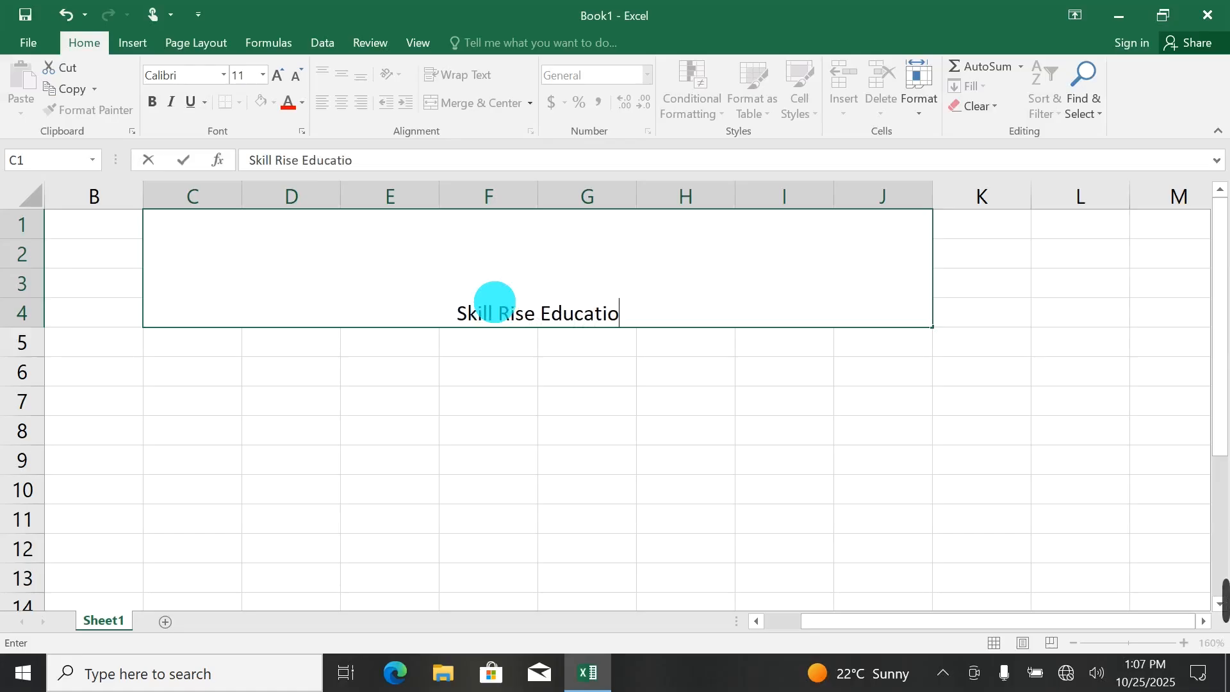
Complete the merged title as "Skill Rise Educational Center" and set its font size to 26.
{"action": "type", "text": "Center"}
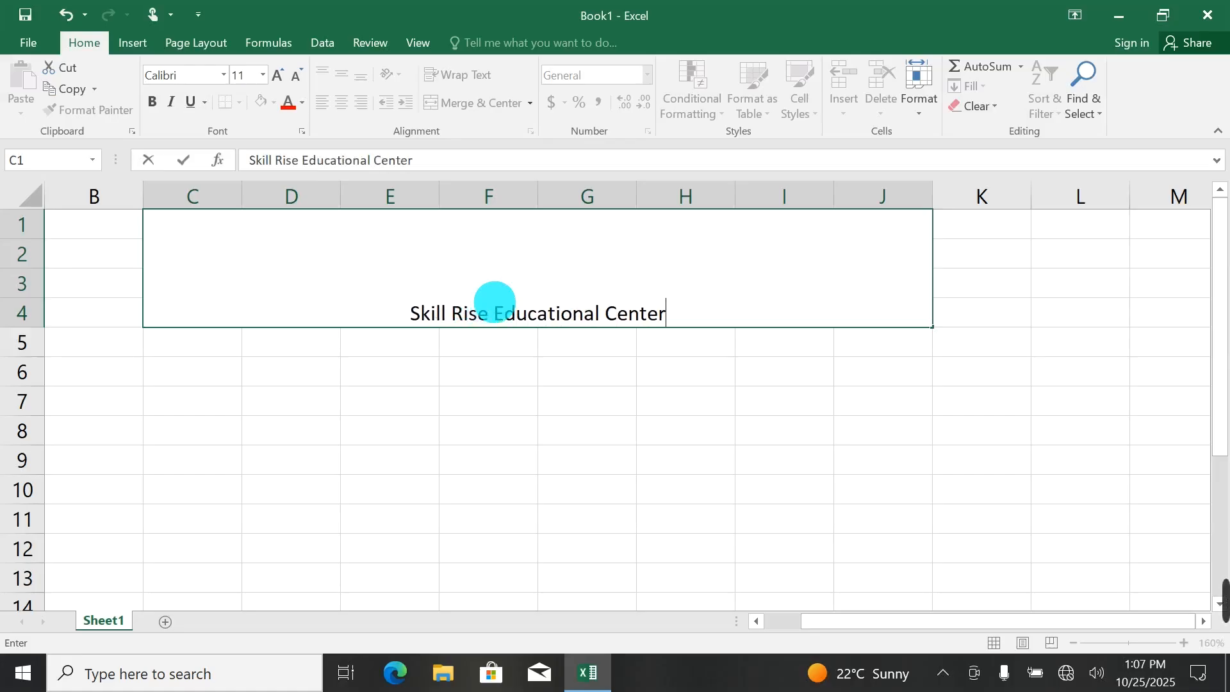
{"action": "left_click", "coordinate": [628, 313]}
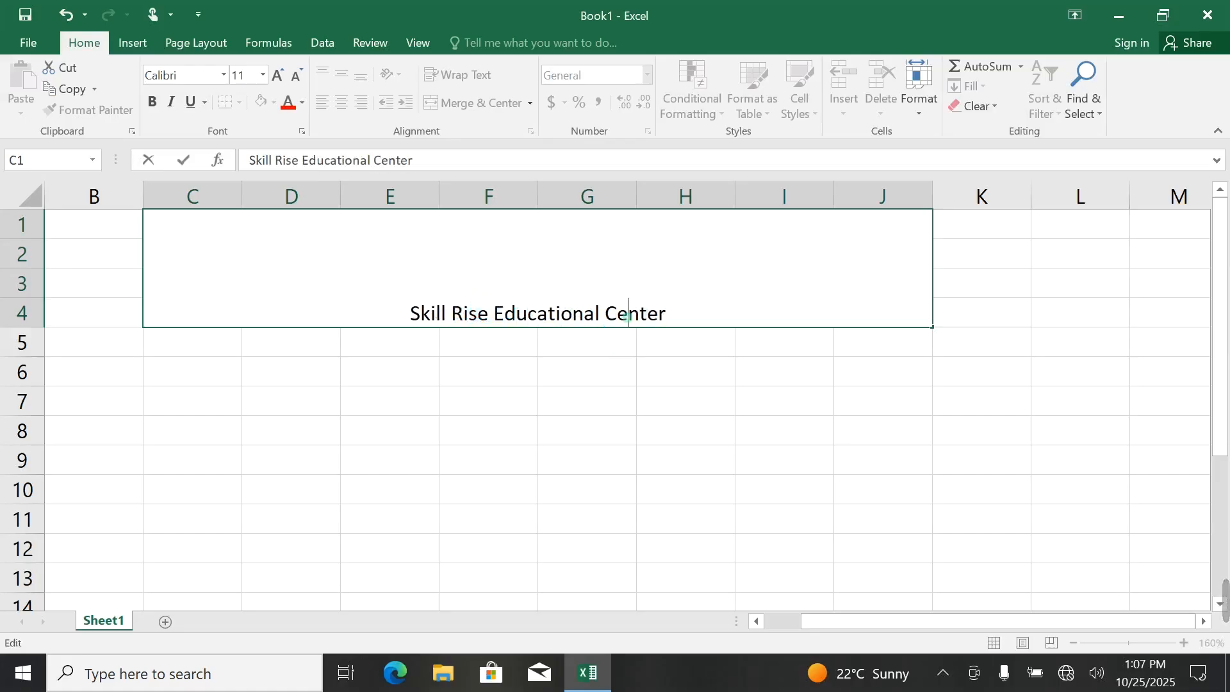
{"action": "left_click_drag", "start_coordinate": [666, 313], "coordinate": [406, 292]}
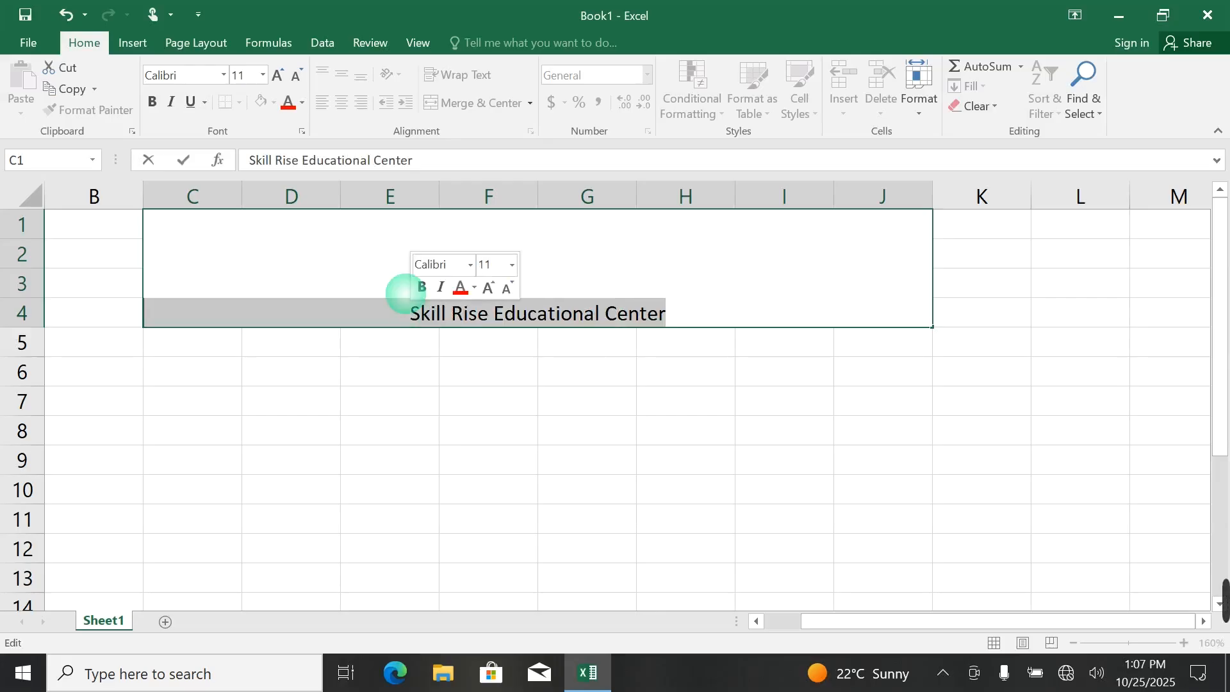
{"action": "left_click", "coordinate": [262, 76]}
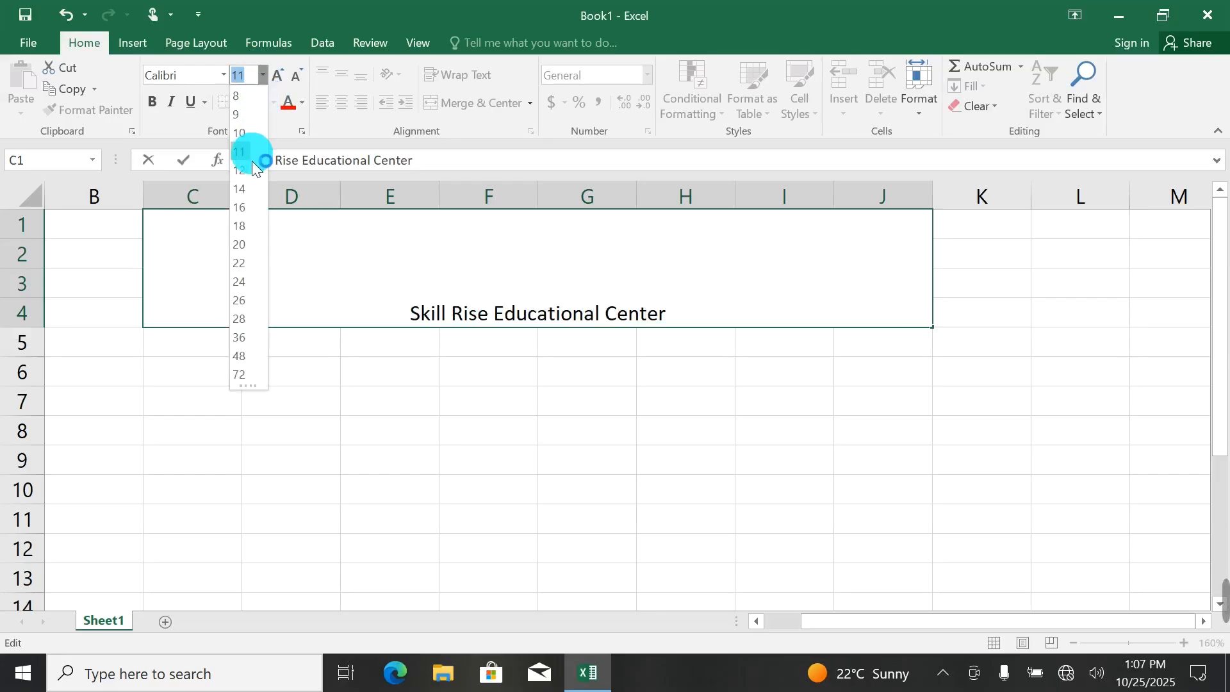
{"action": "left_click", "coordinate": [243, 301]}
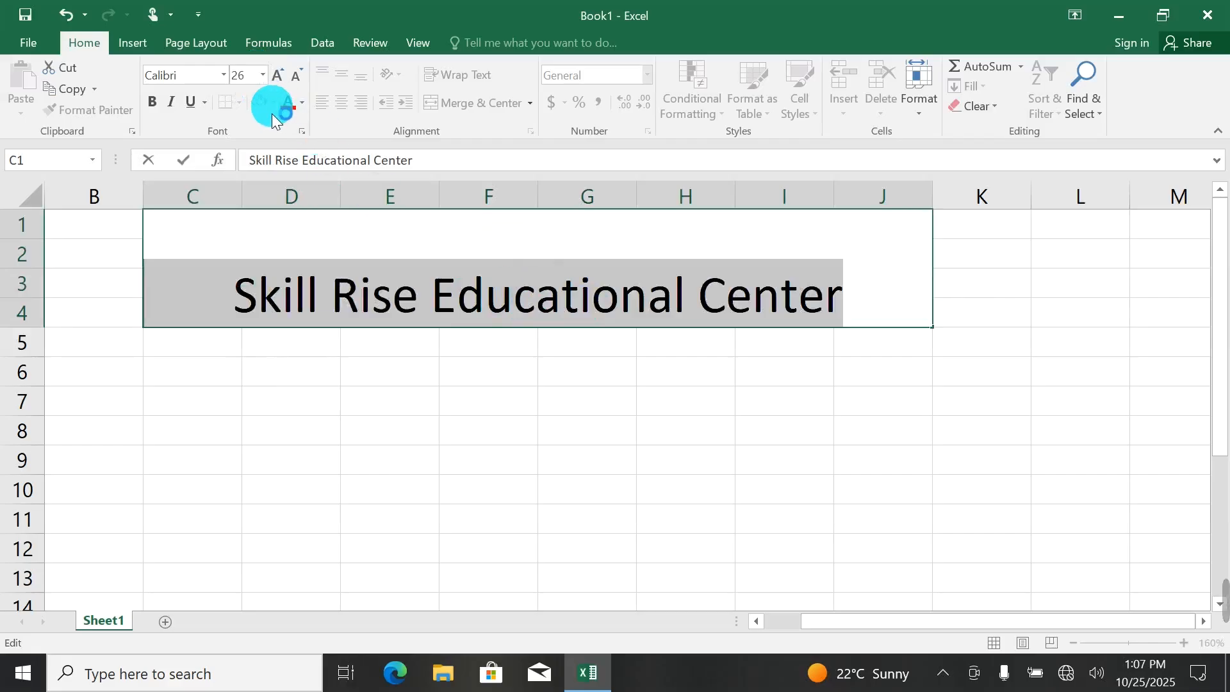
Change the title's font to Bradley Hand ITC.
{"action": "left_click", "coordinate": [224, 76]}
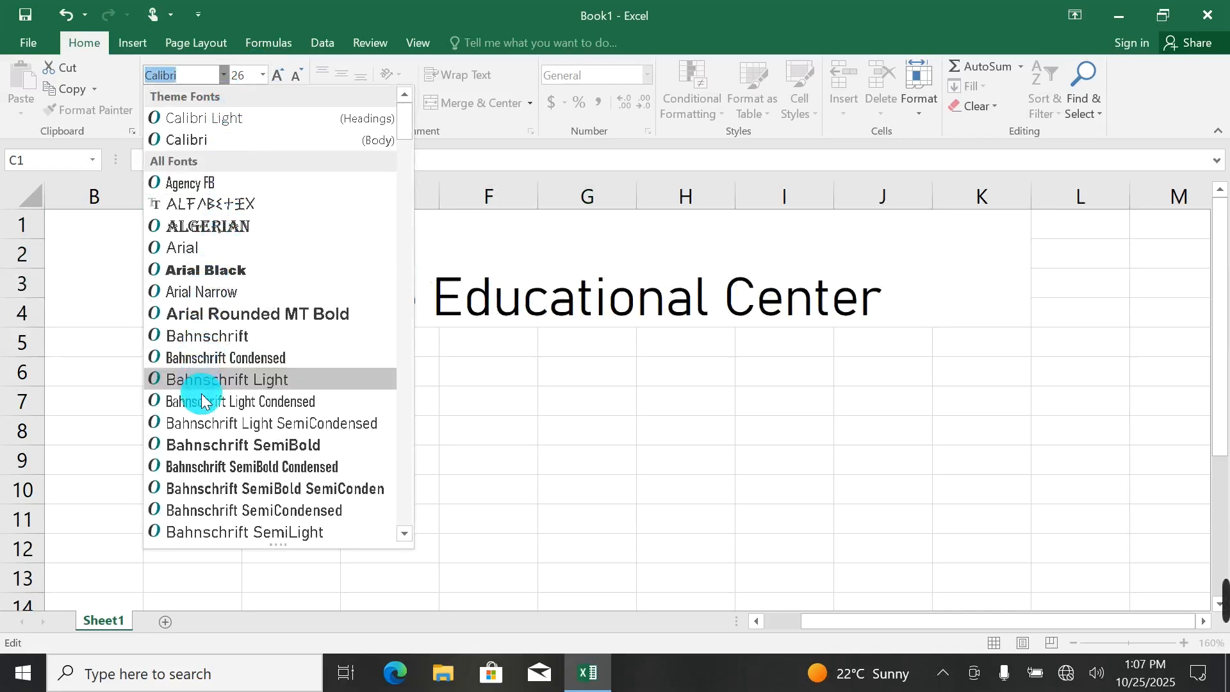
{"action": "scroll", "coordinate": [205, 412], "scroll_direction": "down", "scroll_amount": 4}
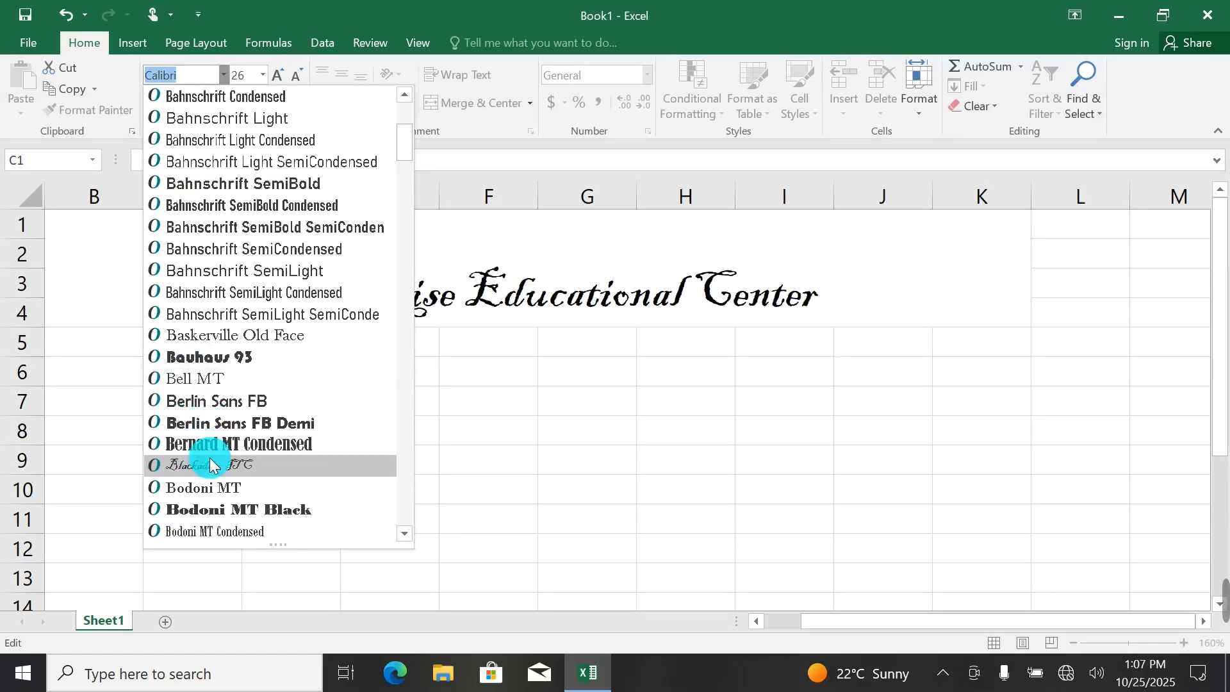
{"action": "scroll", "coordinate": [210, 471], "scroll_direction": "down", "scroll_amount": 4}
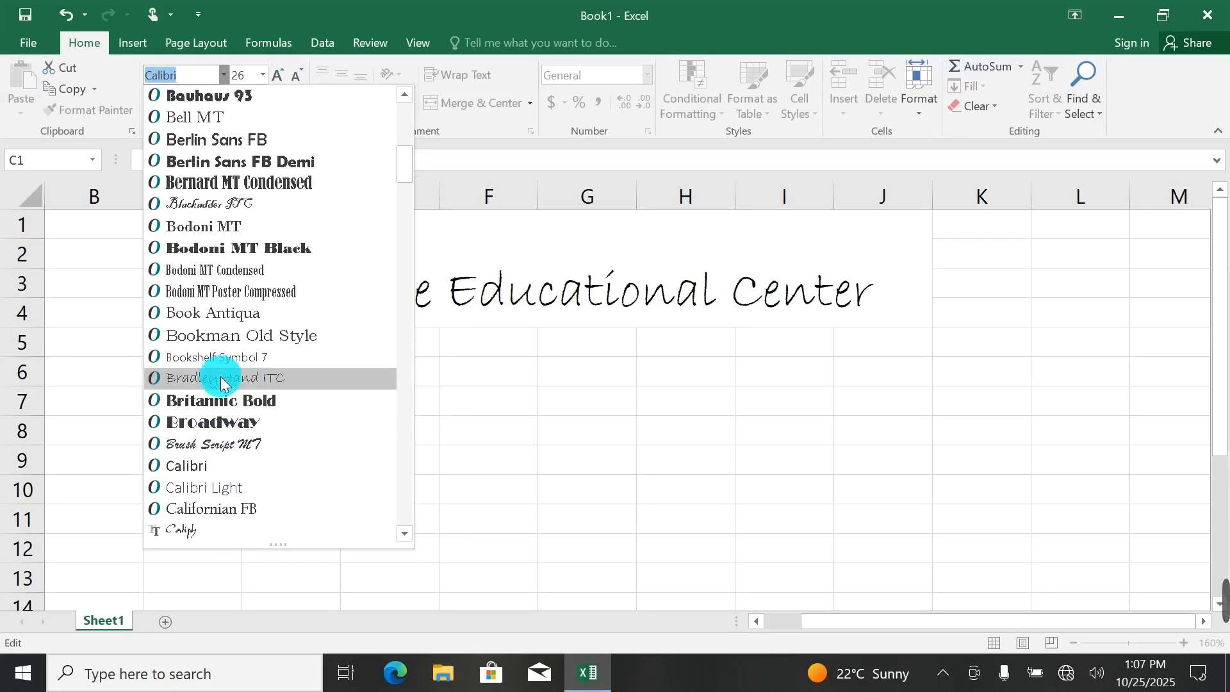
{"action": "scroll", "coordinate": [220, 376], "scroll_direction": "down", "scroll_amount": 1}
{"action": "left_click", "coordinate": [223, 314]}
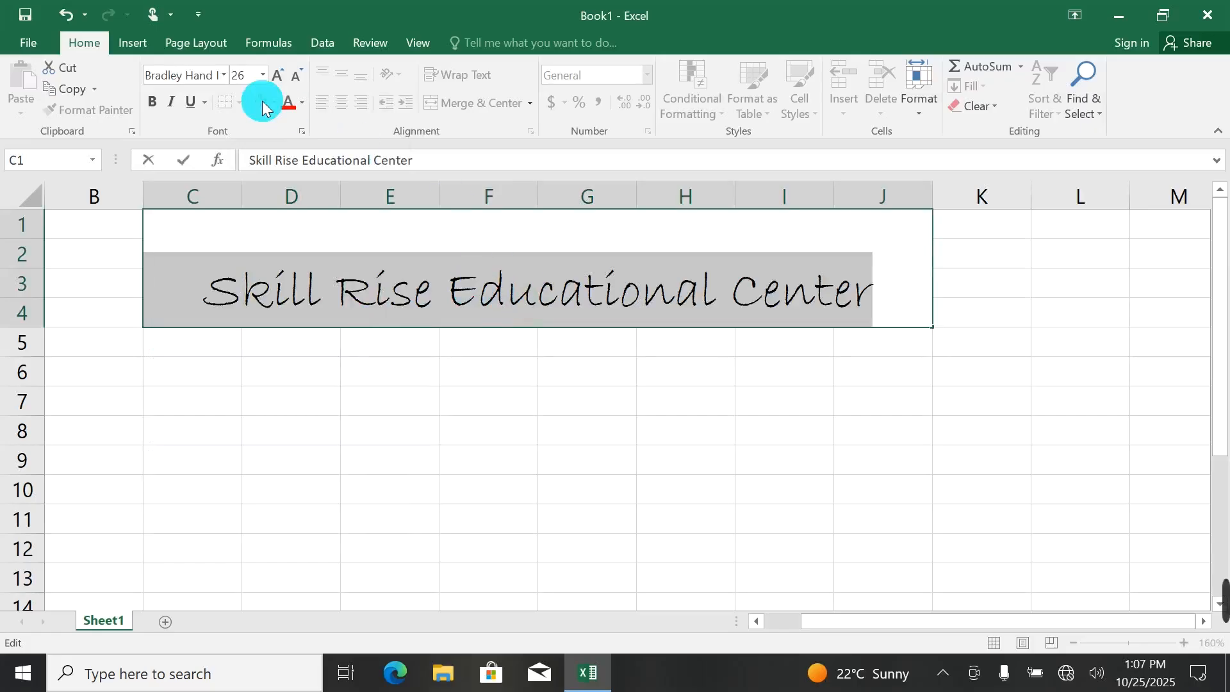
Make the title bold, italic and underlined, and step its font size up to 28 and back to 26.
{"action": "left_click", "coordinate": [155, 100]}
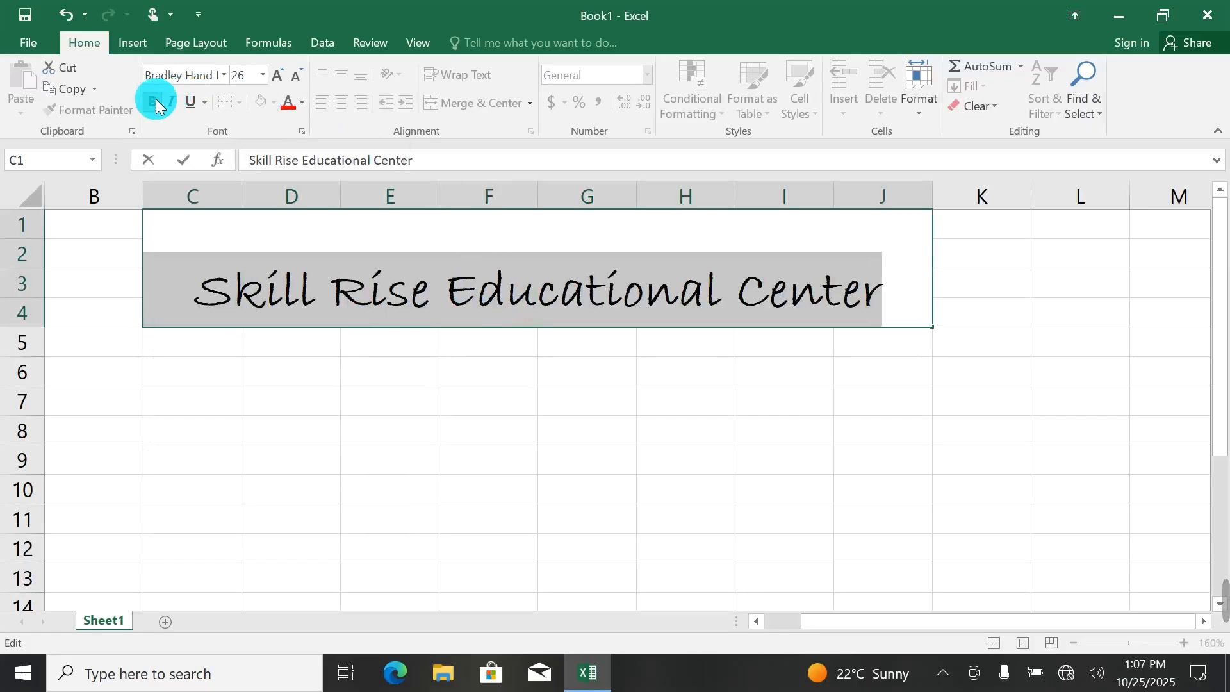
{"action": "left_click", "coordinate": [171, 102]}
{"action": "left_click", "coordinate": [191, 102]}
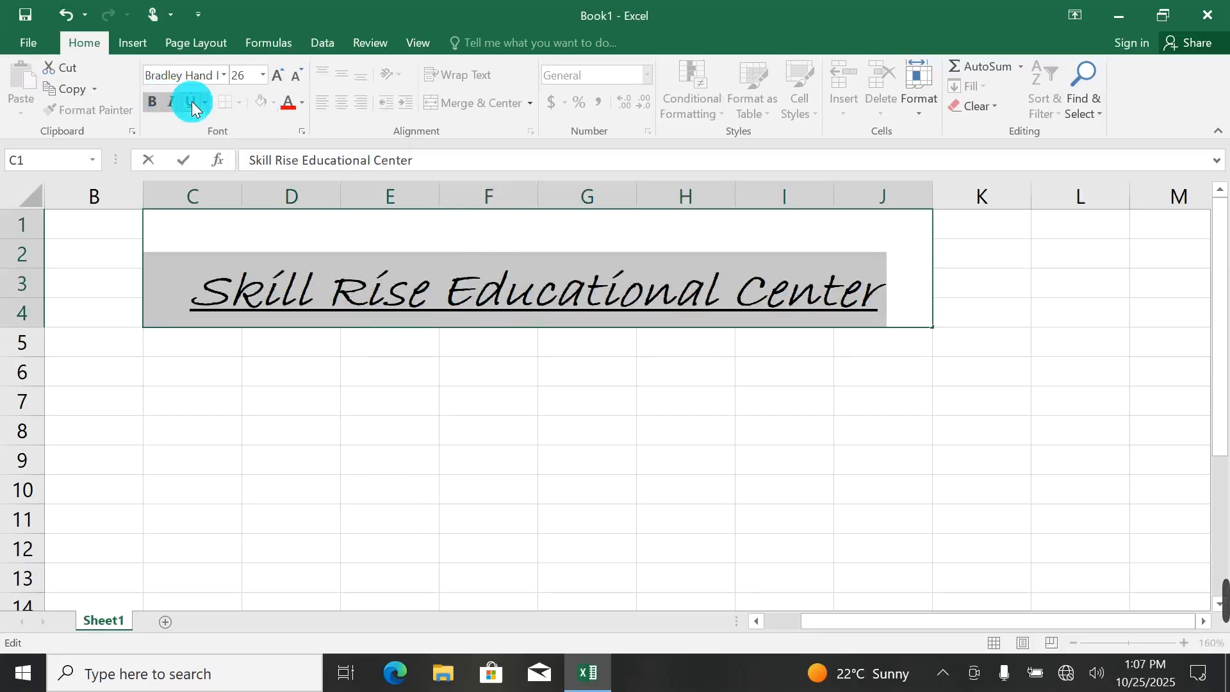
{"action": "left_click", "coordinate": [277, 78]}
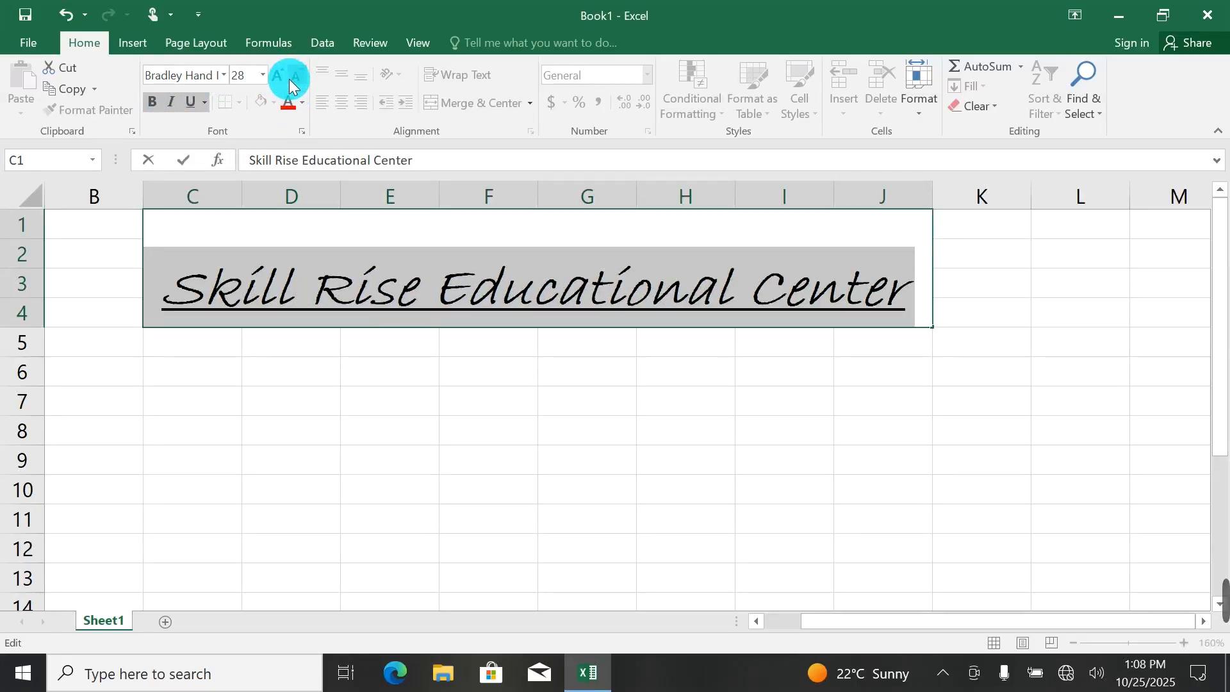
{"action": "left_click", "coordinate": [293, 74]}
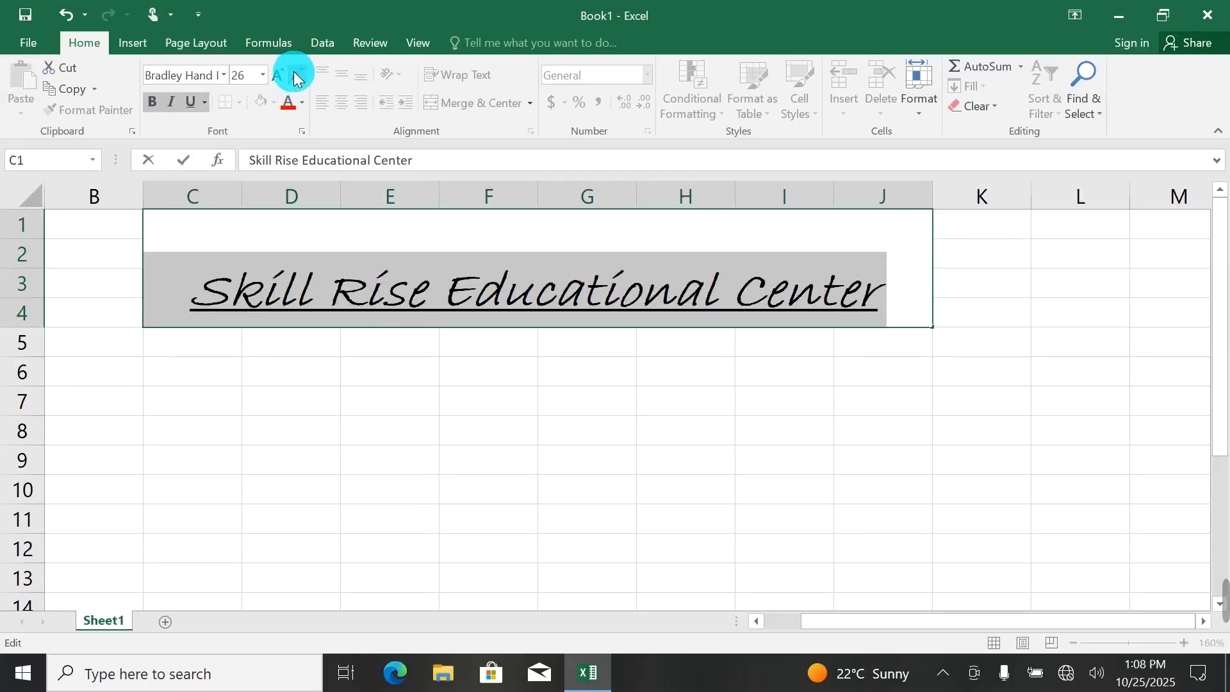
Colour the title text dark red from the standard colours, trying red and orange shades first.
{"action": "left_click", "coordinate": [289, 104]}
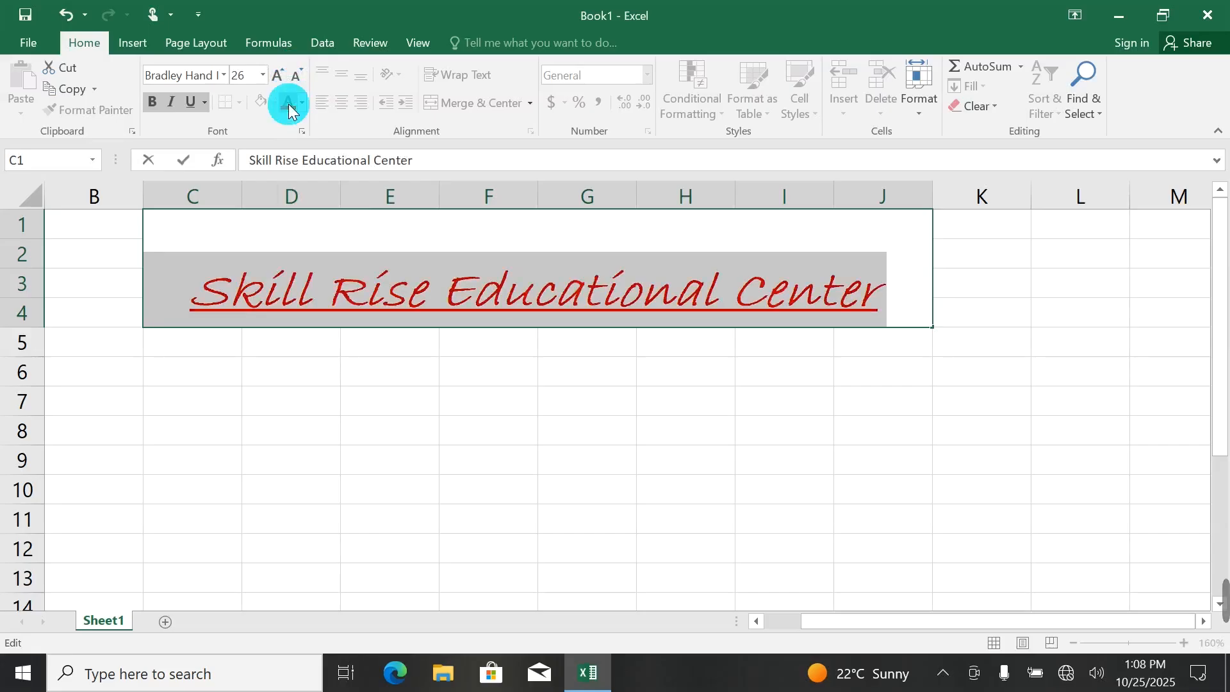
{"action": "left_click", "coordinate": [304, 102]}
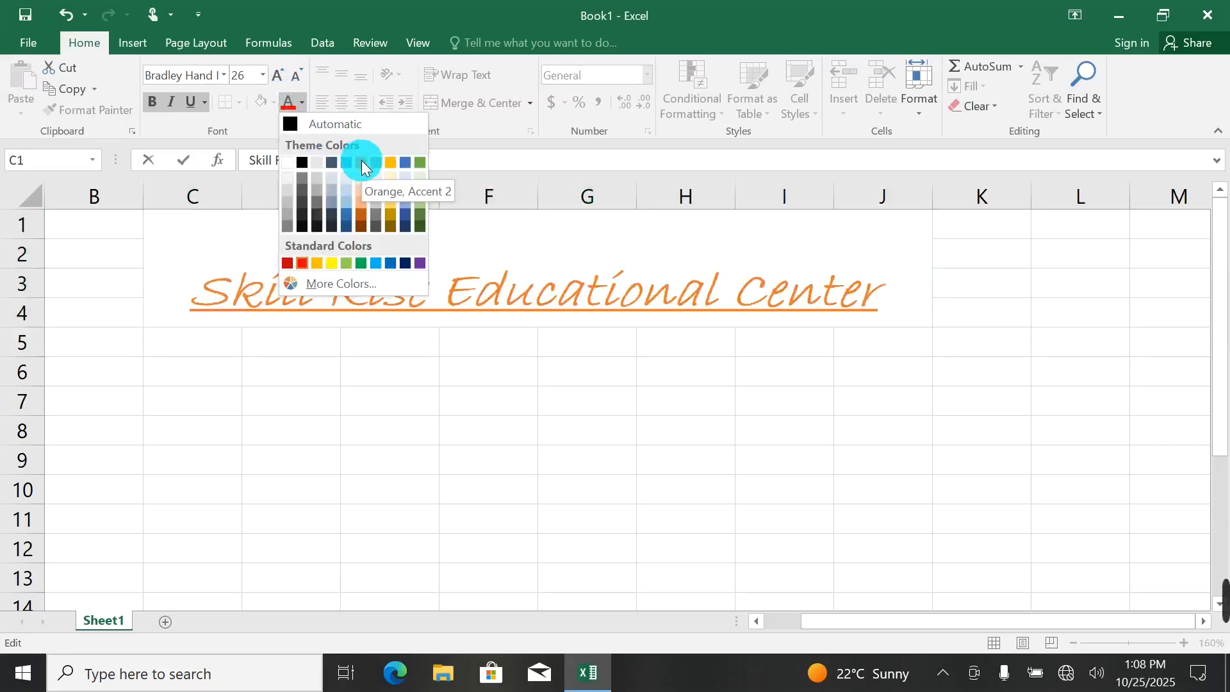
{"action": "key", "text": "Escape"}
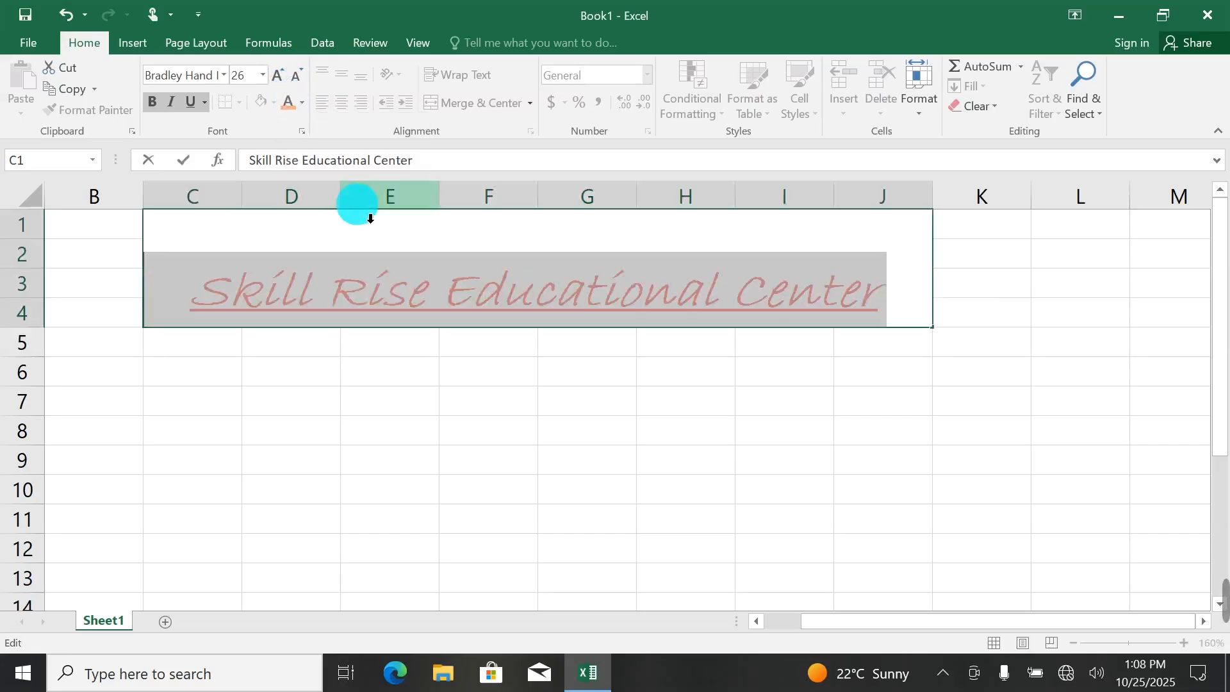
{"action": "left_click", "coordinate": [302, 104]}
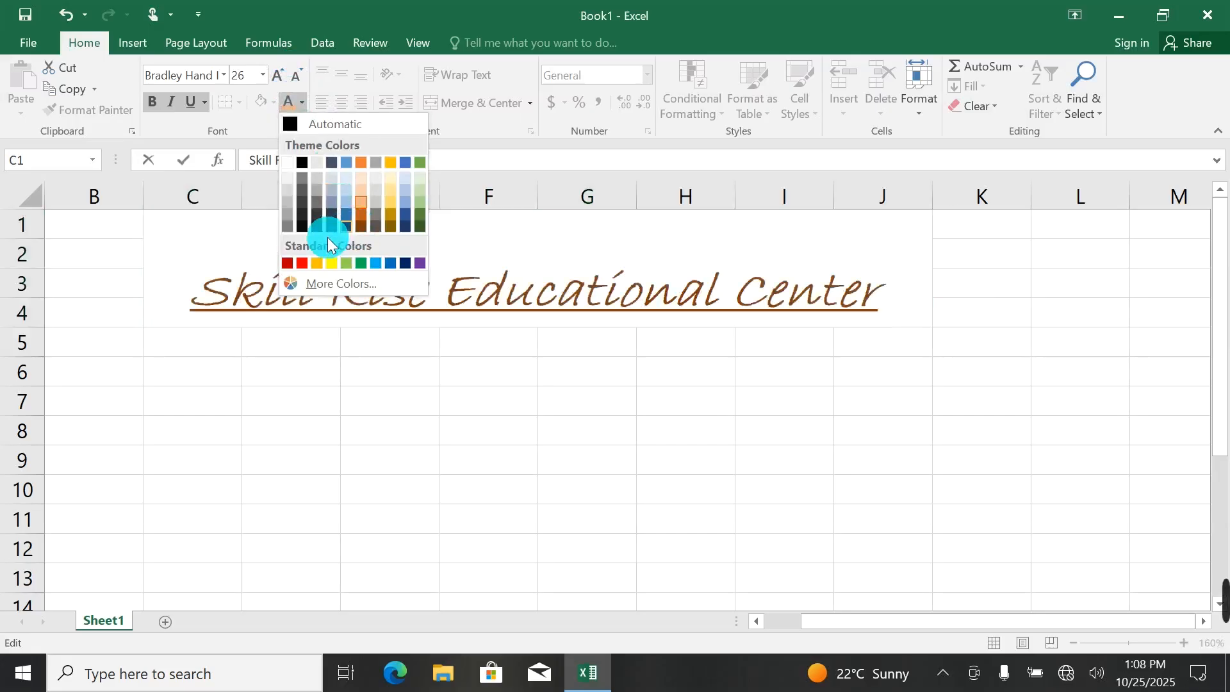
{"action": "left_click", "coordinate": [288, 262]}
{"action": "left_click", "coordinate": [438, 383]}
{"action": "left_click", "coordinate": [359, 250]}
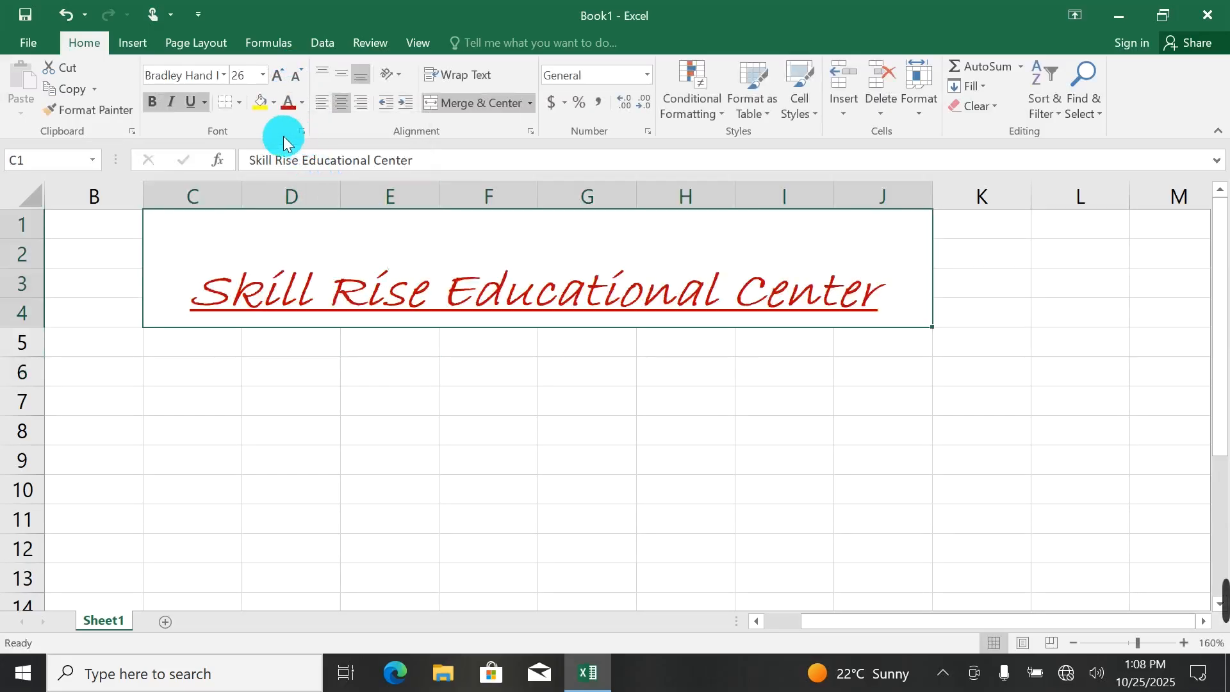
Fill the merged title cell with light green from the standard colours.
{"action": "left_click", "coordinate": [274, 103]}
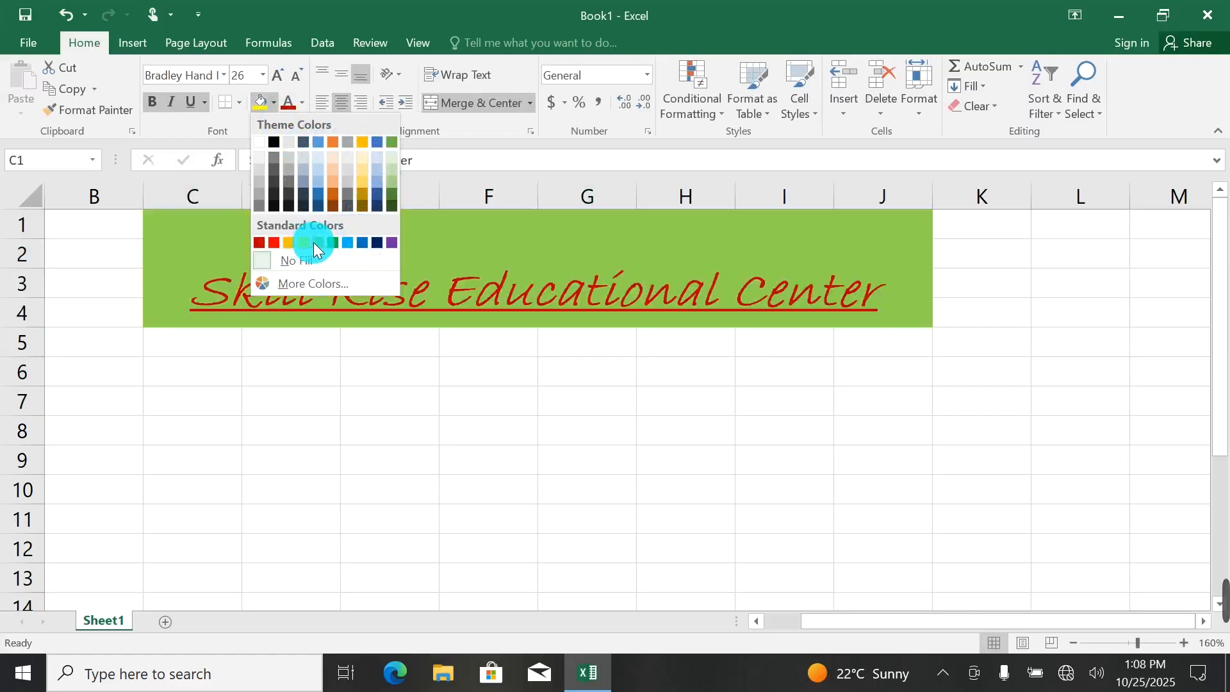
{"action": "left_click", "coordinate": [318, 243]}
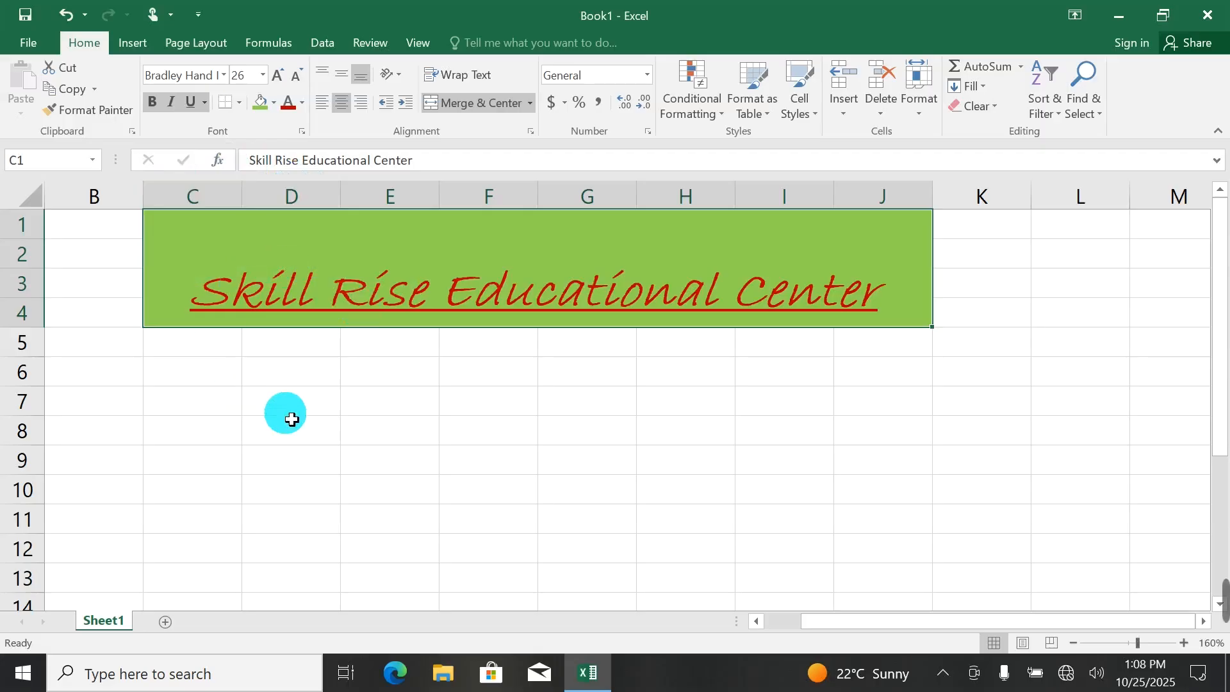
{"action": "left_click", "coordinate": [366, 400]}
Clear all contents and formatting from the title block and the rows below it, C1 to J7.
{"action": "left_click_drag", "start_coordinate": [233, 264], "coordinate": [930, 415]}
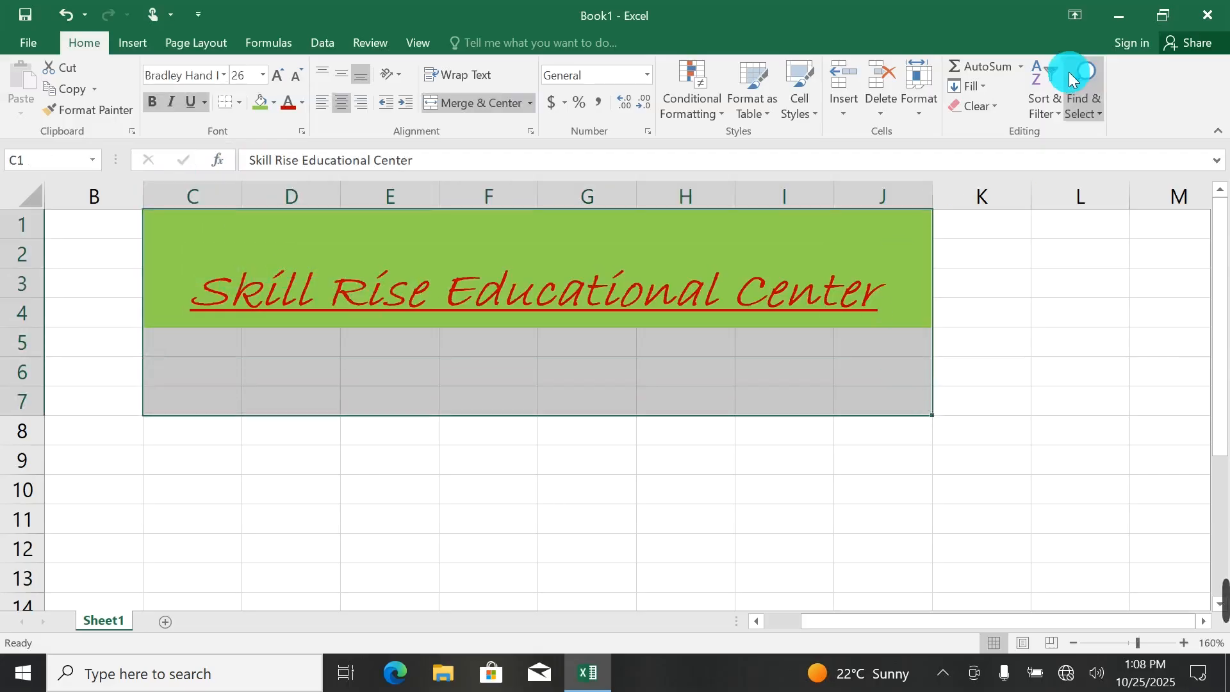
{"action": "left_click", "coordinate": [975, 107]}
{"action": "left_click", "coordinate": [989, 129]}
{"action": "left_click", "coordinate": [193, 336]}
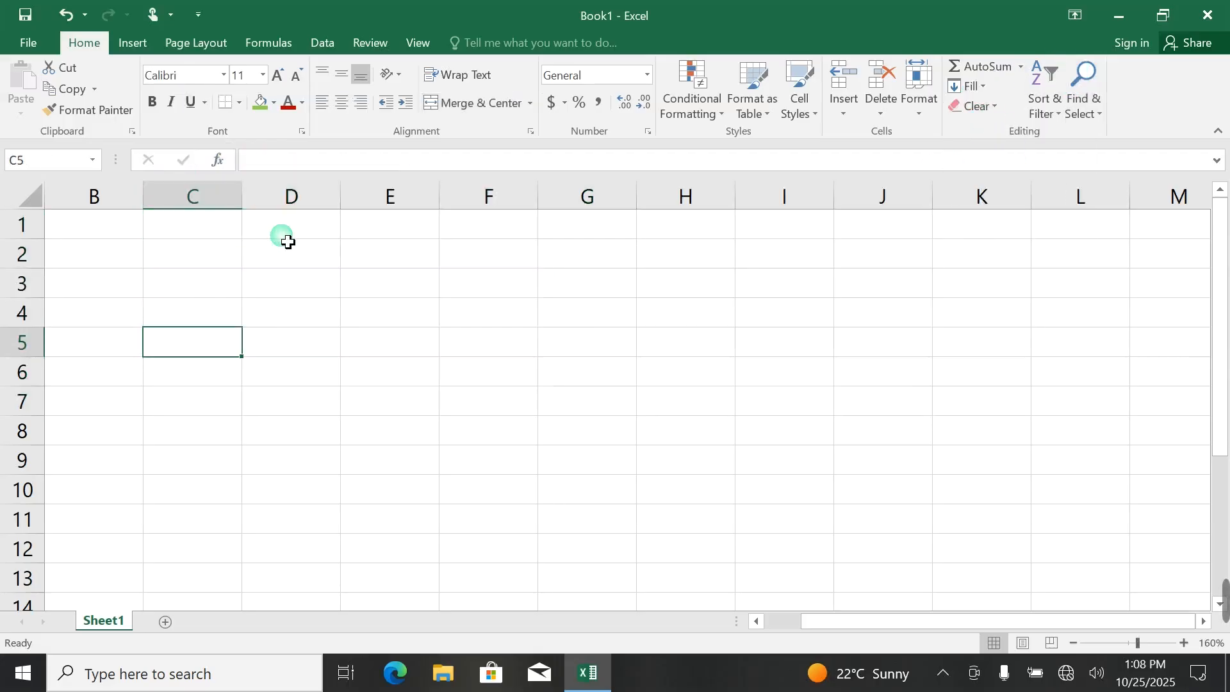
{"action": "left_click", "coordinate": [206, 104]}
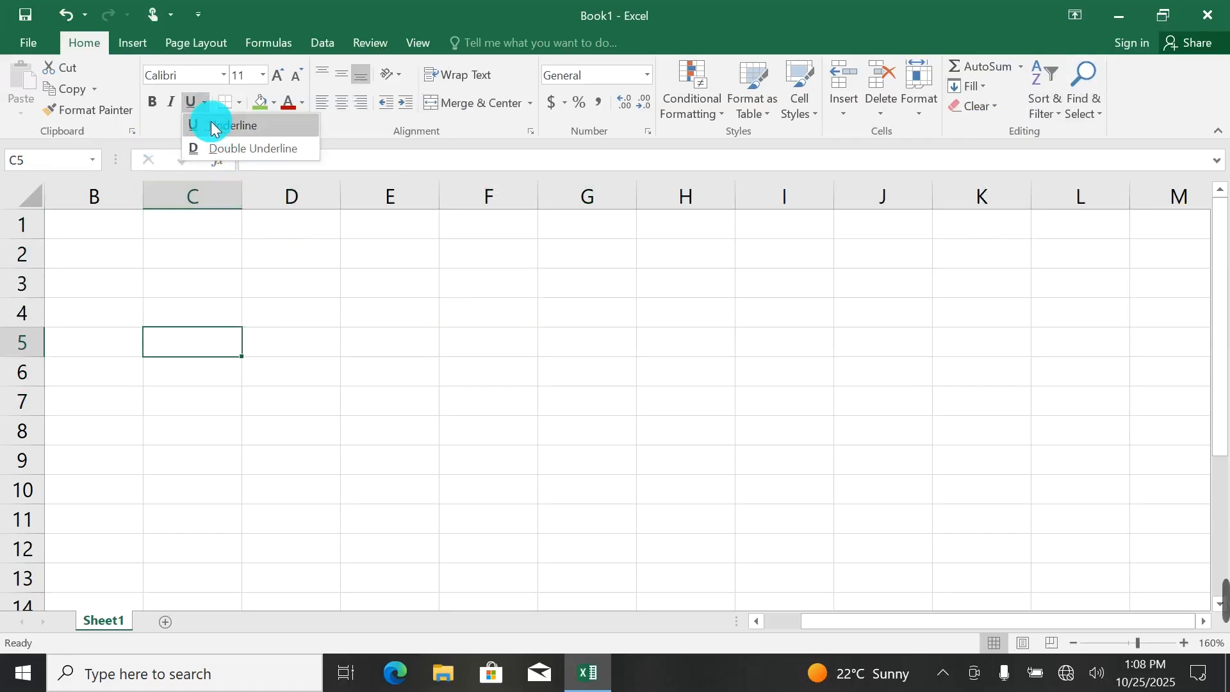
{"action": "left_click", "coordinate": [240, 103]}
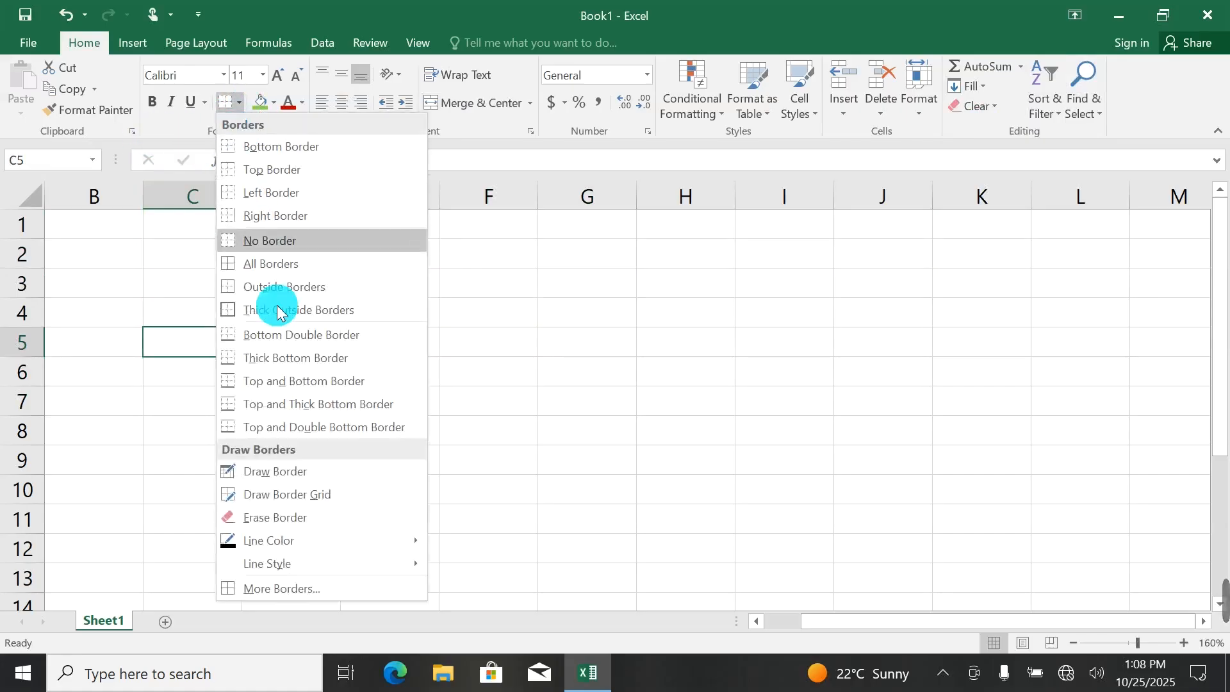
{"action": "left_click", "coordinate": [302, 471]}
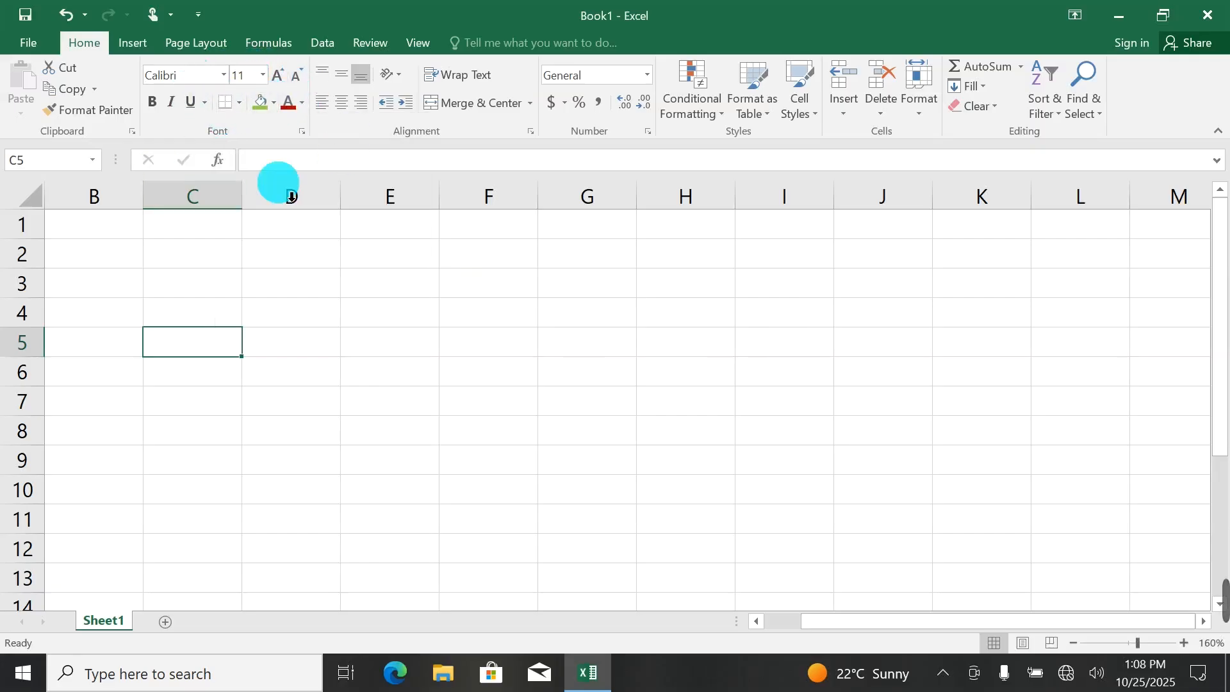
Enter the table headers ID, Name and F/Name in row 3, starting at cell D3.
{"action": "left_click", "coordinate": [311, 287]}
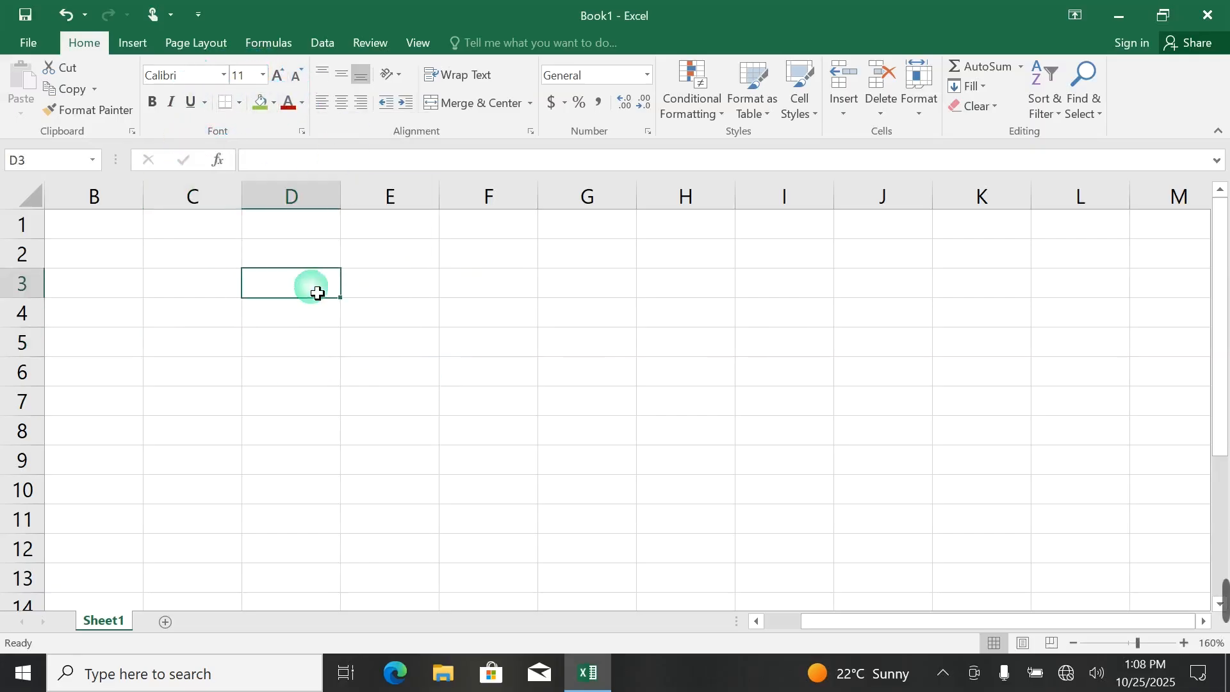
{"action": "type", "text": "a"}
{"action": "type", "text": "D"}
{"action": "key", "text": "Tab"}
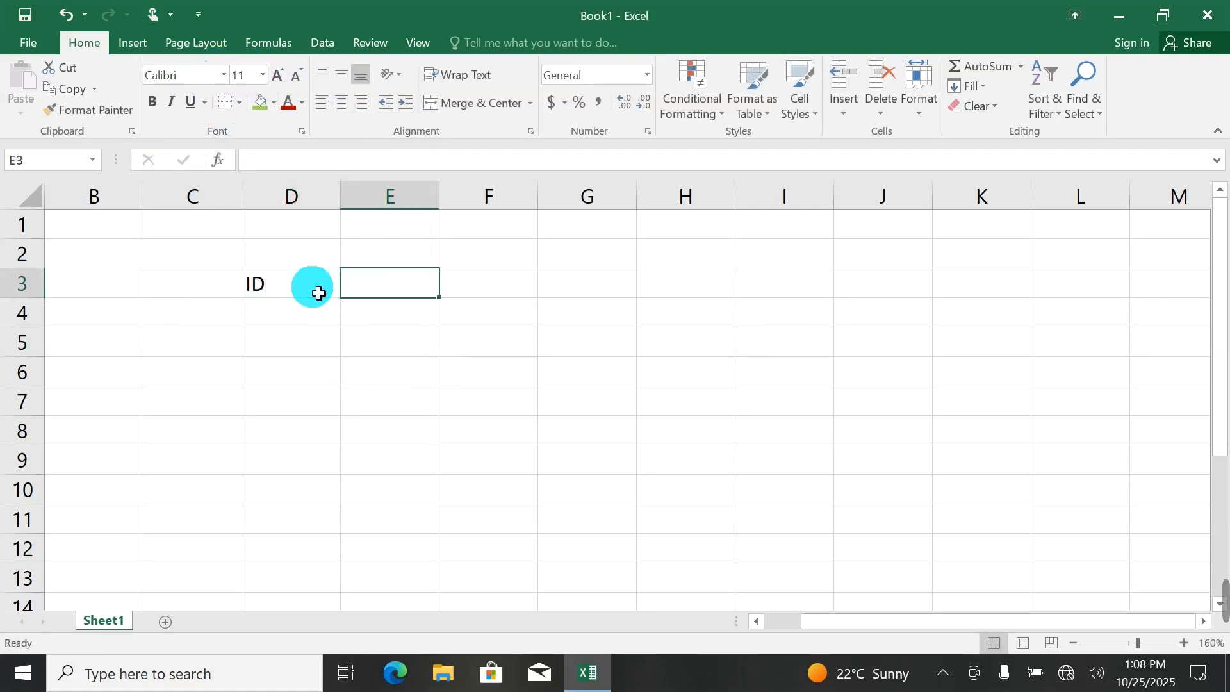
{"action": "type", "text": "nameme"}
{"action": "key", "text": "Tab"}
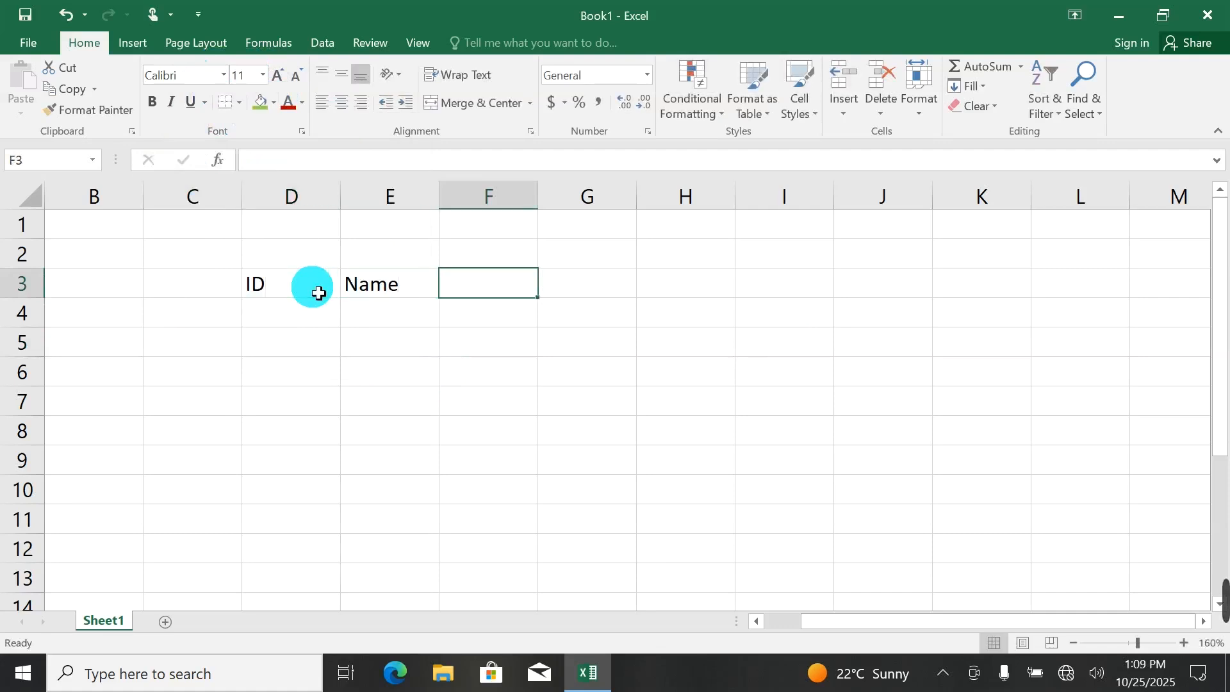
{"action": "type", "text": "F/Name"}
{"action": "key", "text": "Tab"}
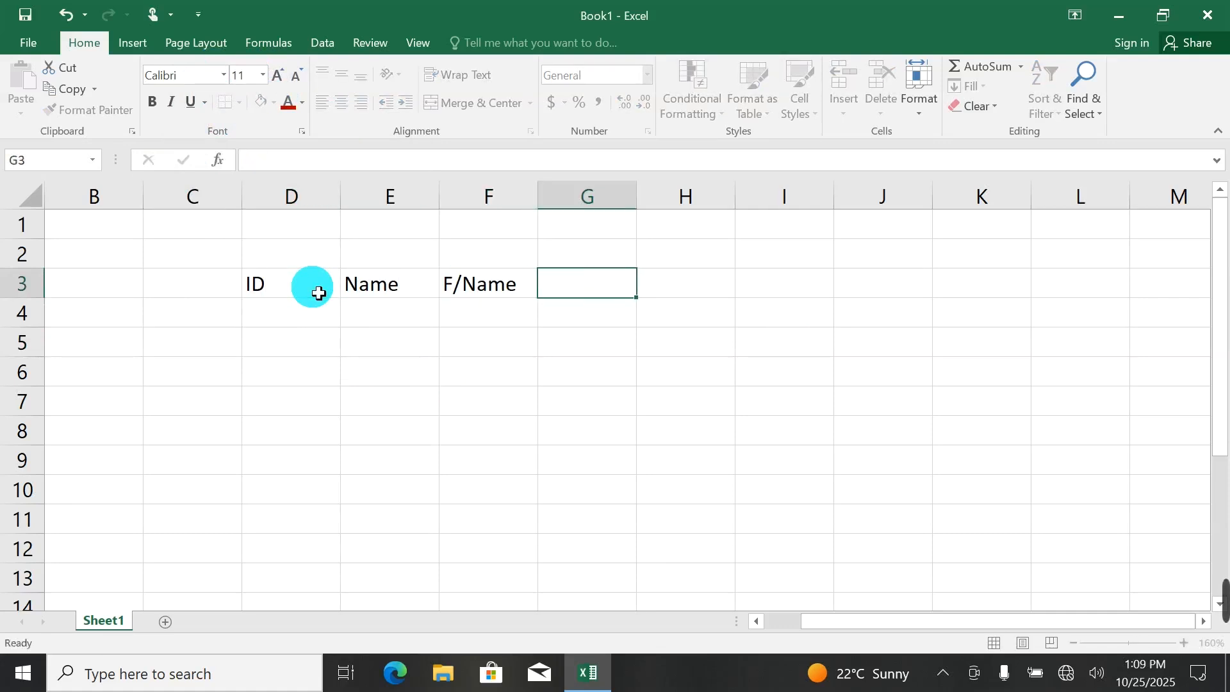
Continue the header row with Program, Fee, Time and Address in cells G3 to J3.
{"action": "type", "text": "G"}
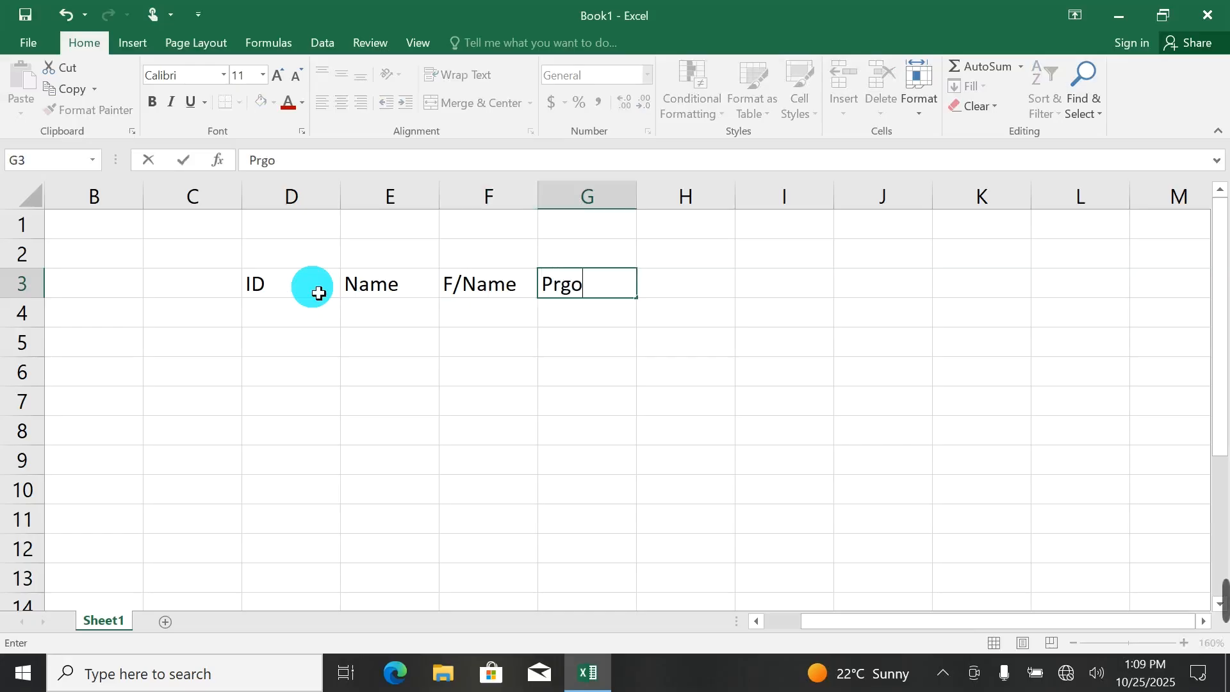
{"action": "type", "text": "rogram"}
{"action": "key", "text": "Tab"}
{"action": "type", "text": "Fee"}
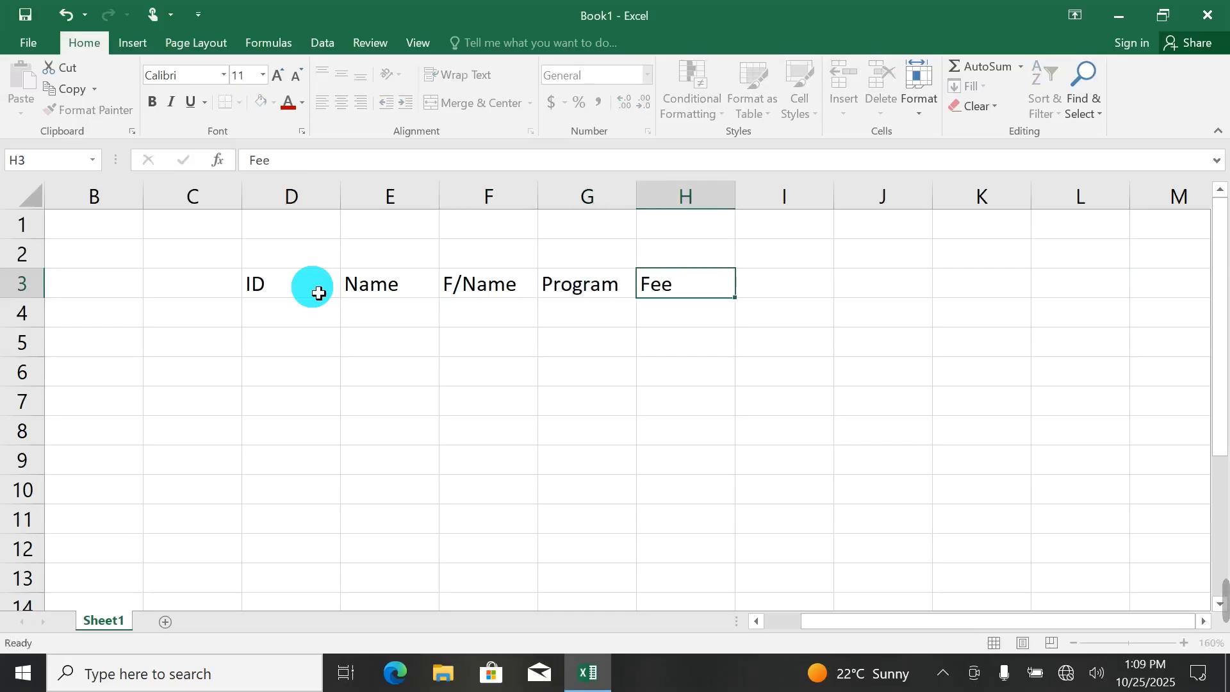
{"action": "key", "text": "Tab"}
{"action": "type", "text": "Time"}
{"action": "key", "text": "Tab"}
{"action": "type", "text": "A"}
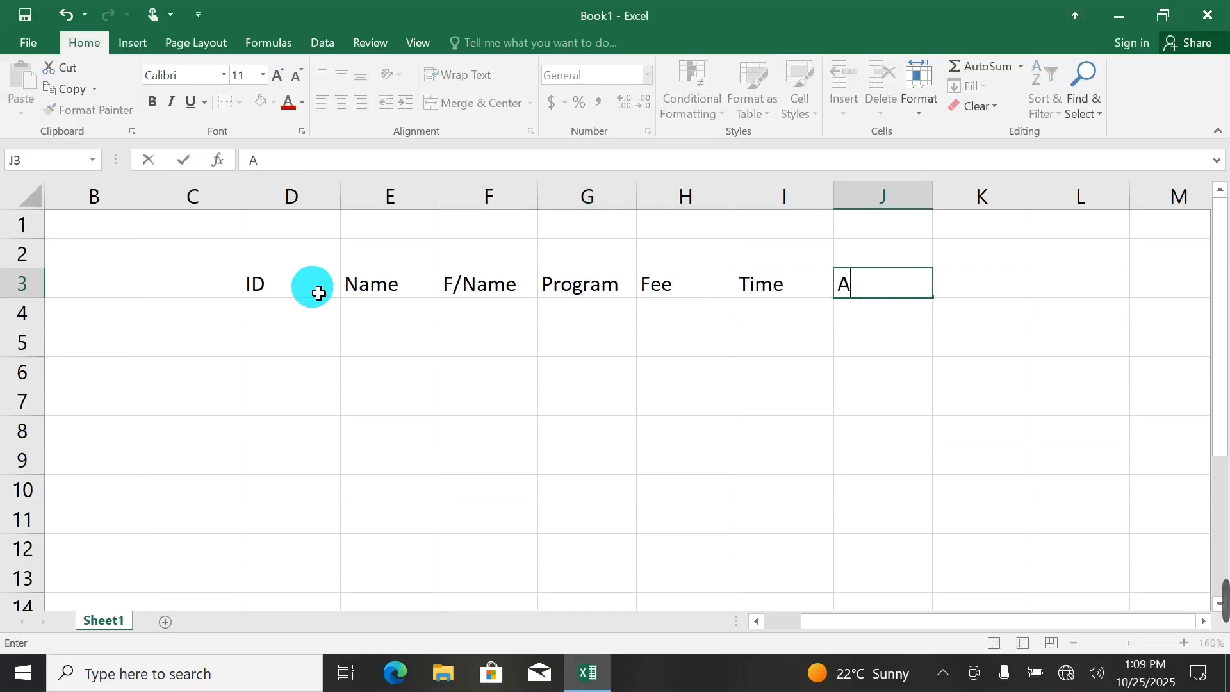
{"action": "type", "text": "ddress"}
{"action": "key", "text": "Return"}
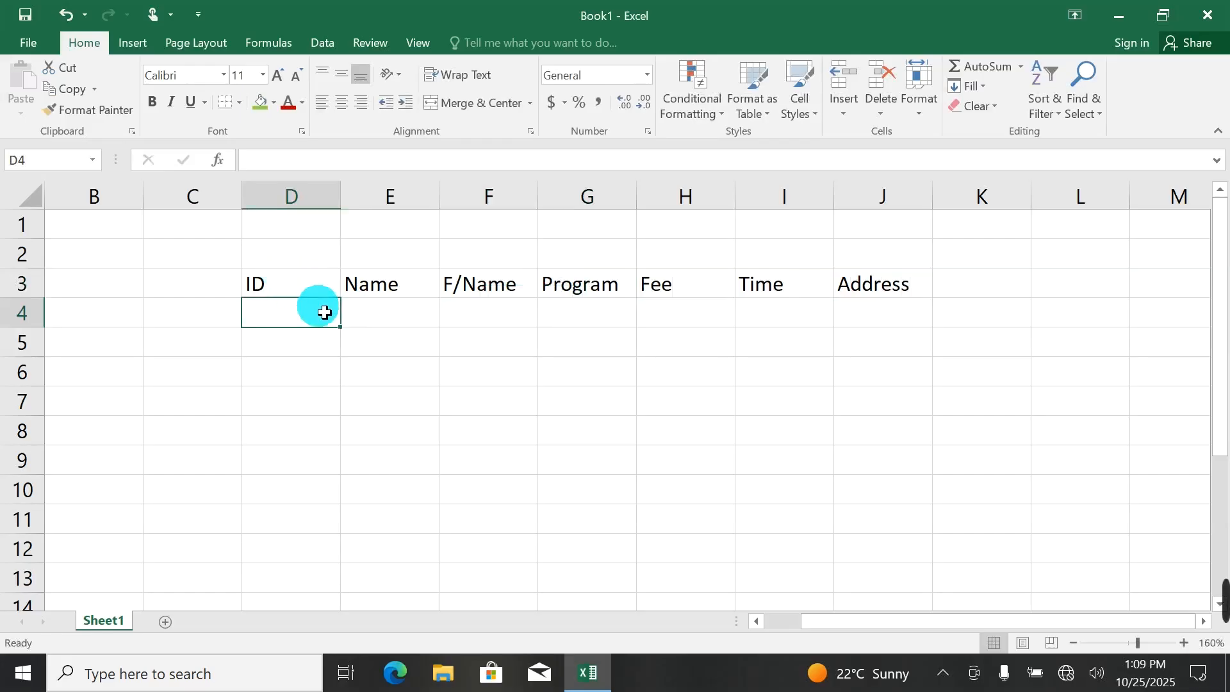
Number the ID column from 1 to 10 in cells D4 to D13 by filling the series down.
{"action": "type", "text": "1"}
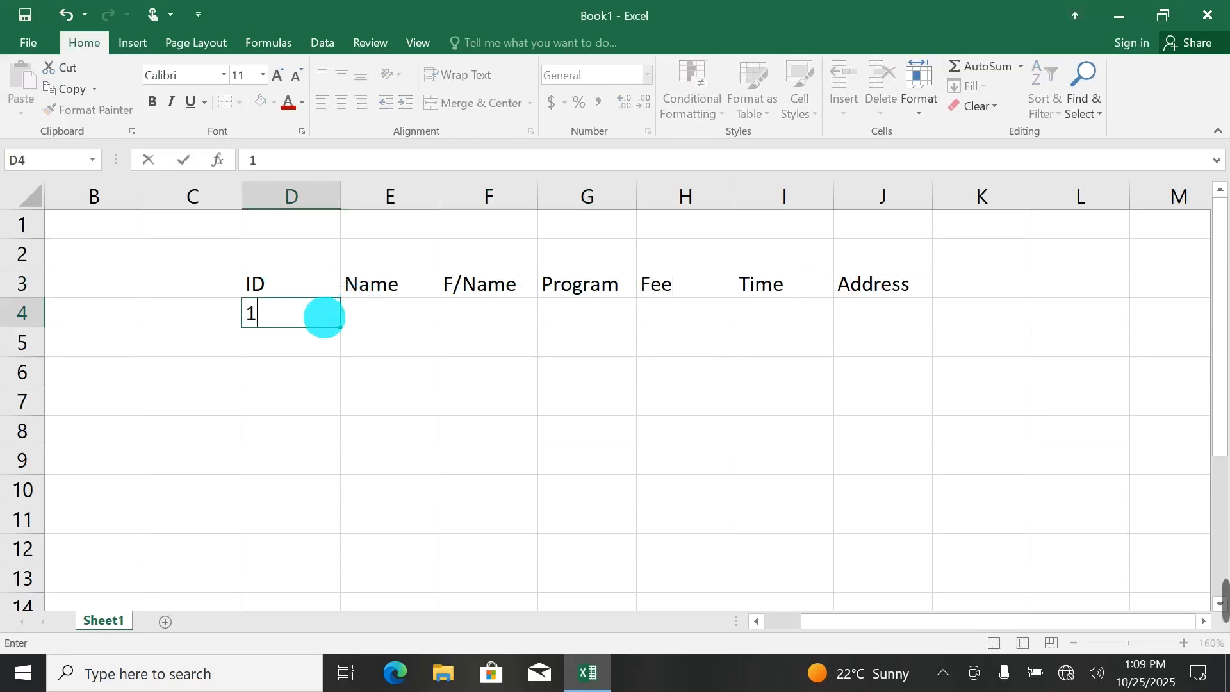
{"action": "key", "text": "Return"}
{"action": "type", "text": "2"}
{"action": "key", "text": "Return"}
{"action": "type", "text": "3"}
{"action": "key", "text": "Return"}
{"action": "left_click_drag", "start_coordinate": [330, 319], "coordinate": [357, 588]}
{"action": "left_click", "coordinate": [380, 326]}
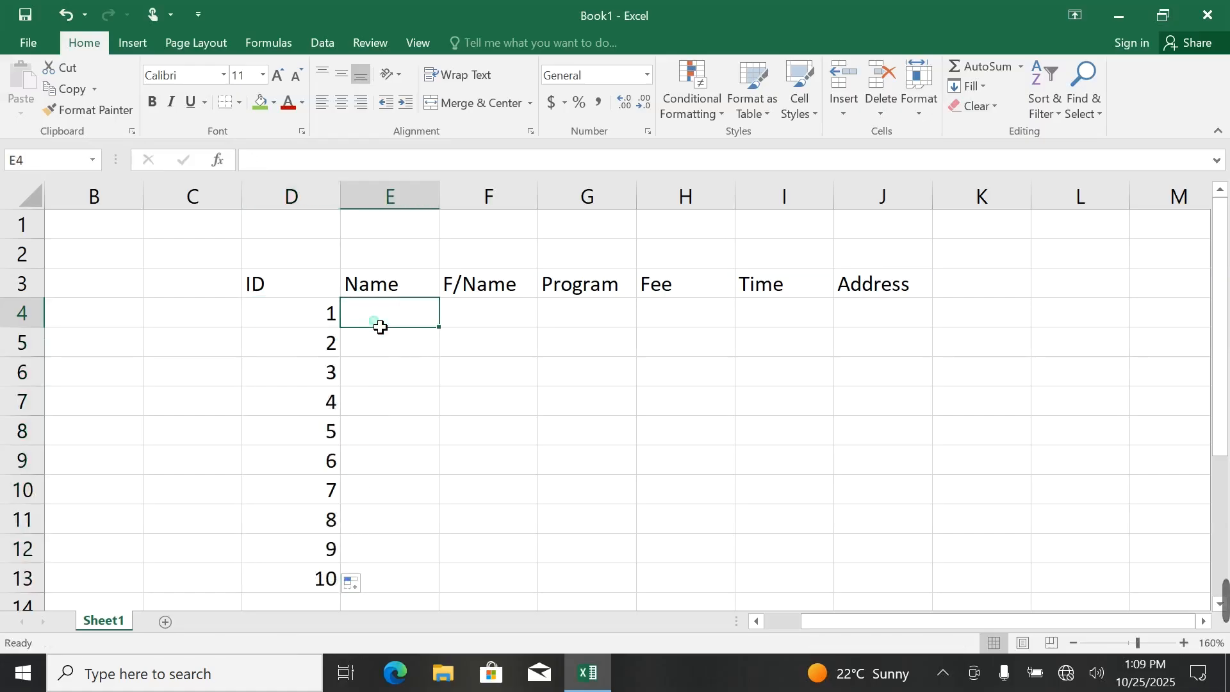
Enter the student names for IDs 1 to 5 in the Name column, cells E4 to E8.
{"action": "type", "text": "Ahmad"}
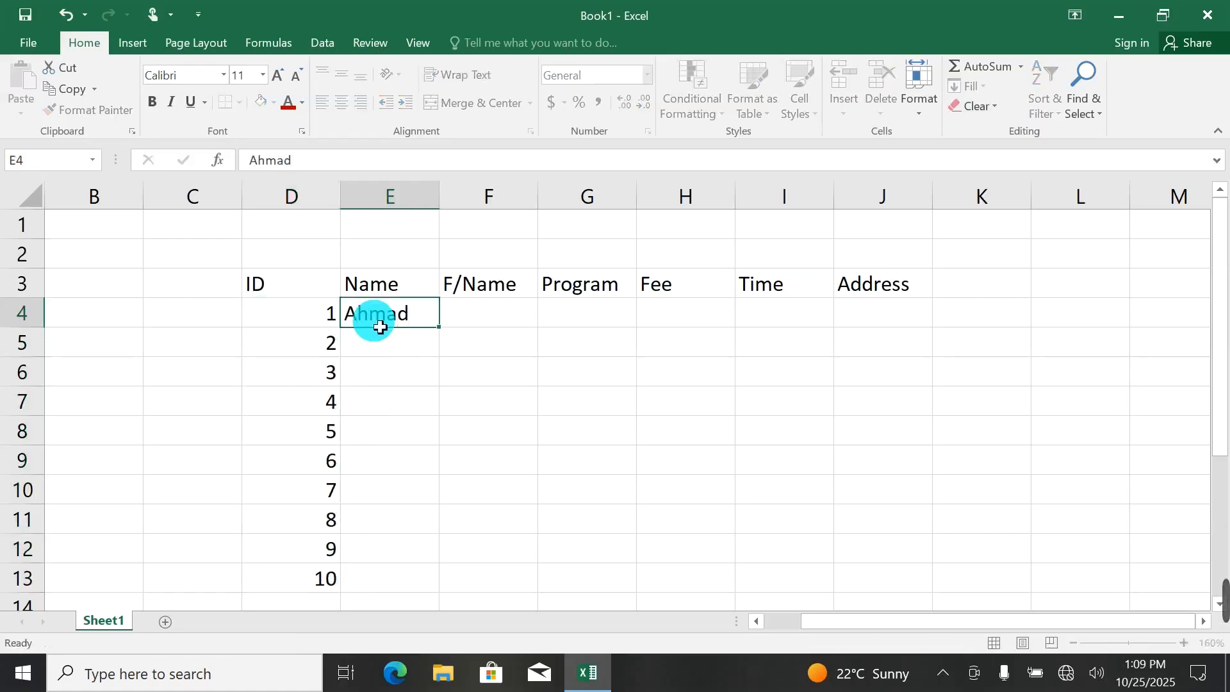
{"action": "key", "text": "Return"}
{"action": "type", "text": "jan"}
{"action": "key", "text": "Return"}
{"action": "type", "text": "wa"}
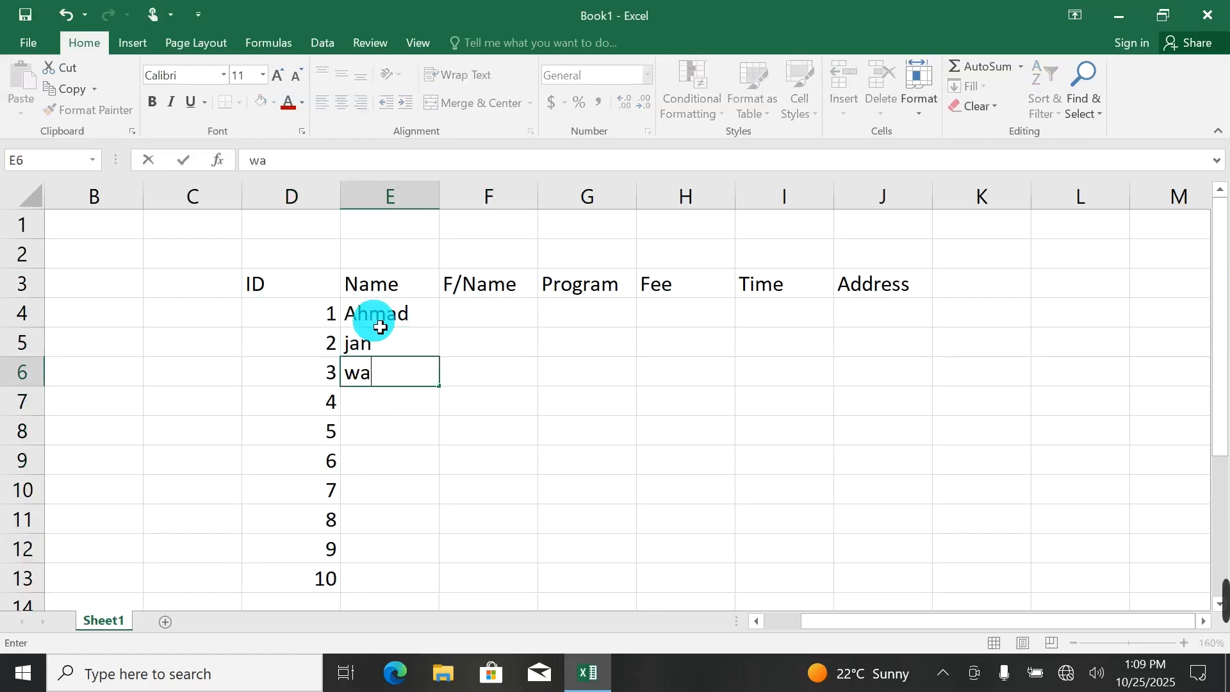
{"action": "type", "text": "li"}
{"action": "key", "text": "Return"}
{"action": "type", "text": "ali"}
{"action": "key", "text": "Return"}
{"action": "type", "text": "rafi"}
{"action": "key", "text": "ctrl+Return"}
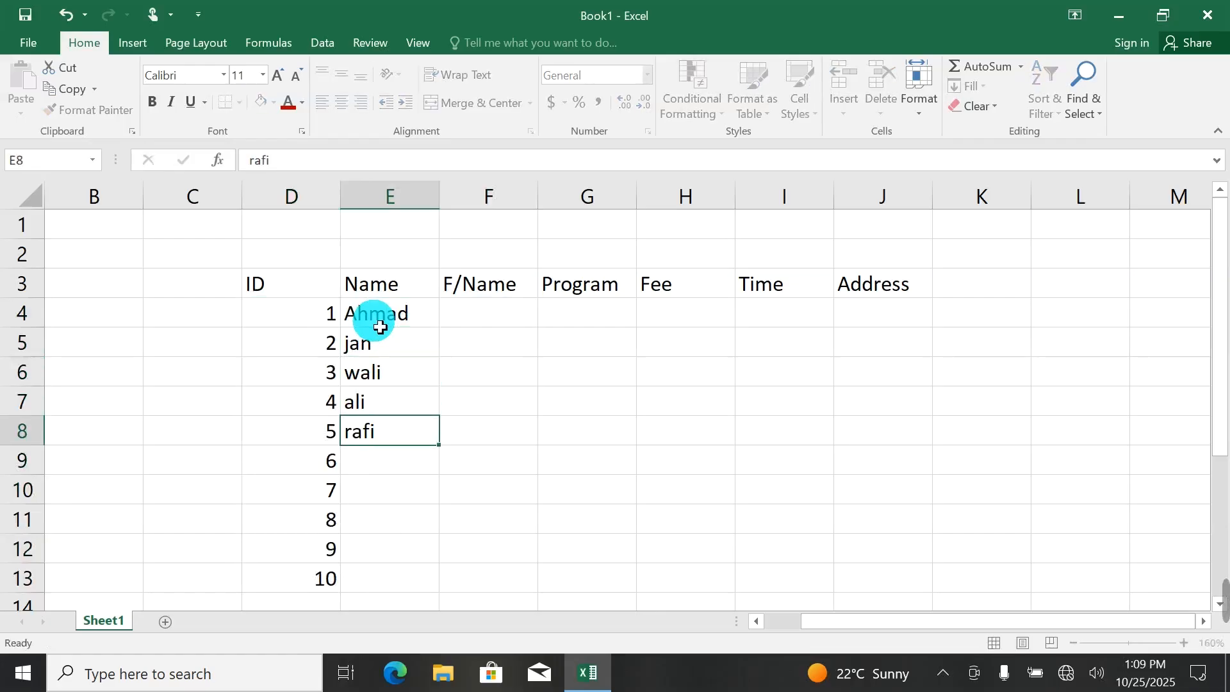
Enter the student names for IDs 6 to 10 in the Name column, cells E9 to E13.
{"action": "key", "text": "Return"}
{"action": "type", "text": "janan"}
{"action": "key", "text": "Return"}
{"action": "type", "text": "j"}
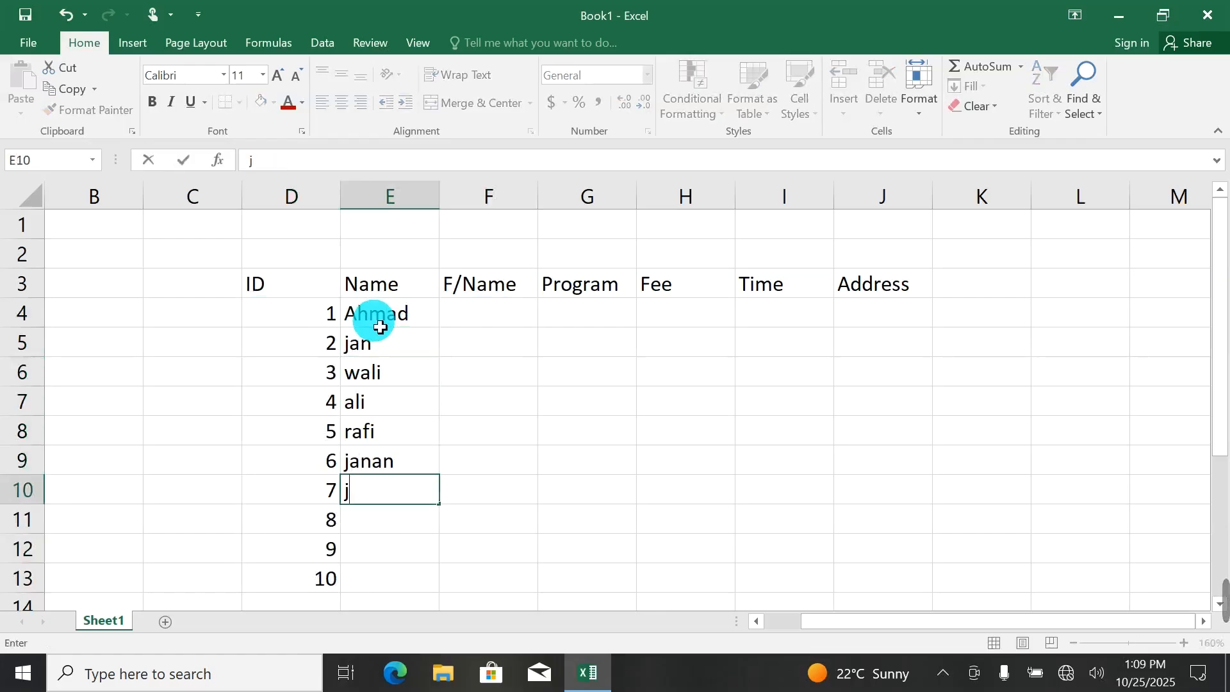
{"action": "type", "text": "amal"}
{"action": "key", "text": "Return"}
{"action": "type", "text": "jam"}
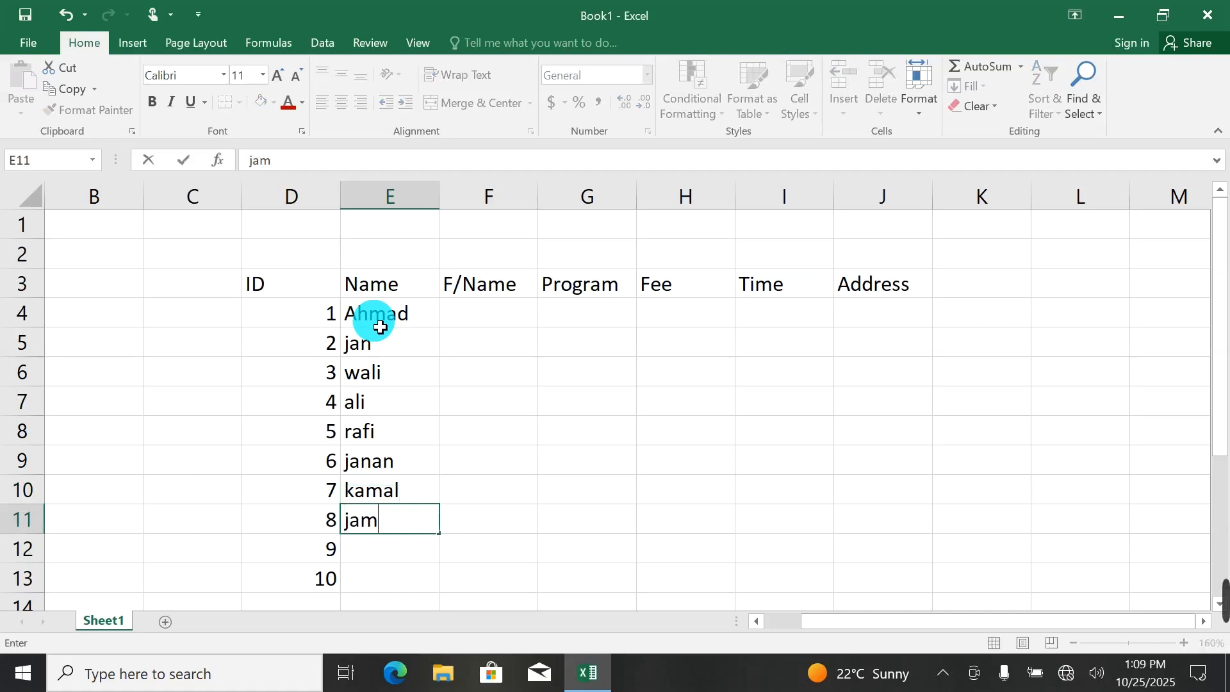
{"action": "key", "text": "Return"}
{"action": "type", "text": "walid"}
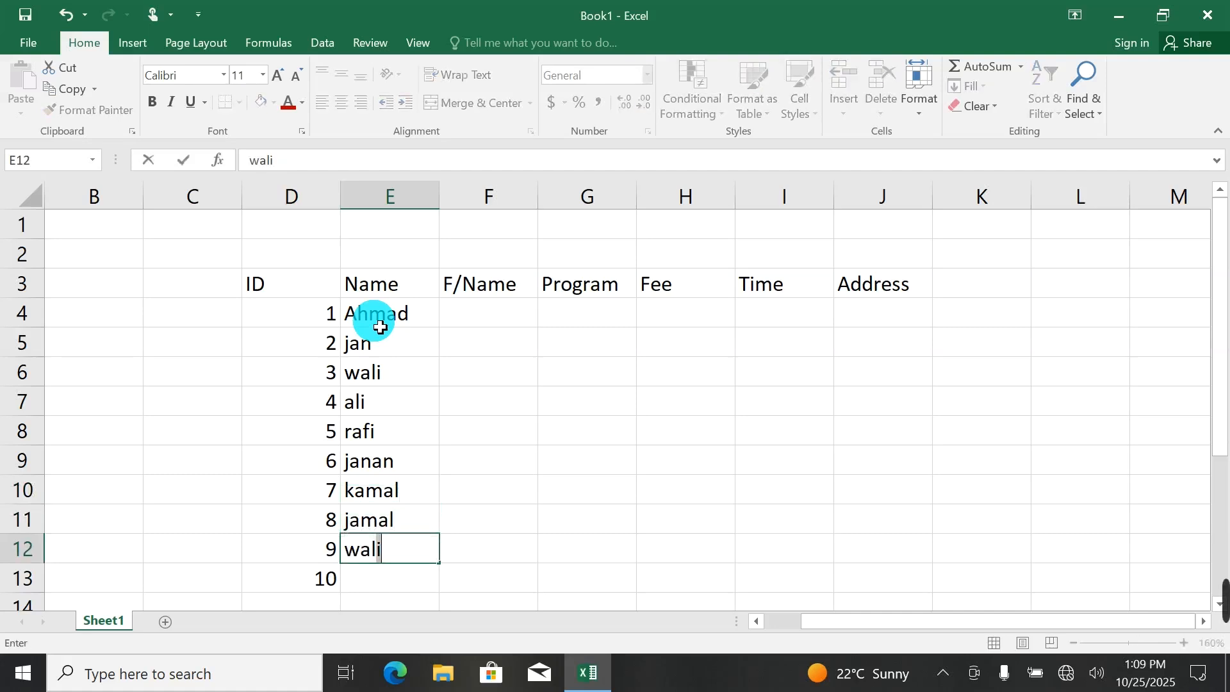
{"action": "key", "text": "Return"}
{"action": "type", "text": "khal"}
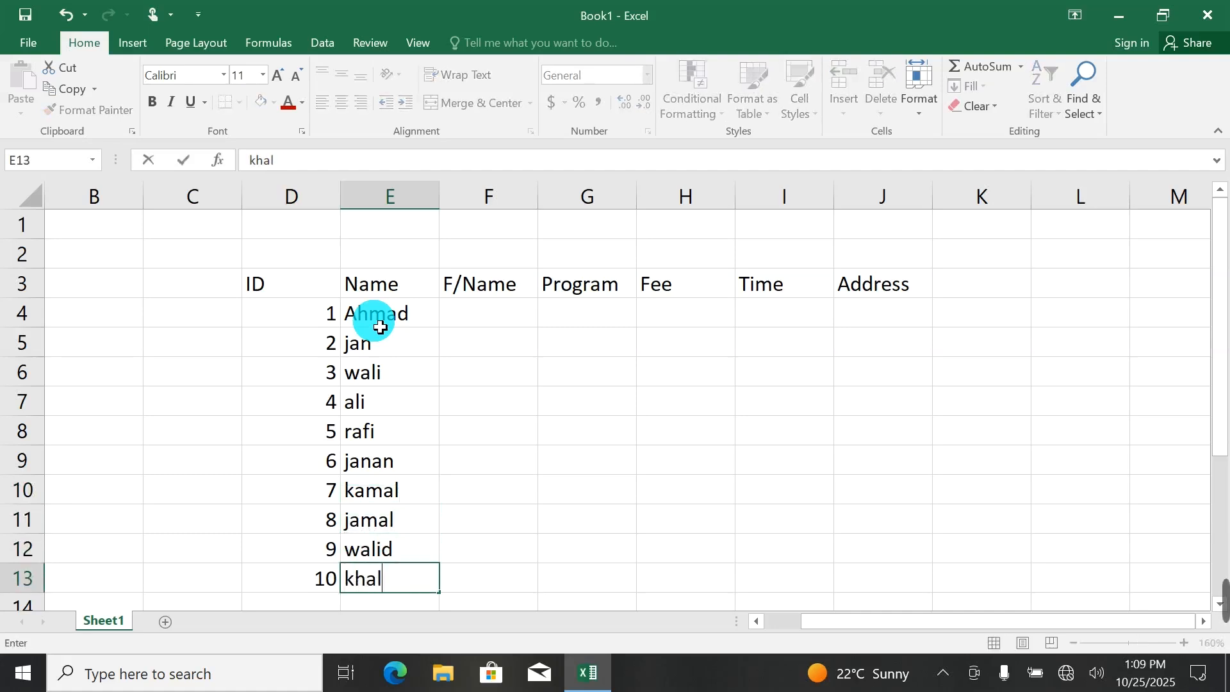
{"action": "type", "text": "id"}
{"action": "key", "text": "Return"}
Enter the fathers' names for IDs 1 to 5 in the F/Name column, cells F4 to F8.
{"action": "left_click", "coordinate": [489, 300]}
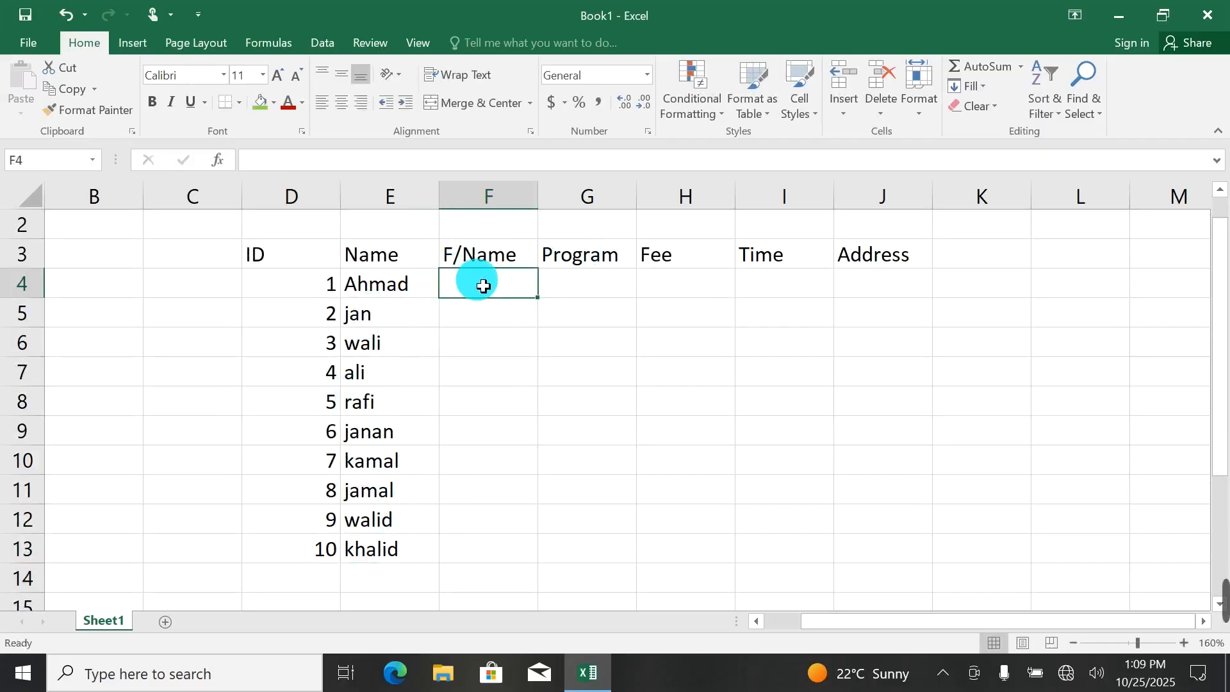
{"action": "type", "text": "wli"}
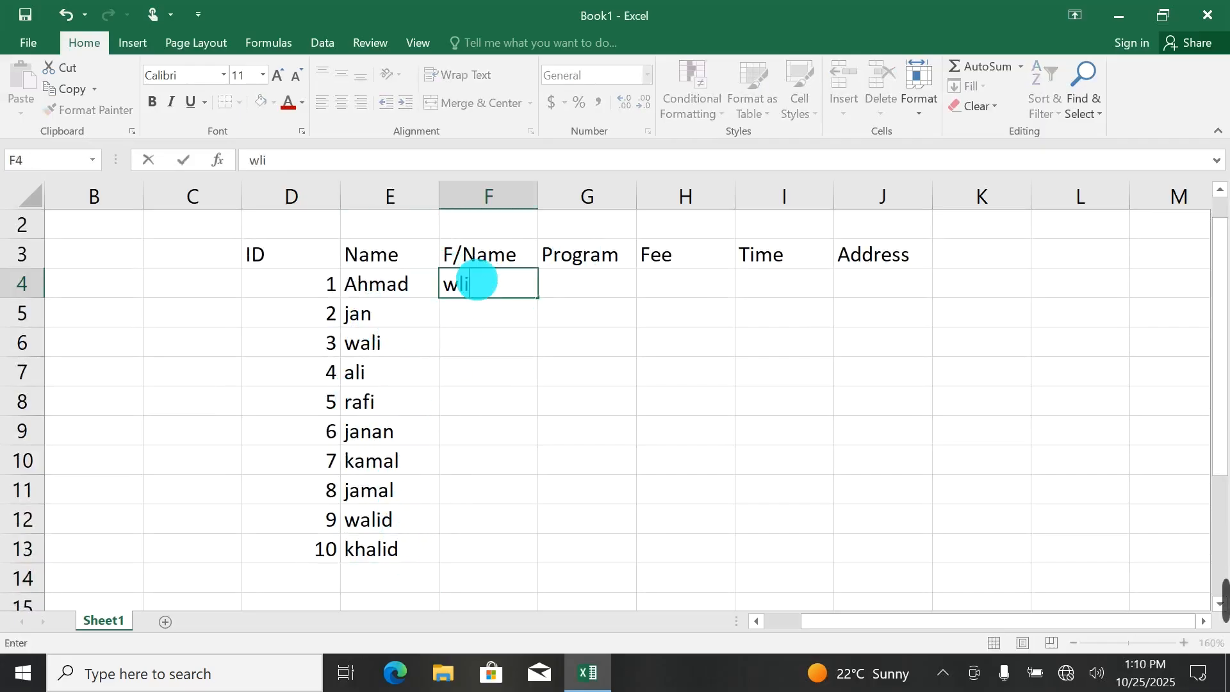
{"action": "type", "text": "lid"}
{"action": "key", "text": "Return"}
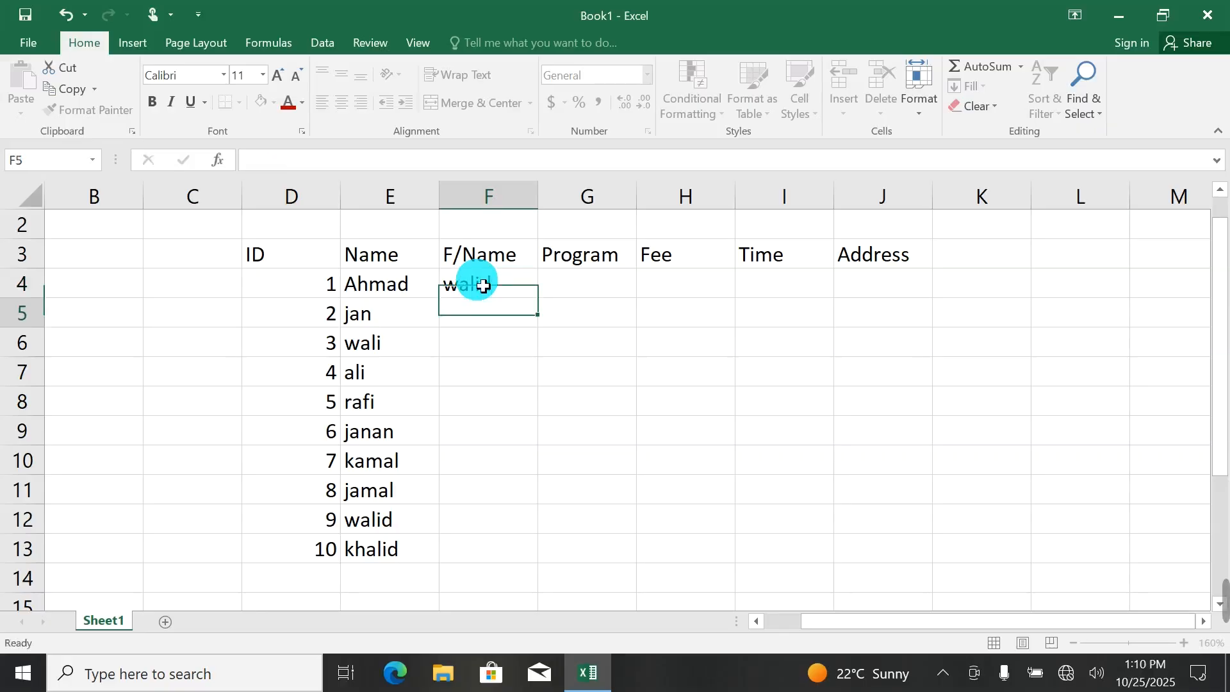
{"action": "type", "text": "bilal"}
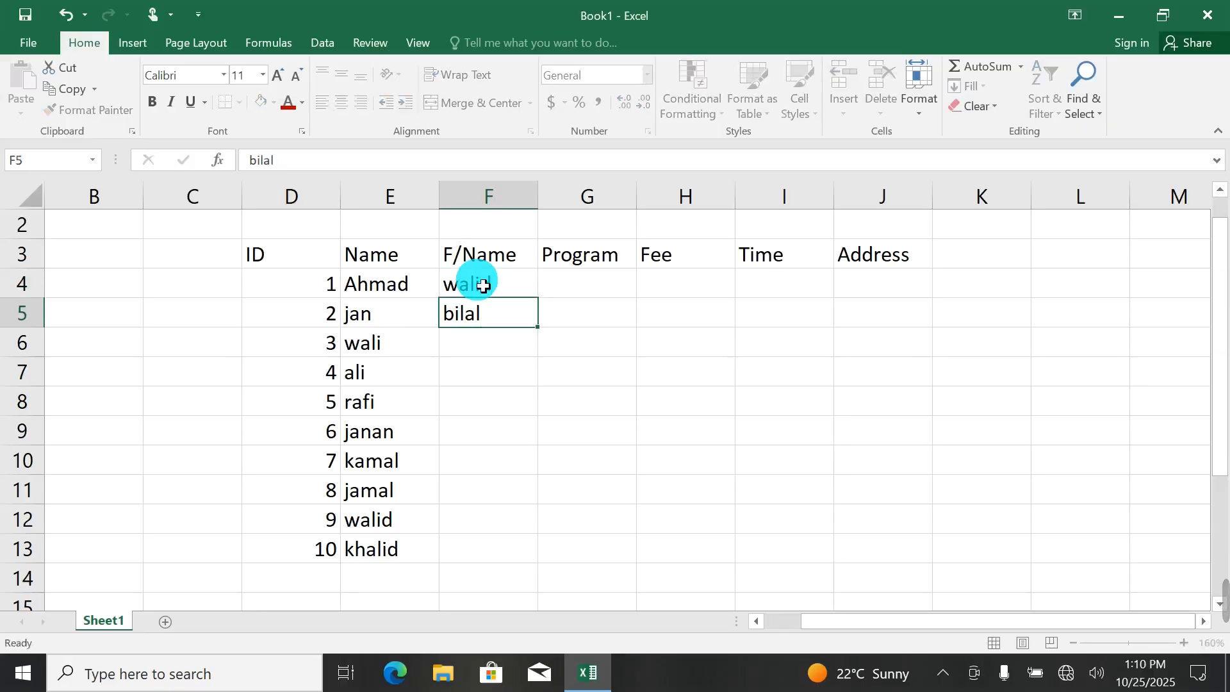
{"action": "key", "text": "Down"}
{"action": "type", "text": "dawood"}
{"action": "key", "text": "Return"}
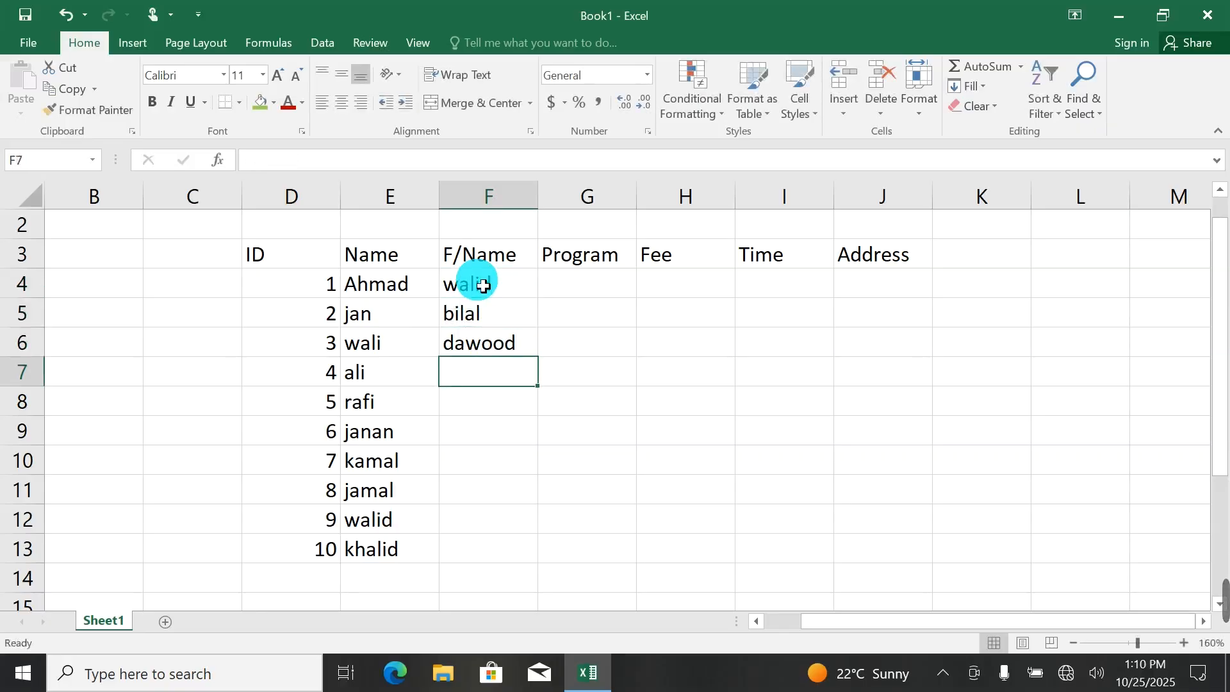
{"action": "type", "text": "sami"}
{"action": "key", "text": "Return"}
{"action": "type", "text": "zaki"}
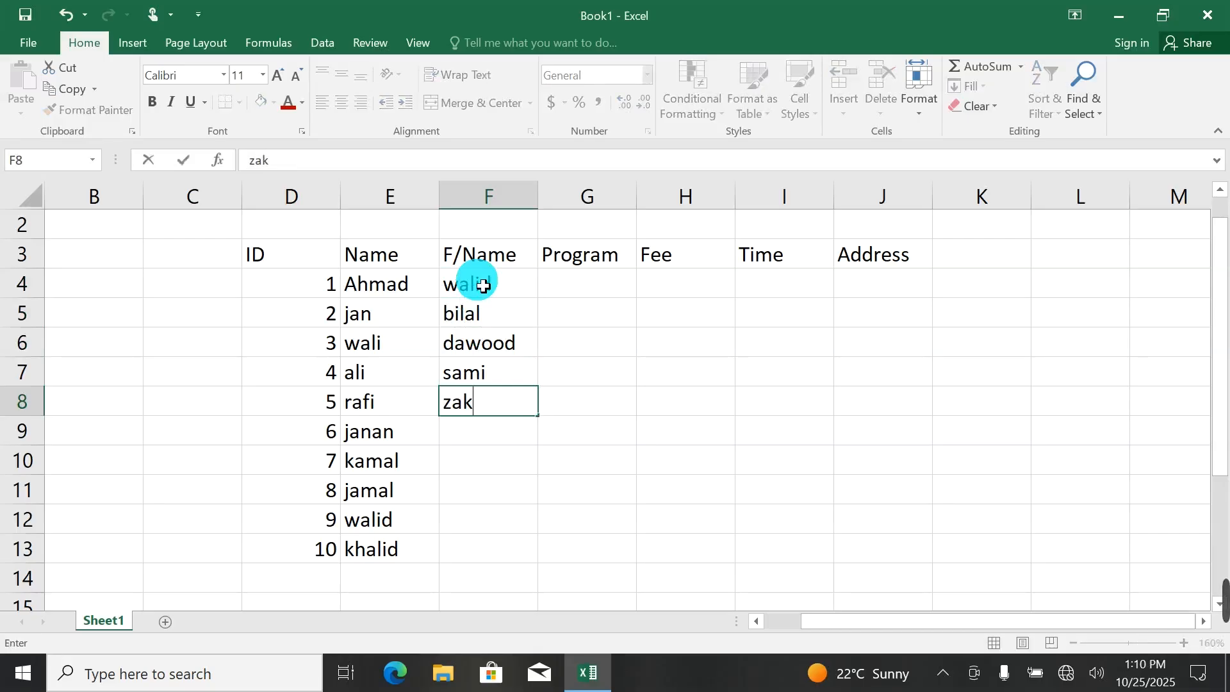
{"action": "key", "text": "Return"}
Enter the fathers' names for IDs 6 to 10 in the F/Name column, cells F9 to F13.
{"action": "type", "text": "r"}
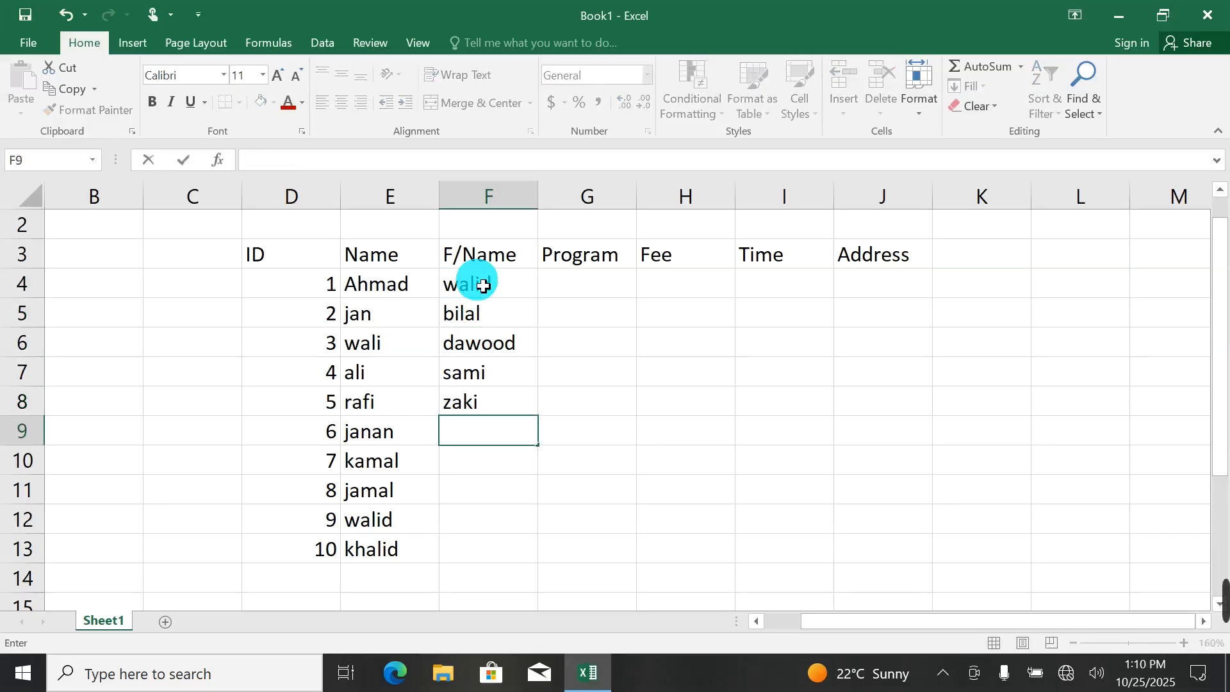
{"action": "type", "text": "oor"}
{"action": "key", "text": "Return"}
{"action": "type", "text": "r"}
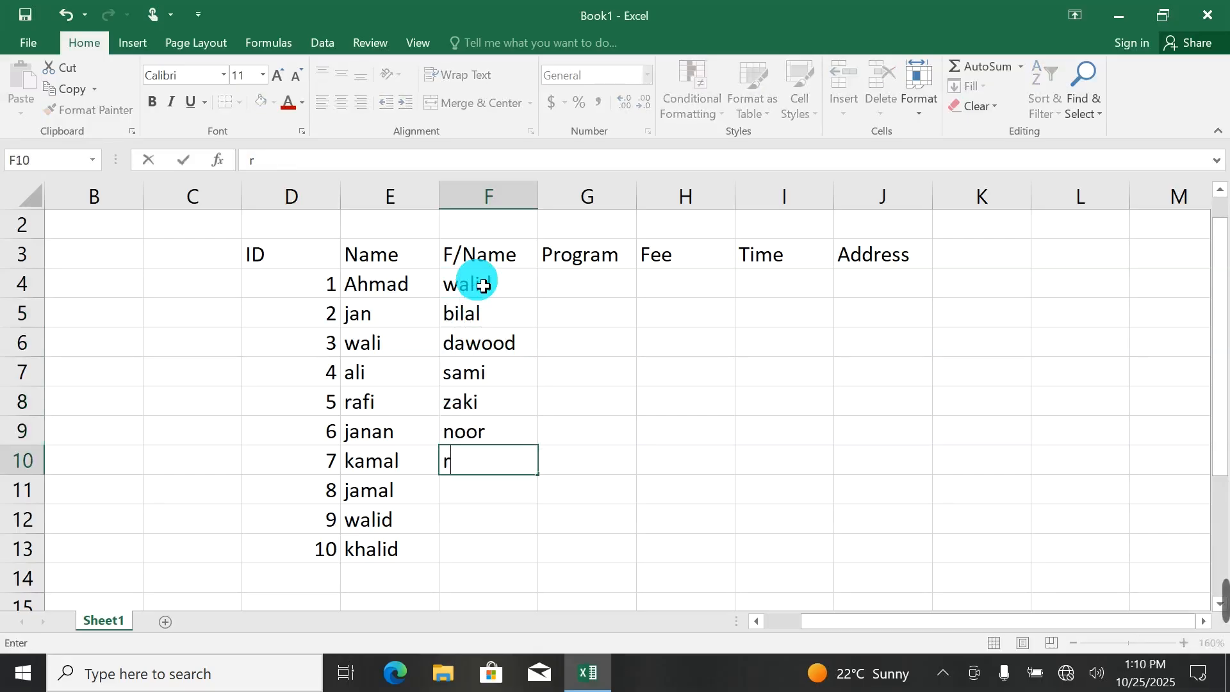
{"action": "type", "text": "afi"}
{"action": "key", "text": "Return"}
{"action": "type", "text": "yousa"}
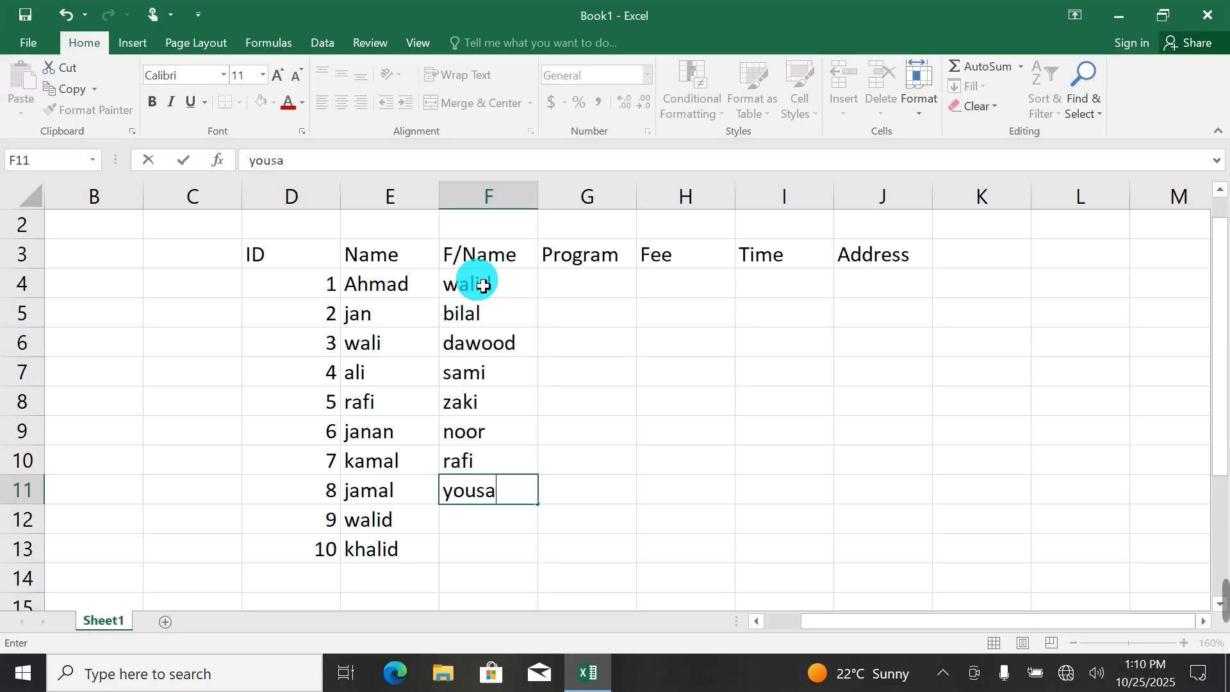
{"action": "type", "text": "f"}
{"action": "key", "text": "Return"}
{"action": "type", "text": "javbi"}
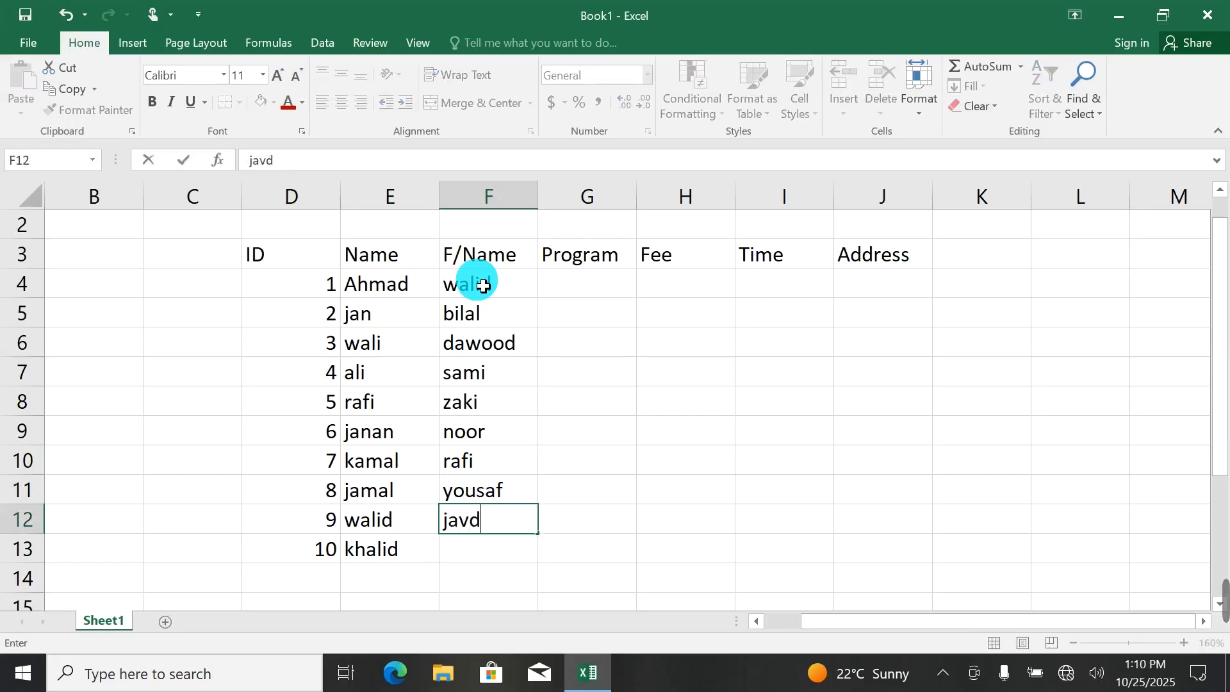
{"action": "key", "text": "Return"}
{"action": "type", "text": "sa"}
{"action": "key", "text": "BackSpace"}
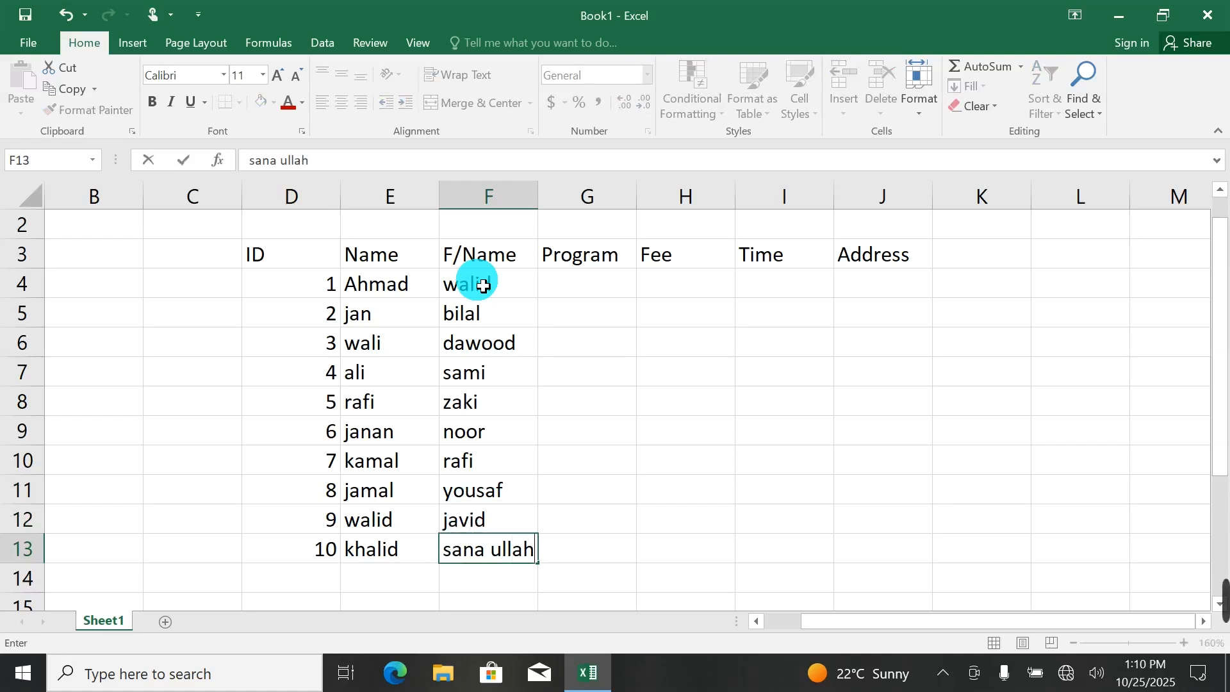
Fill the Program column with DEL in cells G4 to G13, and enter 50 as the first fee in cell H4.
{"action": "left_click", "coordinate": [599, 282]}
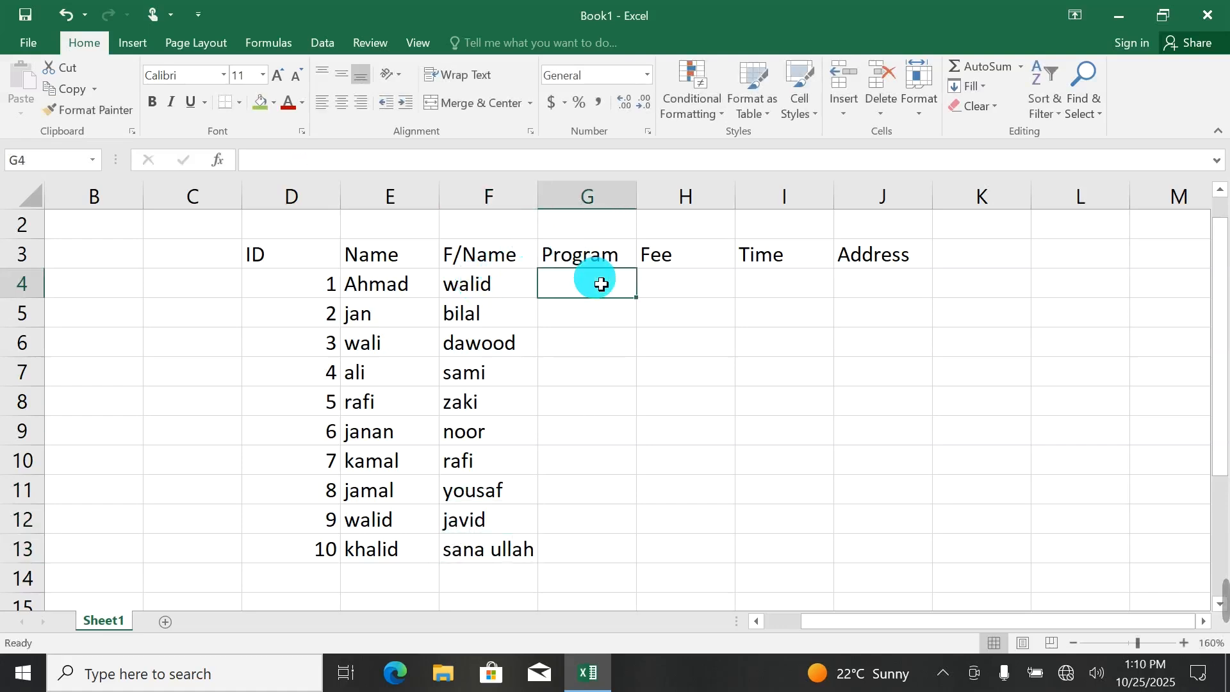
{"action": "type", "text": "DEL"}
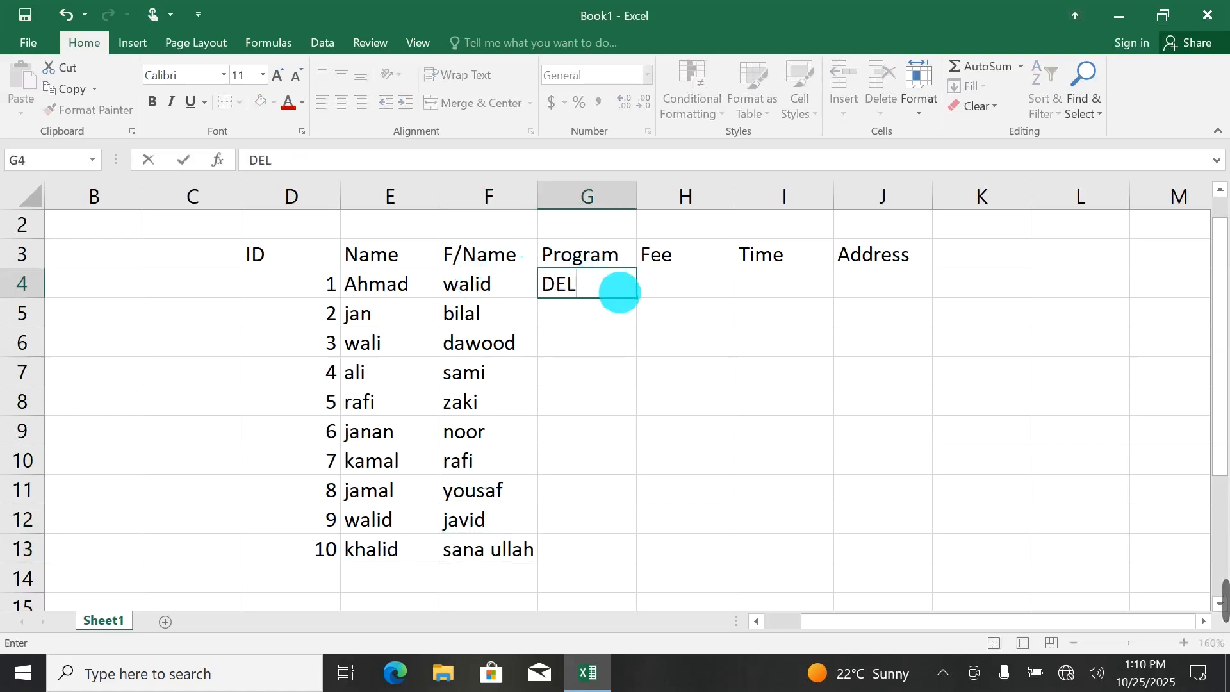
{"action": "double_click", "coordinate": [637, 298]}
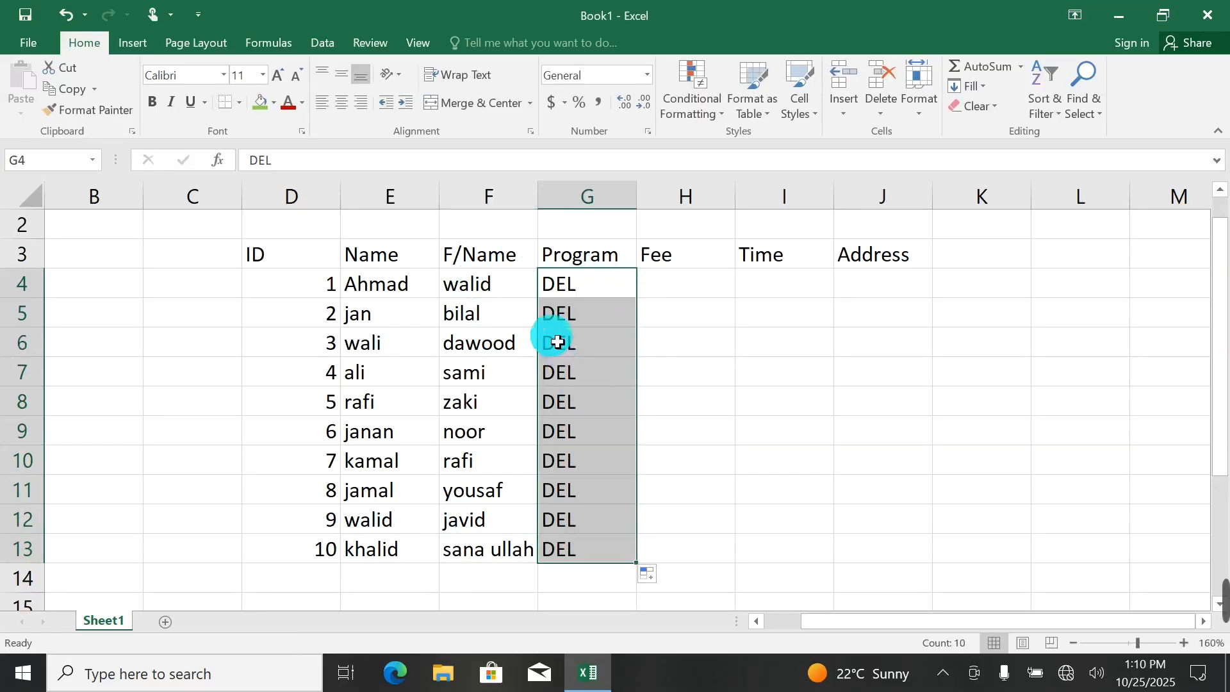
{"action": "left_click", "coordinate": [682, 287]}
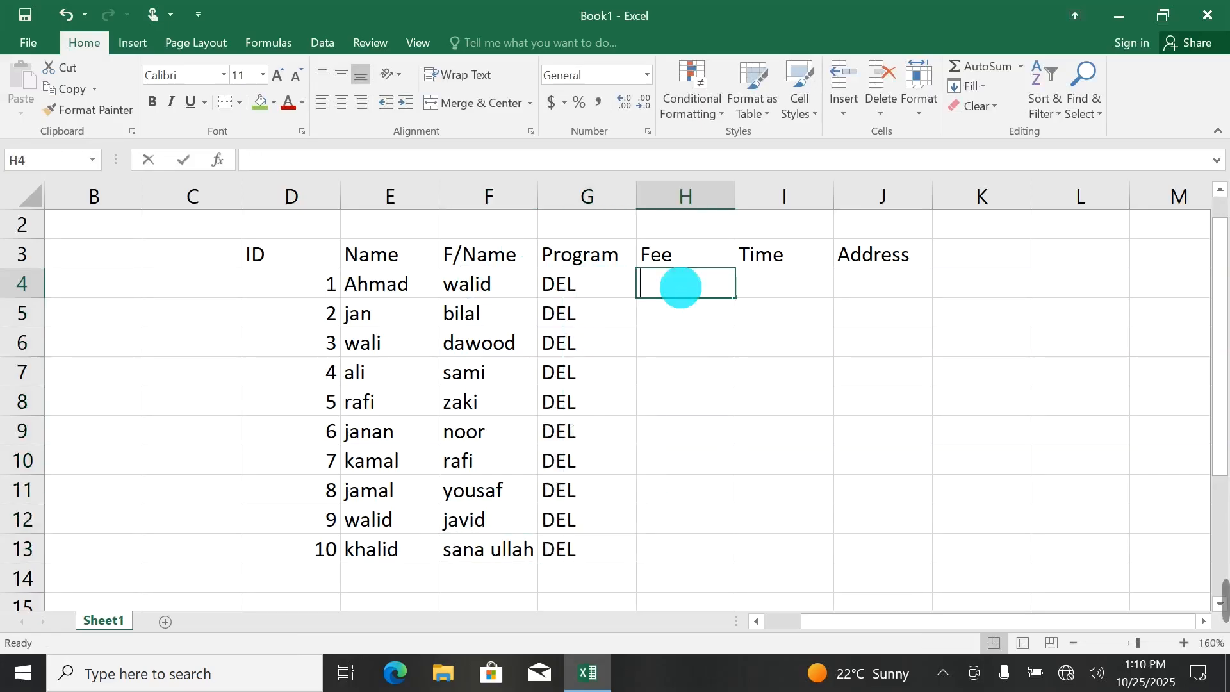
{"action": "type", "text": "50"}
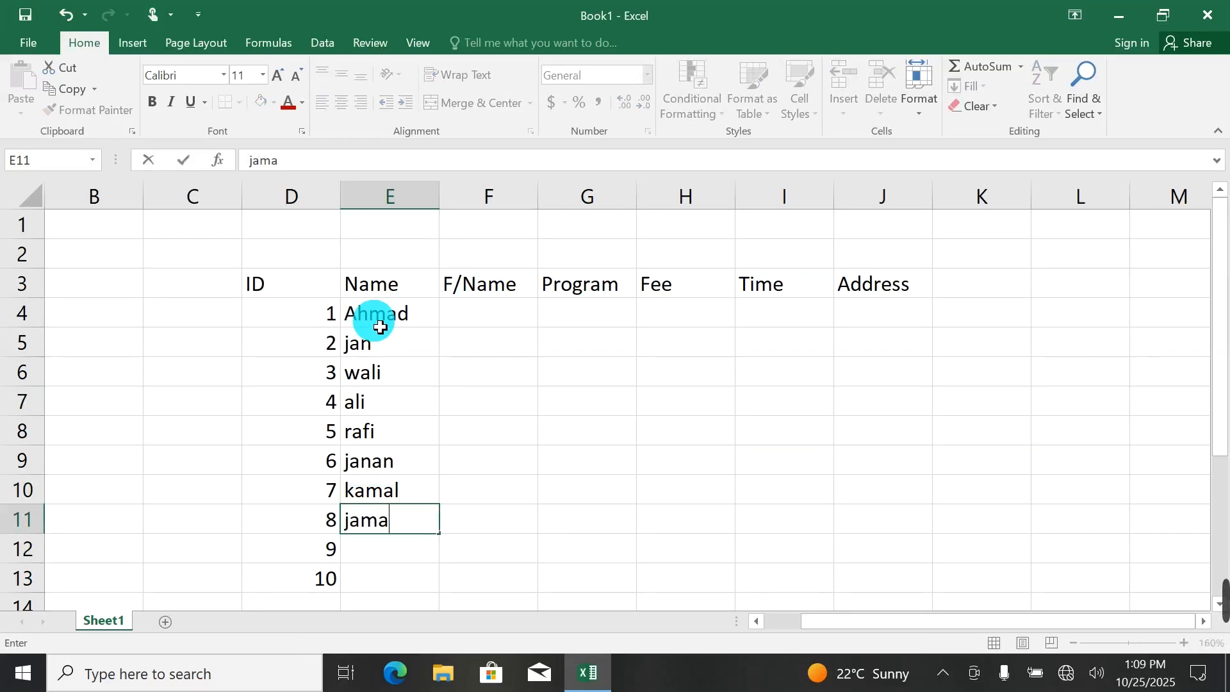
Complete the Name column with the student names for IDs 8 to 10 in cells E11 to E13.
{"action": "key", "text": "Return"}
{"action": "type", "text": "wali"}
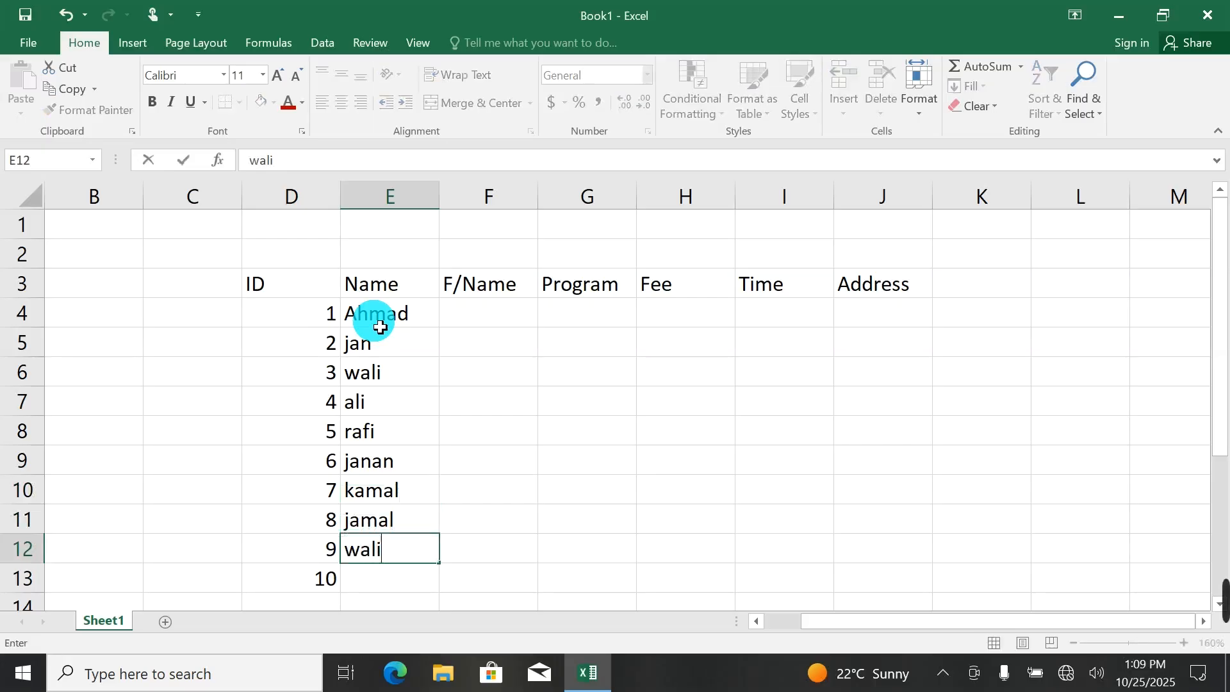
{"action": "type", "text": "d"}
{"action": "key", "text": "Return"}
{"action": "type", "text": "khal"}
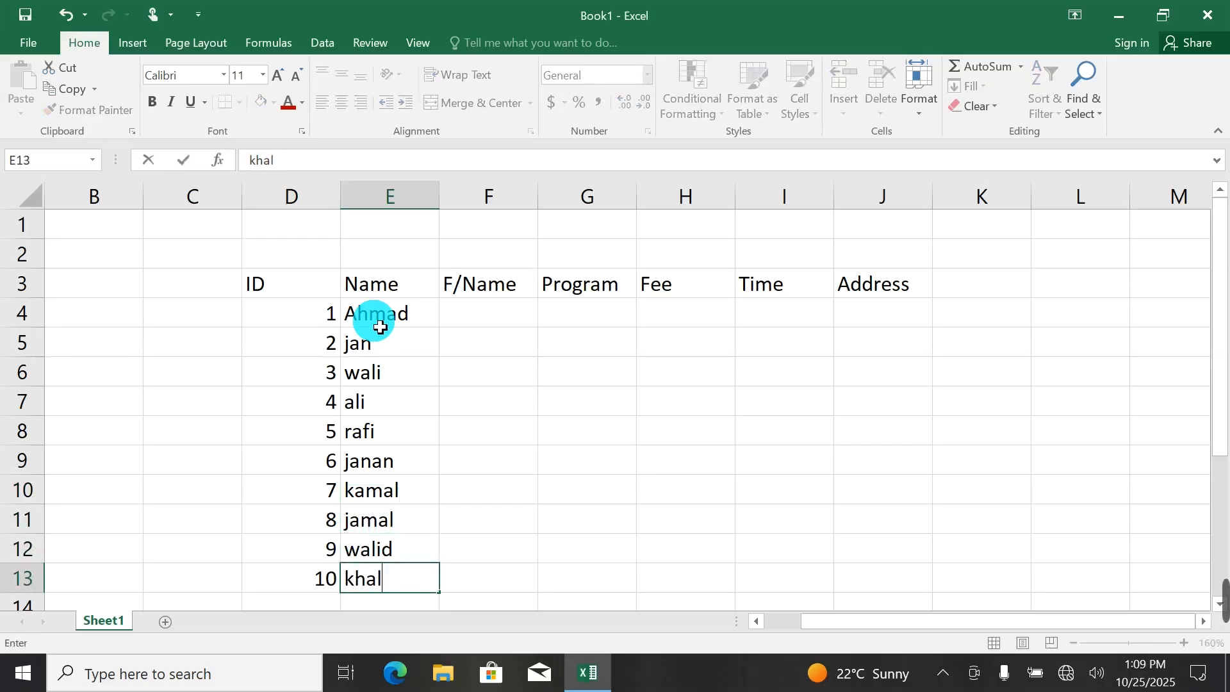
{"action": "type", "text": "id"}
{"action": "key", "text": "Return"}
Fill in the F/Name column with the fathers' names for IDs 1 to 5, cells F4 to F8.
{"action": "left_click", "coordinate": [494, 310]}
{"action": "scroll", "coordinate": [491, 310], "scroll_direction": "down", "scroll_amount": 1}
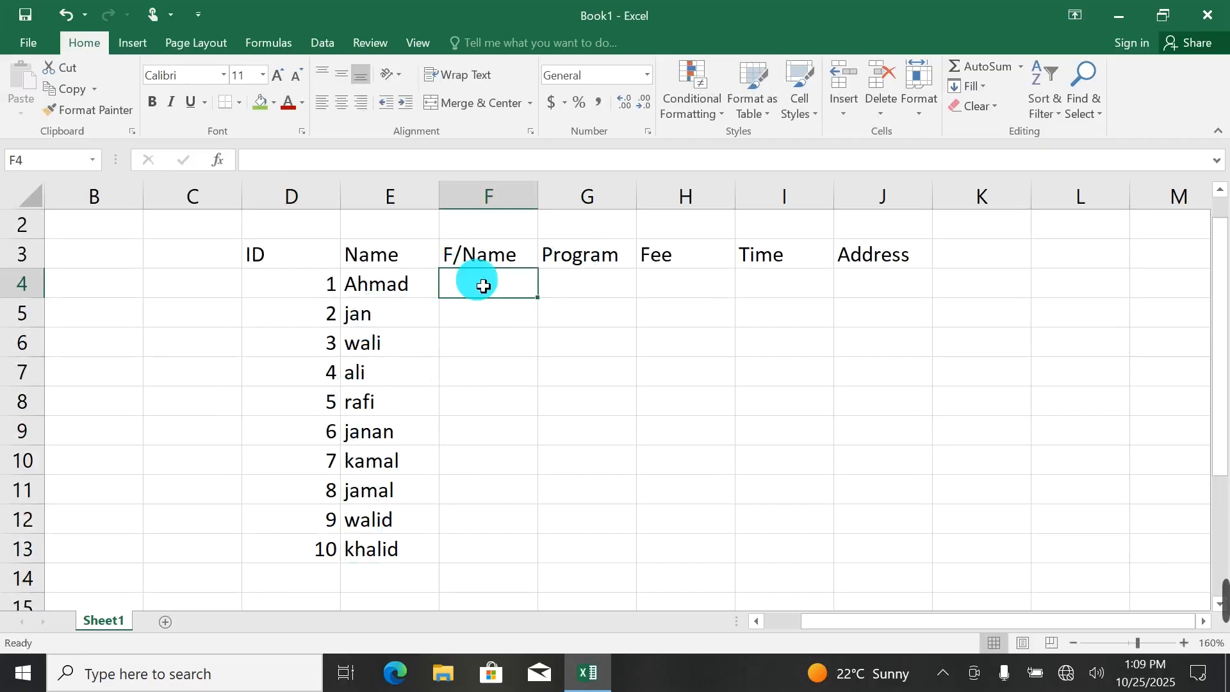
{"action": "type", "text": "wli"}
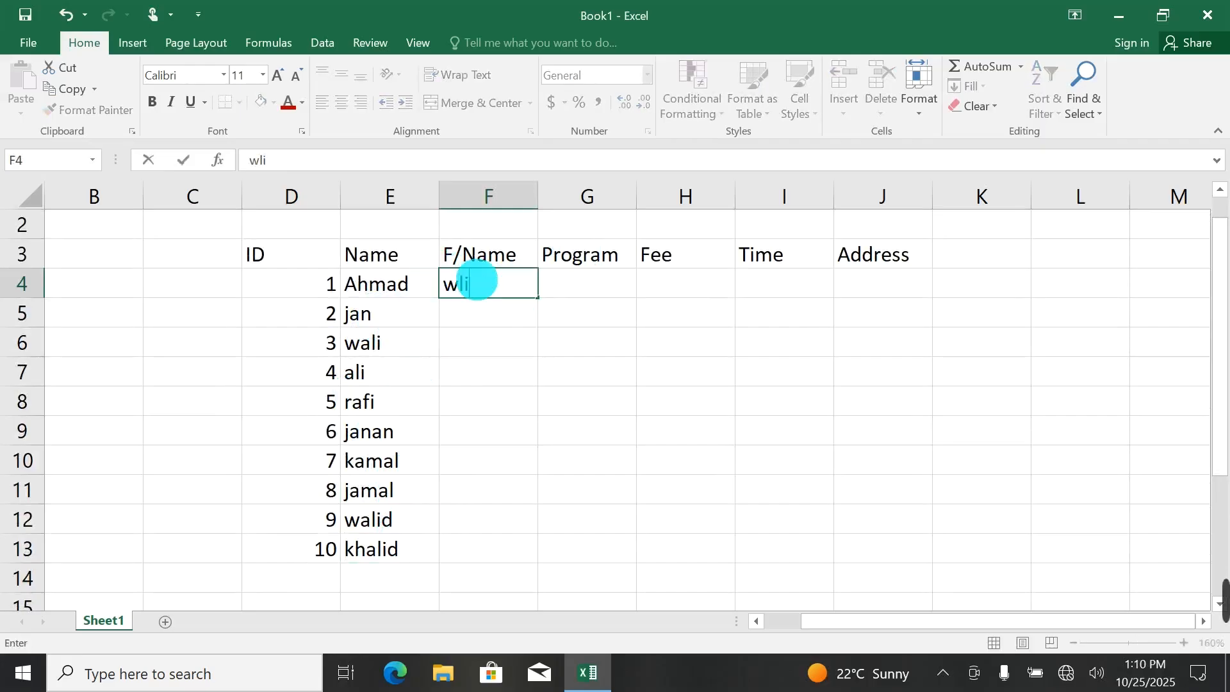
{"action": "type", "text": "id"}
{"action": "key", "text": "Return"}
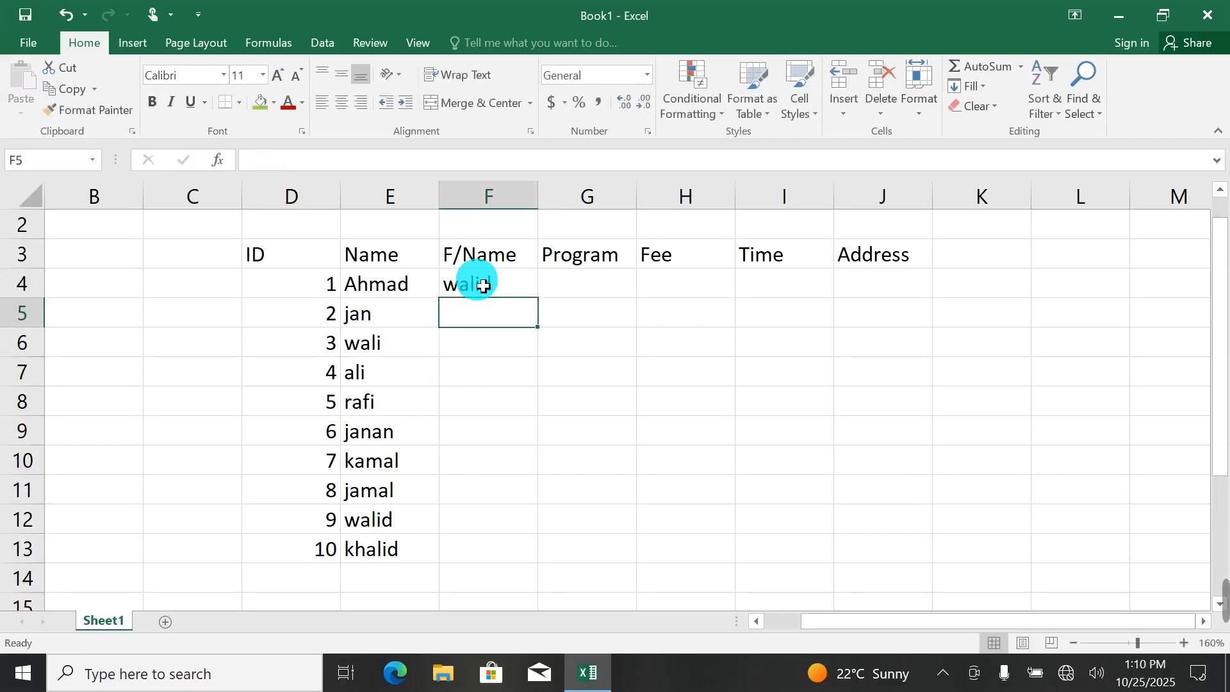
{"action": "type", "text": "bilal"}
{"action": "key", "text": "Return"}
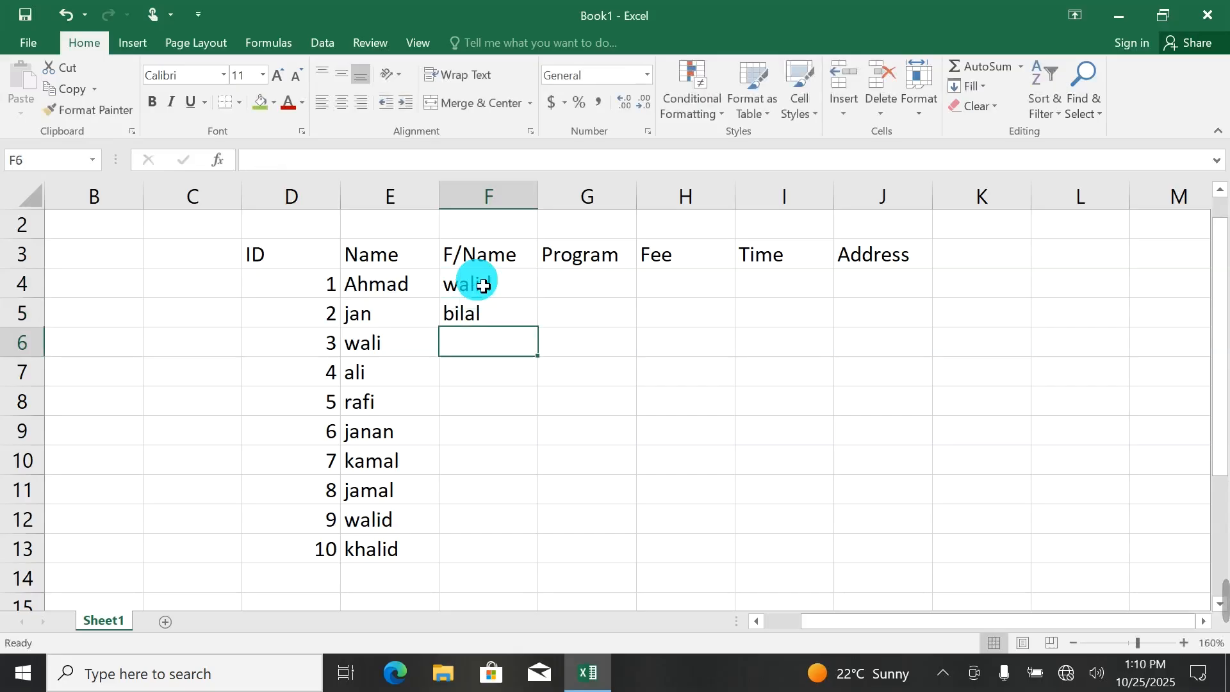
{"action": "type", "text": "dawood"}
{"action": "key", "text": "Return"}
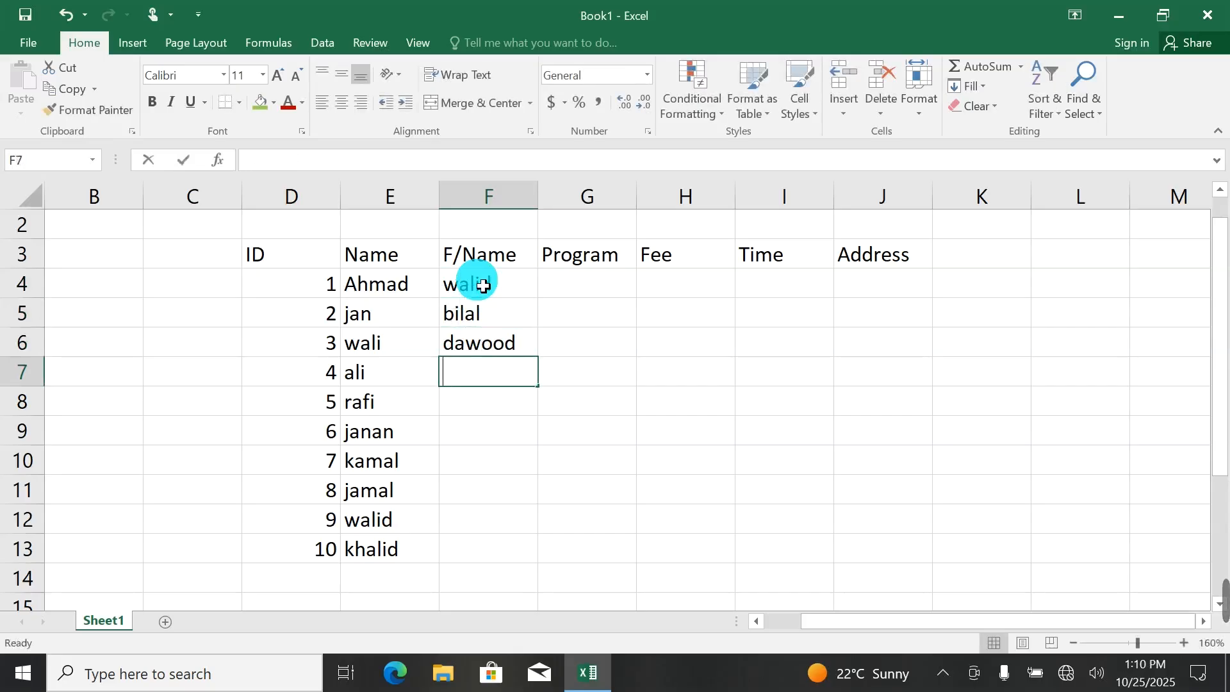
{"action": "type", "text": "sami"}
{"action": "key", "text": "Return"}
{"action": "type", "text": "zak"}
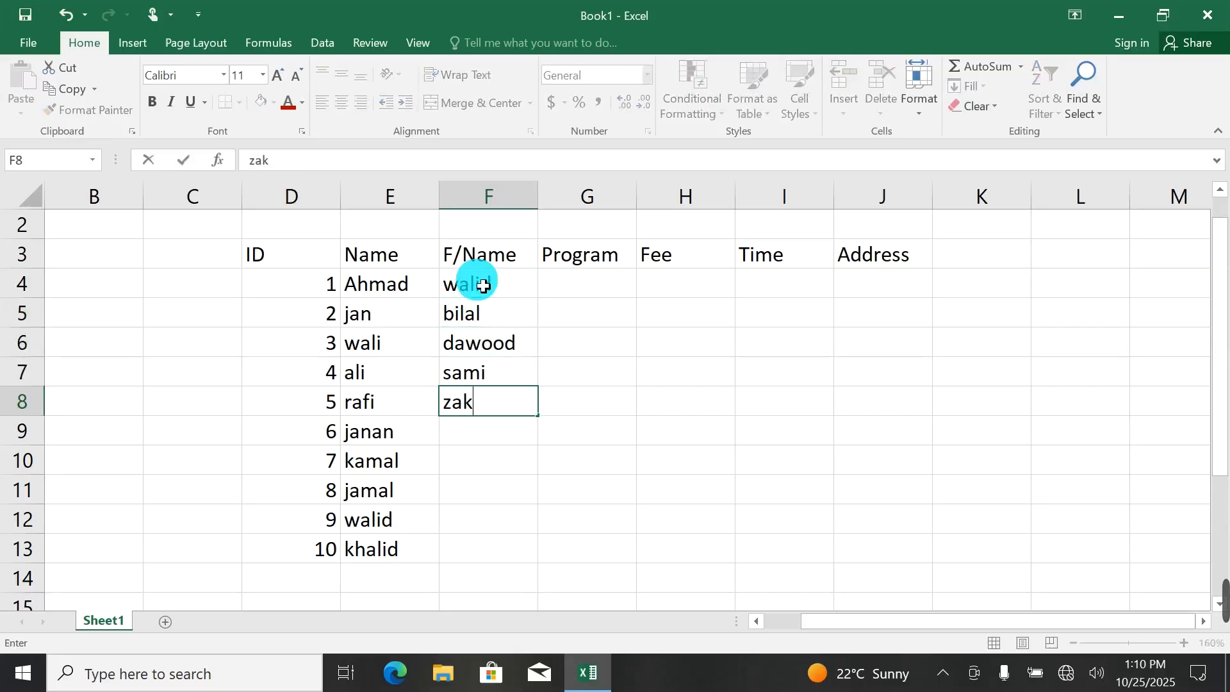
{"action": "type", "text": "i"}
{"action": "key", "text": "Return"}
Enter the fathers' names for IDs 5 to 7 in the F/Name column, cells F8 to F10.
{"action": "type", "text": "r"}
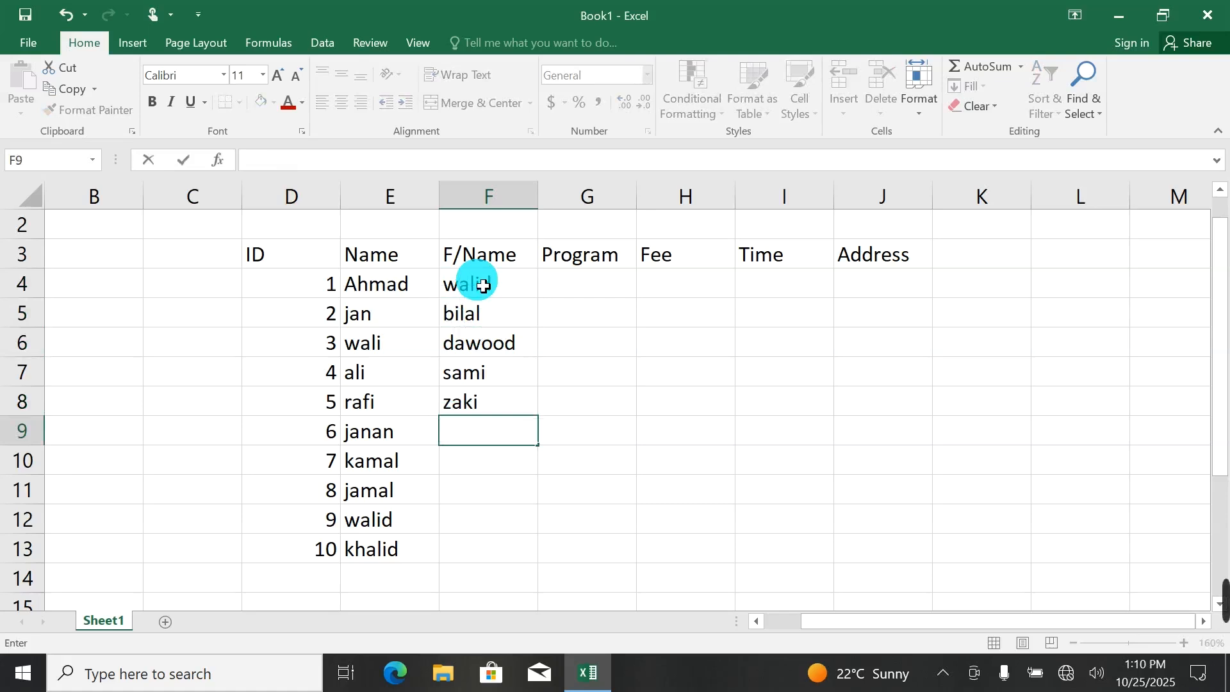
{"action": "type", "text": "oor"}
{"action": "key", "text": "Return"}
{"action": "type", "text": "ra"}
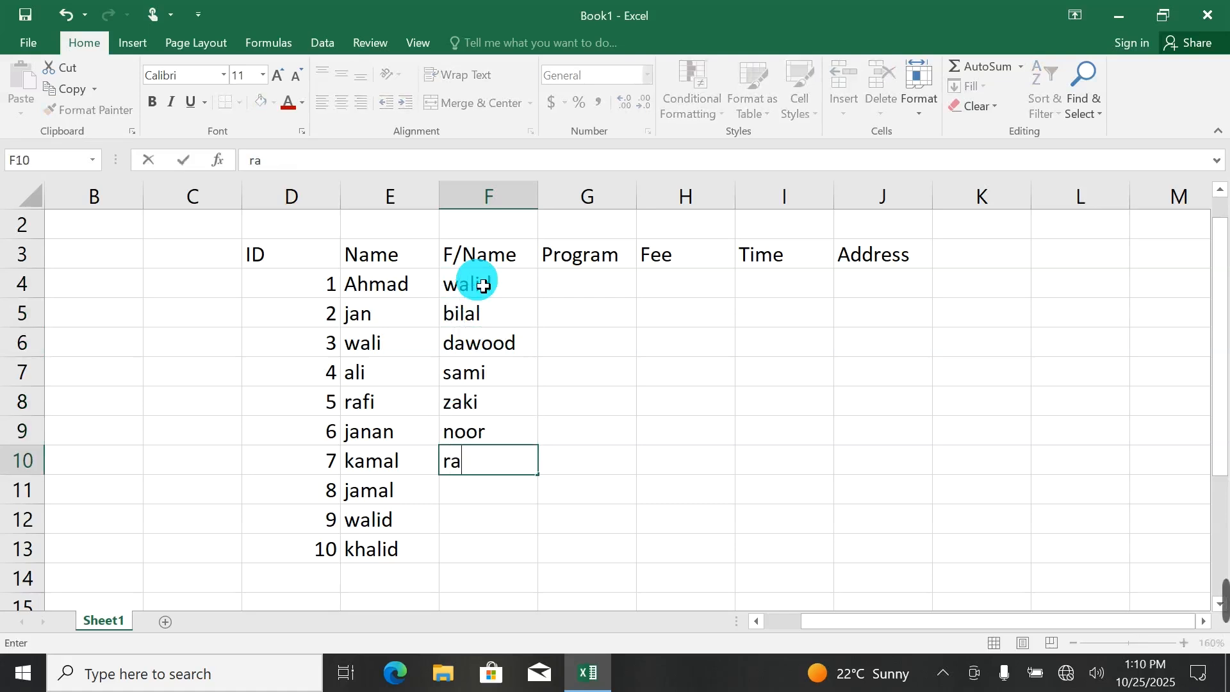
{"action": "type", "text": "fi"}
{"action": "key", "text": "Return"}
Complete the F/Name column with the fathers' names for IDs 8 to 10 in cells F11 to F13.
{"action": "type", "text": "yousa"}
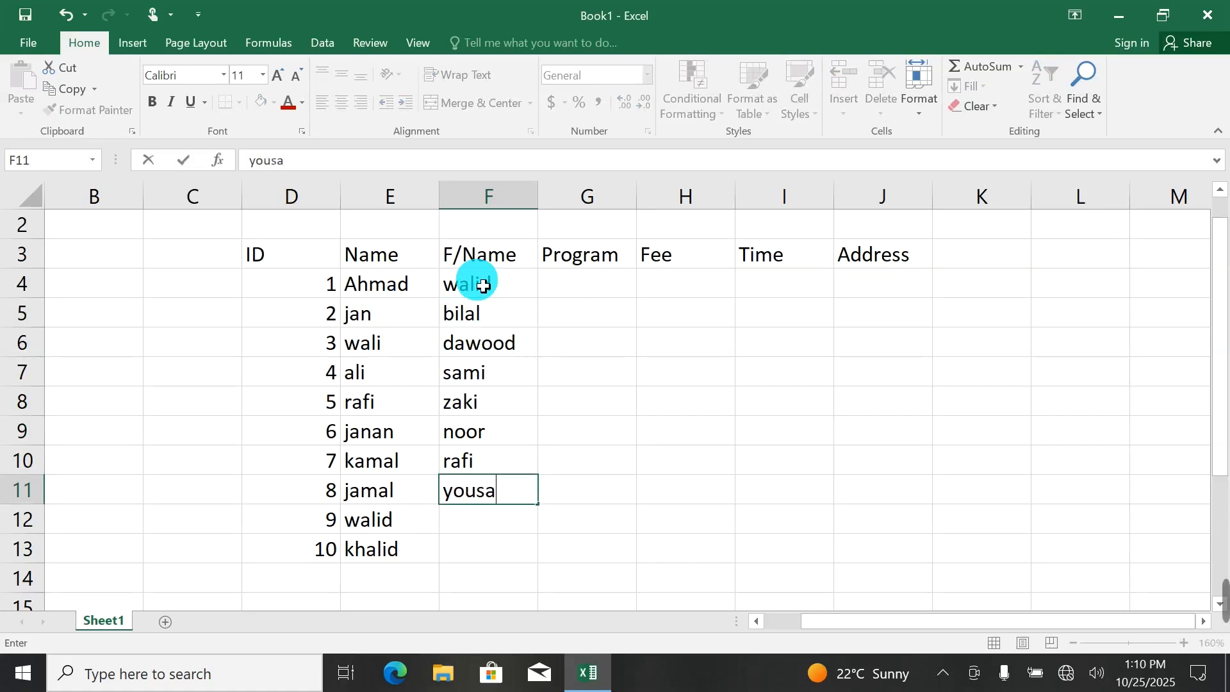
{"action": "type", "text": "f"}
{"action": "key", "text": "Return"}
{"action": "type", "text": "javbi"}
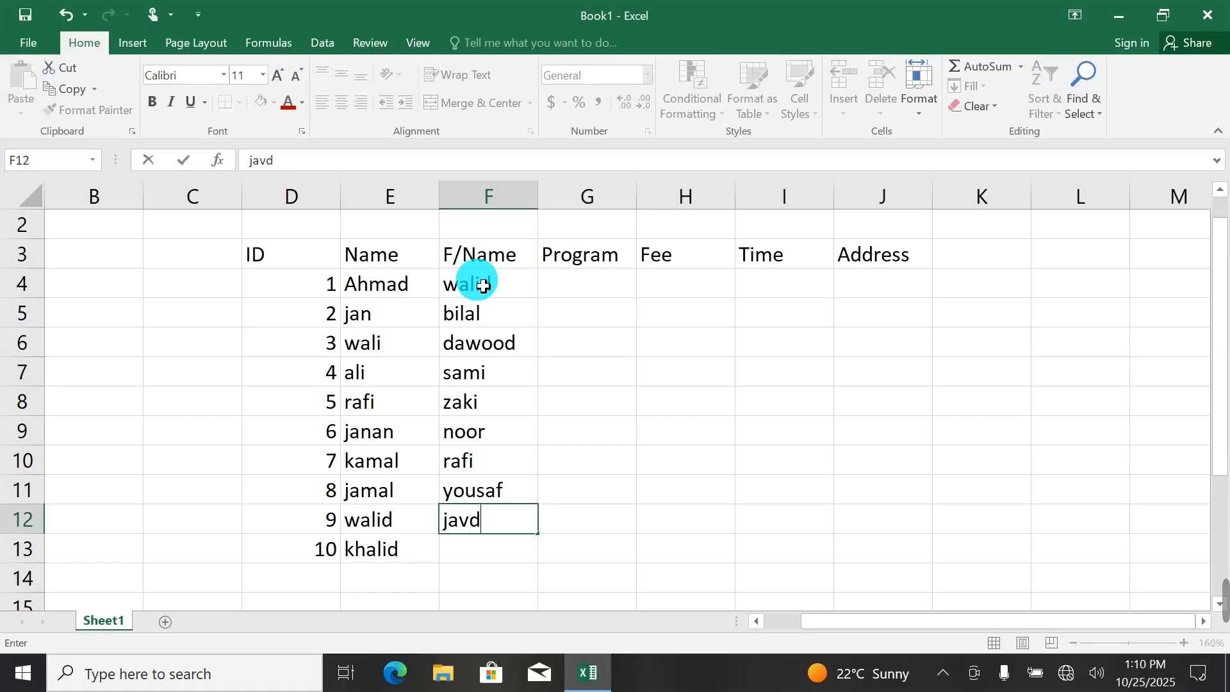
{"action": "key", "text": "BackSpace"}
{"action": "type", "text": "id"}
{"action": "key", "text": "Return"}
{"action": "type", "text": "sana ullah"}
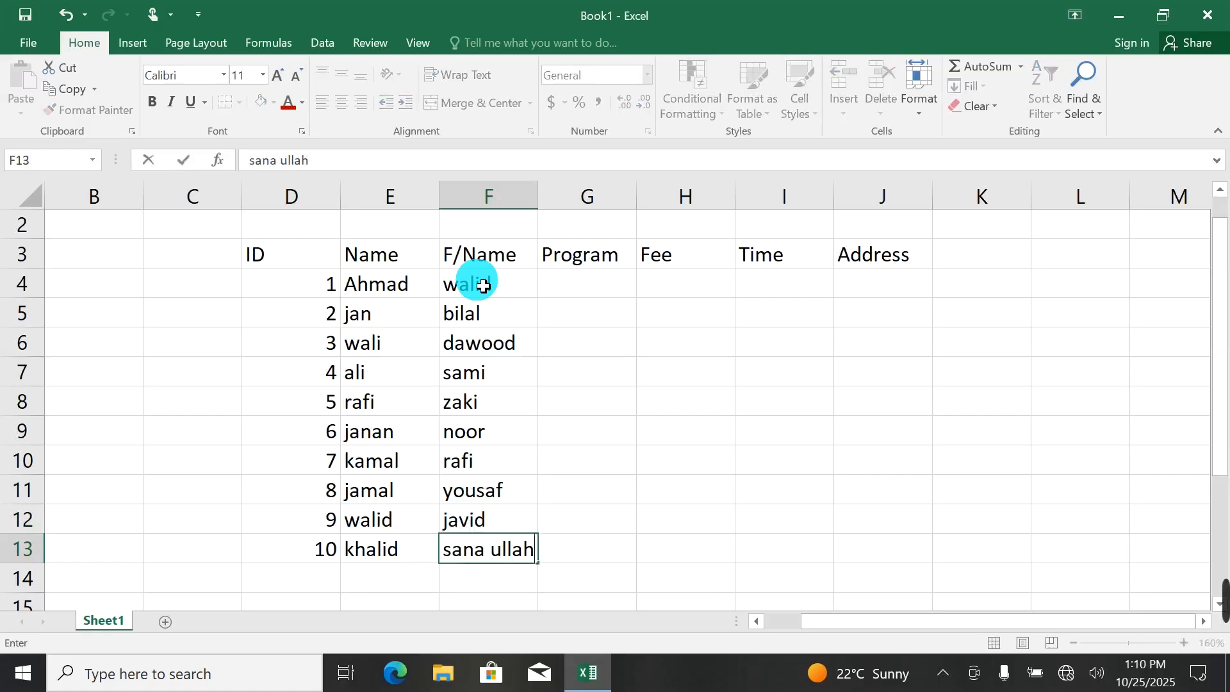
Enter DEL in cell G4 and fill it down the Program column to G13.
{"action": "left_click", "coordinate": [594, 281]}
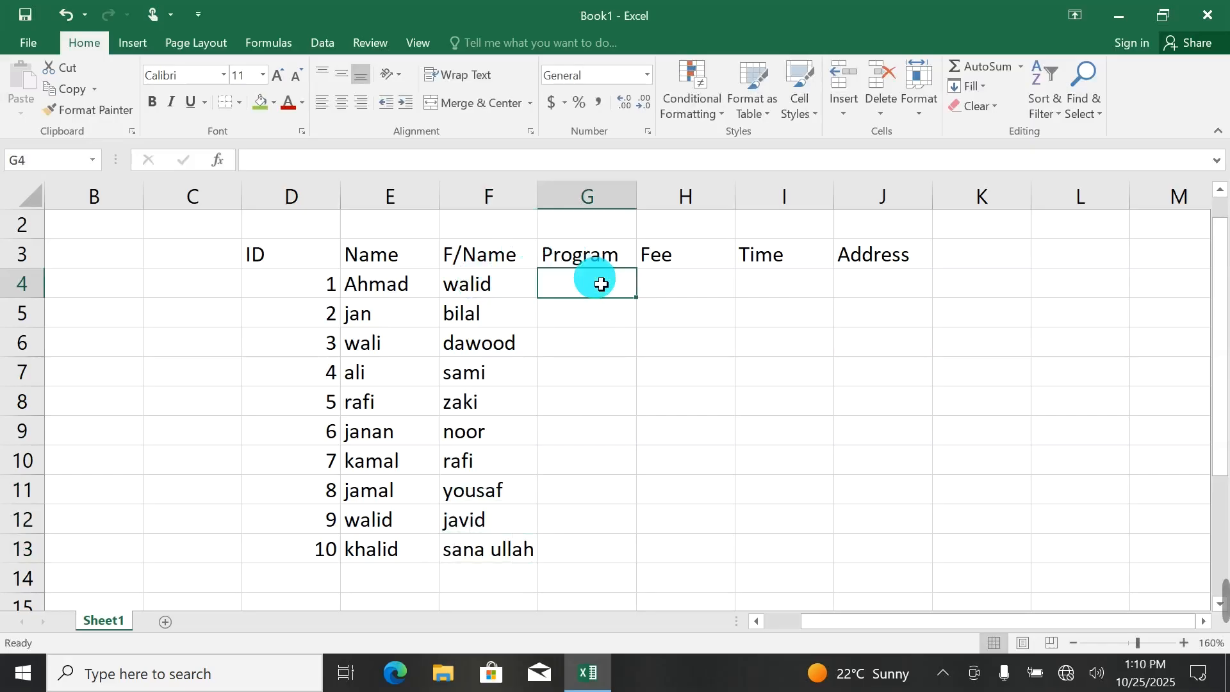
{"action": "type", "text": "DEL"}
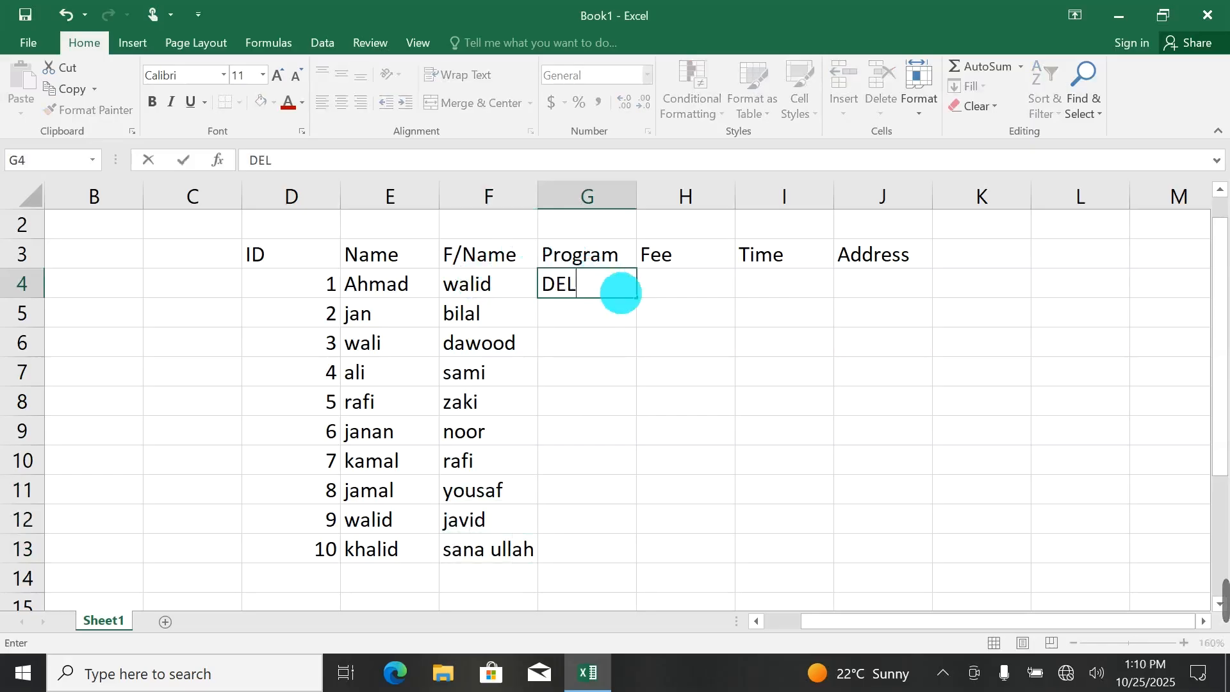
{"action": "double_click", "coordinate": [637, 296]}
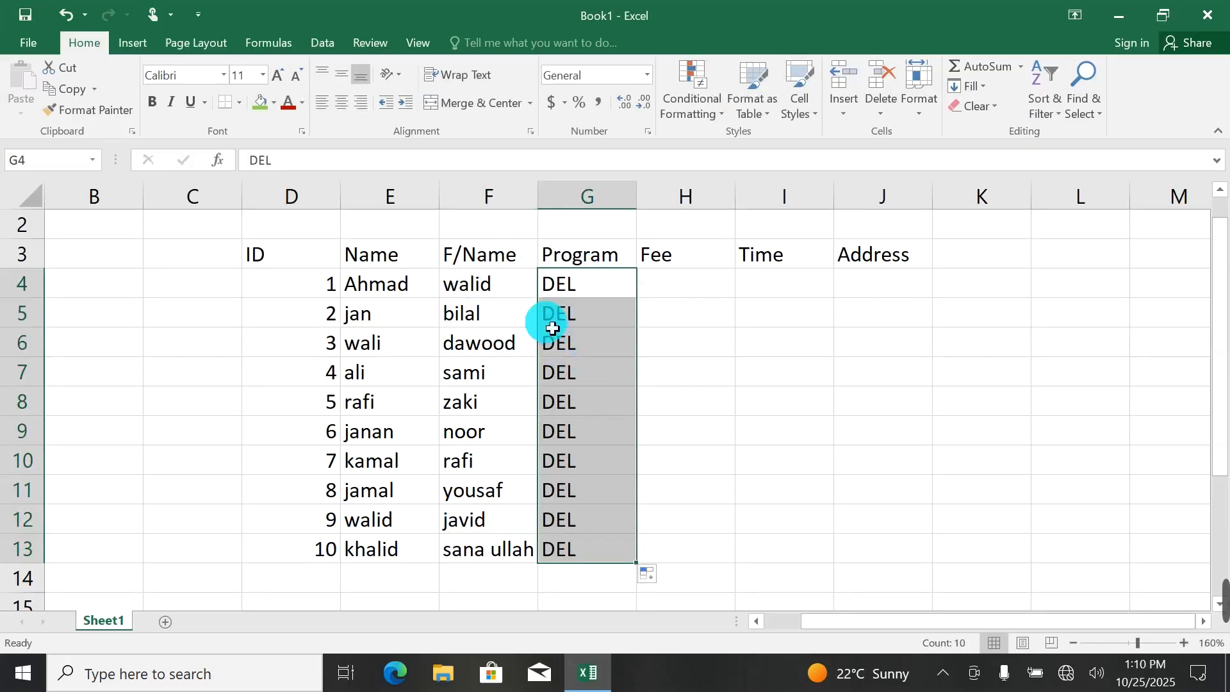
Fill the Fee column with 500 in cells H4 to H13, and enter the first time in cell I4.
{"action": "left_click", "coordinate": [683, 291]}
{"action": "type", "text": "500"}
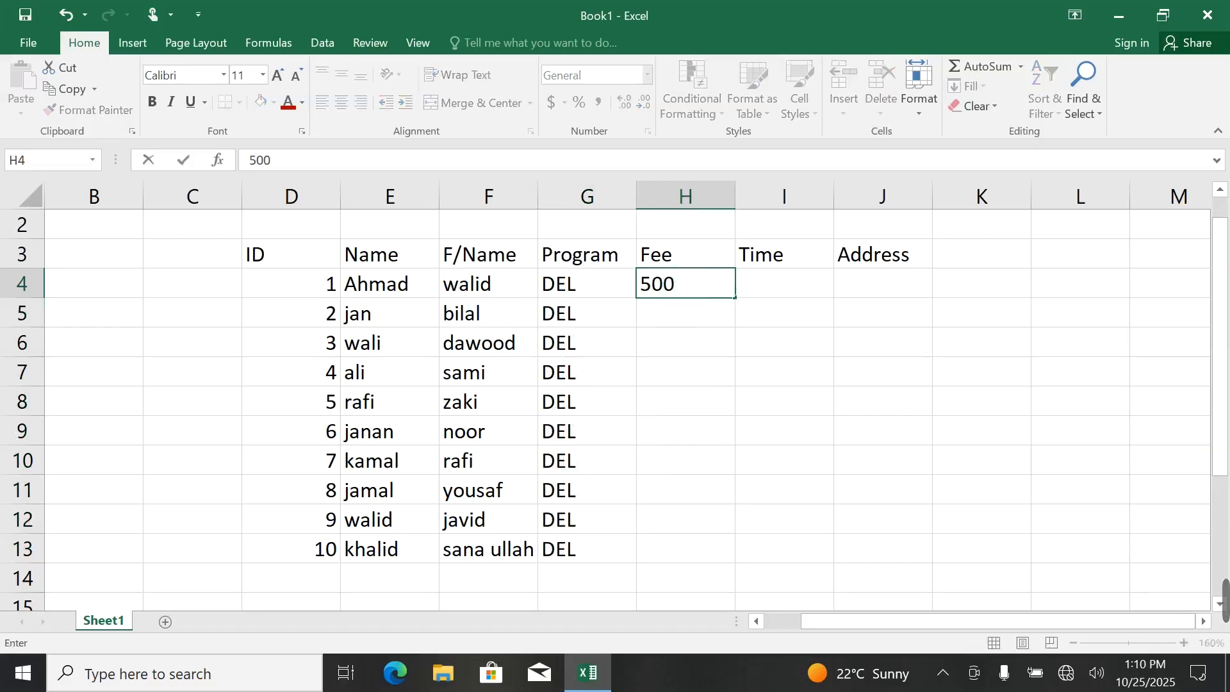
{"action": "left_click_drag", "start_coordinate": [735, 297], "coordinate": [775, 556]}
{"action": "left_click", "coordinate": [789, 285]}
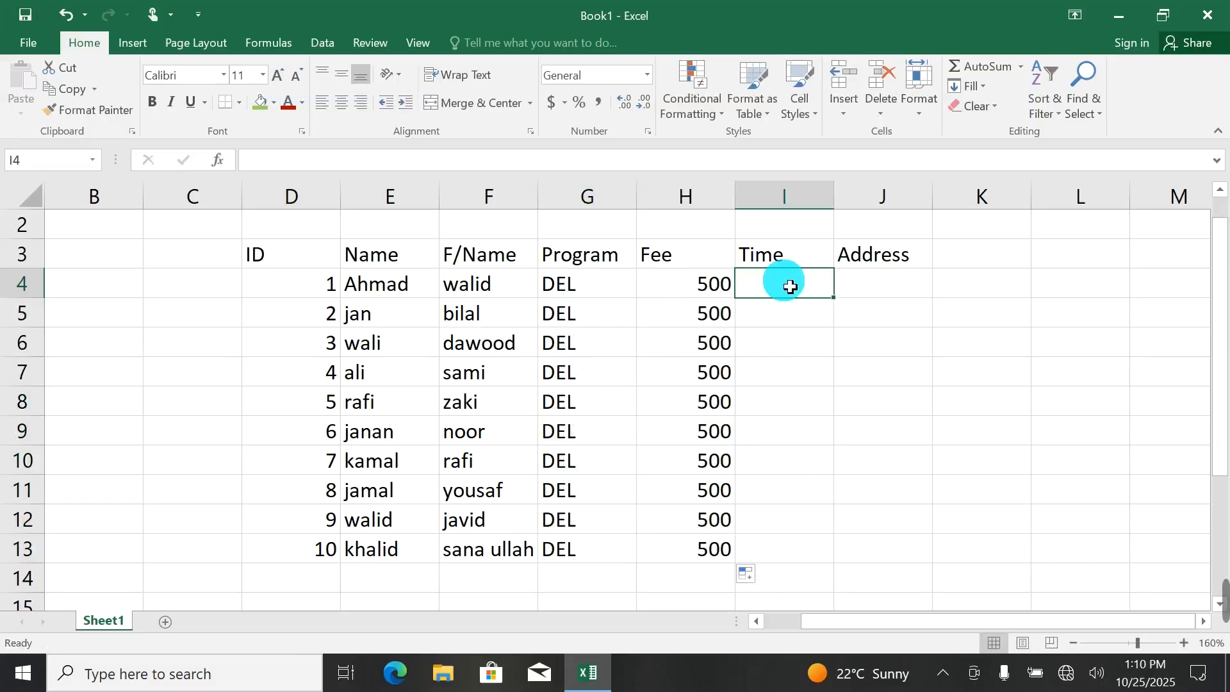
{"action": "type", "text": "5"}
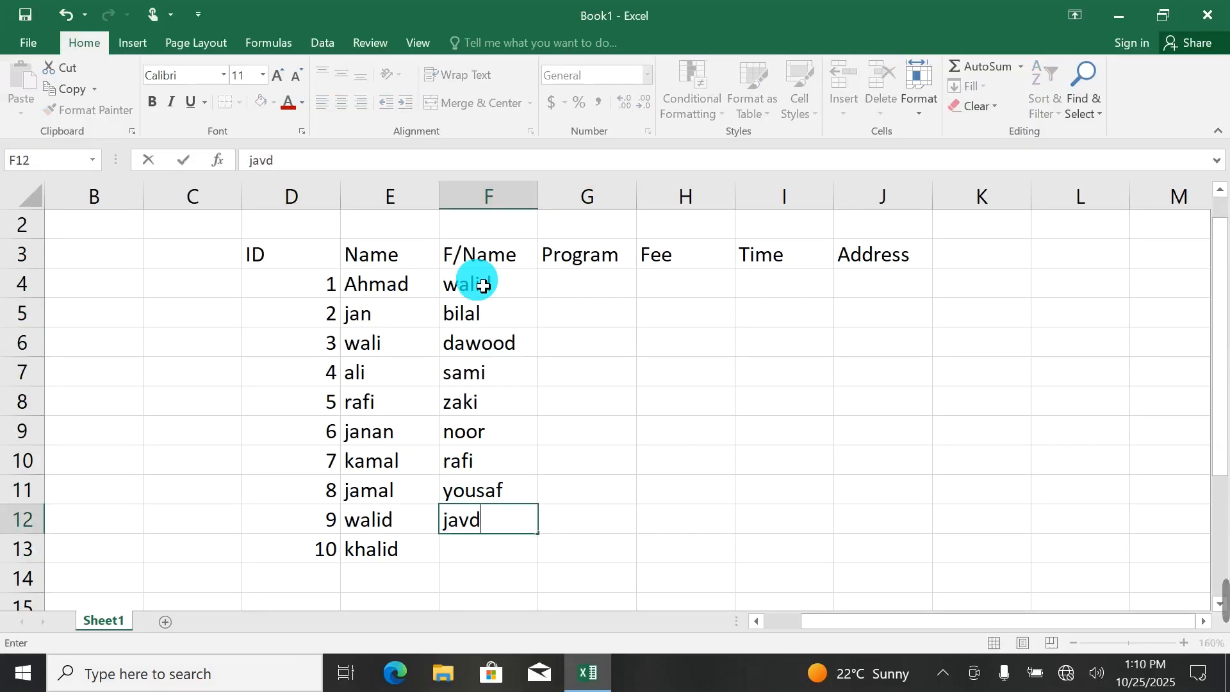
{"action": "key", "text": "Return"}
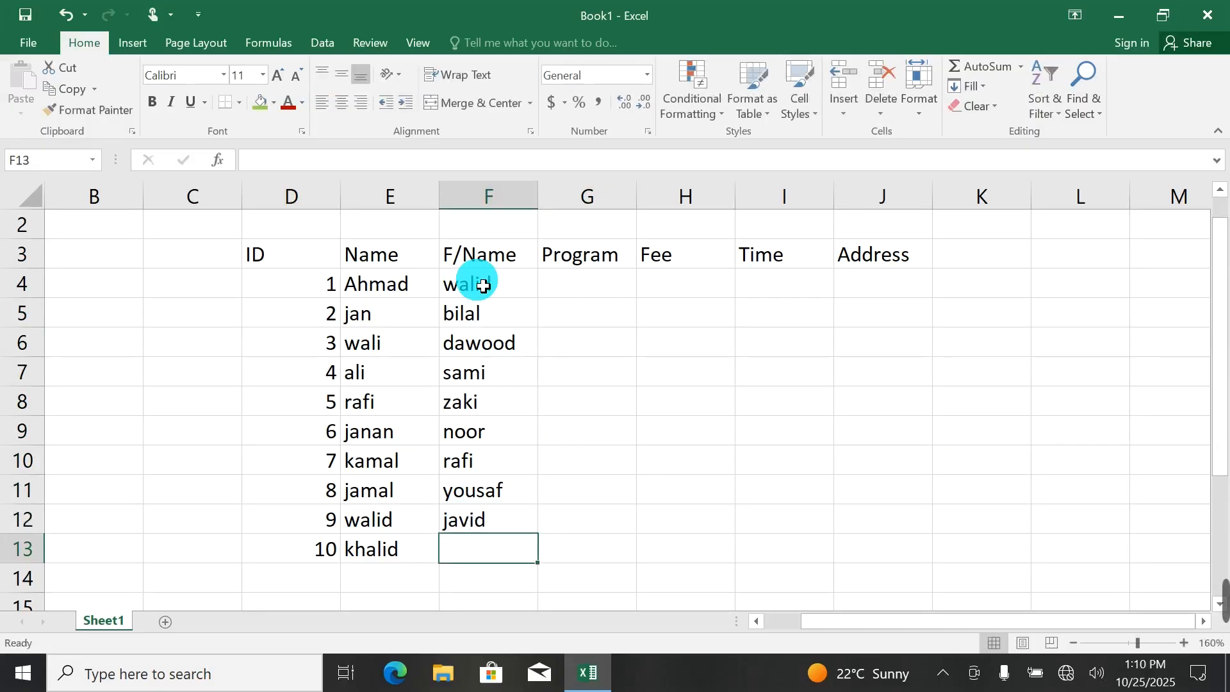
Enter the father's name for ID 10 in cell F13, and fill the Program column with DEL in cells G4 to G13.
{"action": "type", "text": "sa"}
{"action": "key", "text": "BackSpace"}
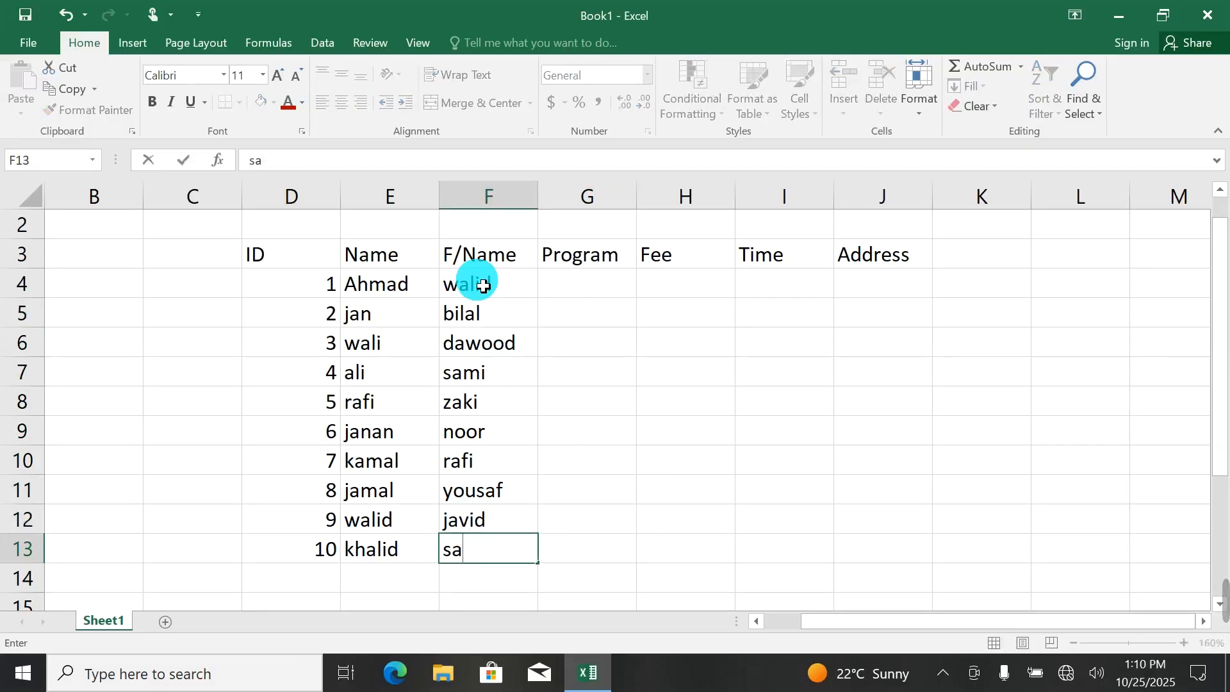
{"action": "left_click", "coordinate": [599, 283]}
{"action": "type", "text": "EL"}
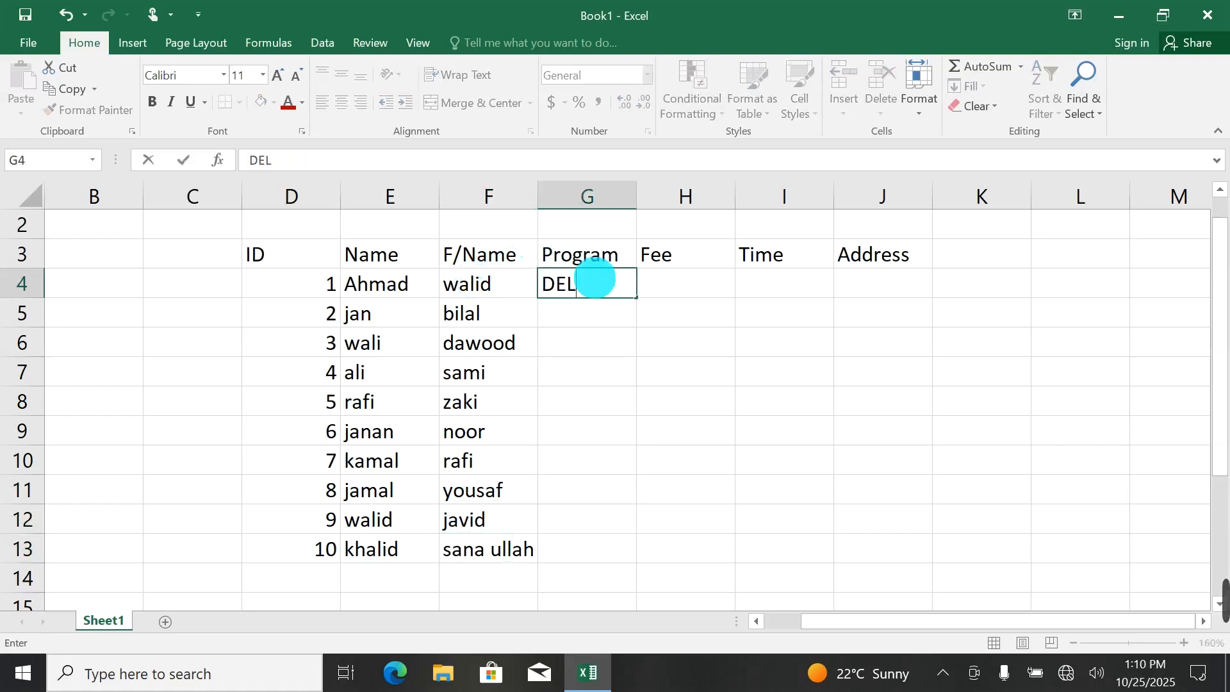
{"action": "double_click", "coordinate": [638, 298]}
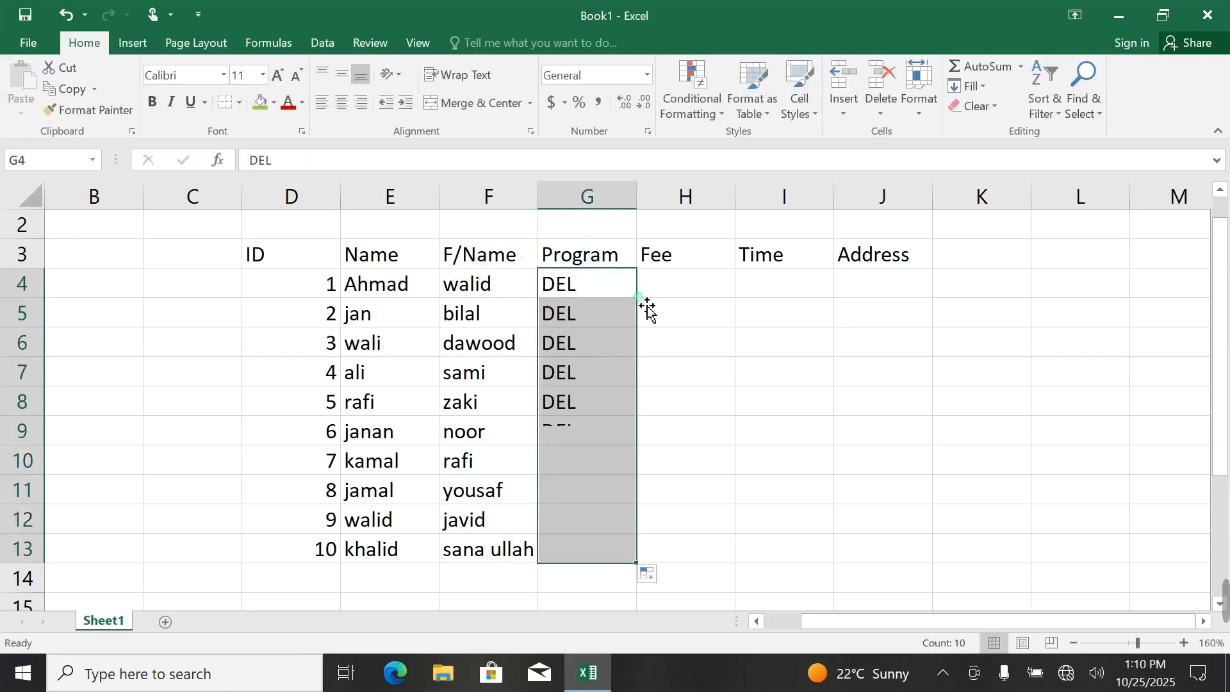
Enter a fee of 500 in cell H4 and copy it down the Fee column to H13.
{"action": "left_click", "coordinate": [686, 292]}
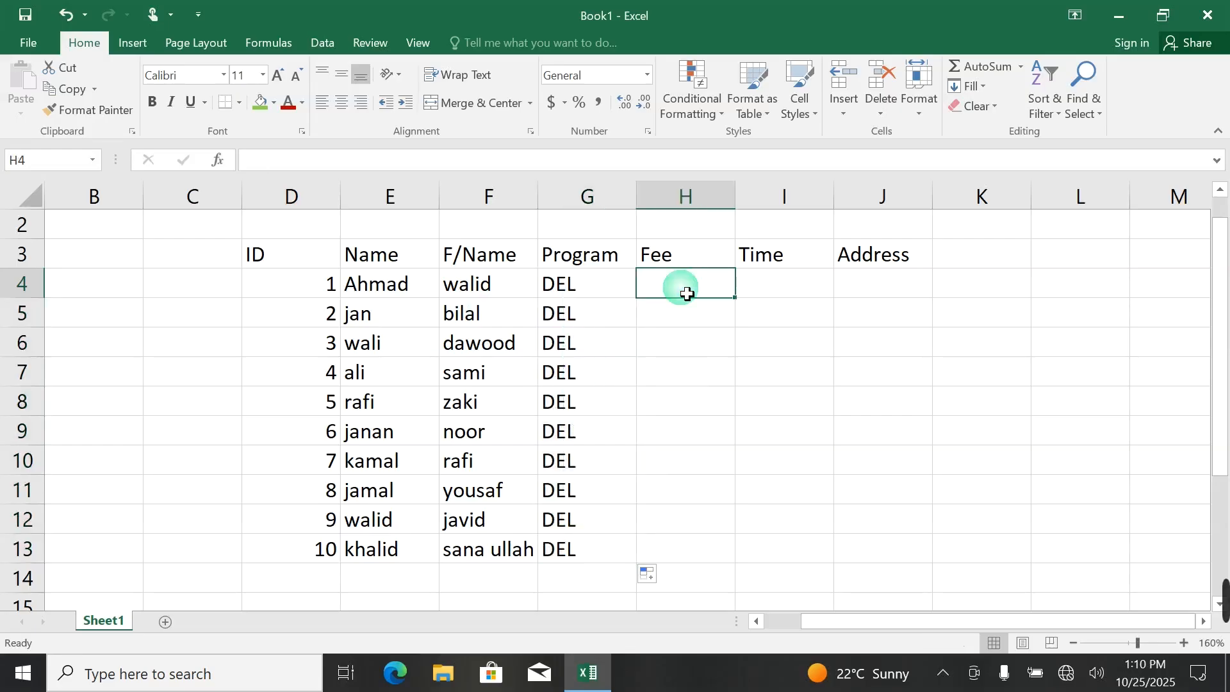
{"action": "type", "text": "500"}
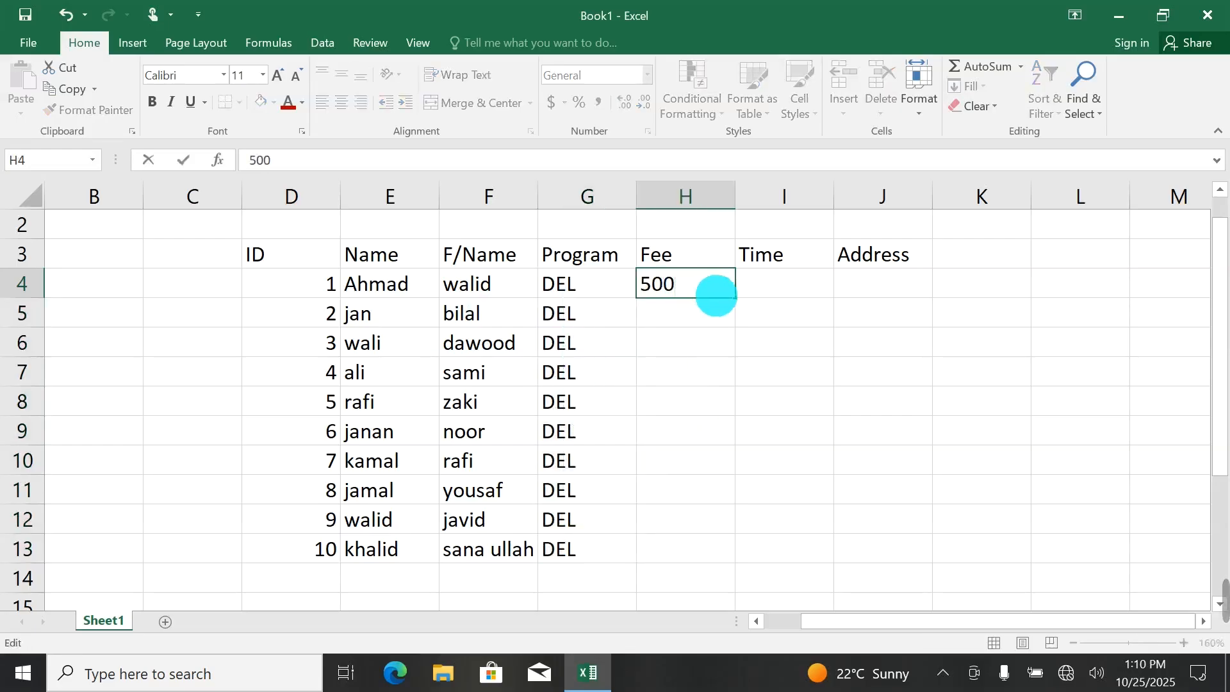
{"action": "left_click_drag", "start_coordinate": [736, 297], "coordinate": [769, 560]}
Enter 5:00 PM in I4 and Jalalabad in J4, and fill both cells down the Time and Address columns to row 13.
{"action": "left_click", "coordinate": [789, 284]}
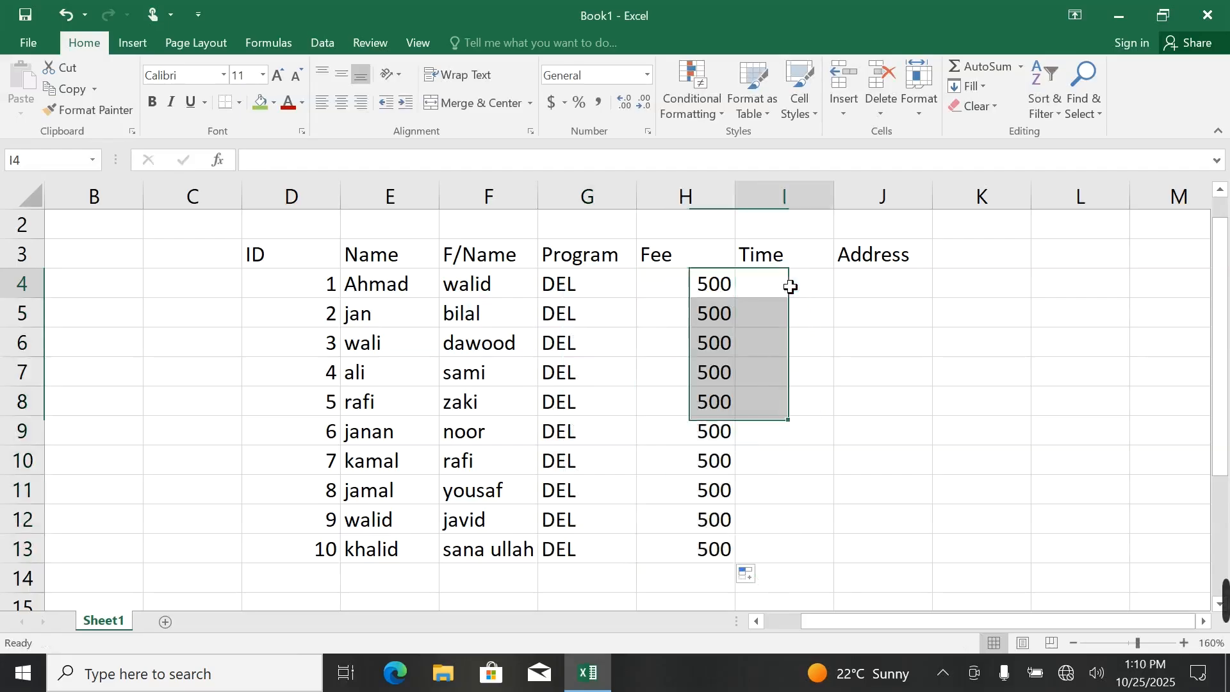
{"action": "type", "text": "5: 00 PM"}
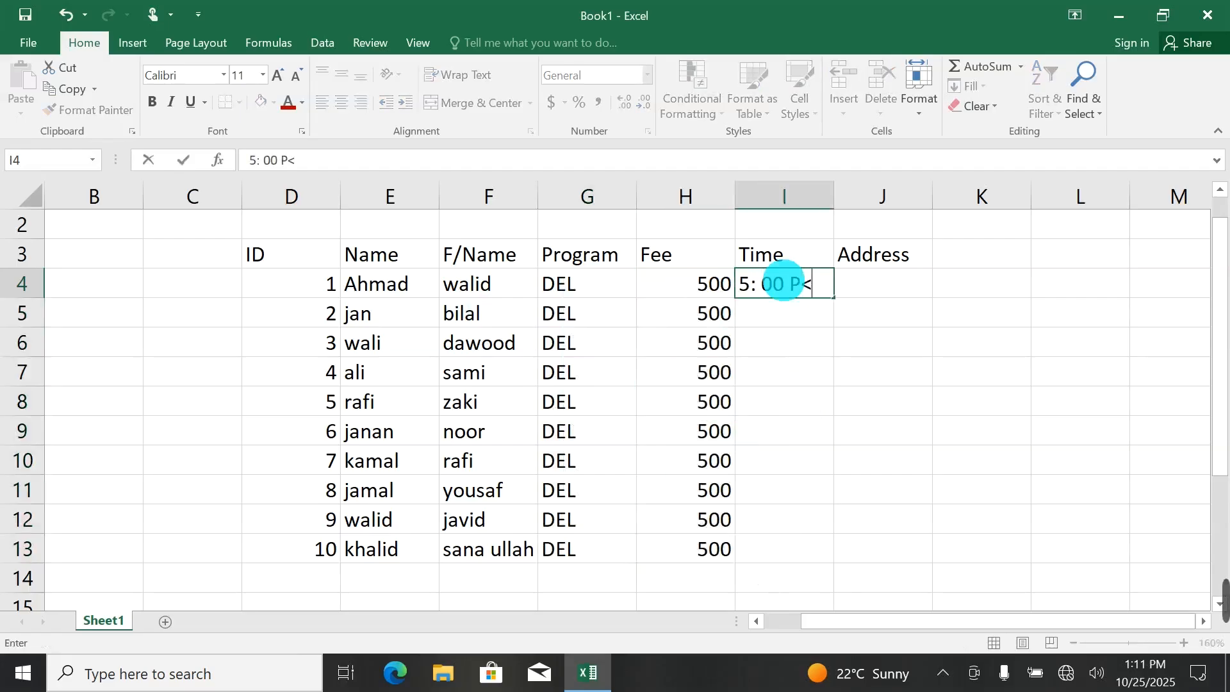
{"action": "left_click", "coordinate": [888, 286]}
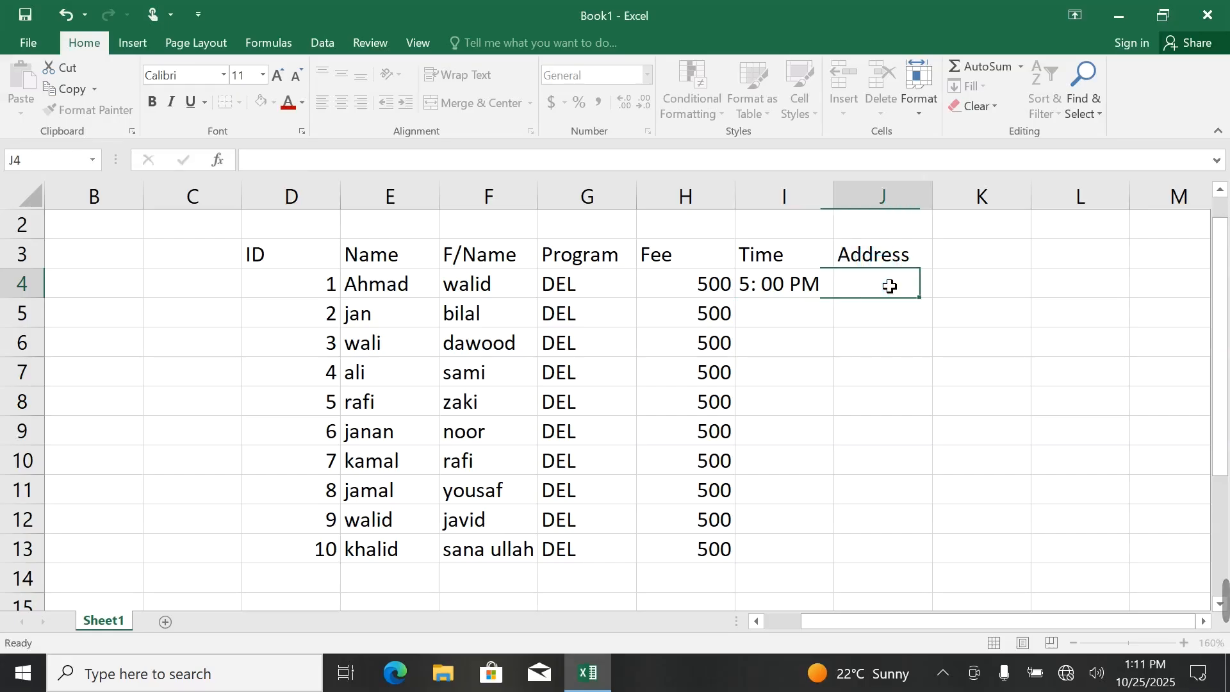
{"action": "type", "text": "Jalalabad"}
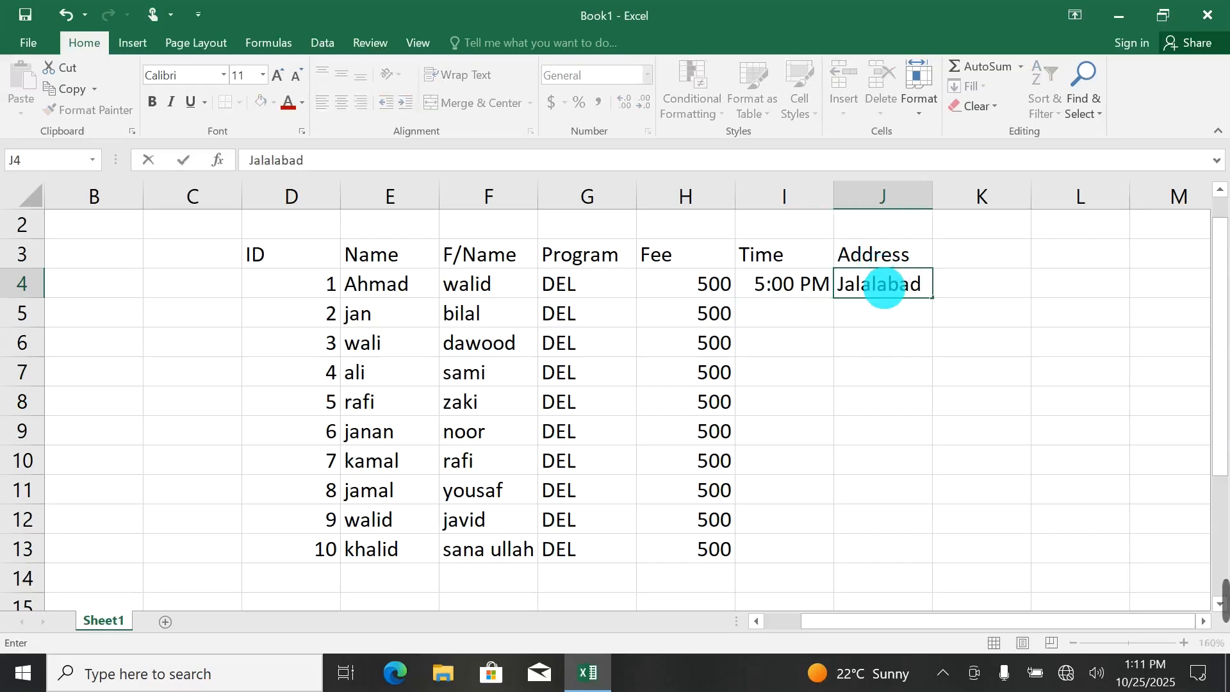
{"action": "left_click", "coordinate": [826, 292]}
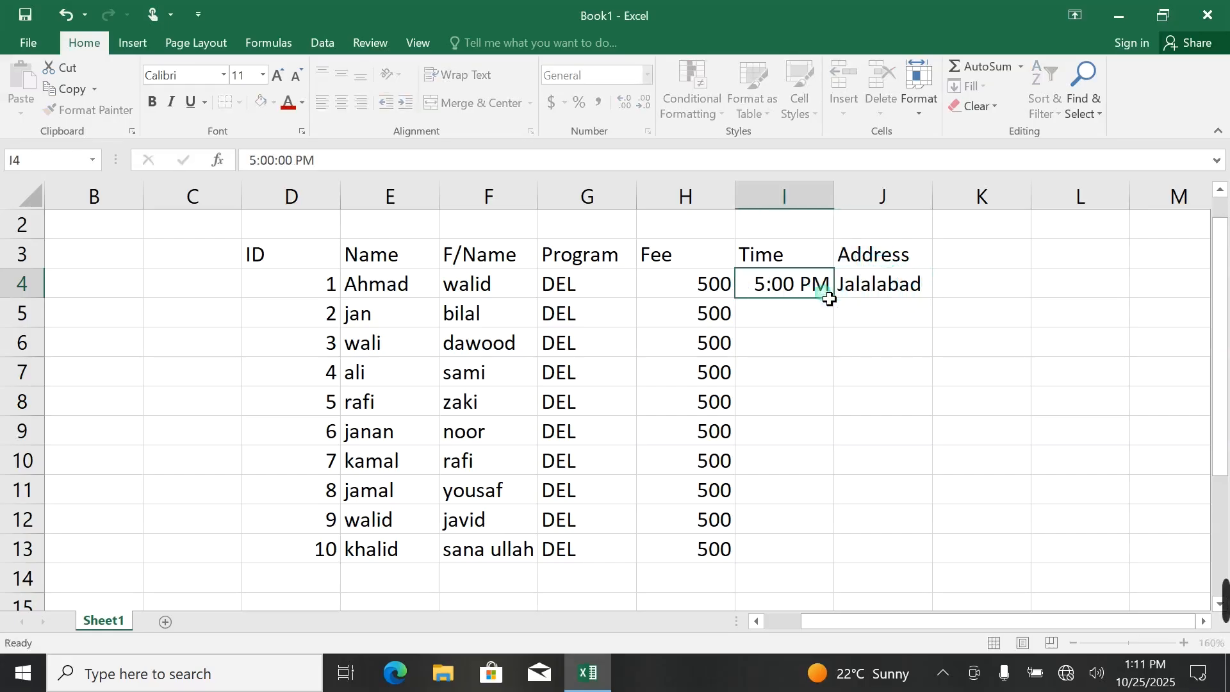
{"action": "left_click_drag", "start_coordinate": [804, 286], "coordinate": [970, 559]}
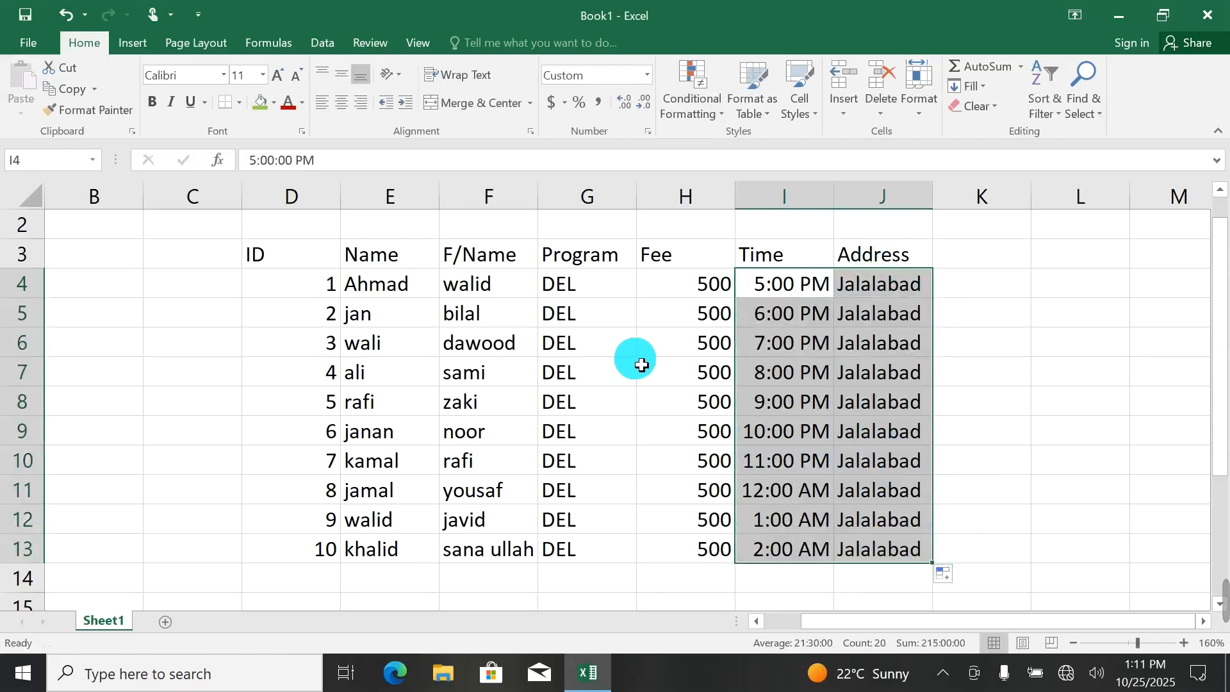
Format the header row D3 to J3 with red font color and green fill.
{"action": "left_click", "coordinate": [547, 374]}
{"action": "left_click_drag", "start_coordinate": [252, 256], "coordinate": [874, 556]}
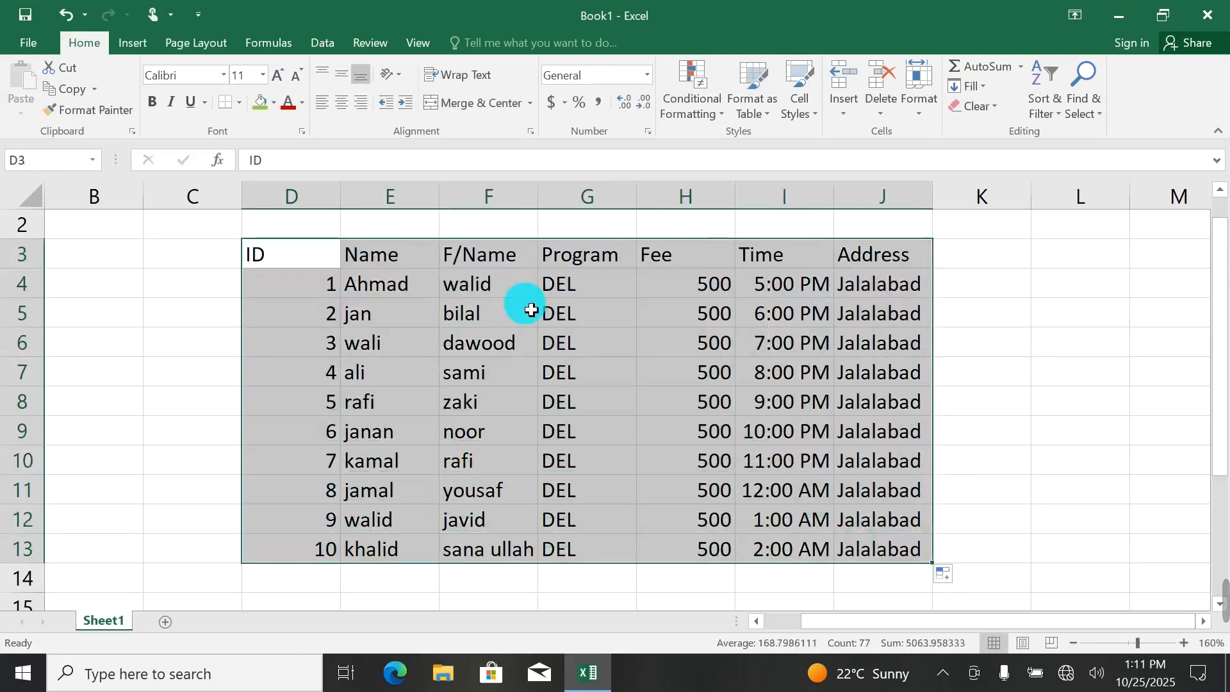
{"action": "left_click_drag", "start_coordinate": [310, 261], "coordinate": [866, 259]}
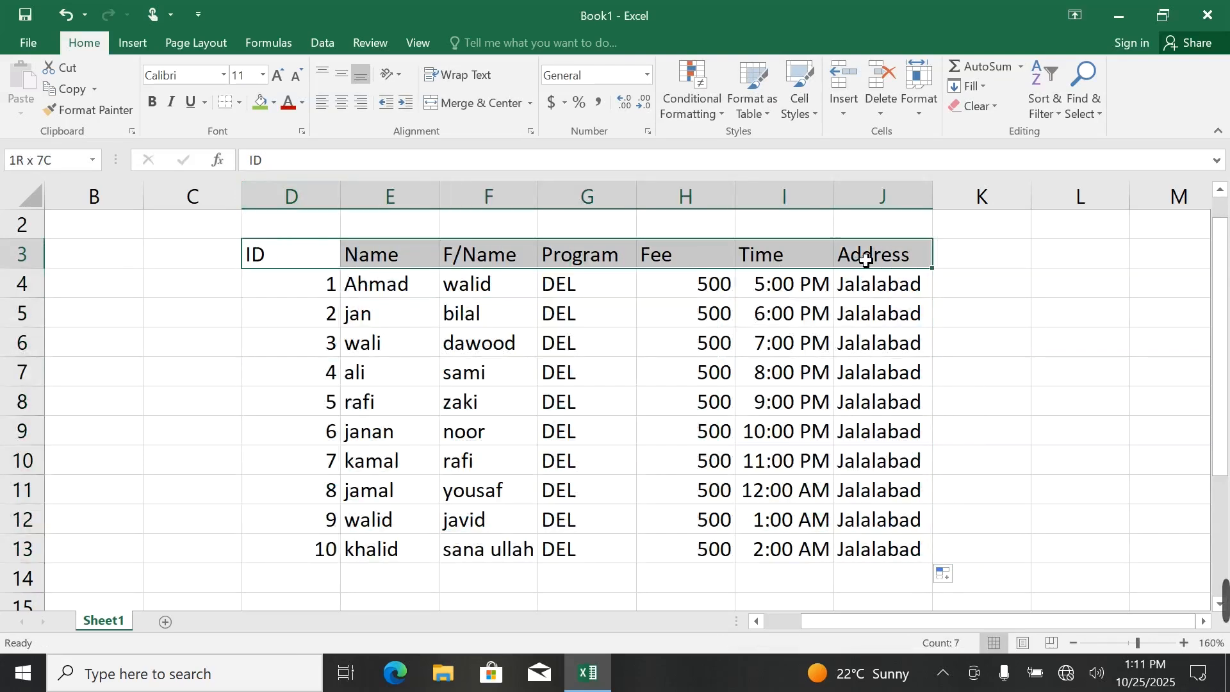
{"action": "left_click", "coordinate": [288, 105]}
{"action": "left_click", "coordinate": [260, 104]}
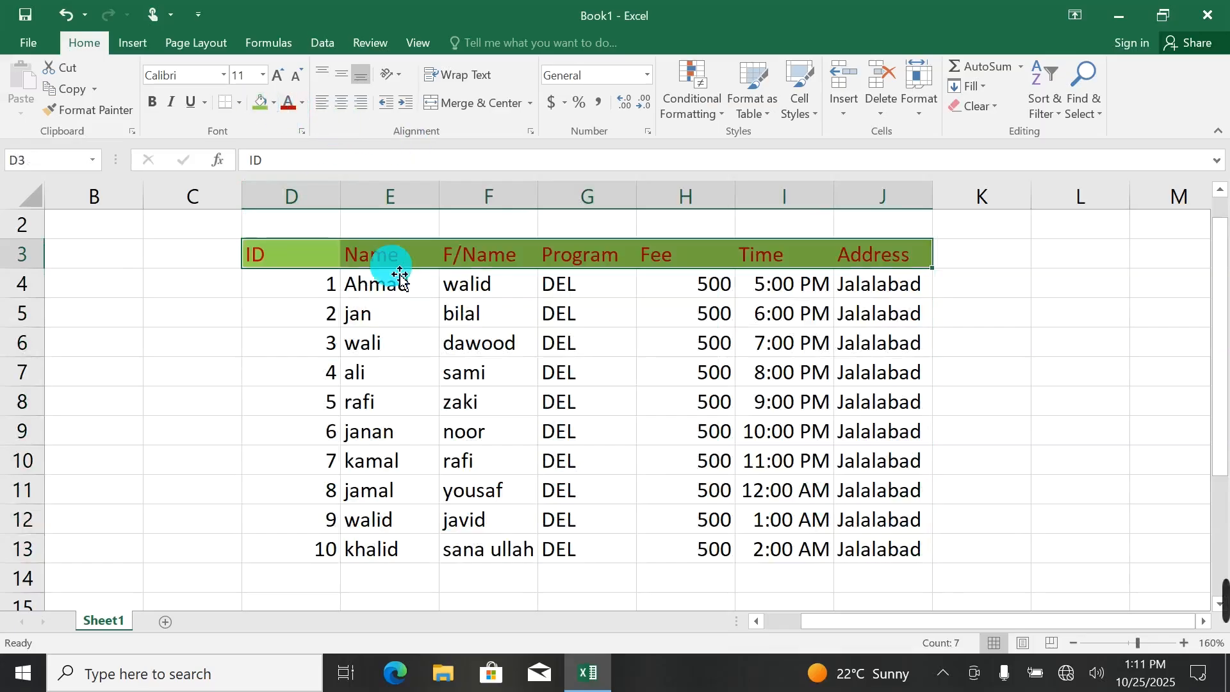
Apply a light green theme fill to the table's data rows, cells D4 to J13.
{"action": "left_click", "coordinate": [407, 313]}
{"action": "left_click_drag", "start_coordinate": [310, 286], "coordinate": [884, 550]}
{"action": "left_click", "coordinate": [271, 110]}
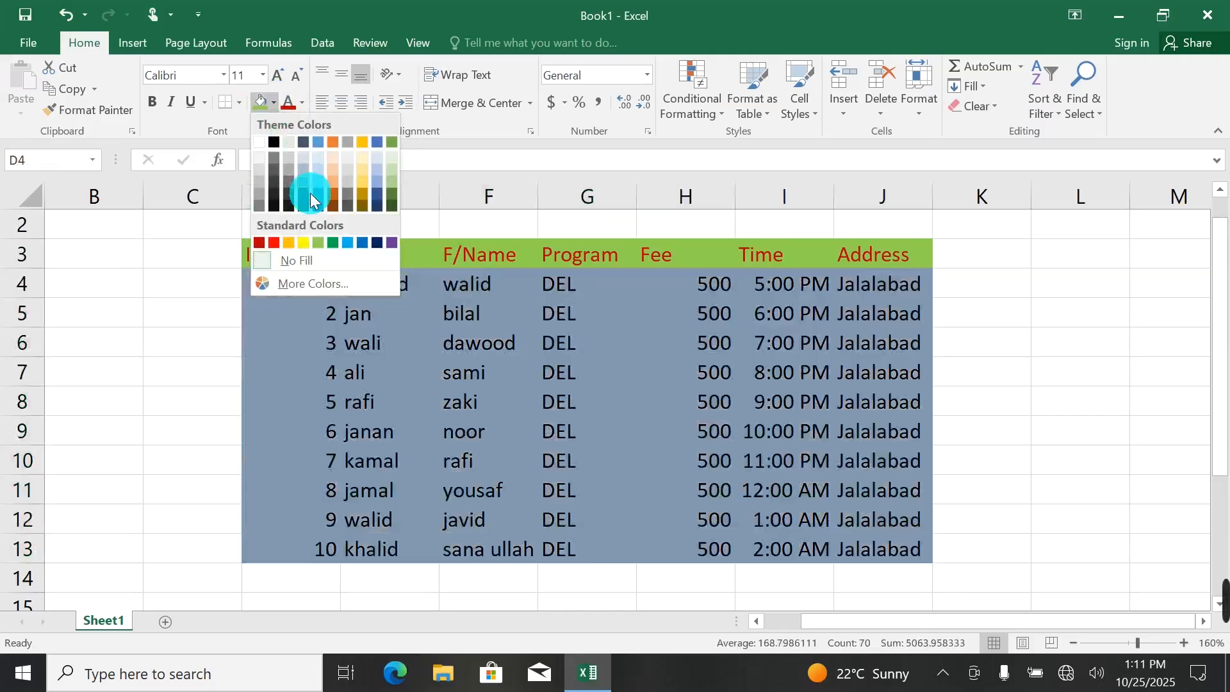
{"action": "left_click", "coordinate": [393, 171]}
{"action": "left_click", "coordinate": [729, 380]}
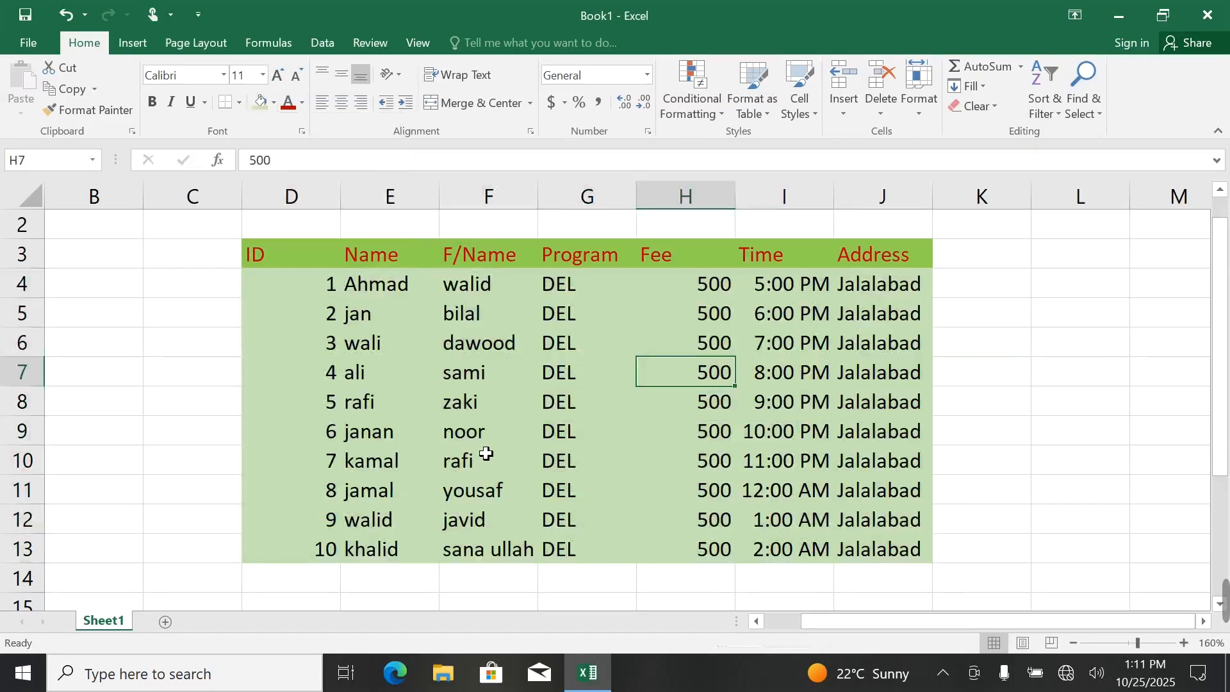
Add a bottom border to the whole table, D3 to J13, and check it in the print preview.
{"action": "left_click_drag", "start_coordinate": [275, 252], "coordinate": [871, 553]}
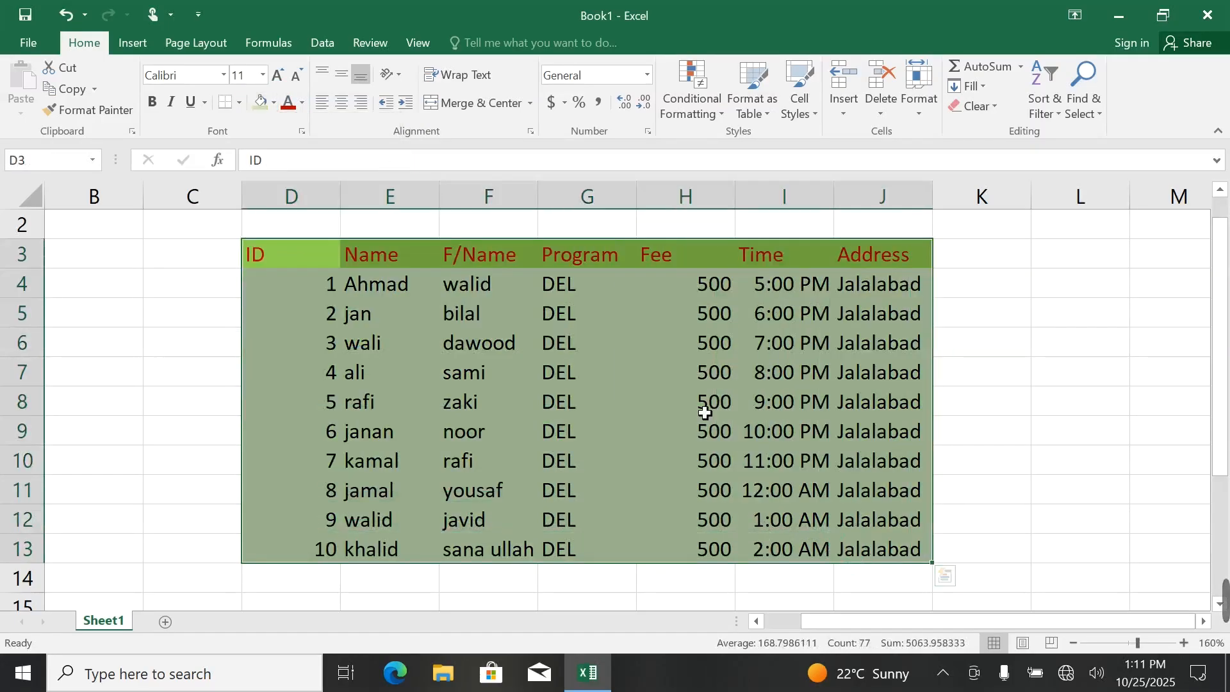
{"action": "left_click", "coordinate": [241, 102]}
{"action": "left_click", "coordinate": [252, 142]}
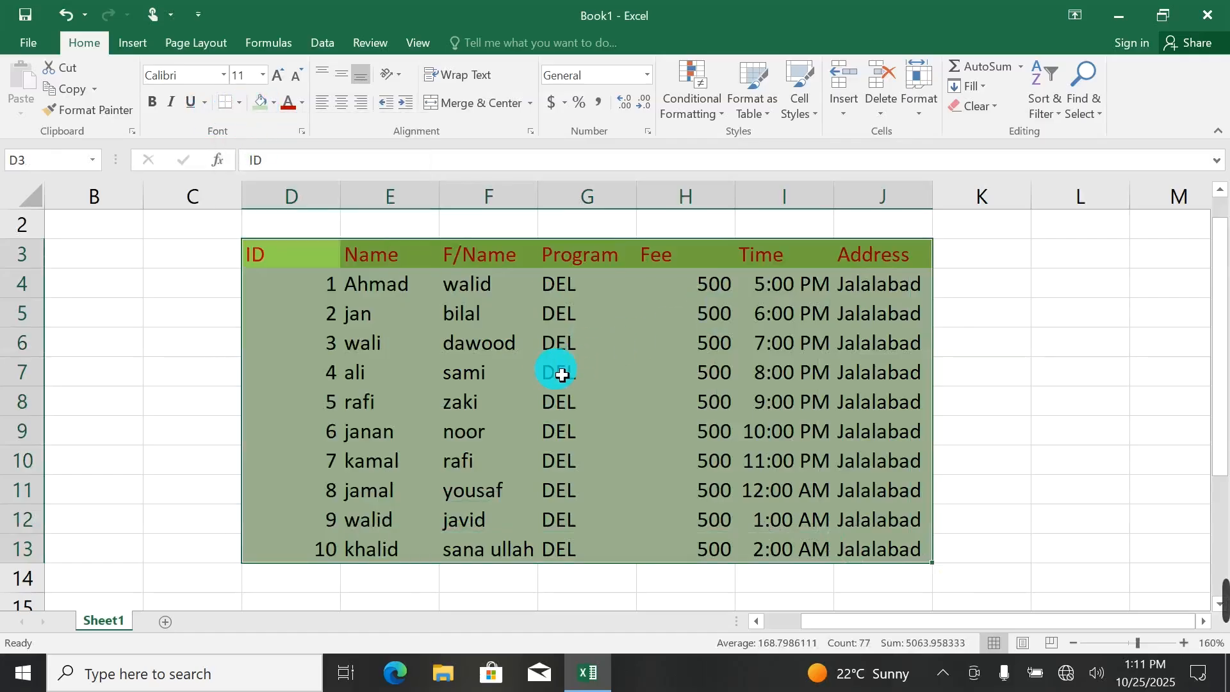
{"action": "left_click", "coordinate": [491, 438]}
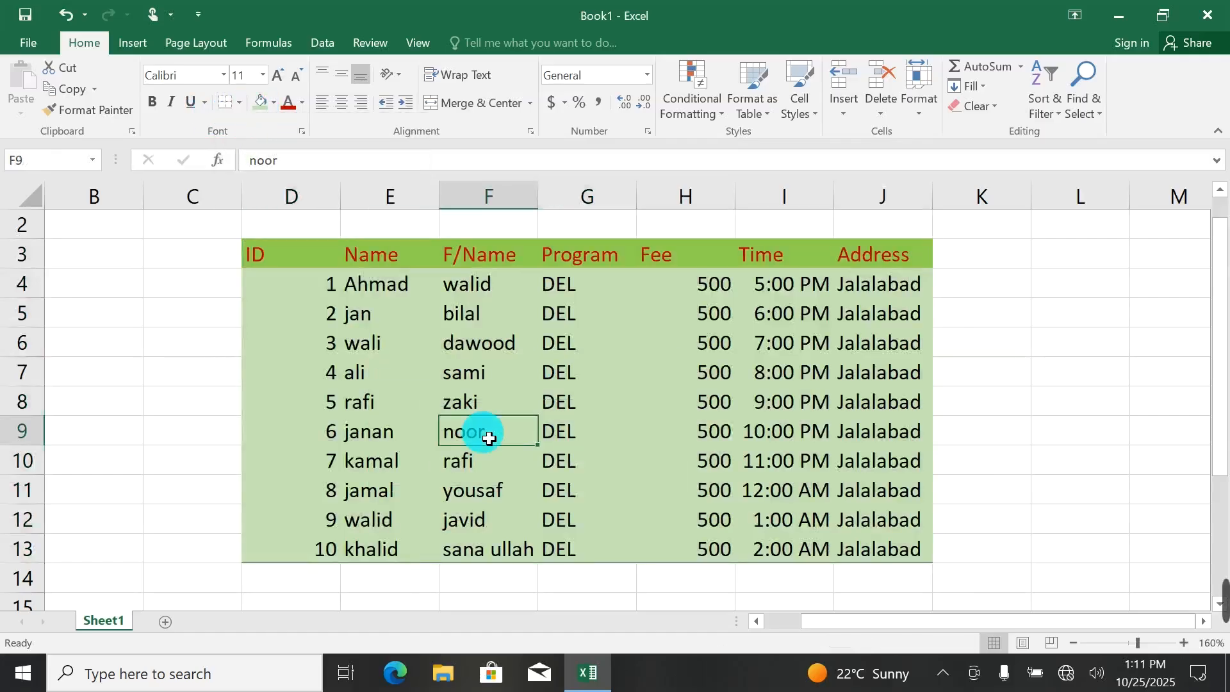
{"action": "key", "text": "ctrl+p"}
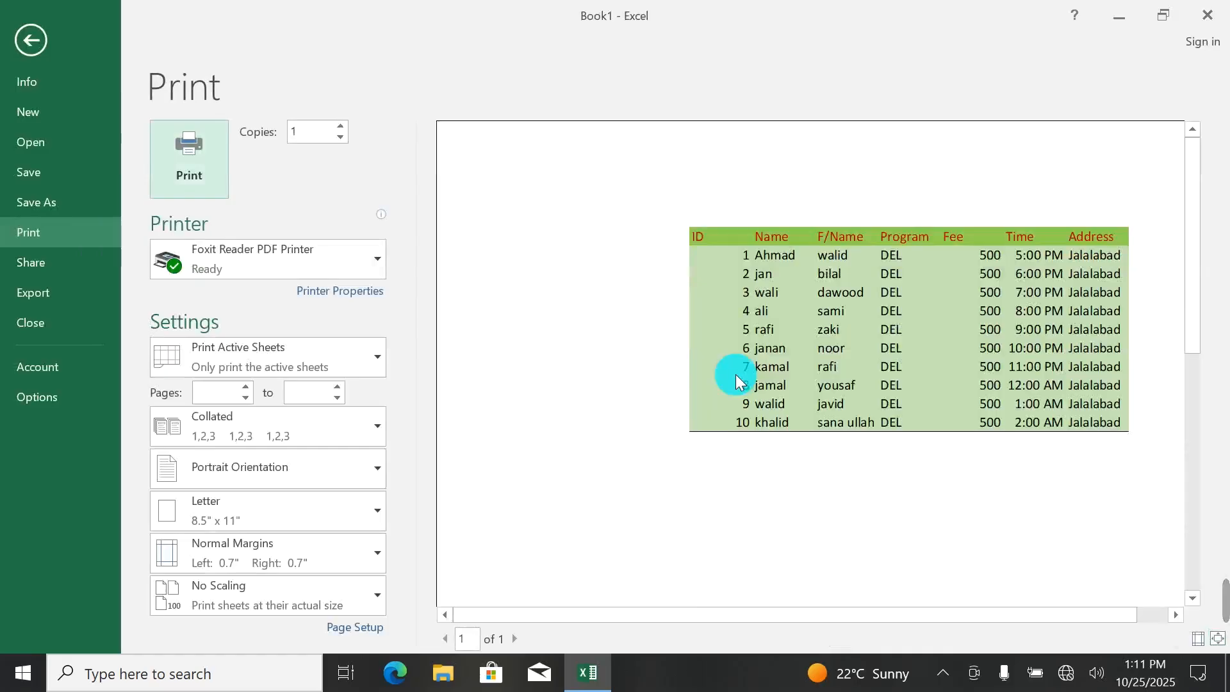
{"action": "left_click", "coordinate": [30, 38]}
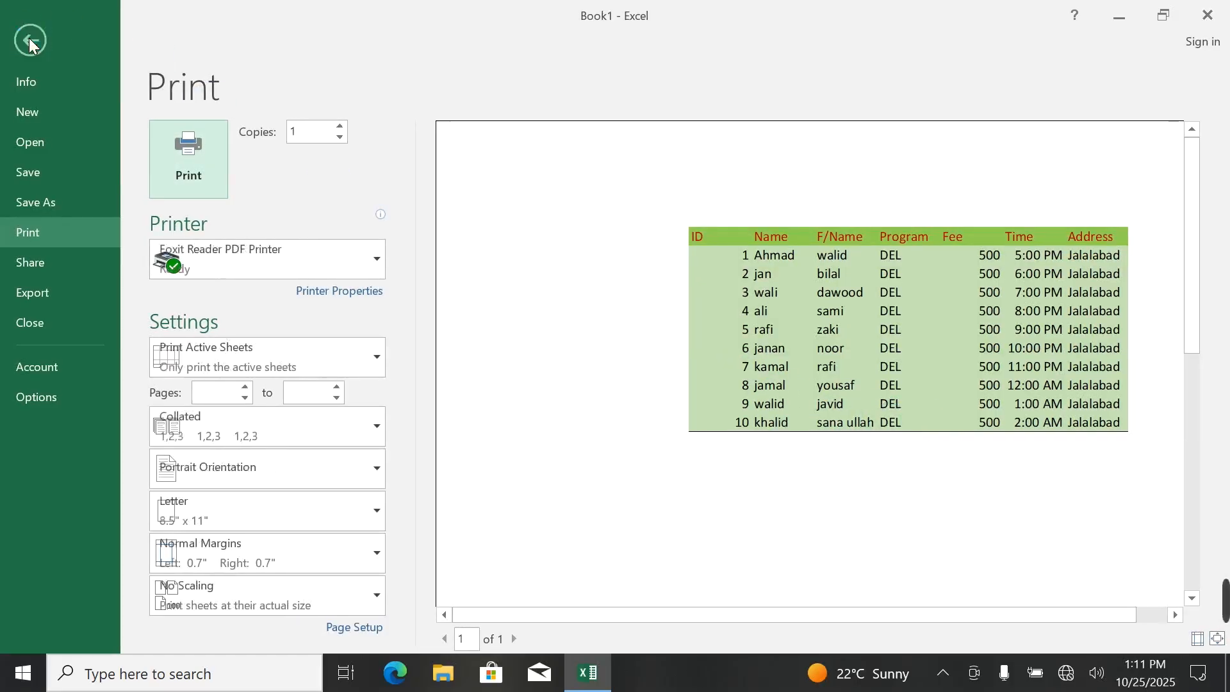
Add a top border to the table range D3 to J13 and open the print preview to check it.
{"action": "left_click_drag", "start_coordinate": [330, 259], "coordinate": [868, 550]}
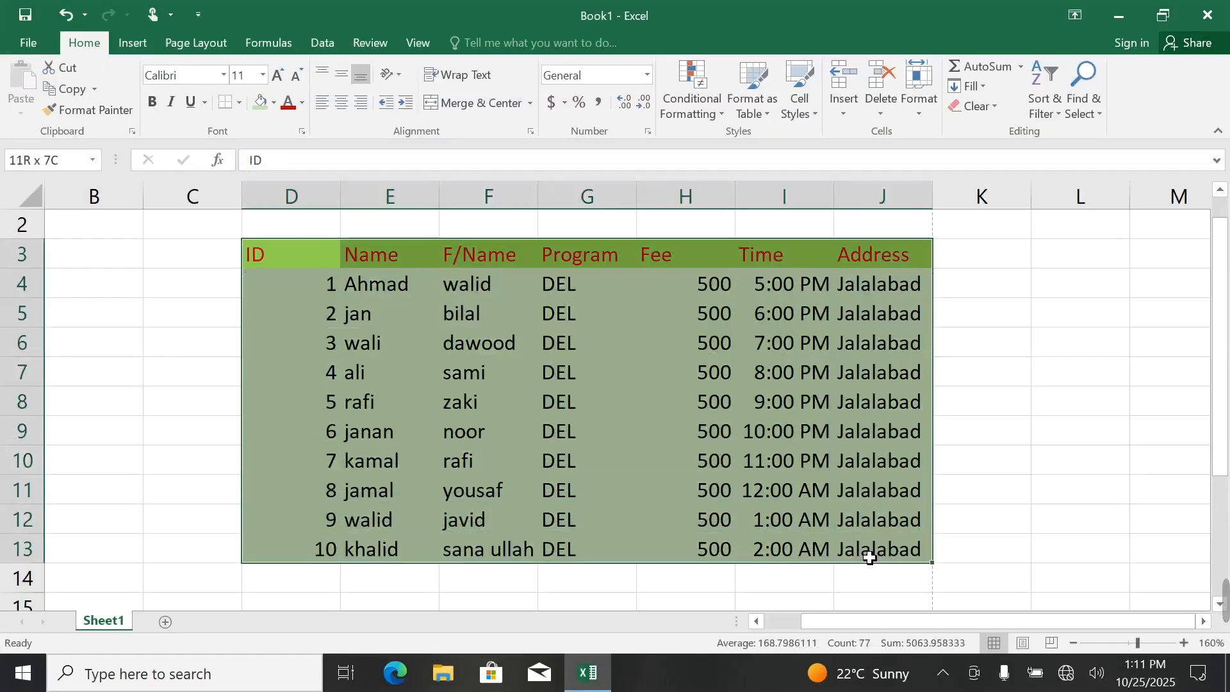
{"action": "left_click", "coordinate": [238, 102]}
{"action": "left_click", "coordinate": [243, 167]}
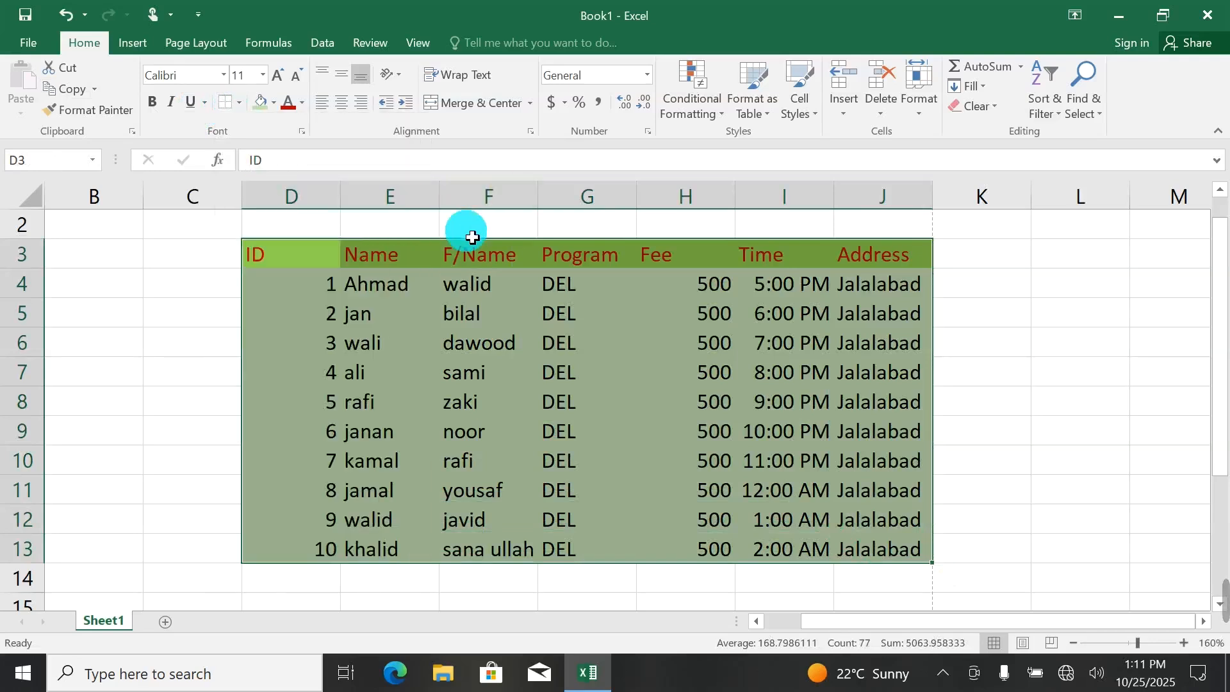
{"action": "key", "text": "ctrl+p"}
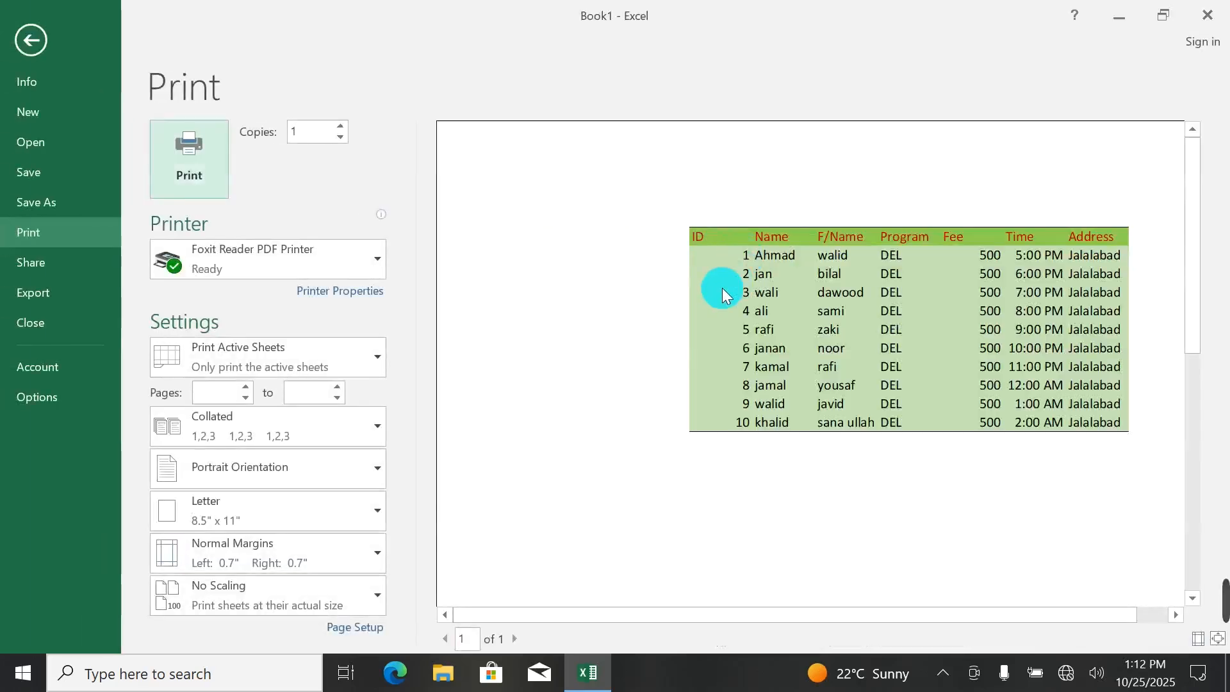
Narrow column C and add a left border to the table, cells D3 to J13, checking it in the print preview.
{"action": "left_click", "coordinate": [29, 46]}
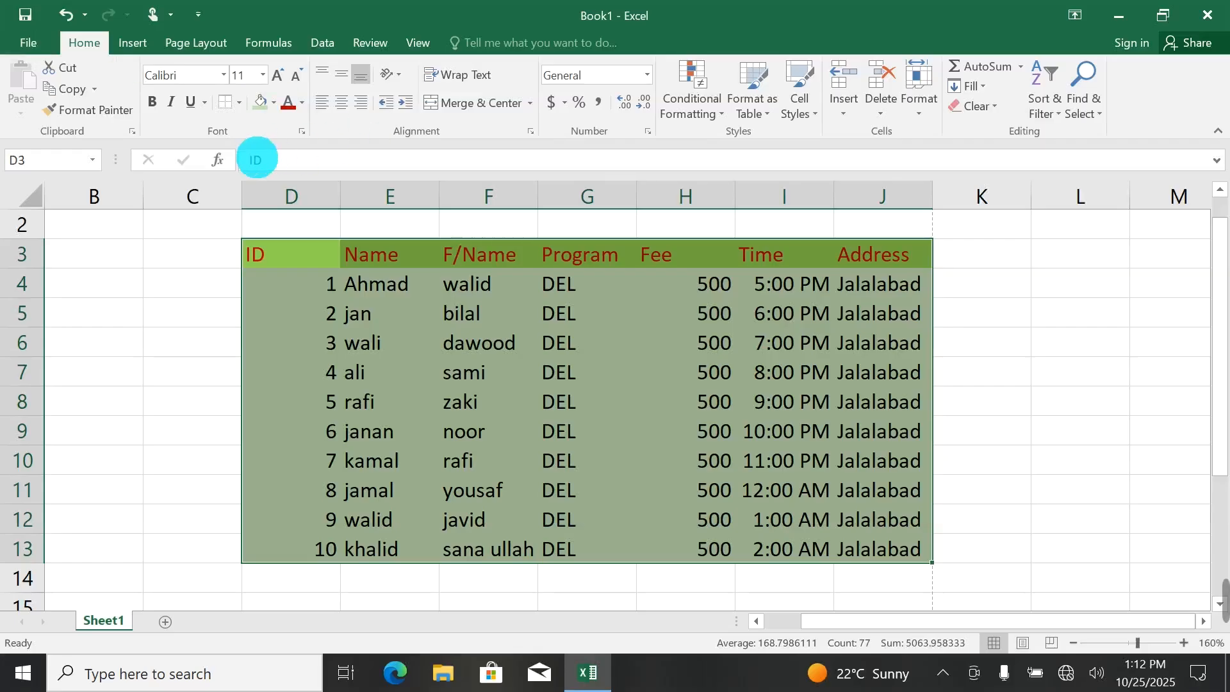
{"action": "left_click_drag", "start_coordinate": [243, 196], "coordinate": [191, 200]}
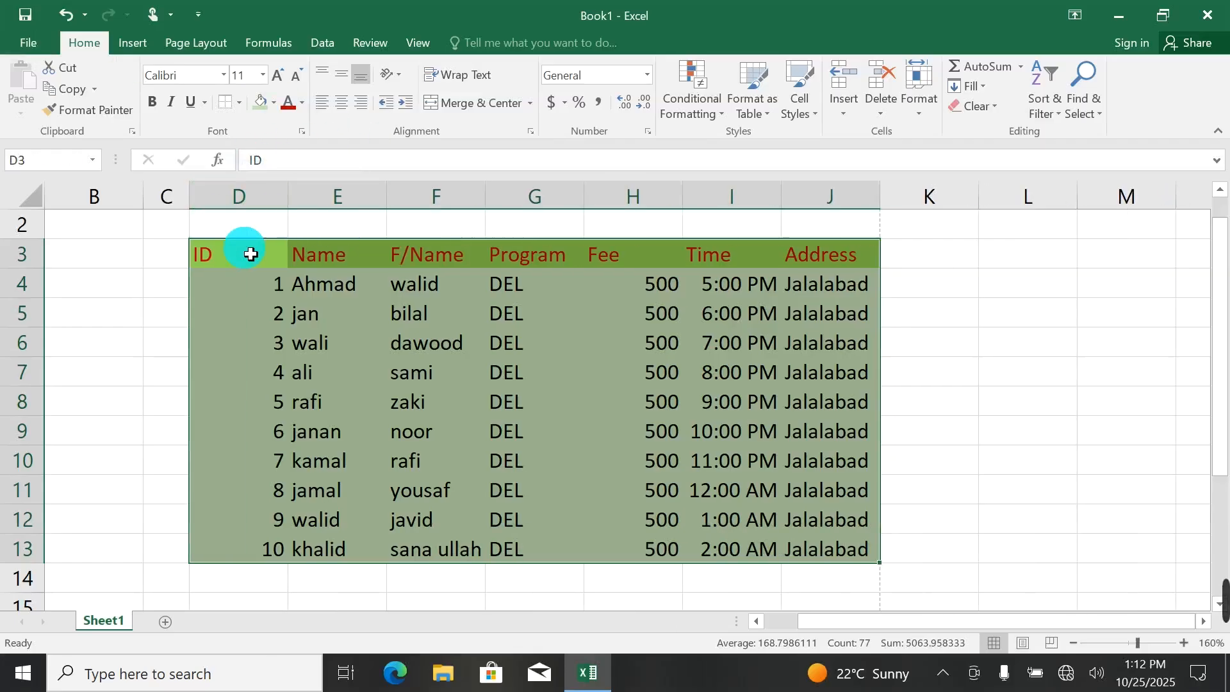
{"action": "left_click", "coordinate": [239, 102]}
{"action": "left_click", "coordinate": [418, 250]}
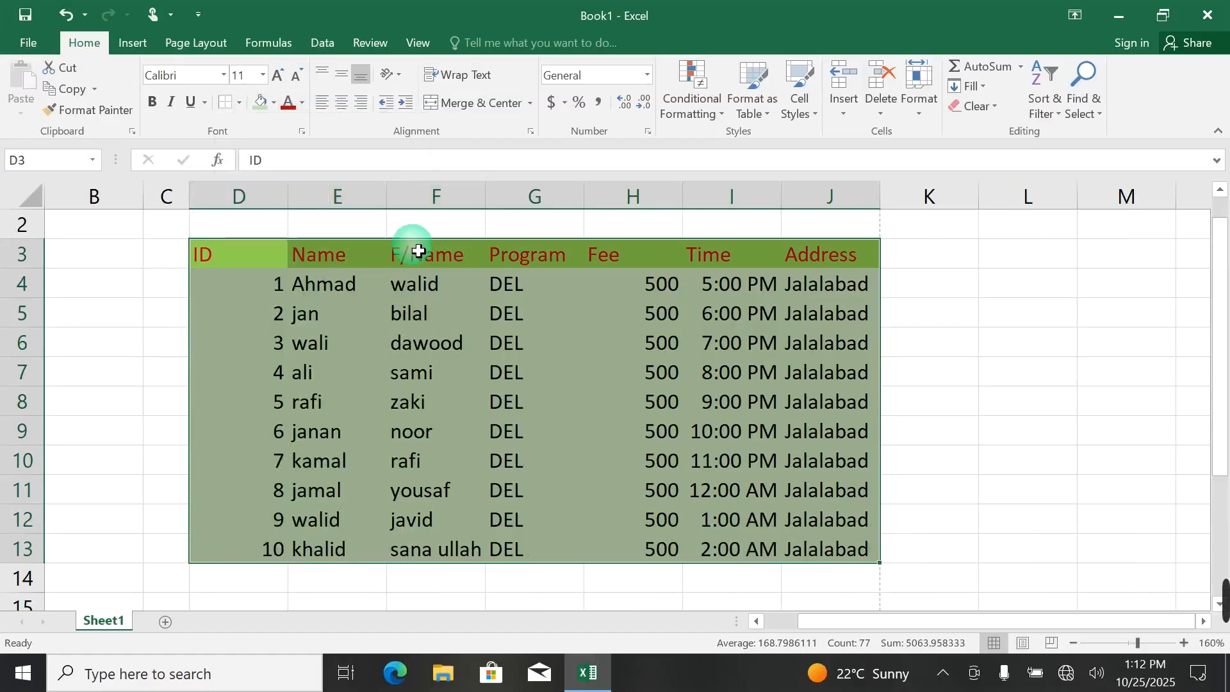
{"action": "key", "text": "ctrl+p"}
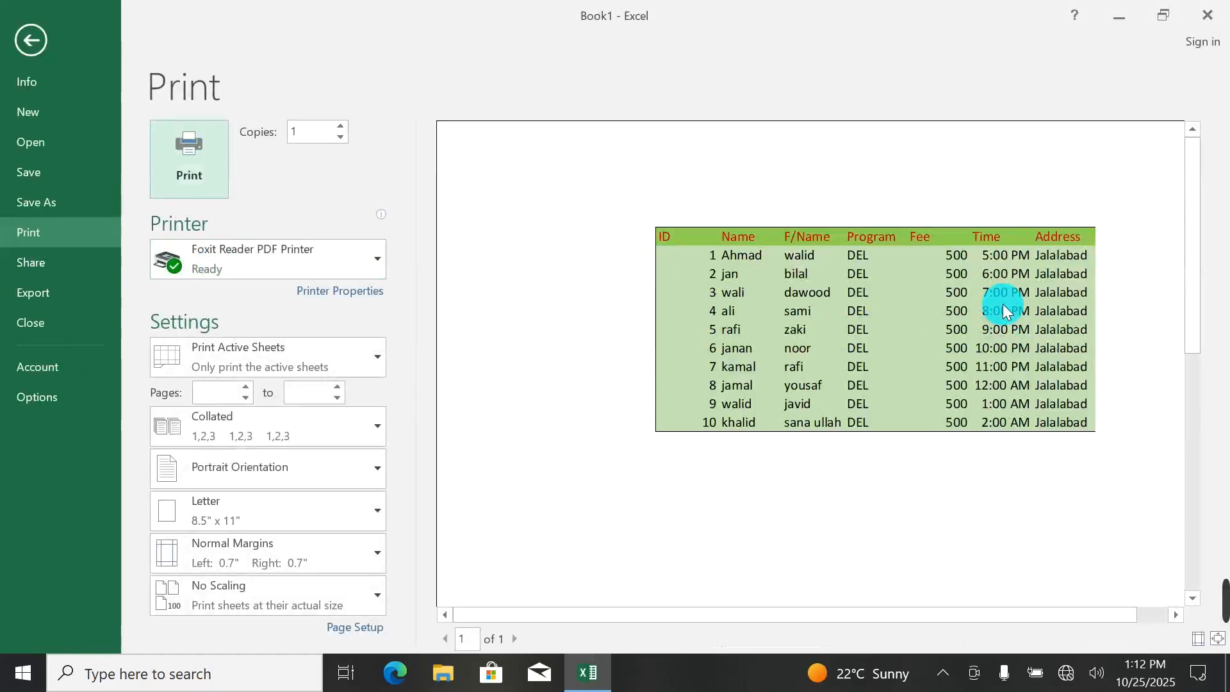
{"action": "left_click", "coordinate": [31, 40]}
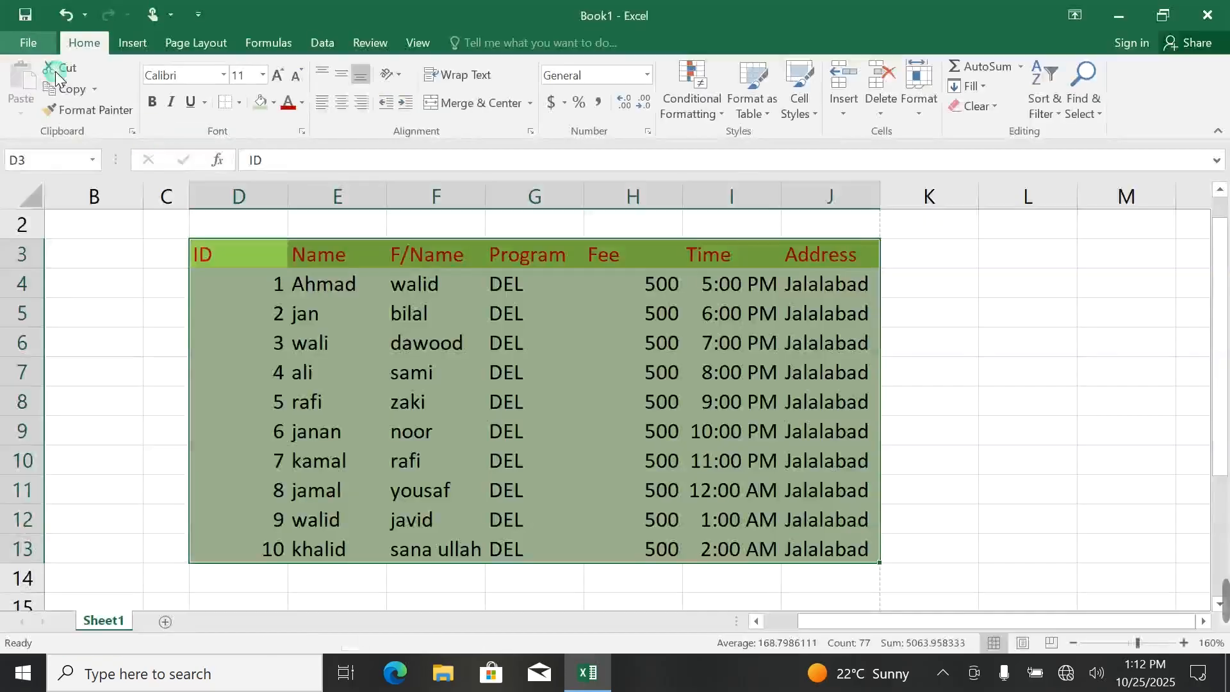
Narrow column B and add a right border to the table range D3 to J13, checking it in the print preview.
{"action": "left_click_drag", "start_coordinate": [155, 204], "coordinate": [74, 206]}
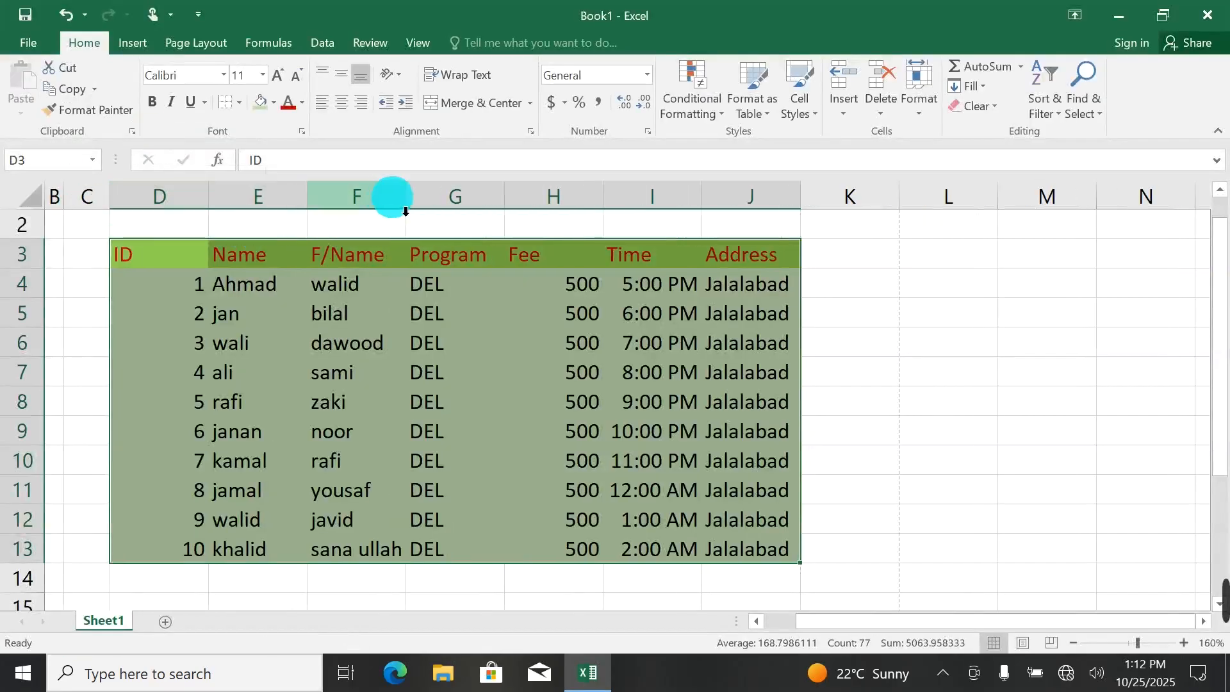
{"action": "left_click", "coordinate": [239, 103]}
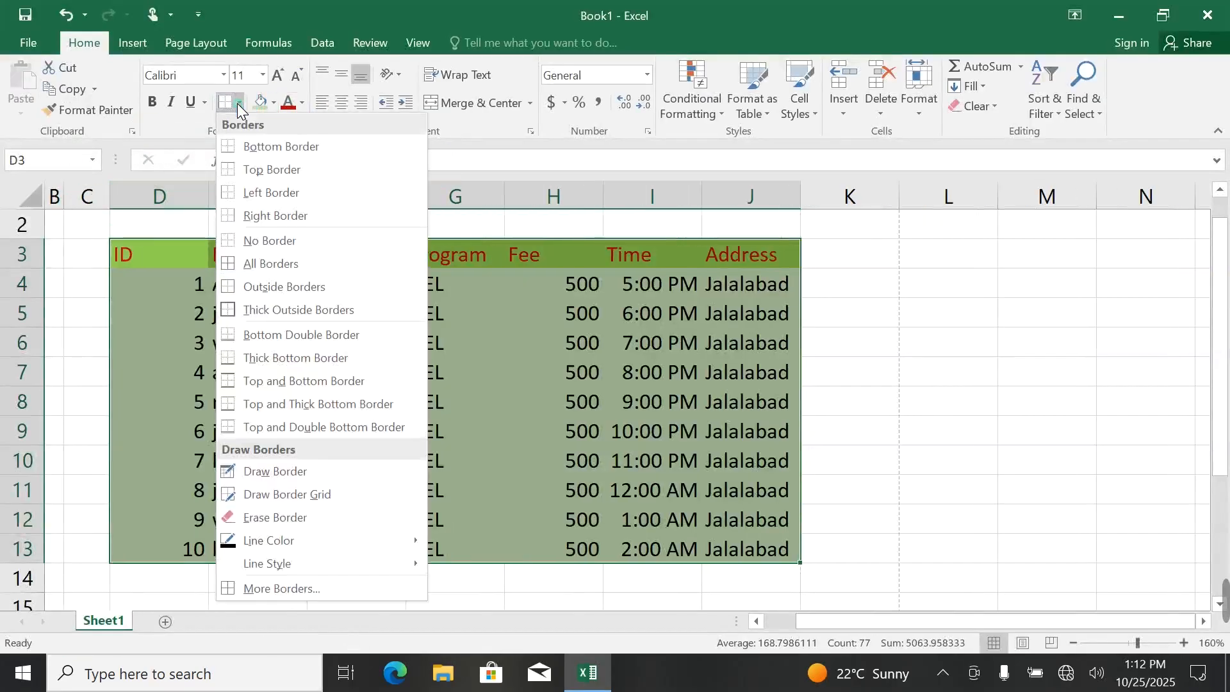
{"action": "left_click", "coordinate": [282, 216]}
{"action": "key", "text": "ctrl+p"}
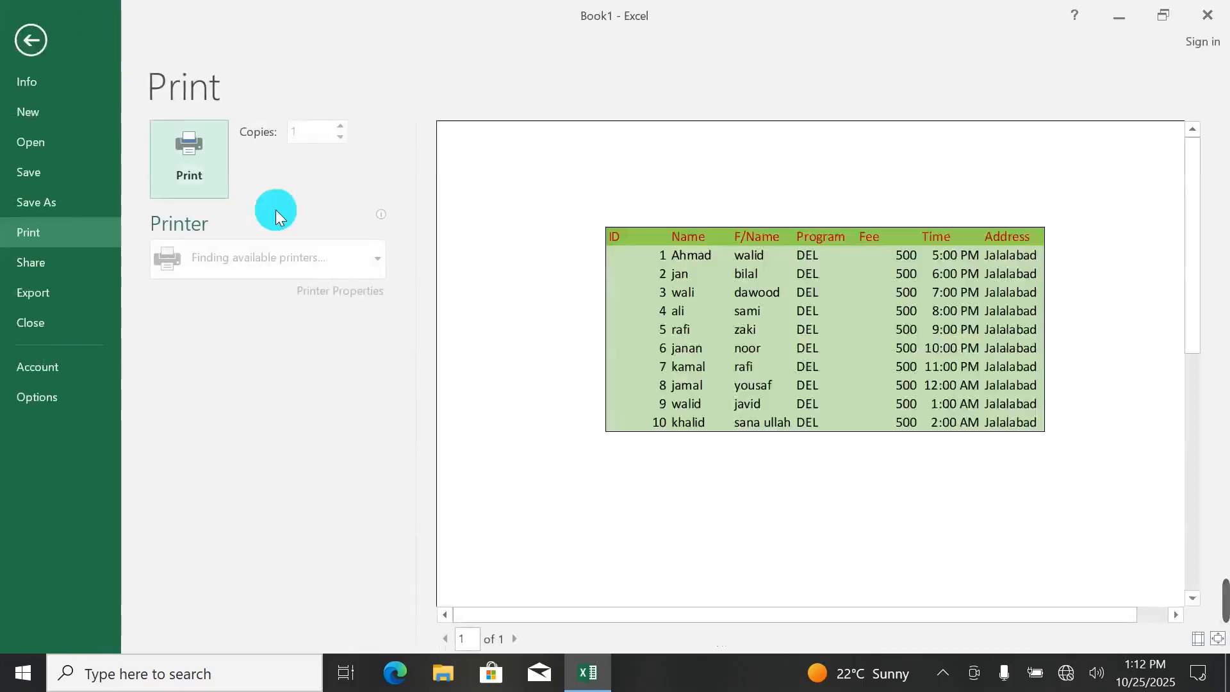
{"action": "left_click", "coordinate": [25, 39]}
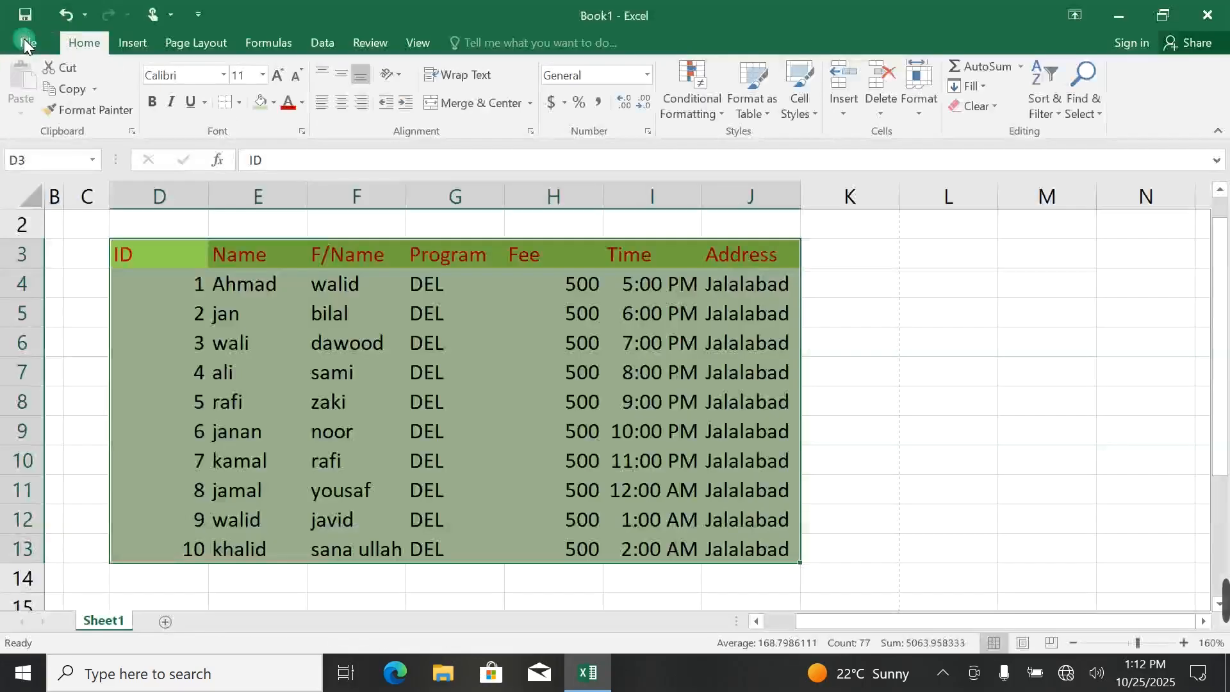
Remove all borders from the table range D3 to J13 and check the result in the print preview.
{"action": "left_click", "coordinate": [238, 103]}
{"action": "left_click", "coordinate": [241, 239]}
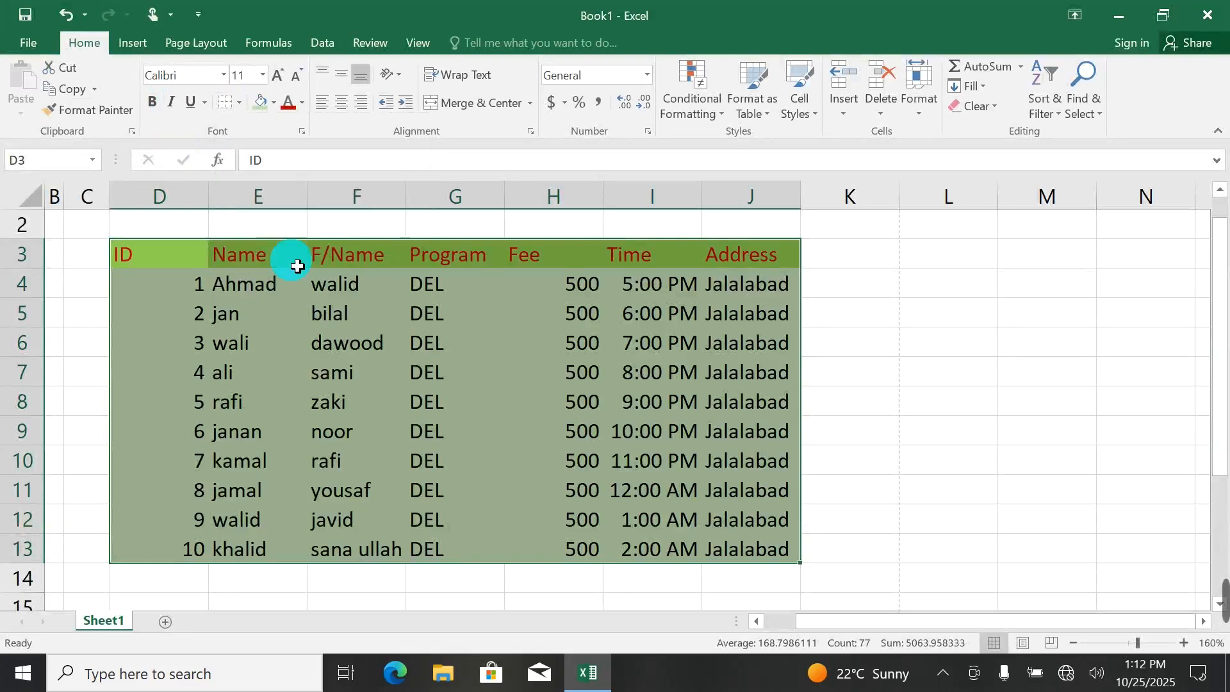
{"action": "left_click_drag", "start_coordinate": [179, 270], "coordinate": [738, 562]}
{"action": "left_click", "coordinate": [274, 102]}
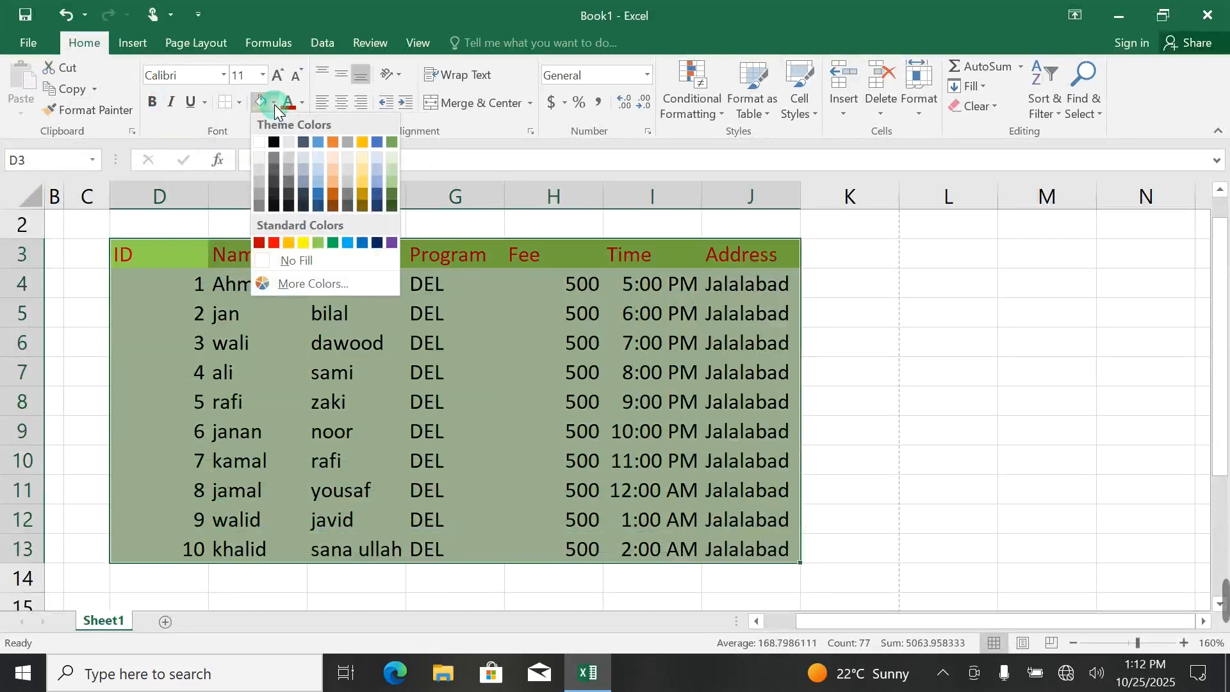
{"action": "left_click", "coordinate": [243, 102]}
{"action": "left_click", "coordinate": [241, 101]}
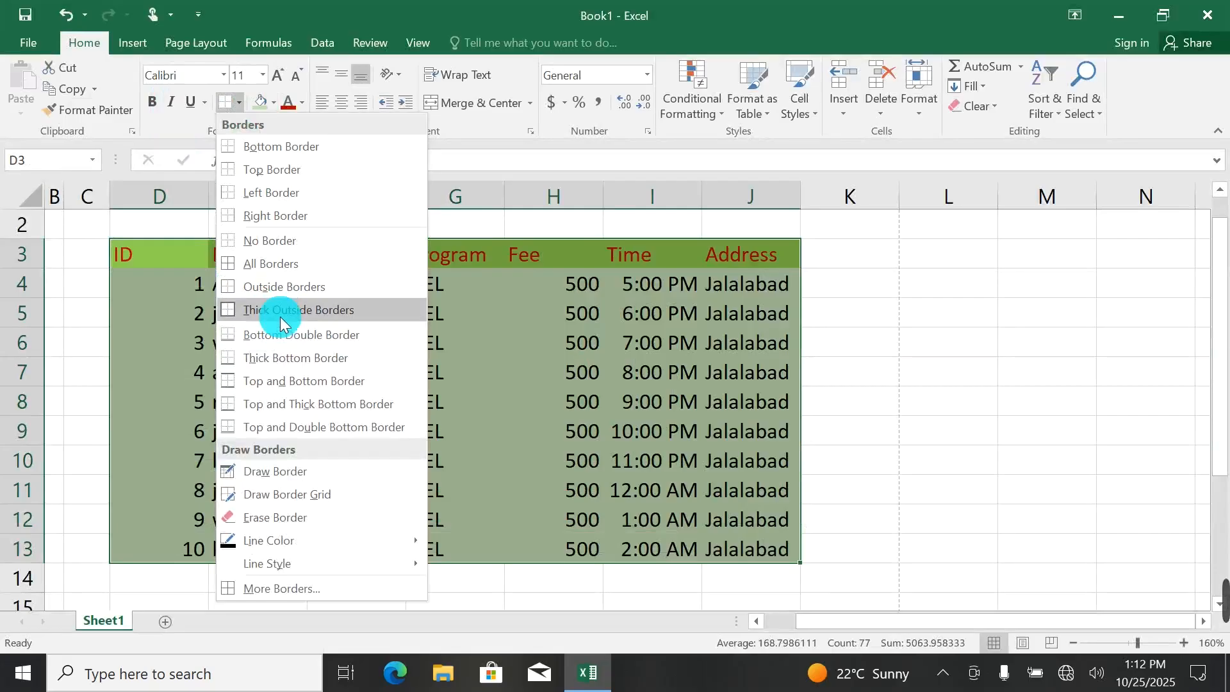
{"action": "left_click", "coordinate": [260, 254]}
{"action": "left_click", "coordinate": [544, 340]}
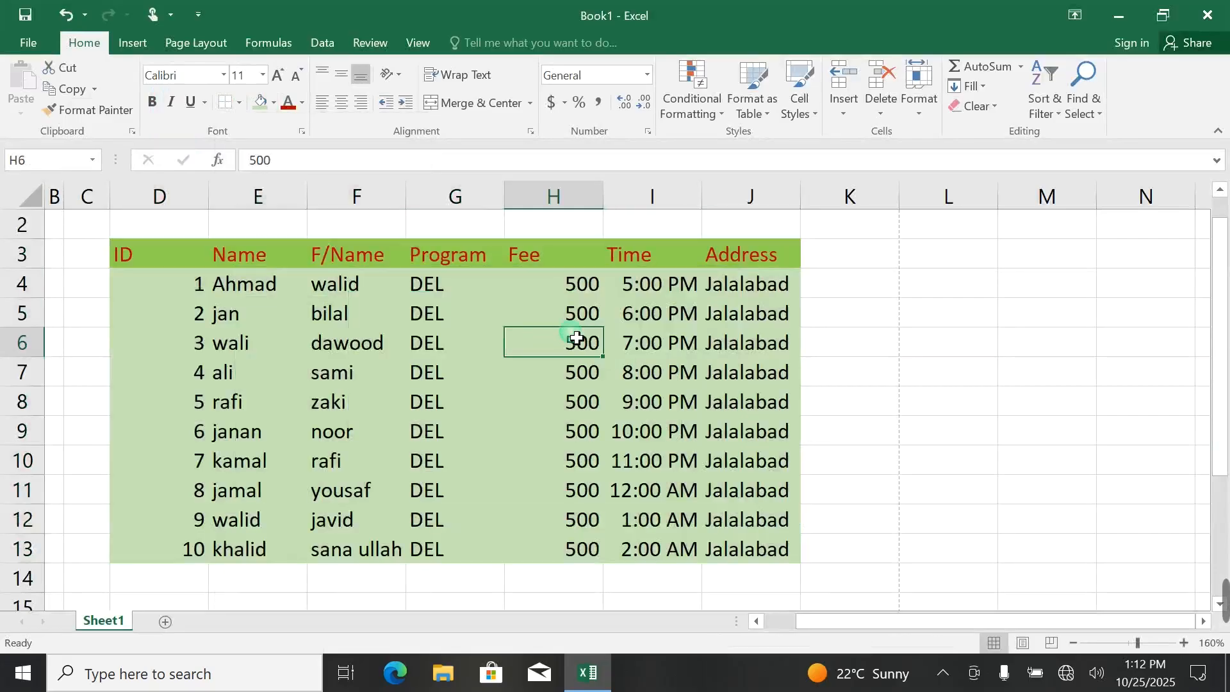
{"action": "key", "text": "ctrl+p"}
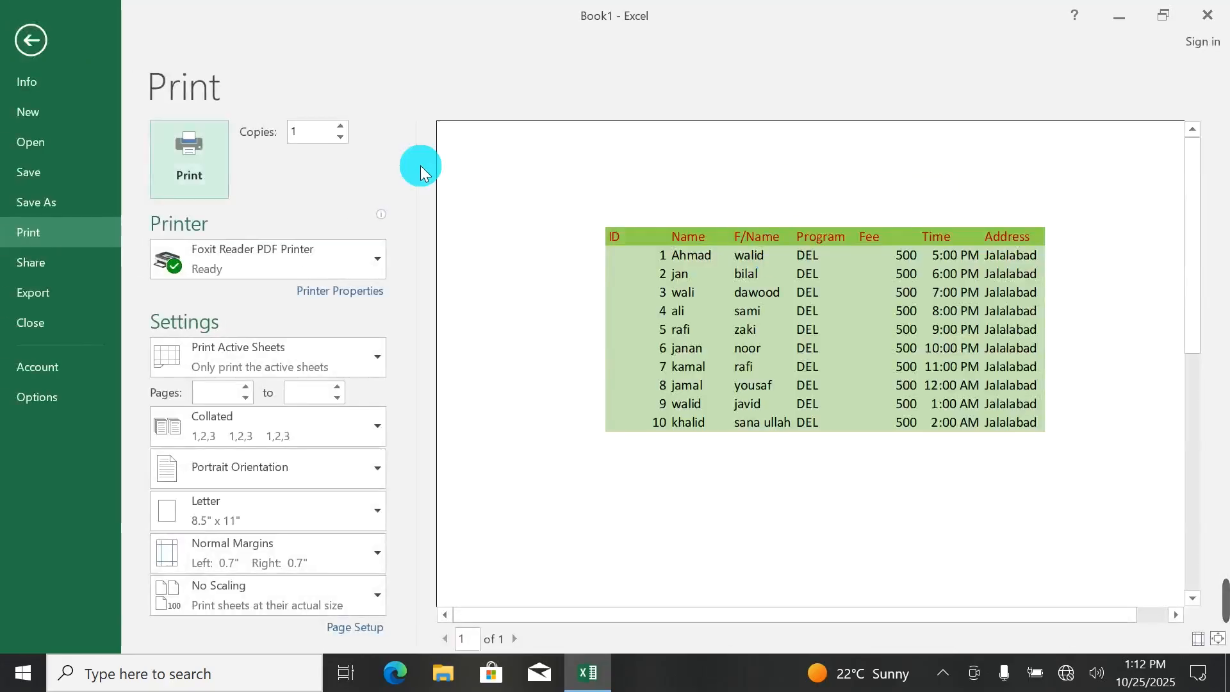
{"action": "left_click", "coordinate": [32, 38]}
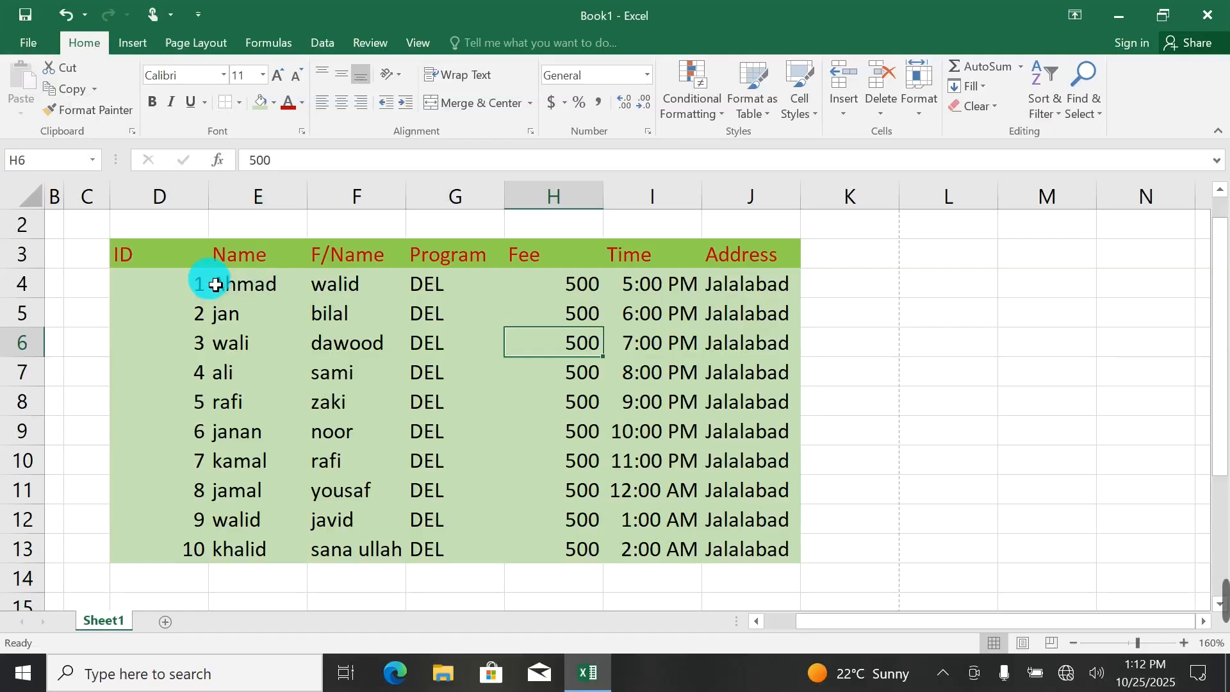
Apply All Borders to the whole table, D3 to J13, and check the grid in the print preview.
{"action": "key", "text": "ctrl+a"}
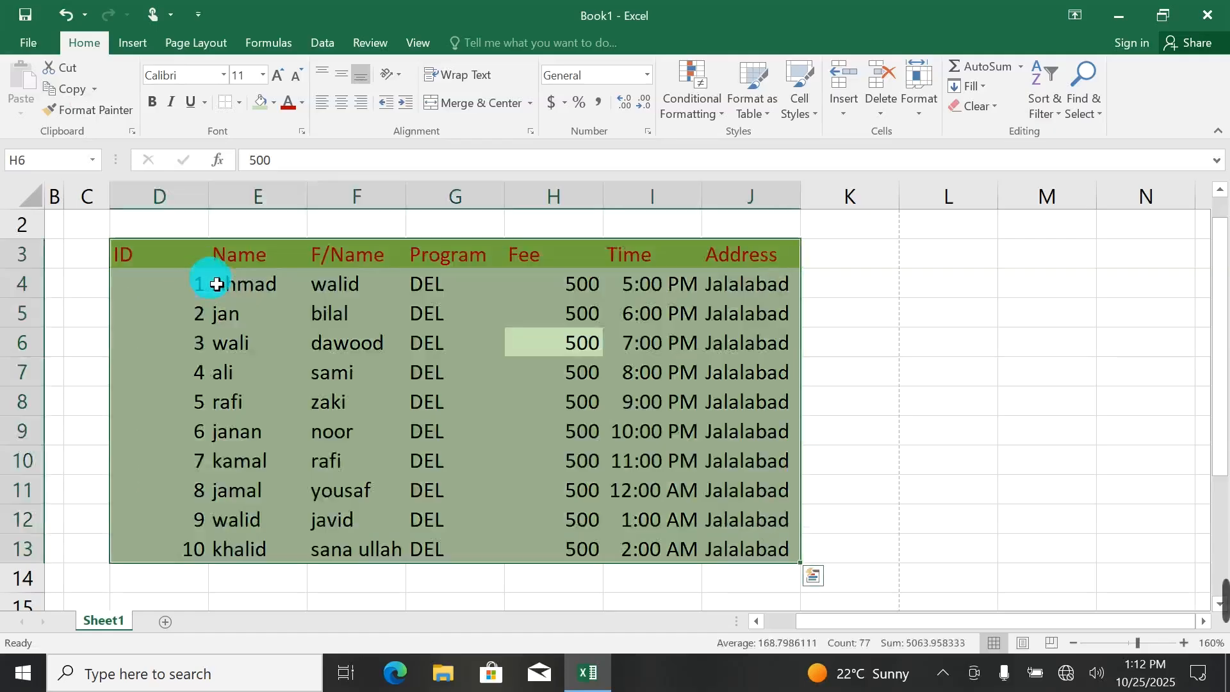
{"action": "left_click", "coordinate": [239, 103]}
{"action": "left_click", "coordinate": [271, 256]}
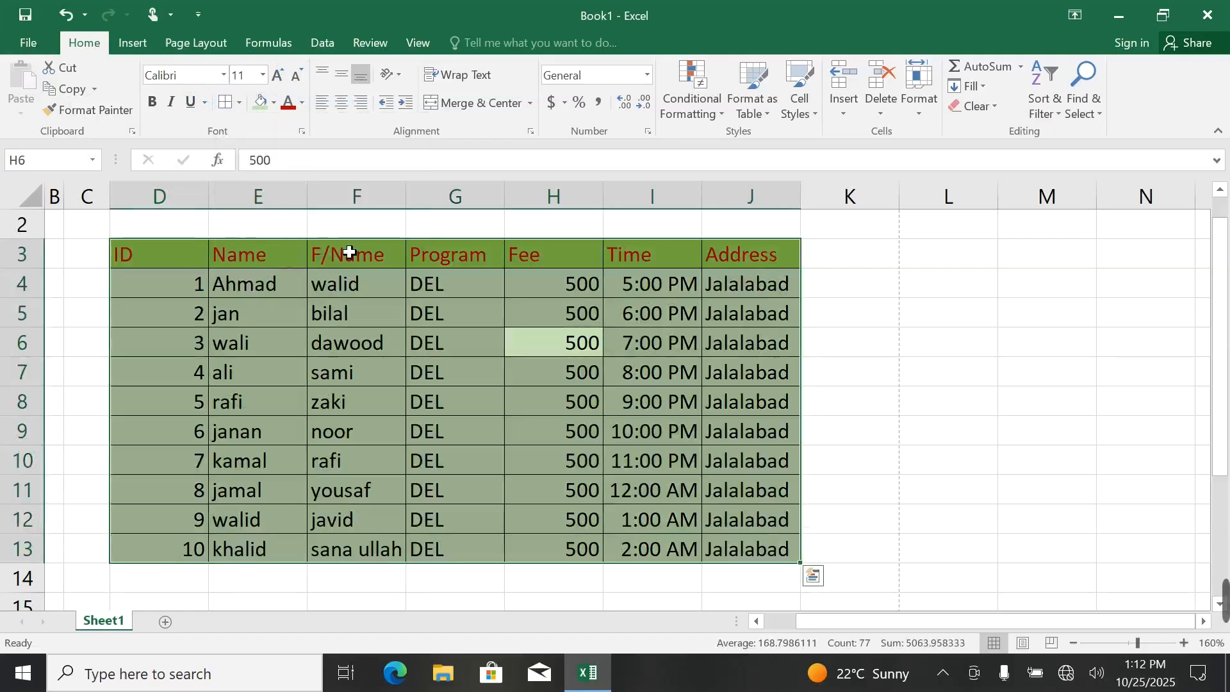
{"action": "key", "text": "ctrl+p"}
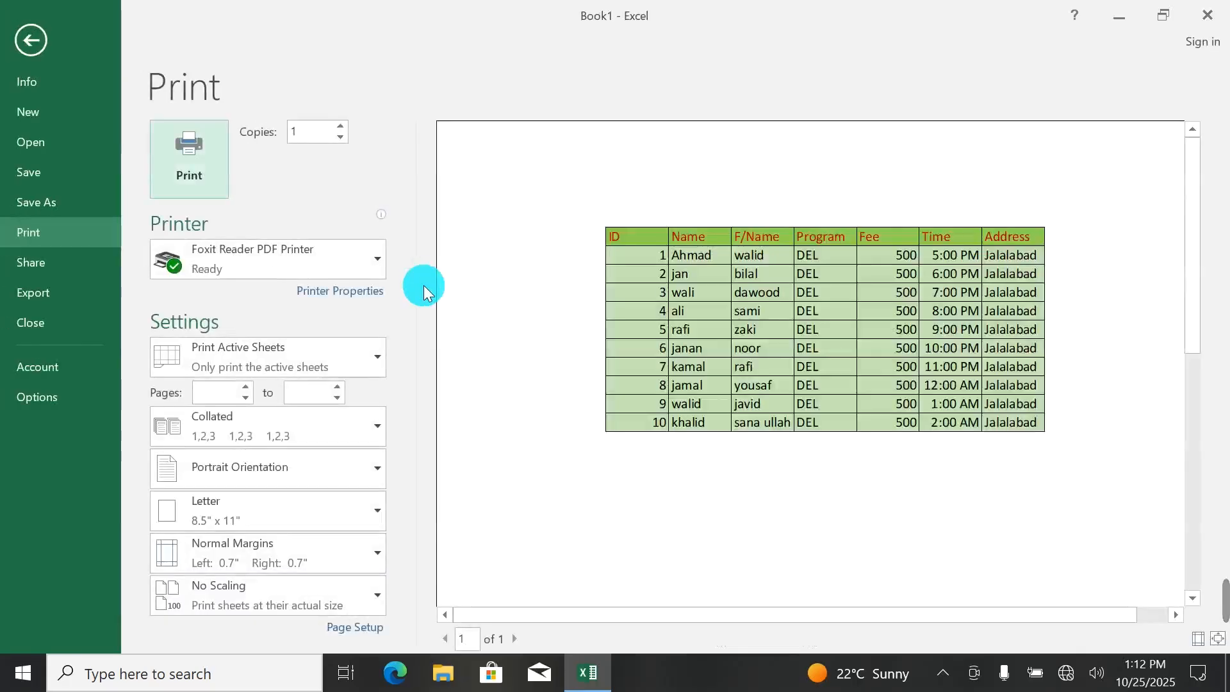
{"action": "left_click", "coordinate": [993, 520]}
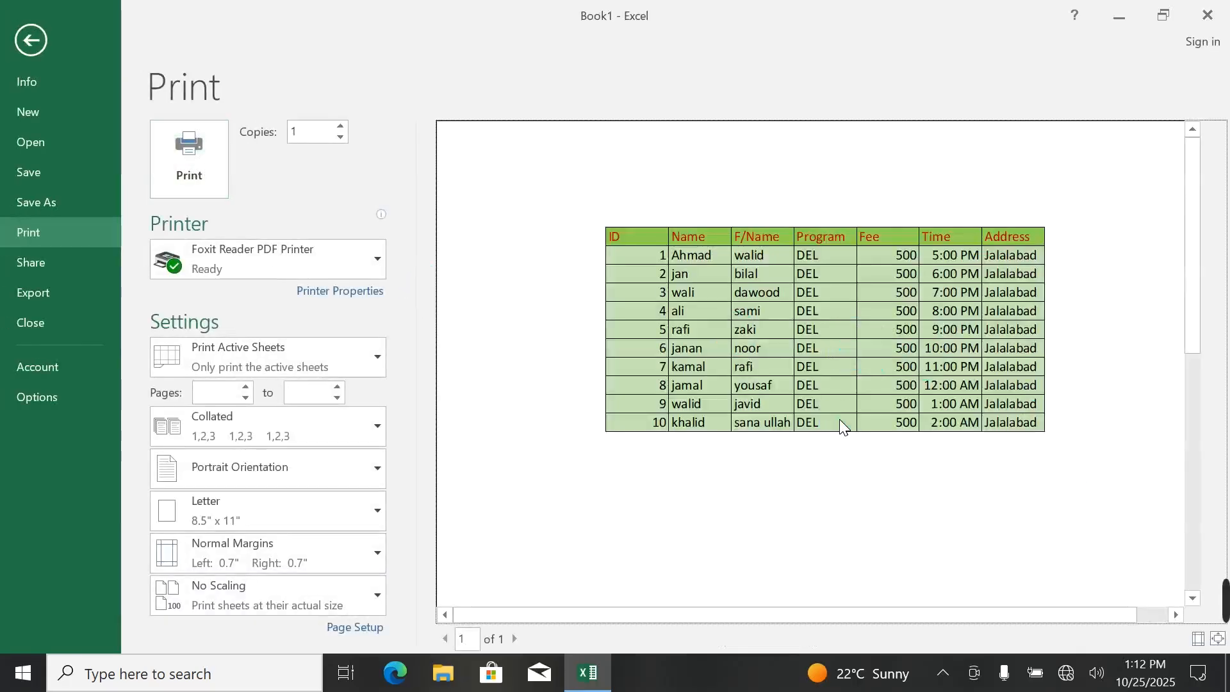
{"action": "left_click", "coordinate": [21, 30]}
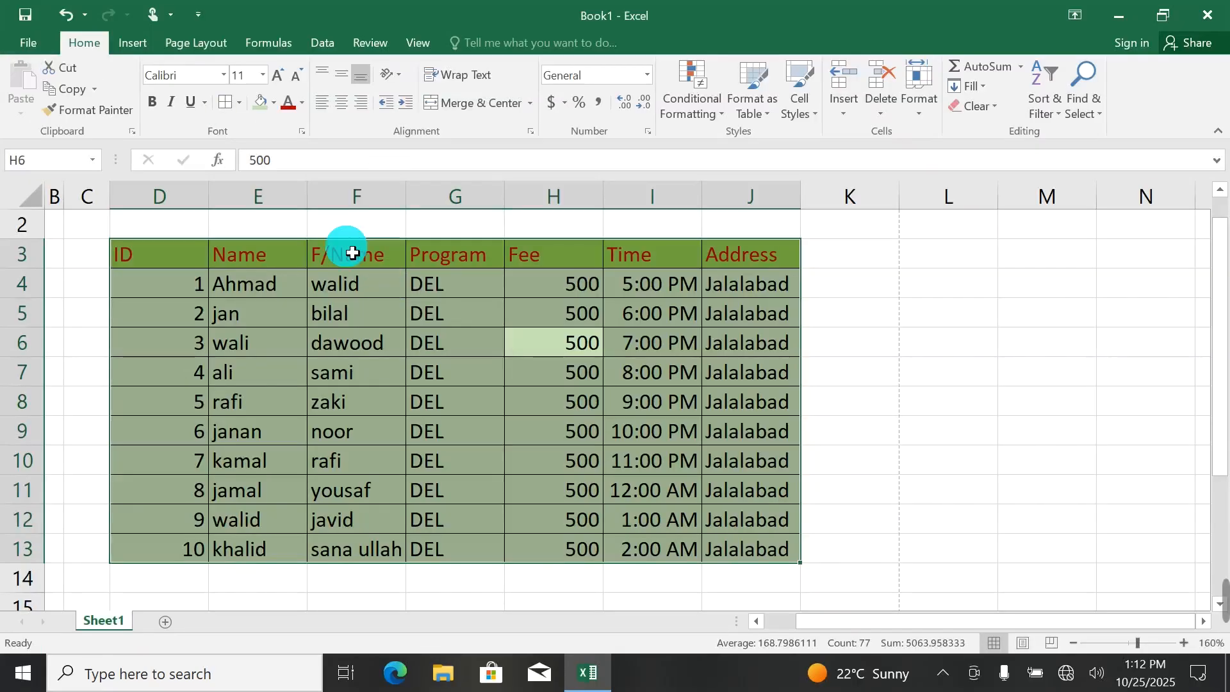
Replace the table's full grid of borders with plain Outside Borders and check them in the print preview.
{"action": "left_click", "coordinate": [237, 102]}
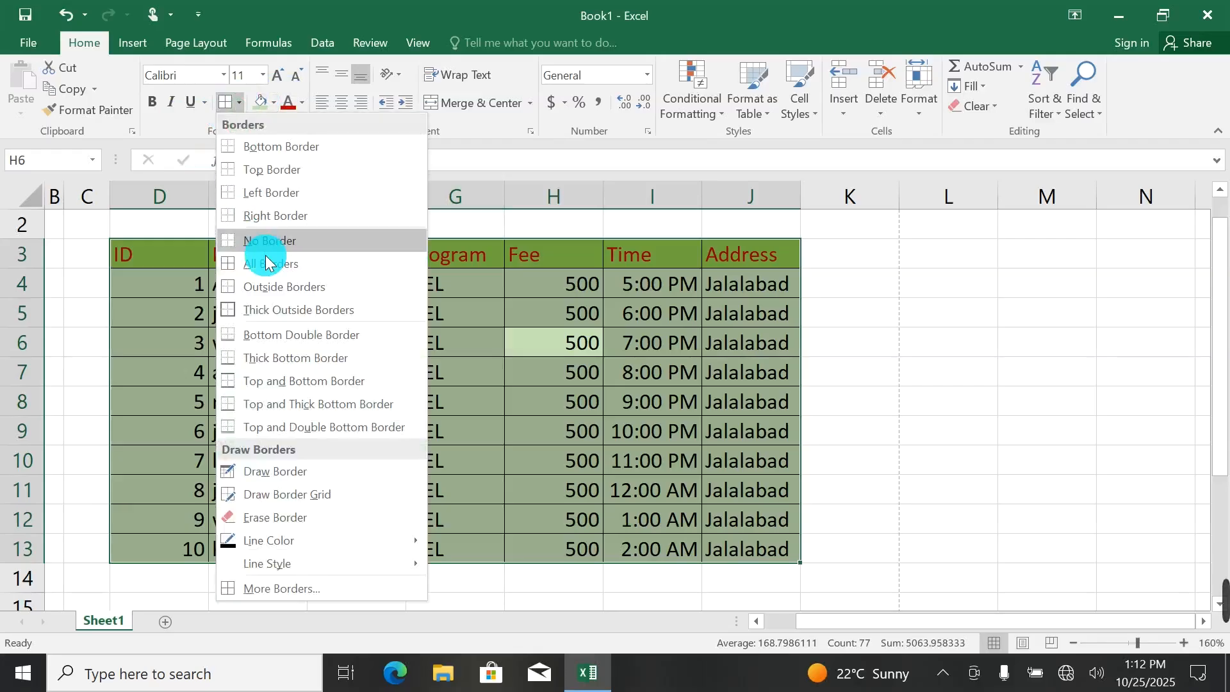
{"action": "left_click", "coordinate": [259, 241]}
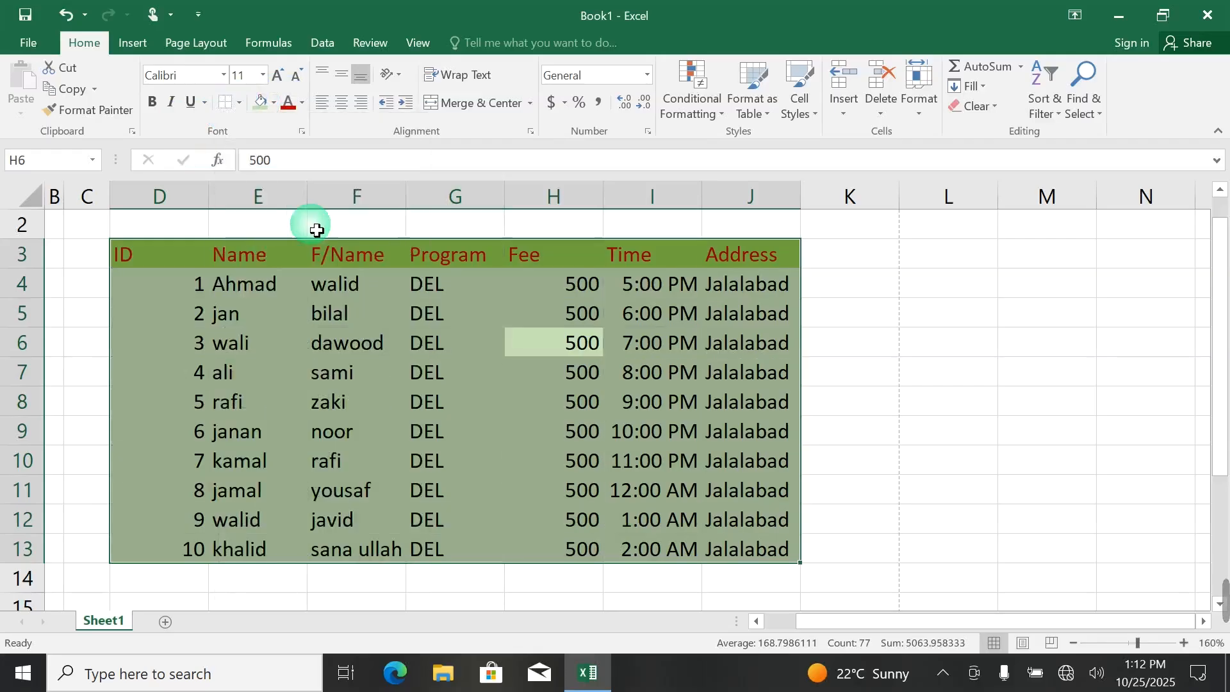
{"action": "left_click", "coordinate": [237, 104]}
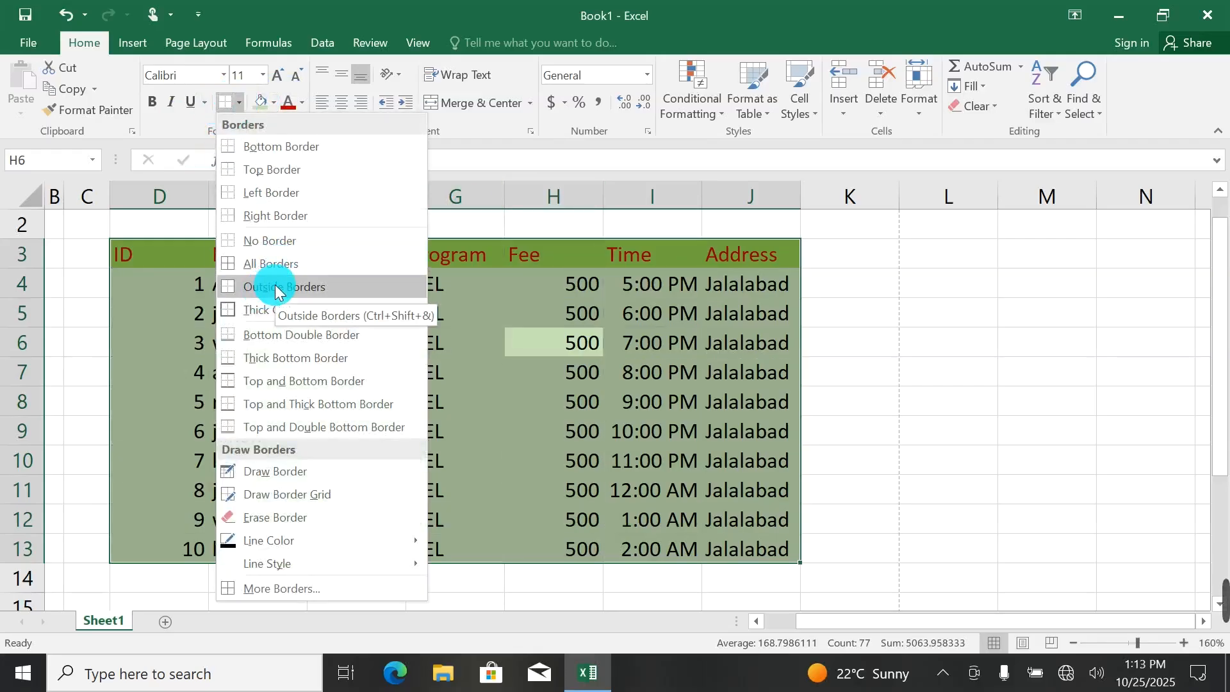
{"action": "left_click", "coordinate": [275, 283]}
{"action": "key", "text": "ctrl+p"}
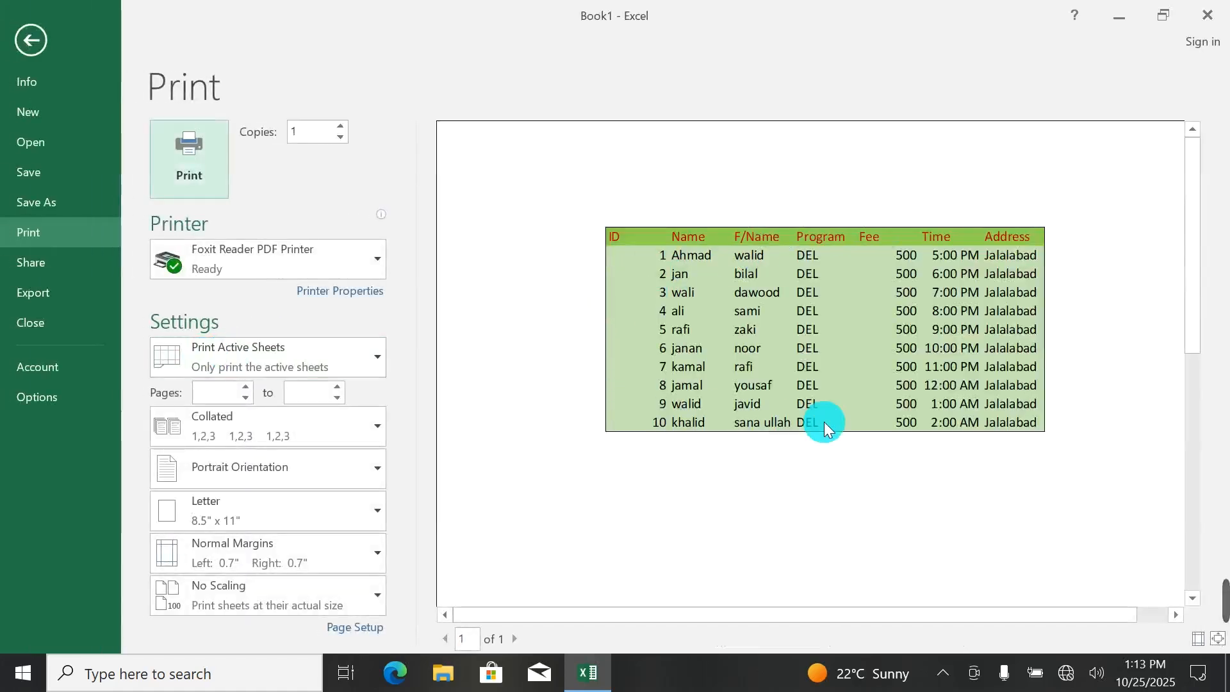
{"action": "left_click", "coordinate": [30, 41]}
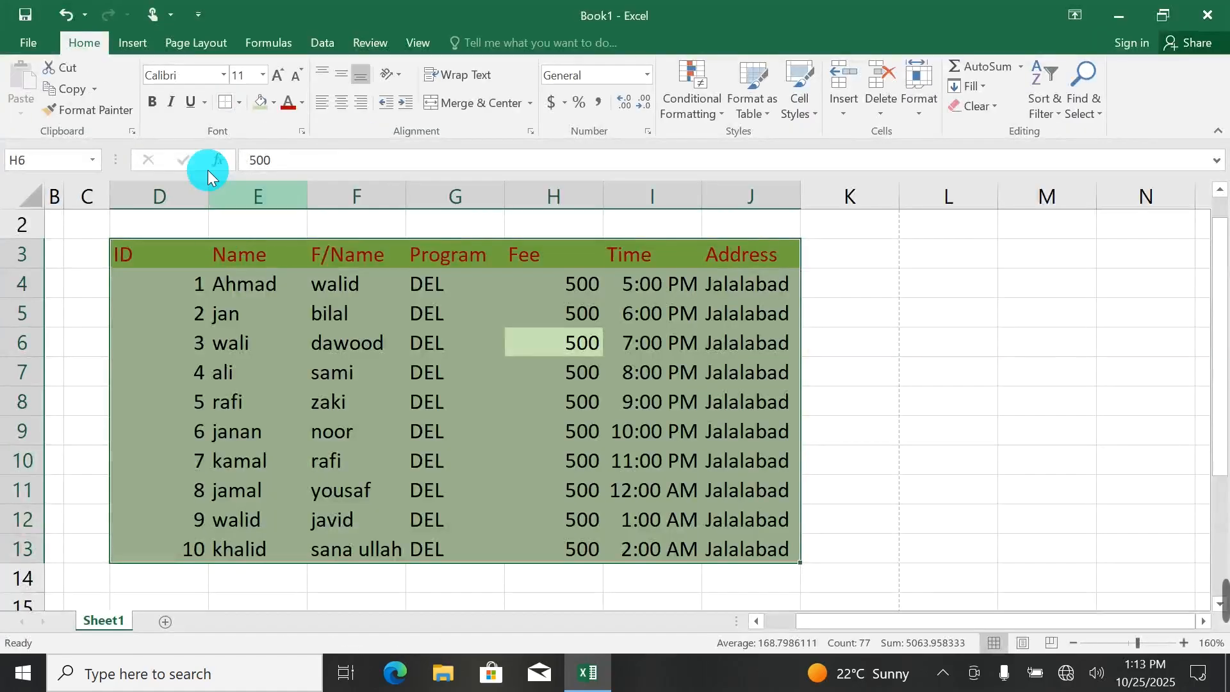
Clear the table's outside borders, apply Thick Outside Borders to D3 to J13, and check them in the print preview.
{"action": "left_click", "coordinate": [239, 103]}
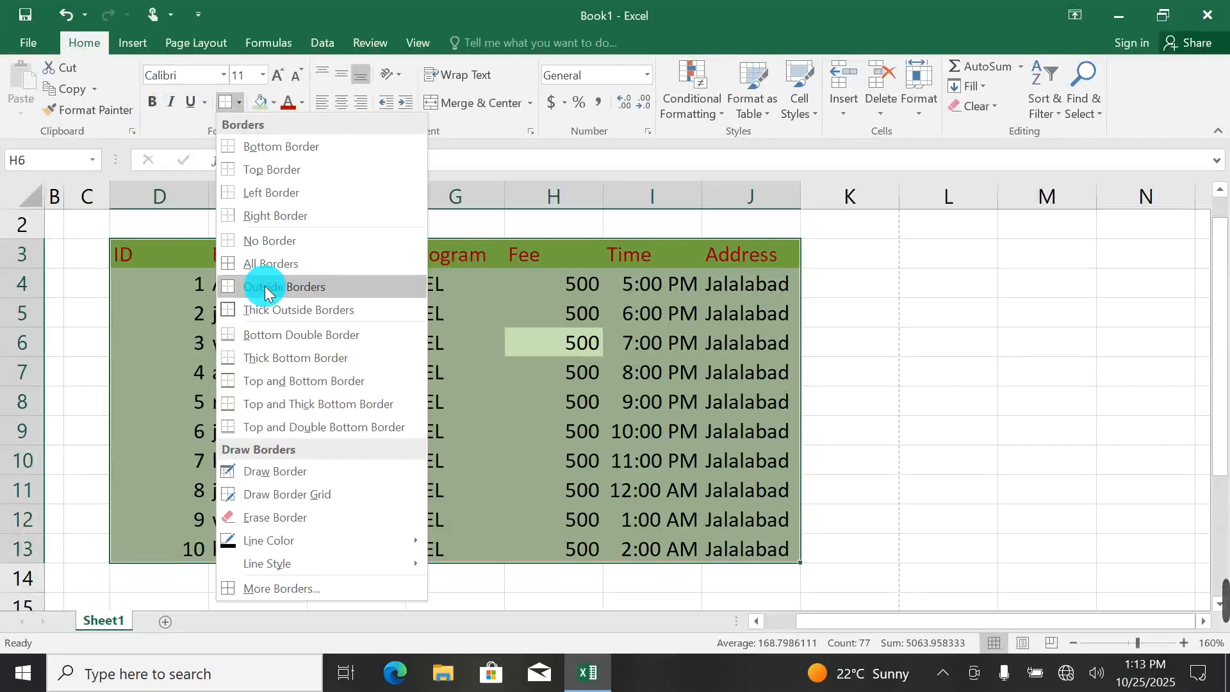
{"action": "left_click", "coordinate": [258, 239]}
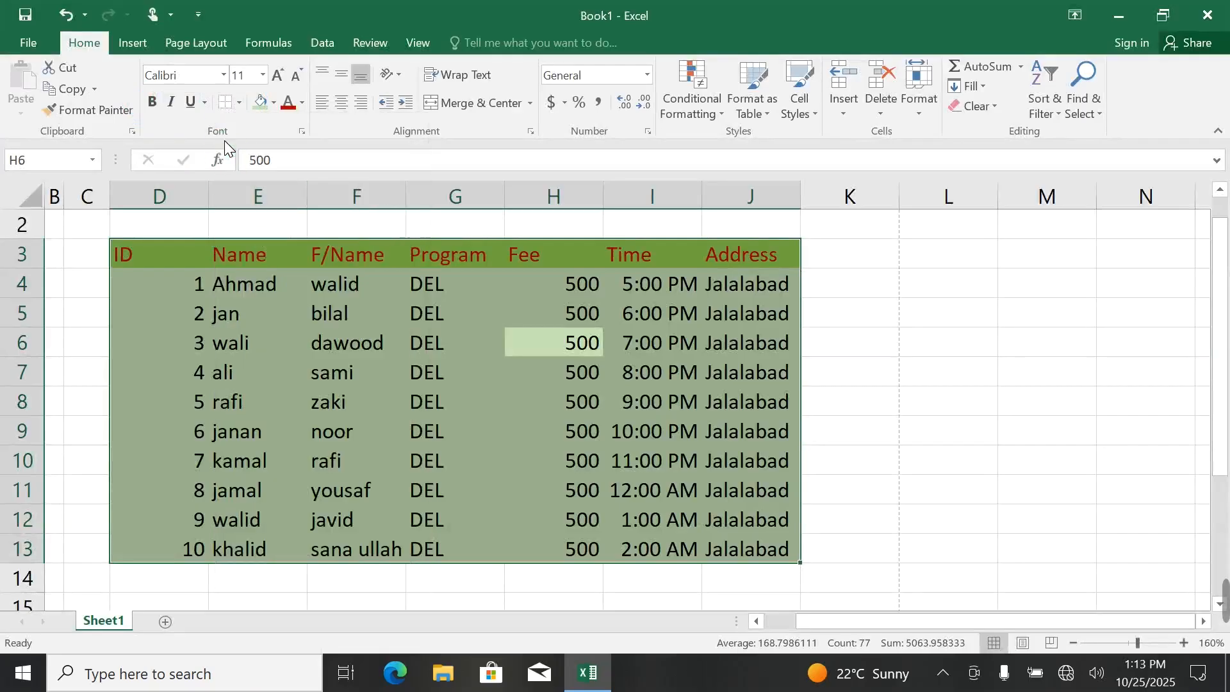
{"action": "left_click", "coordinate": [239, 103]}
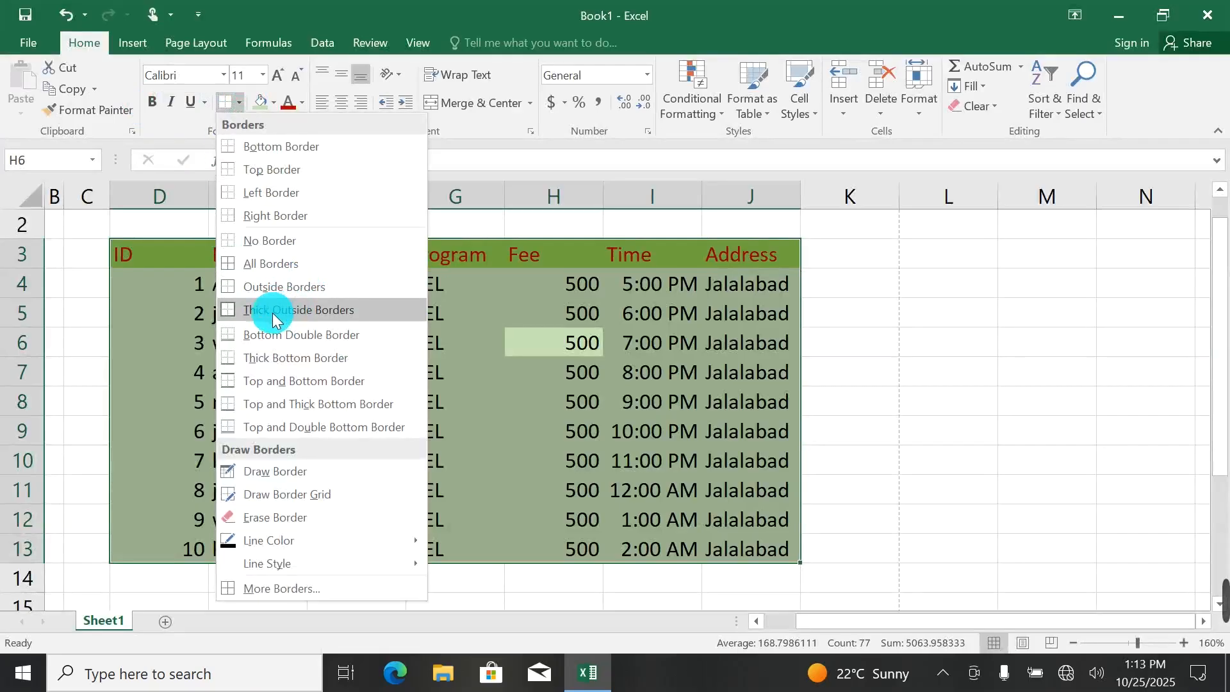
{"action": "left_click", "coordinate": [338, 312]}
{"action": "key", "text": "ctrl+p"}
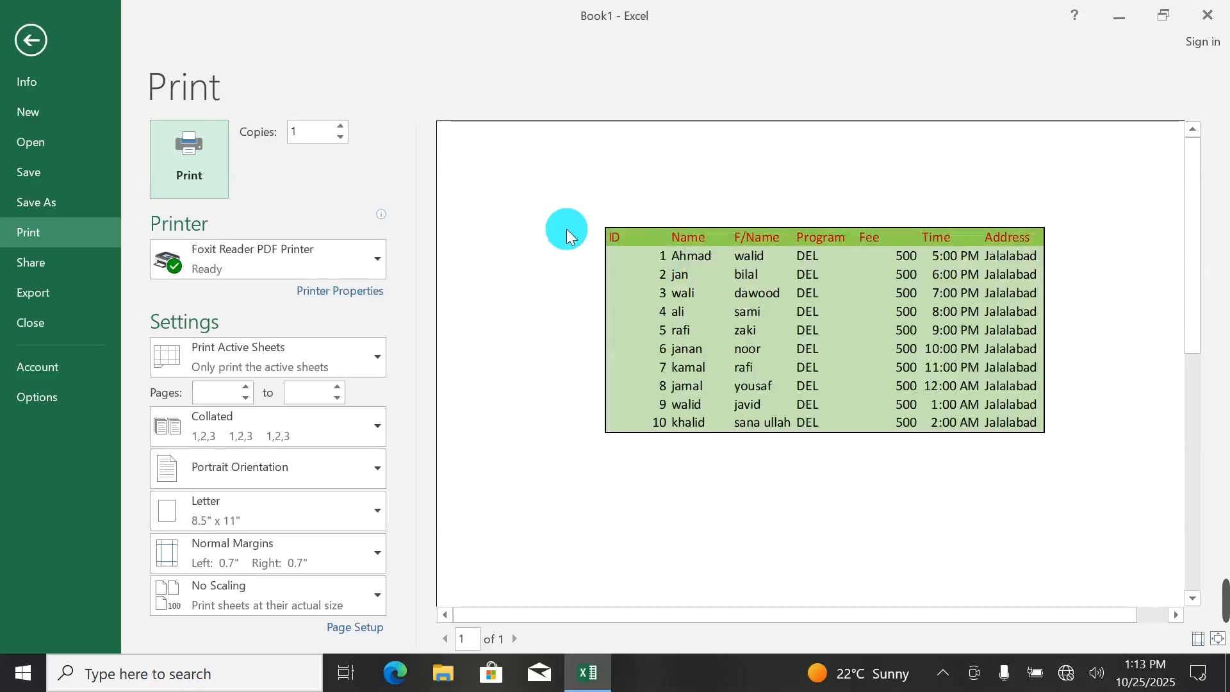
{"action": "left_click", "coordinate": [26, 35]}
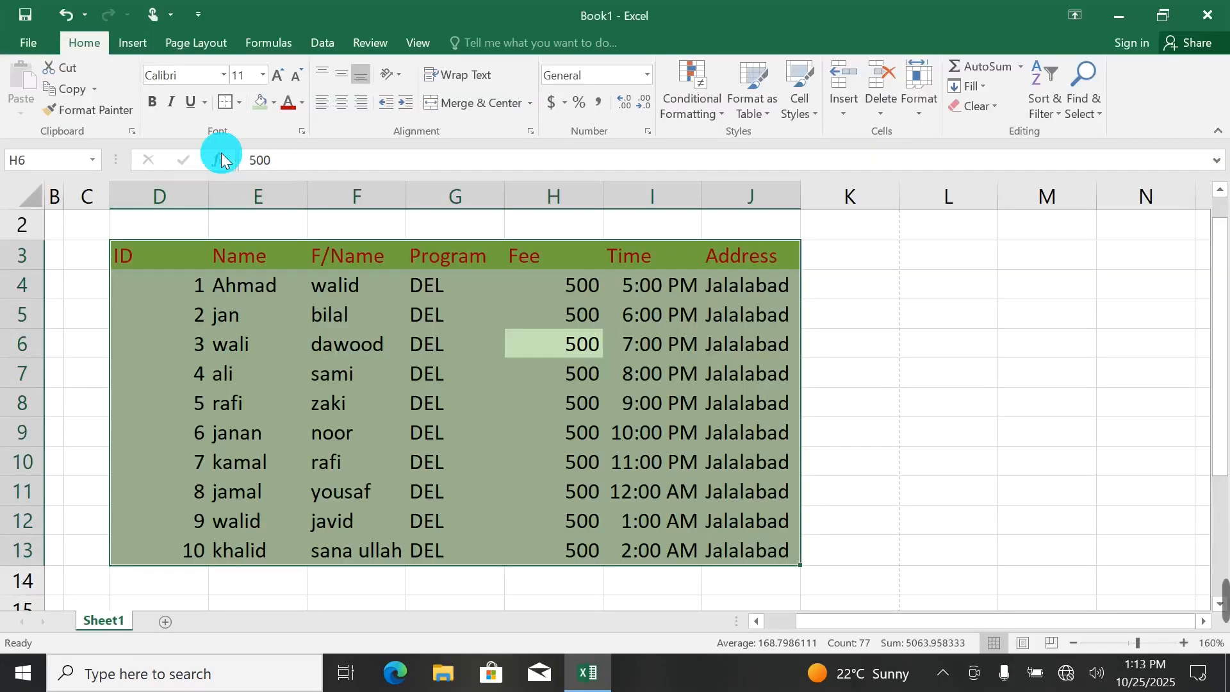
Clear the thick outside borders from the table with No Border and open the print preview.
{"action": "left_click", "coordinate": [239, 103]}
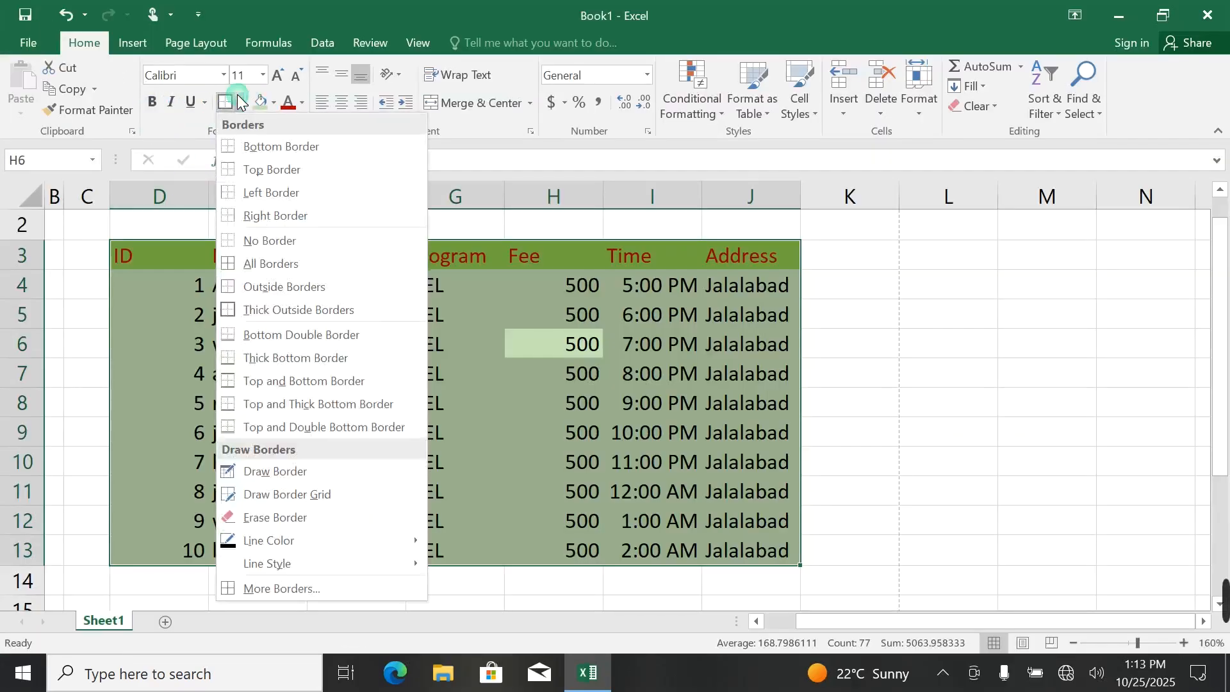
{"action": "left_click", "coordinate": [257, 239]}
{"action": "key", "text": "ctrl+p"}
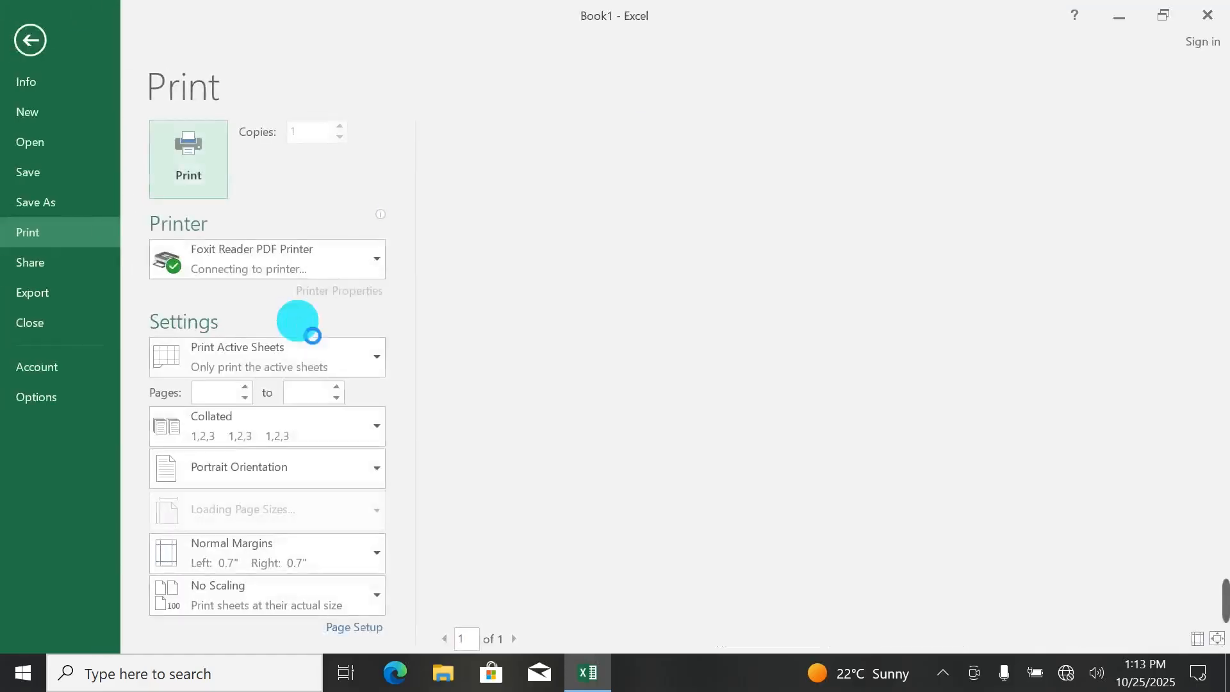
{"action": "left_click", "coordinate": [39, 36]}
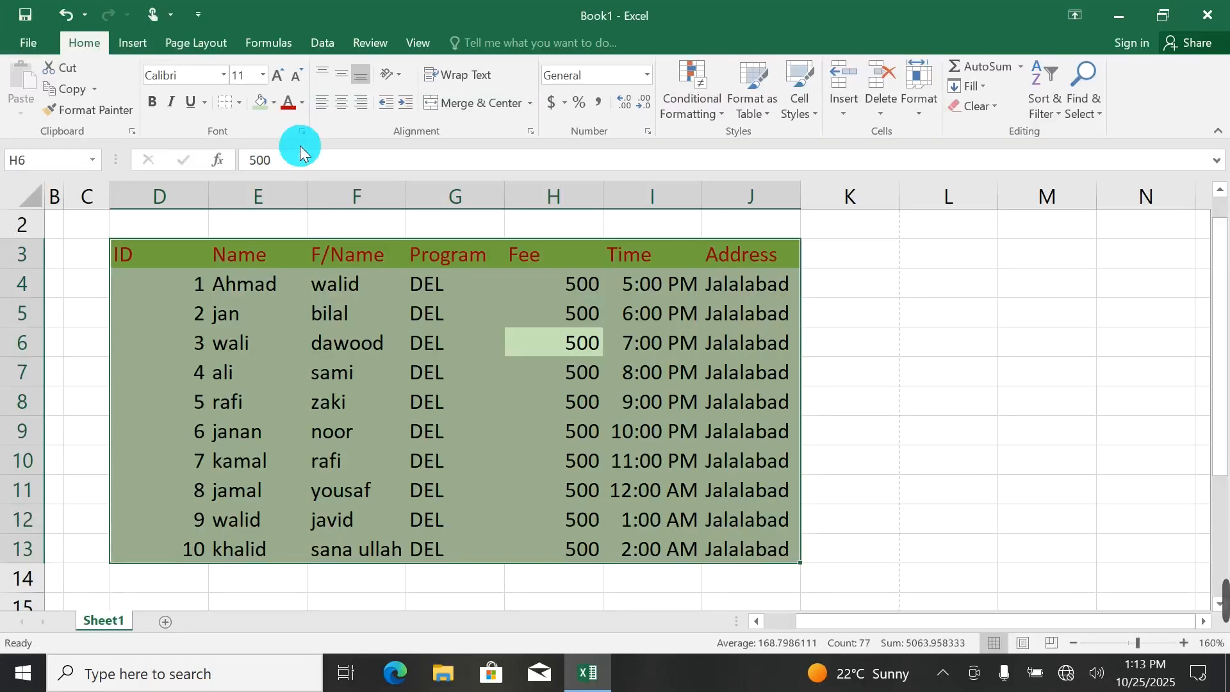
Apply a Bottom Double Border to the table range D3 to J13 and deselect the table.
{"action": "left_click", "coordinate": [238, 101]}
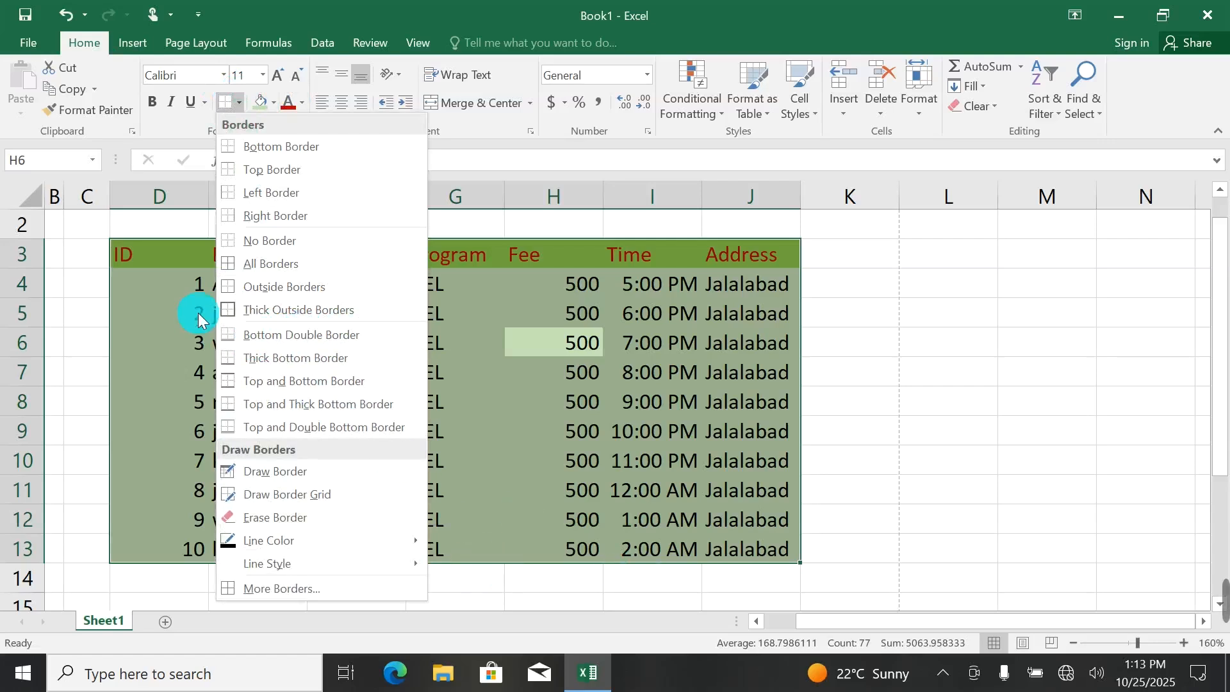
{"action": "left_click", "coordinate": [250, 335]}
{"action": "left_click", "coordinate": [473, 585]}
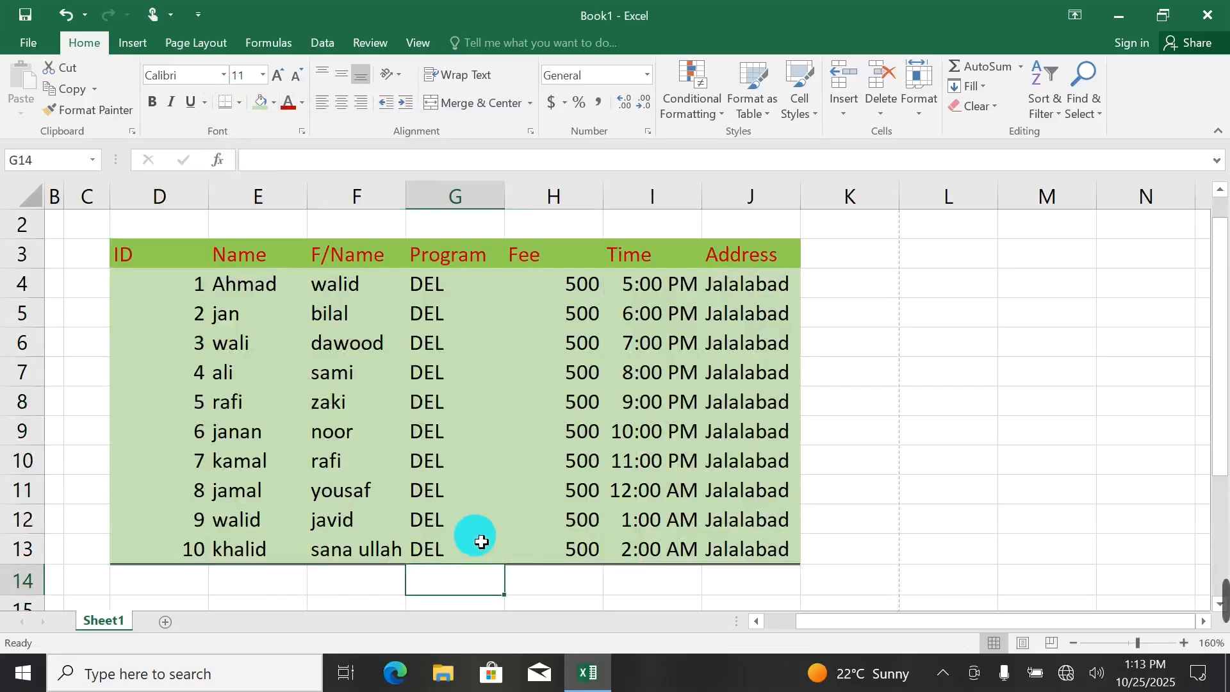
Check the table's Bottom Double Border in the print preview and return to the sheet.
{"action": "key", "text": "ctrl+p"}
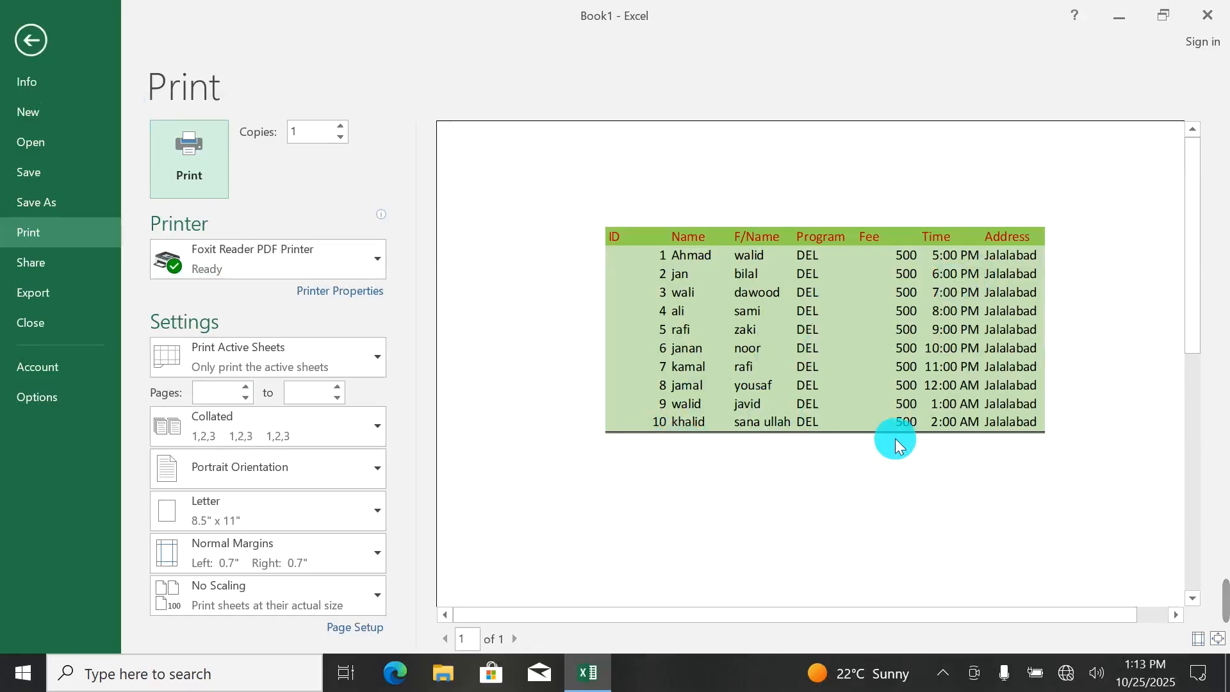
{"action": "left_click", "coordinate": [26, 39]}
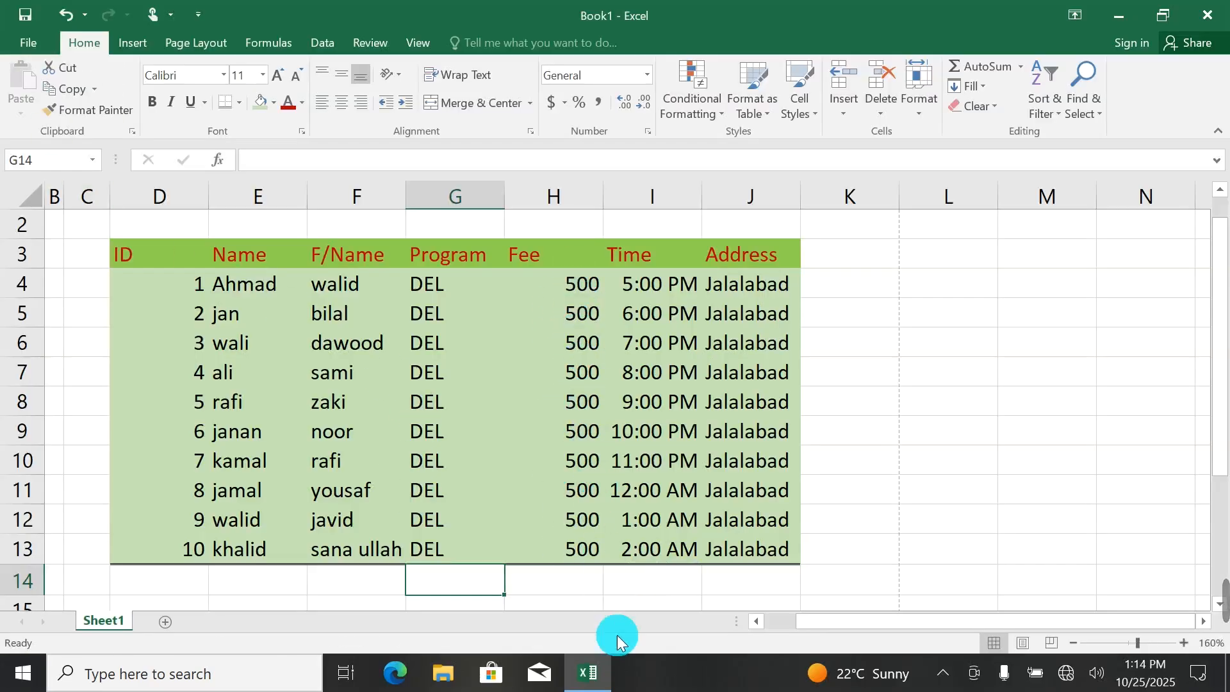
Merge and center cells D14 to G14, and merge and center H14 to J14, beneath the table.
{"action": "left_click_drag", "start_coordinate": [176, 581], "coordinate": [483, 599]}
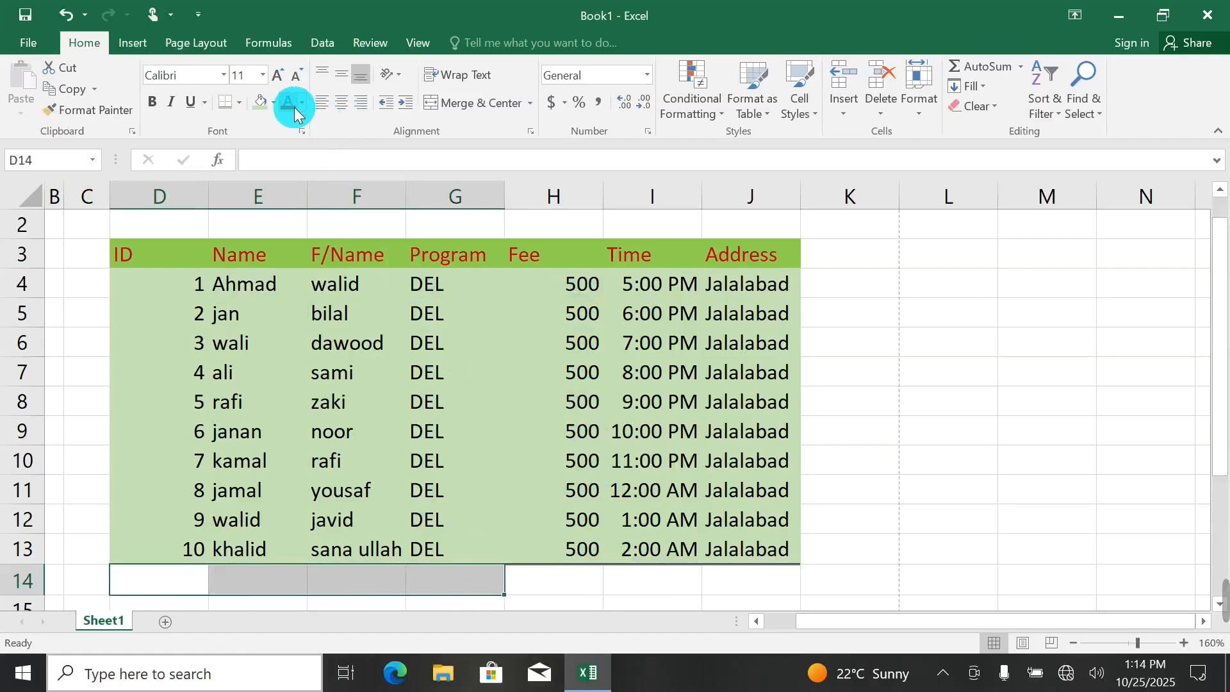
{"action": "left_click", "coordinate": [470, 104]}
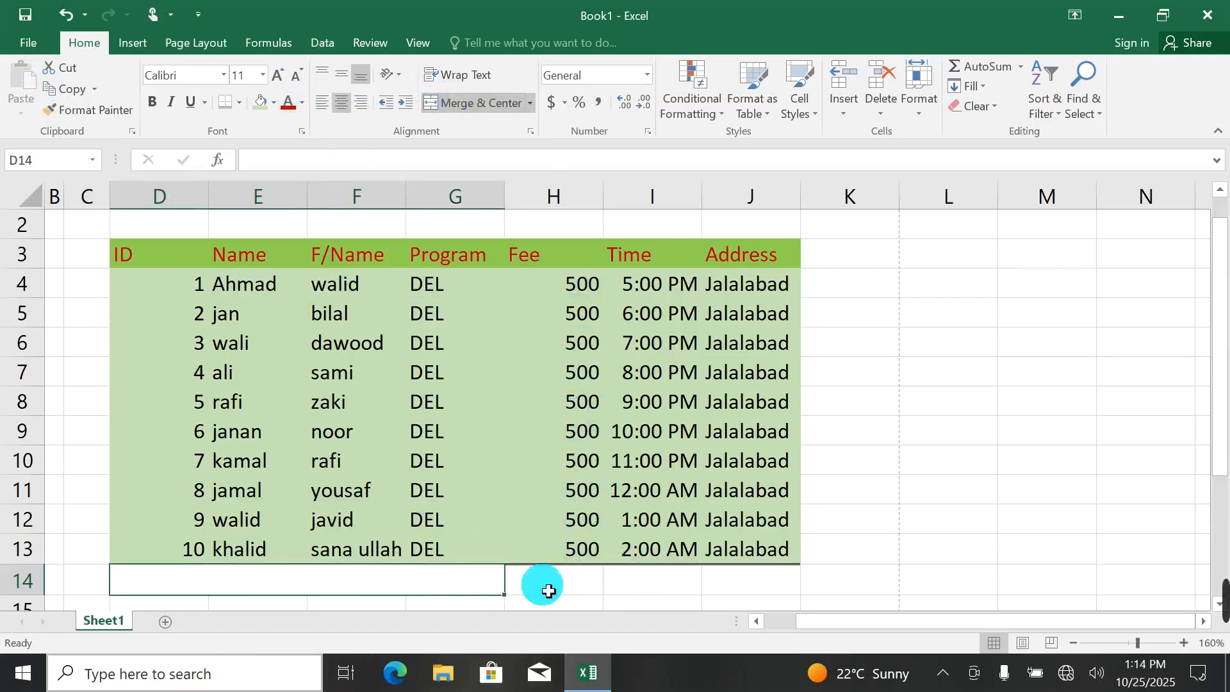
{"action": "left_click_drag", "start_coordinate": [550, 585], "coordinate": [747, 585]}
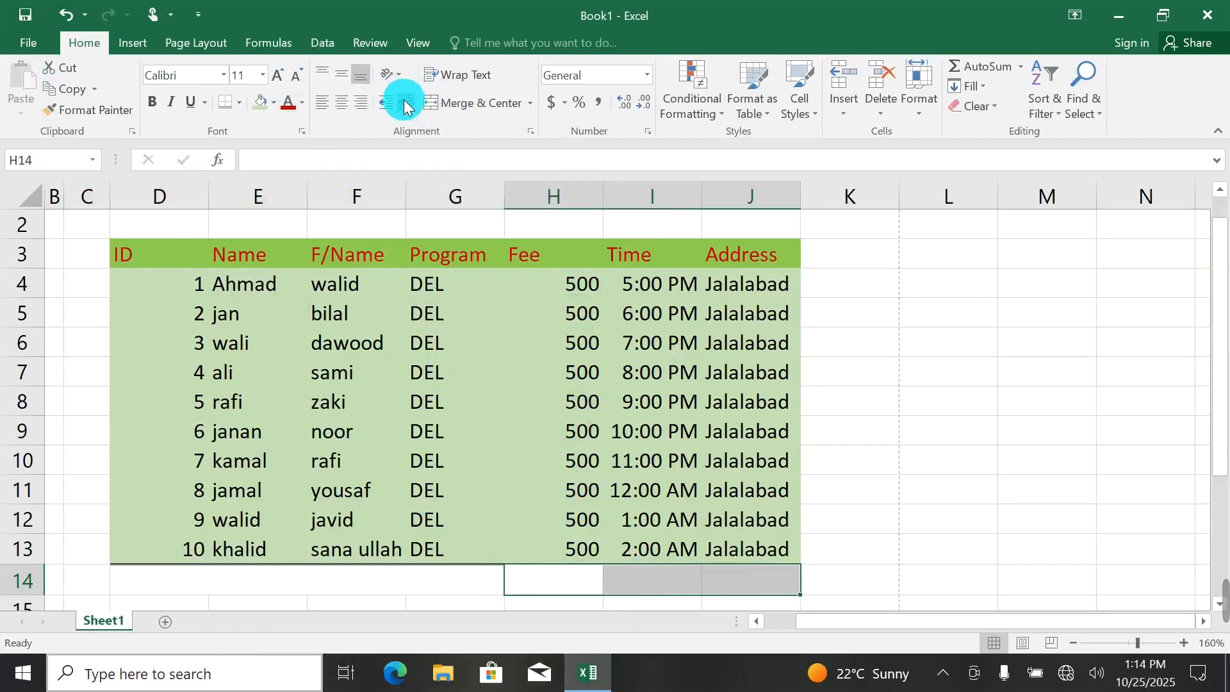
{"action": "left_click", "coordinate": [469, 102]}
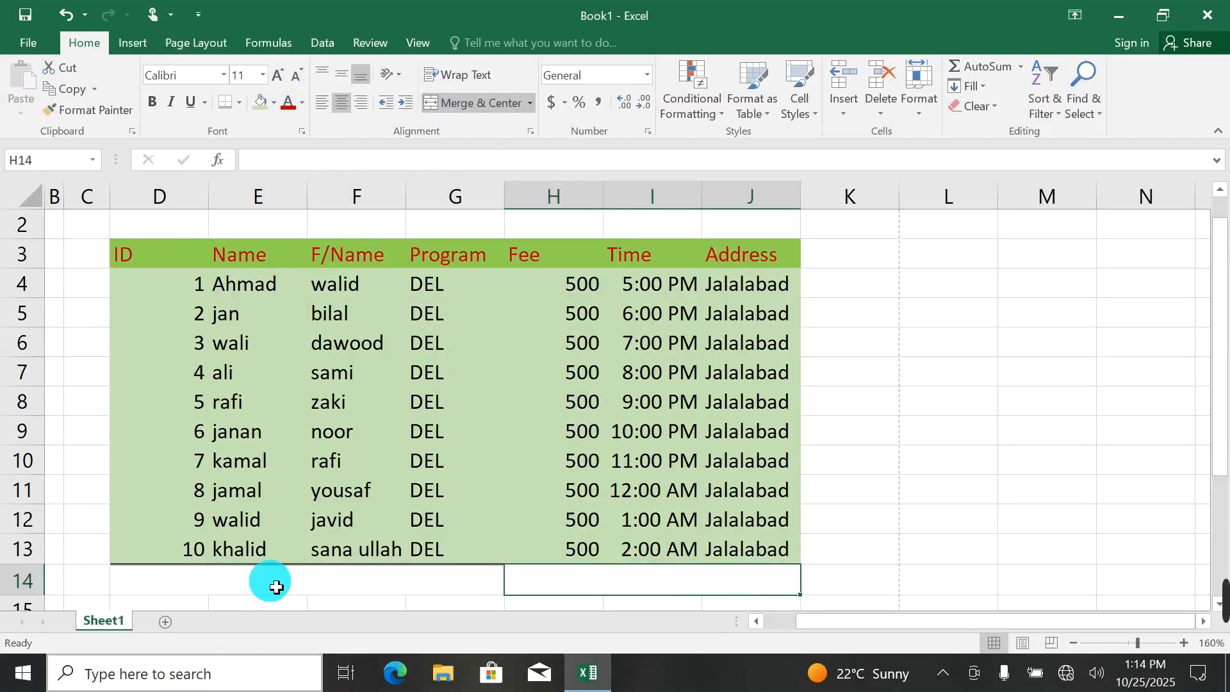
Clear all borders from the table range D3 to J14 with No Border.
{"action": "left_click", "coordinate": [177, 254], "text": "shift"}
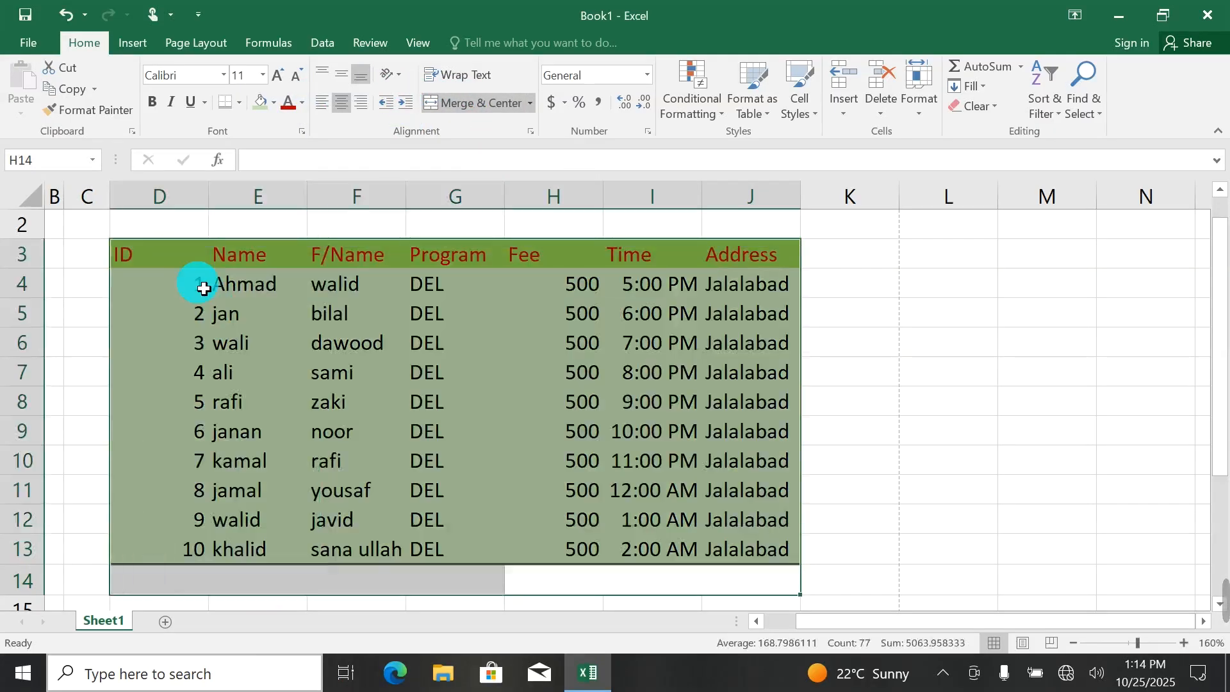
{"action": "left_click", "coordinate": [241, 106]}
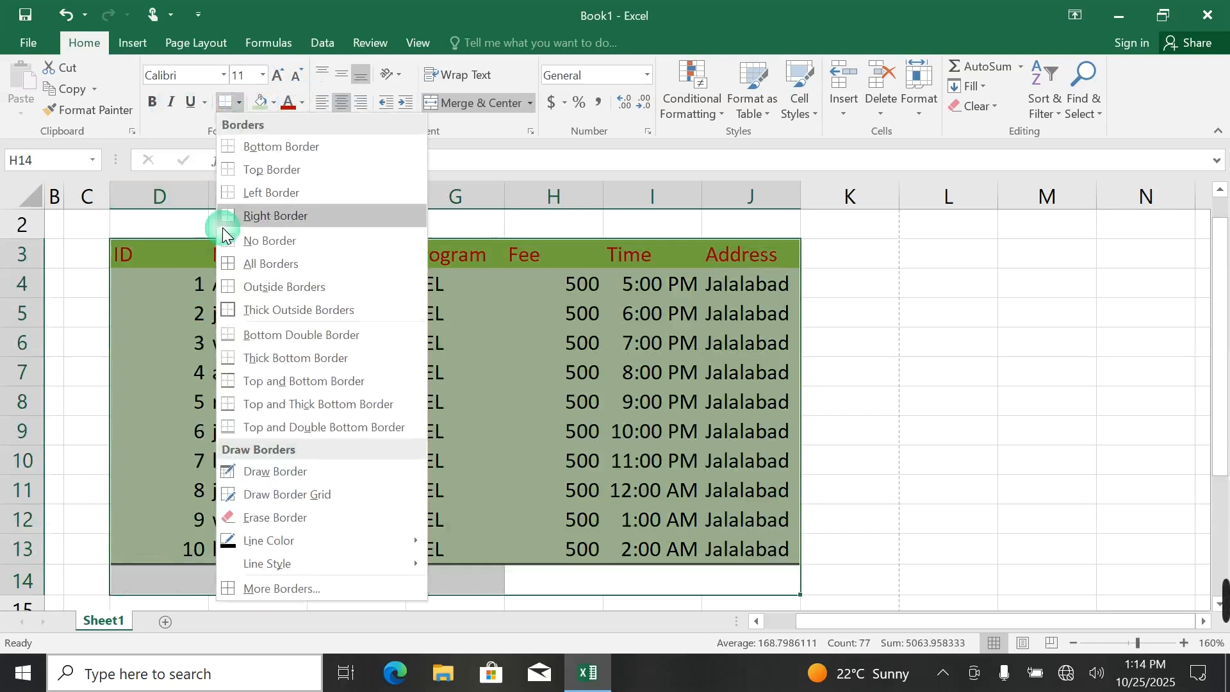
{"action": "left_click", "coordinate": [237, 239]}
Enter the label Total in D14 and sum the fees with =SUM(H4:H13) in the merged cell H14.
{"action": "left_click", "coordinate": [411, 577]}
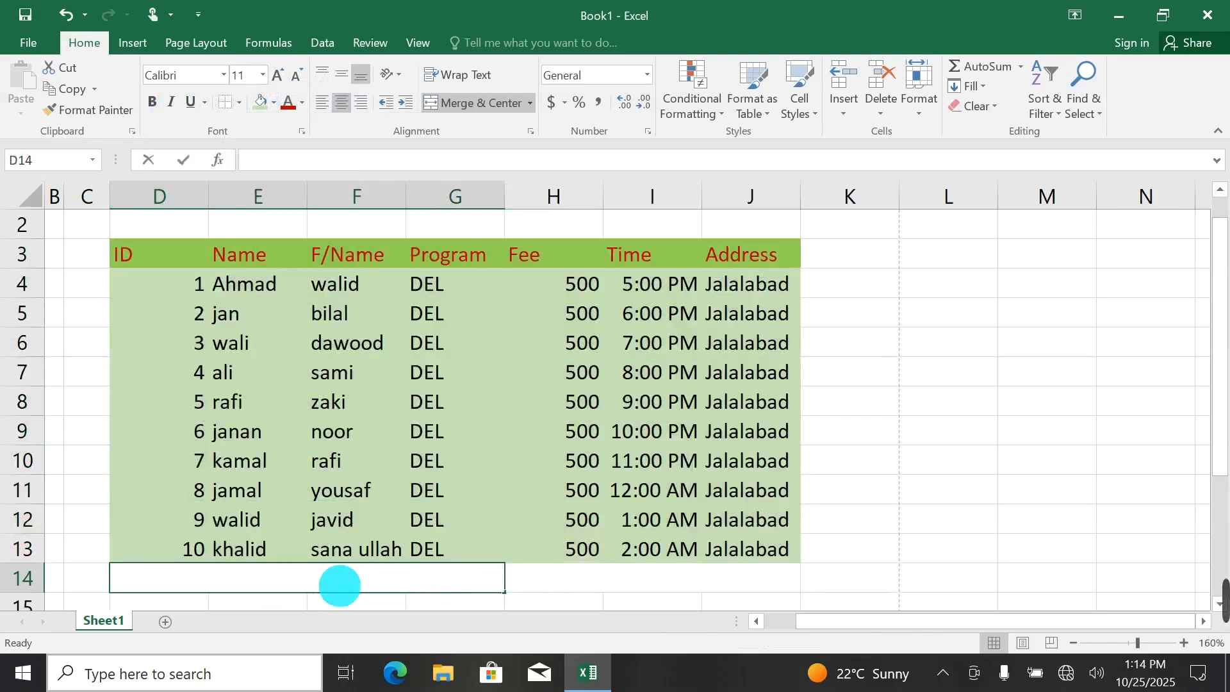
{"action": "type", "text": "Tl"}
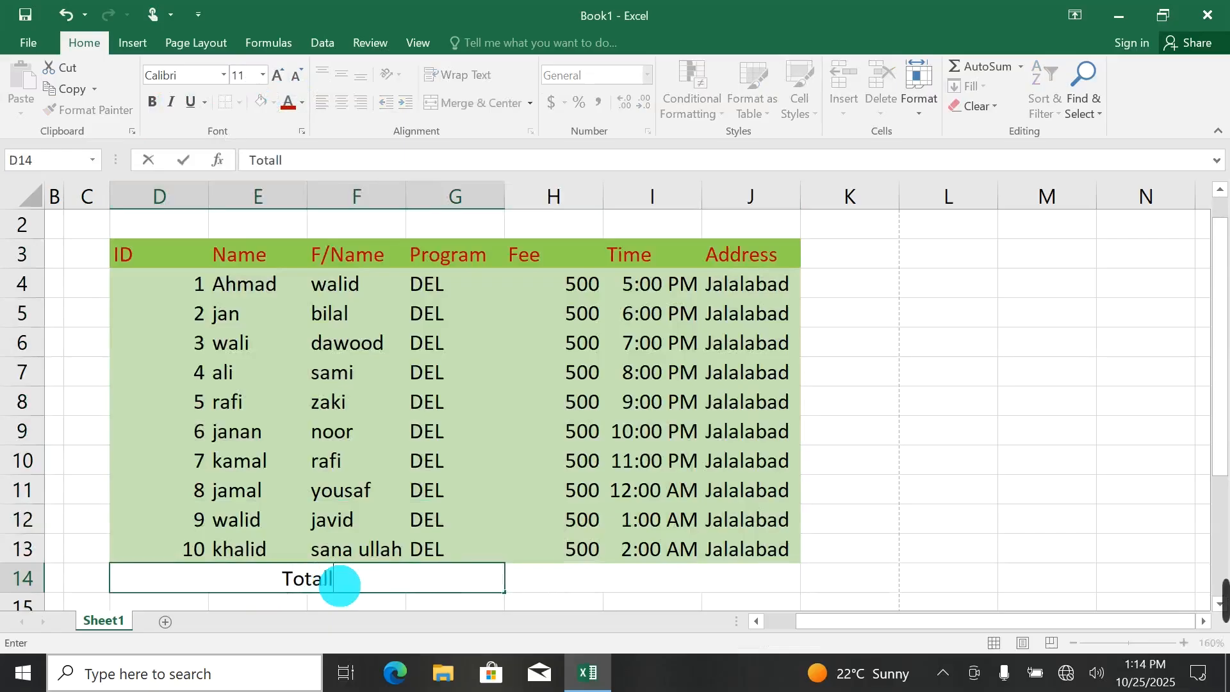
{"action": "key", "text": "Tab"}
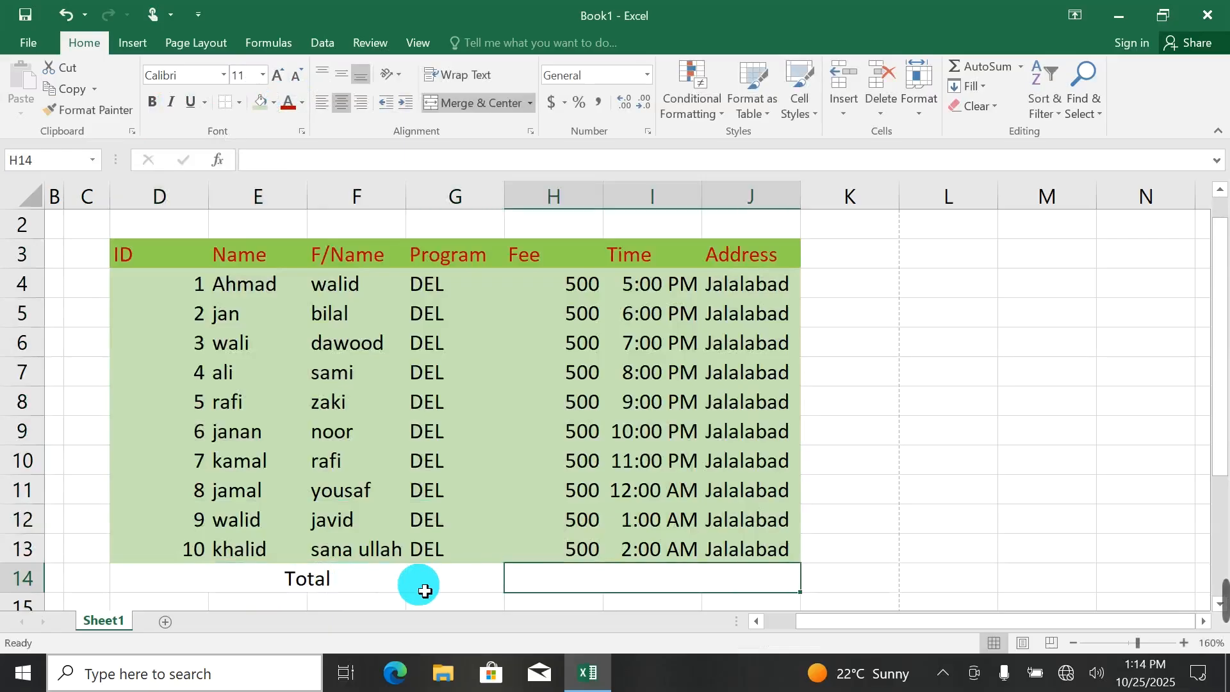
{"action": "type", "text": "=sum"}
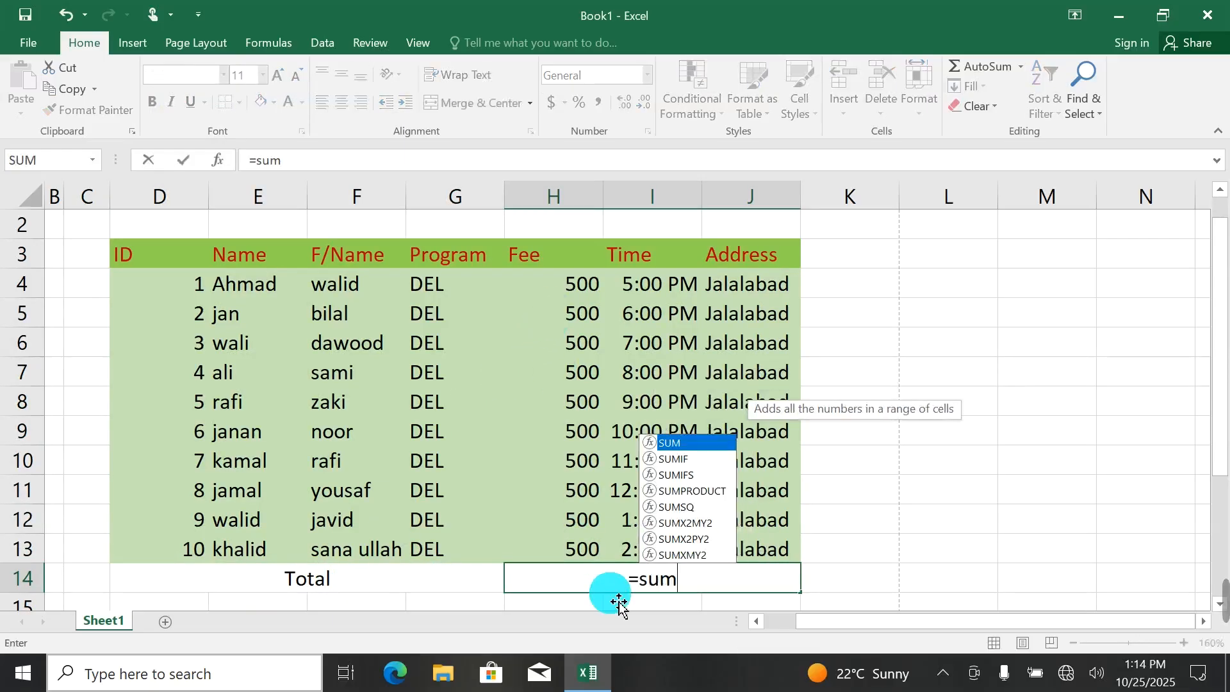
{"action": "key", "text": "Tab"}
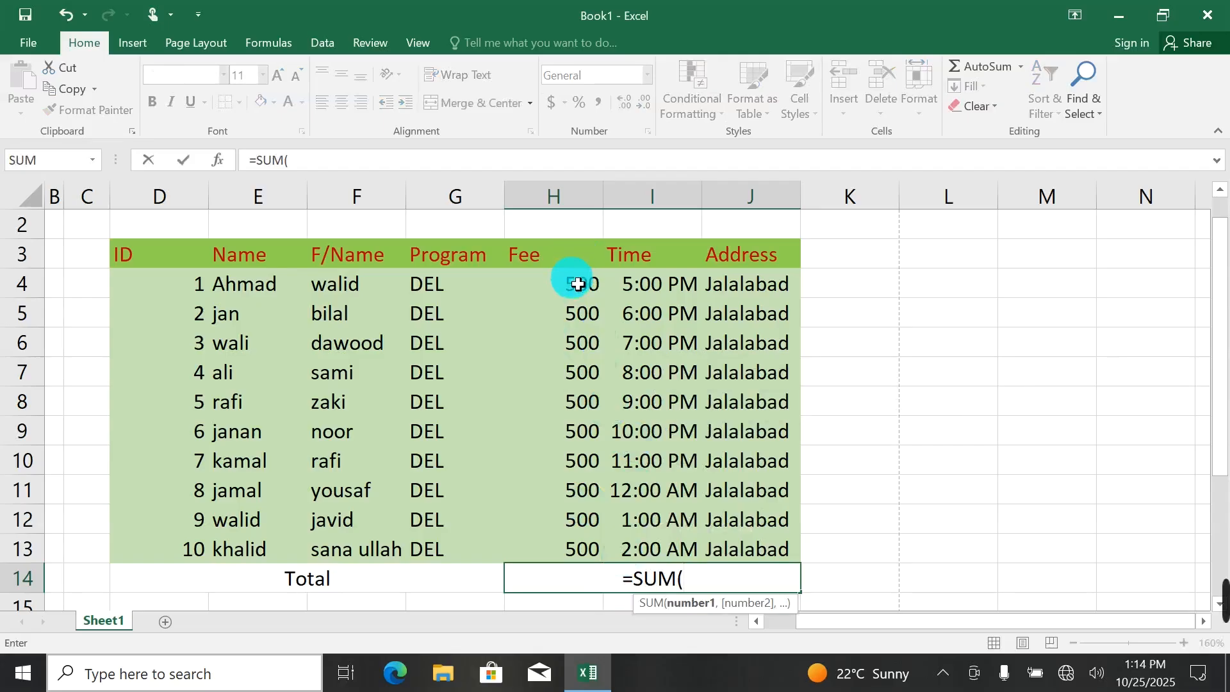
{"action": "left_click_drag", "start_coordinate": [578, 284], "coordinate": [601, 543]}
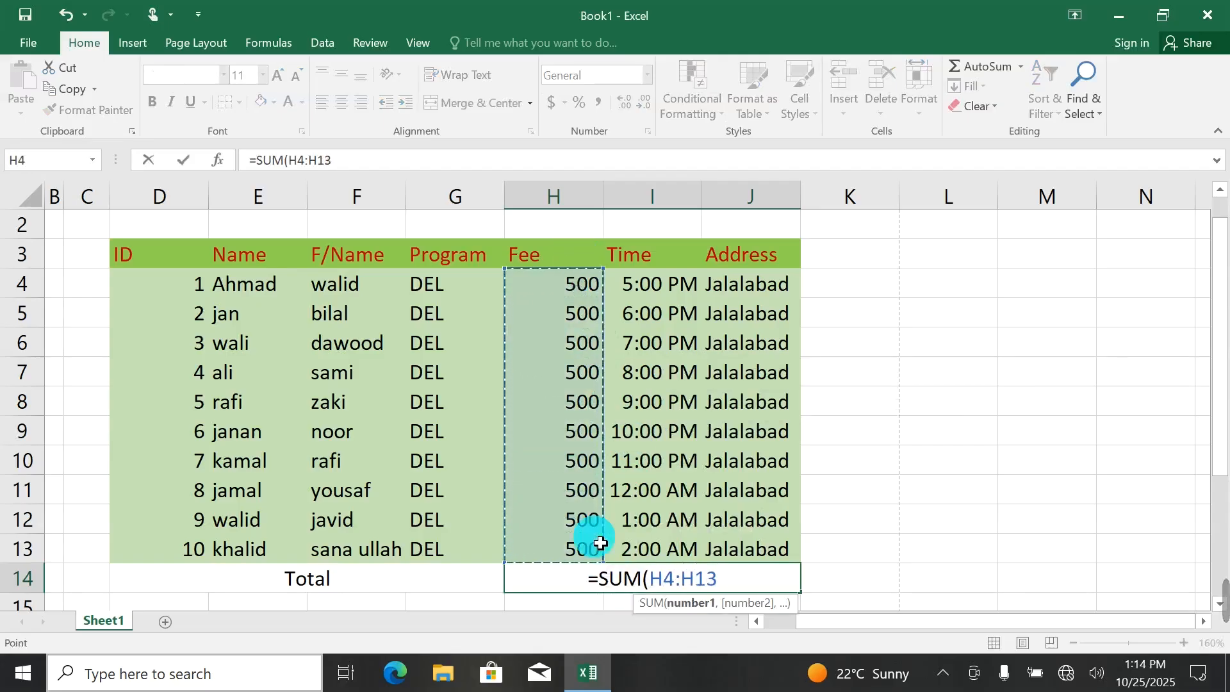
{"action": "key", "text": "Return"}
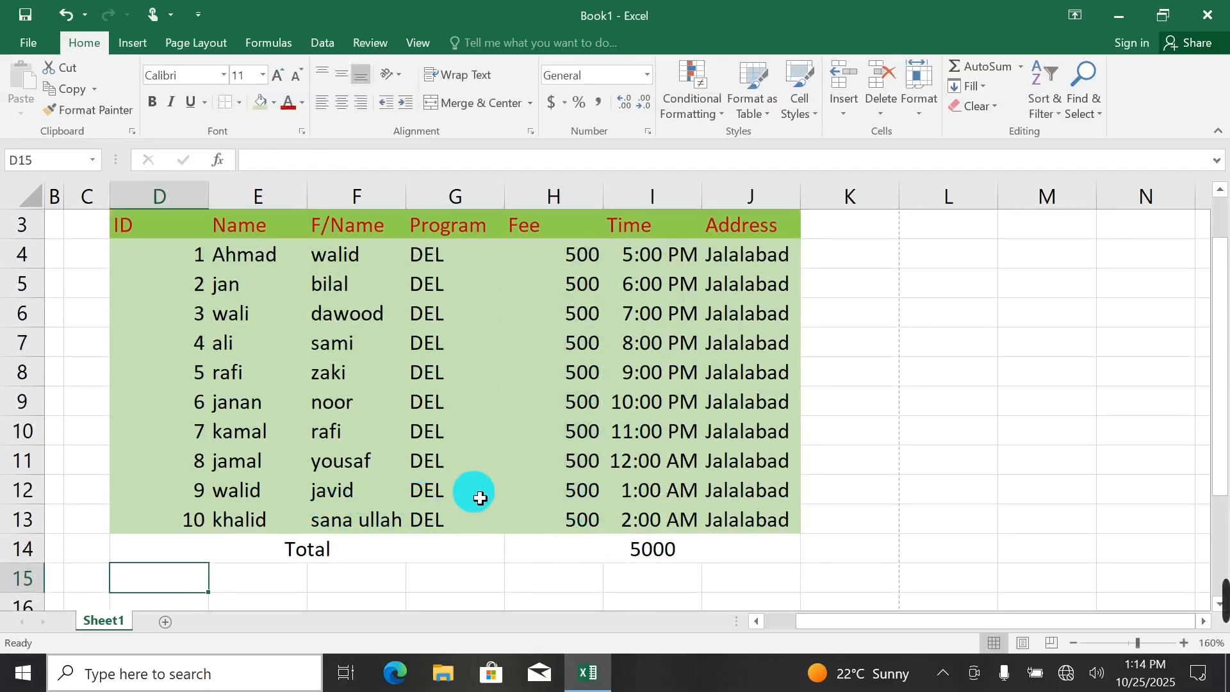
Copy the formatting of fee cell H9 onto the total row, D14 to J14, with Format Painter.
{"action": "left_click", "coordinate": [480, 498]}
{"action": "left_click", "coordinate": [517, 406]}
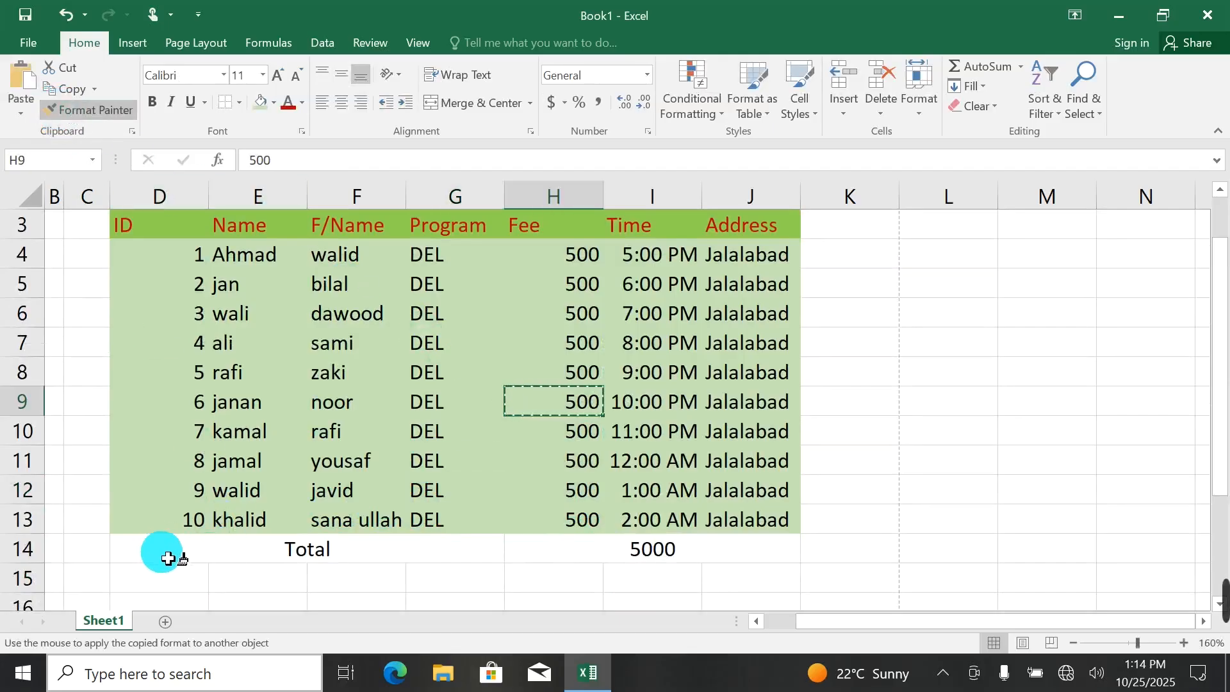
{"action": "mouse_move", "coordinate": [165, 551]}
{"action": "left_mouse_down"}
{"action": "mouse_move", "coordinate": [563, 552]}
{"action": "mouse_move", "coordinate": [543, 557]}
{"action": "left_mouse_up"}
{"action": "left_click", "coordinate": [291, 579]}
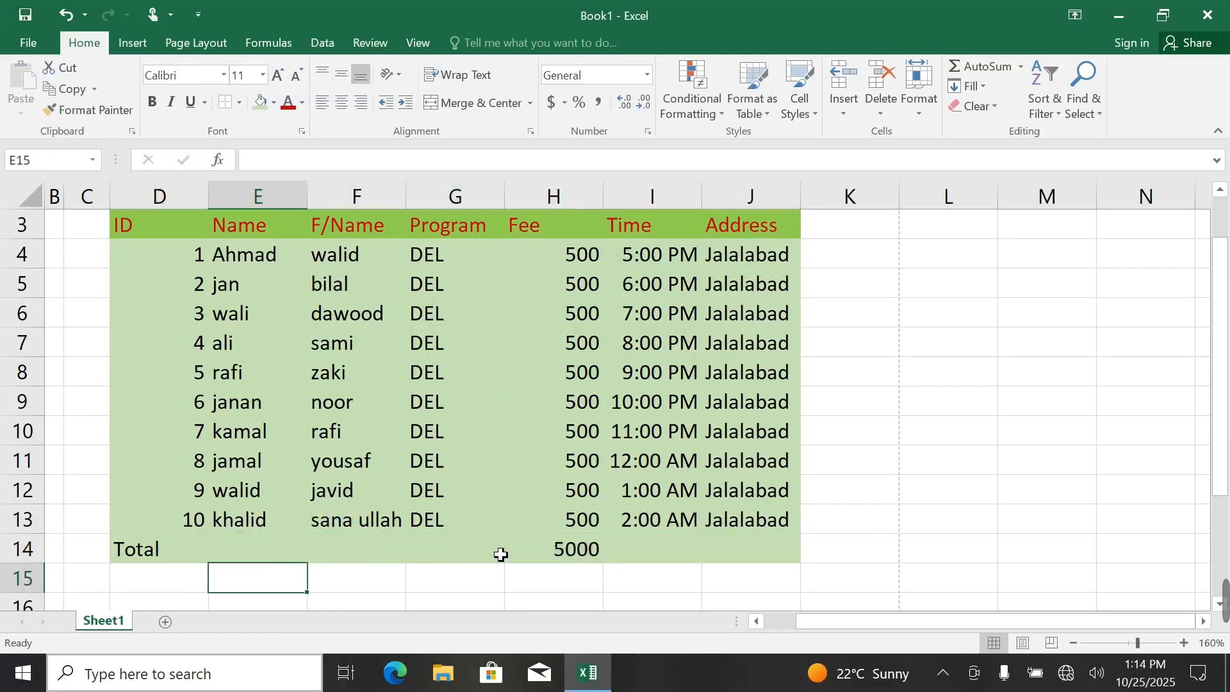
Merge and center the Total label across D14 to F14.
{"action": "left_click_drag", "start_coordinate": [201, 552], "coordinate": [373, 563]}
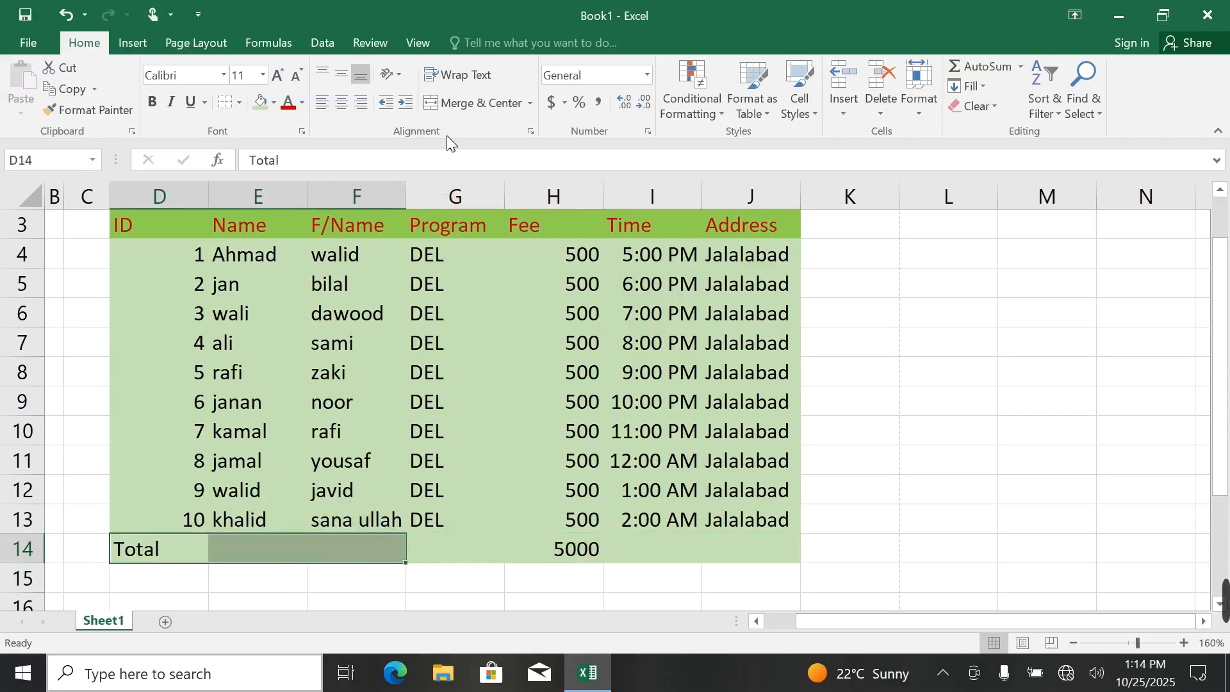
{"action": "left_click", "coordinate": [479, 103]}
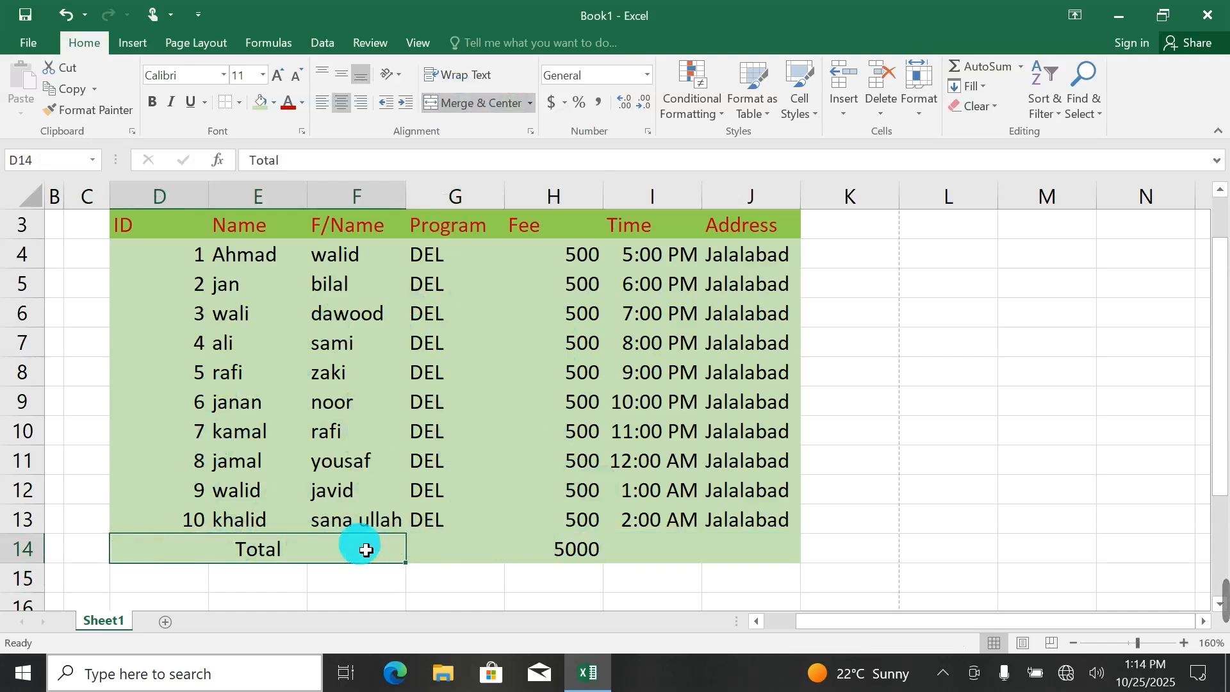
{"action": "left_click", "coordinate": [471, 553]}
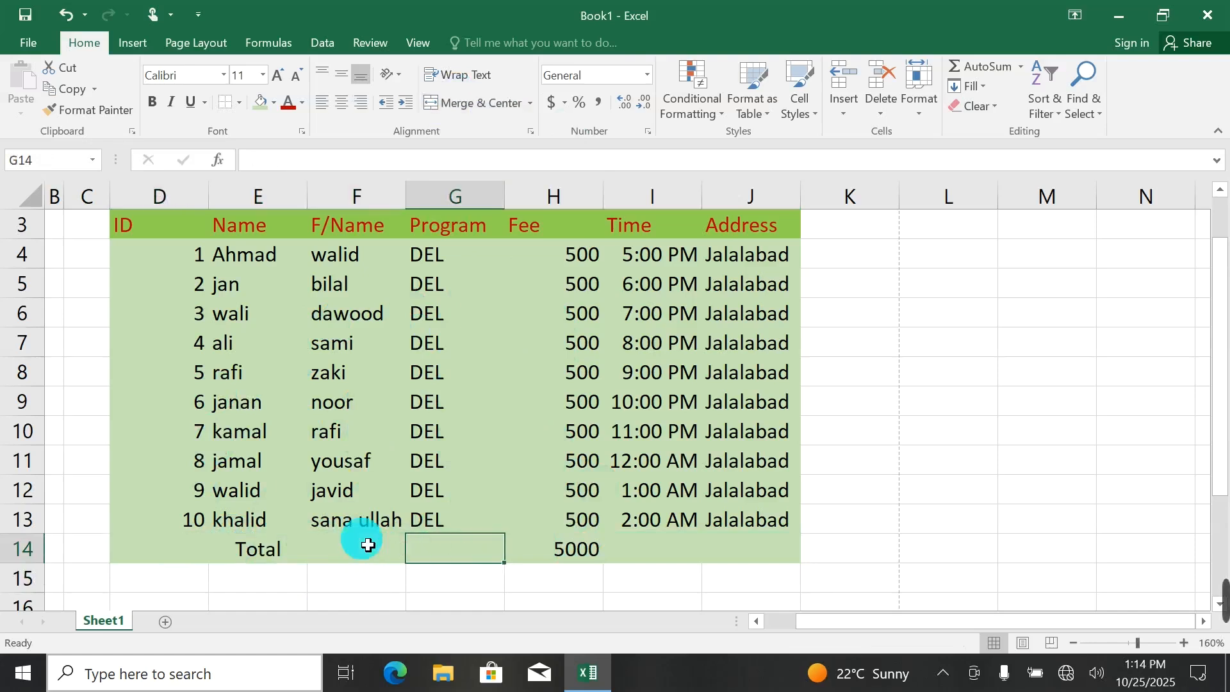
Apply a Bottom Double Border to the student rows D4 to J13 and check it in the print preview.
{"action": "left_click_drag", "start_coordinate": [170, 516], "coordinate": [776, 307]}
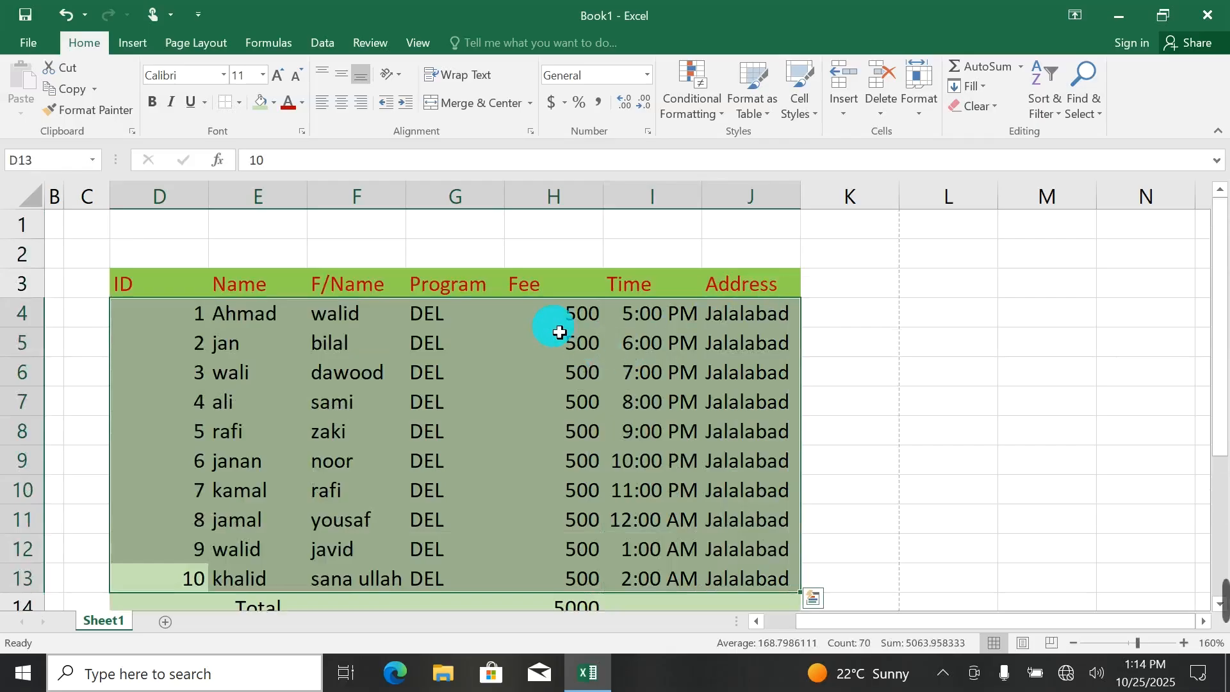
{"action": "left_click", "coordinate": [232, 109]}
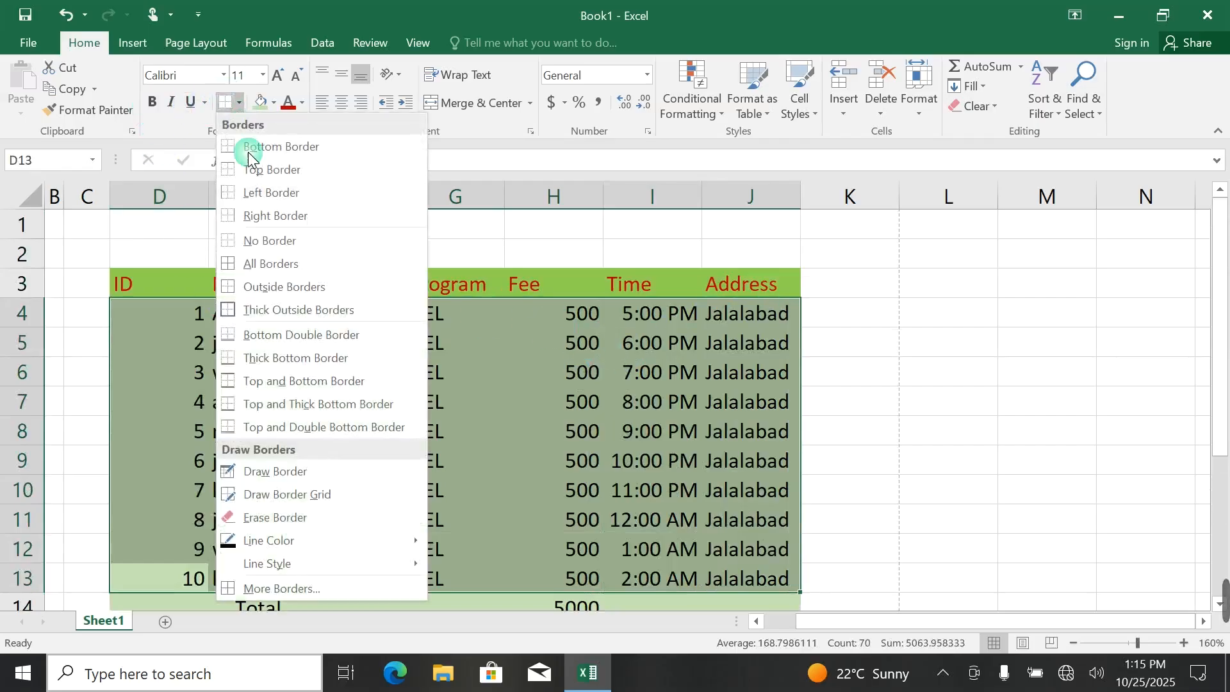
{"action": "left_click", "coordinate": [282, 332]}
{"action": "scroll", "coordinate": [485, 364], "scroll_direction": "down", "scroll_amount": 1}
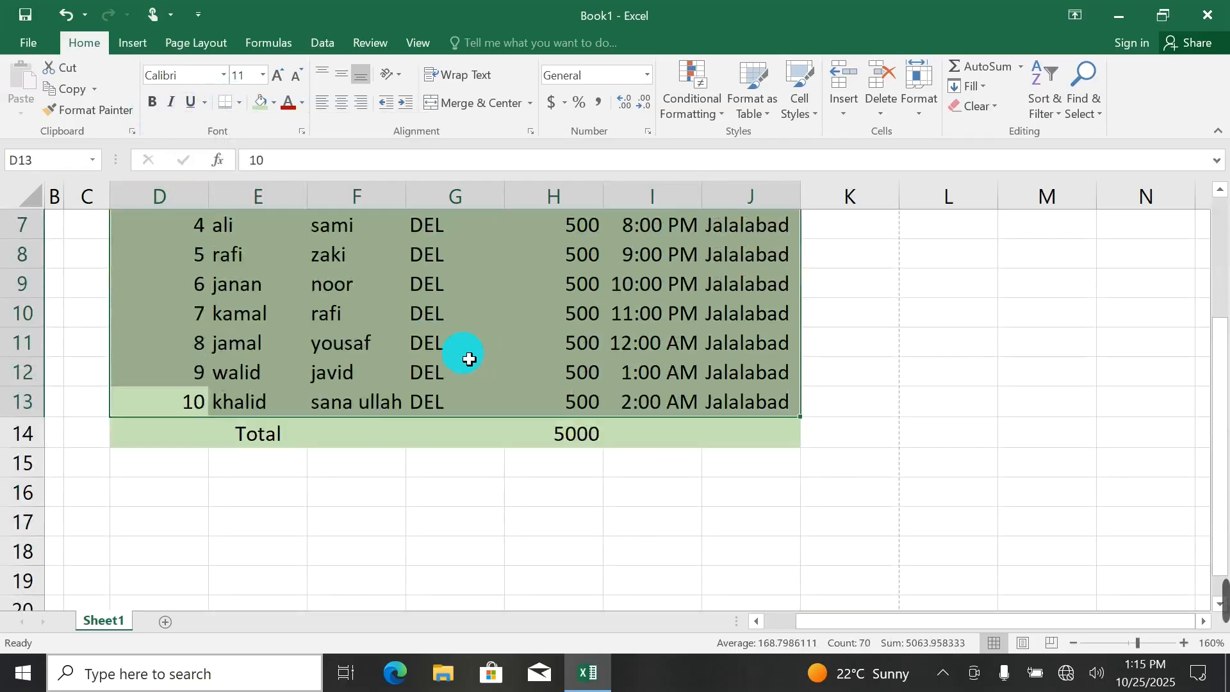
{"action": "left_click", "coordinate": [383, 338]}
{"action": "key", "text": "ctrl+p"}
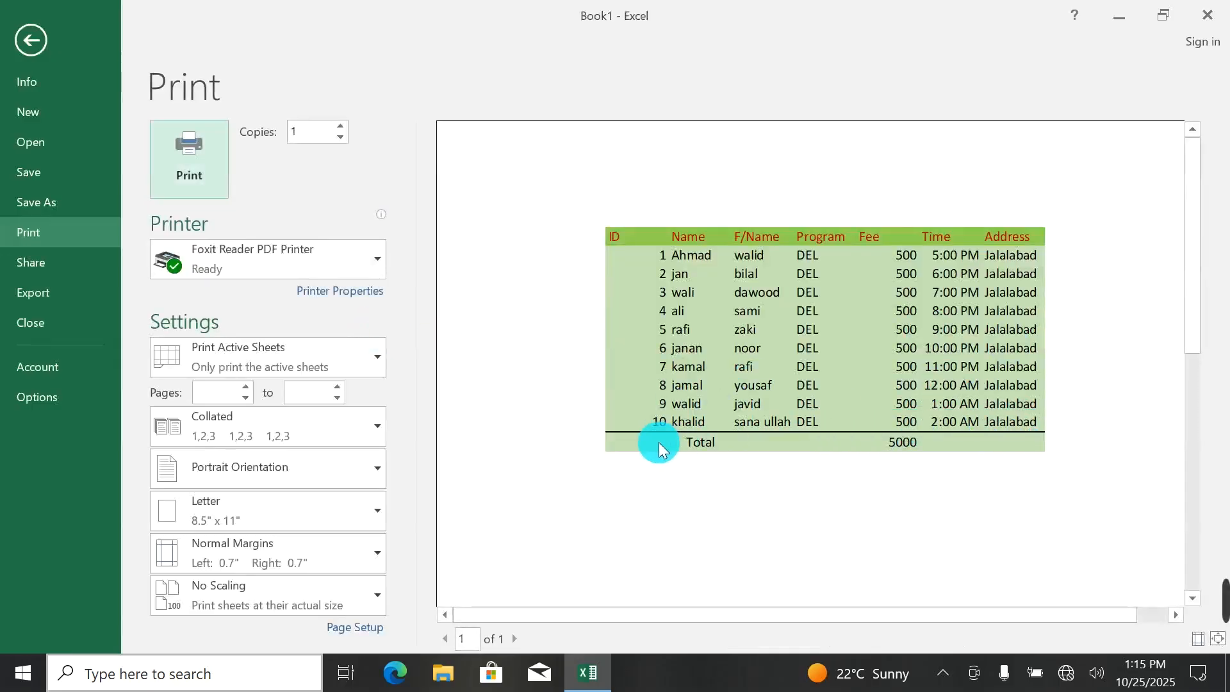
{"action": "left_click", "coordinate": [24, 41]}
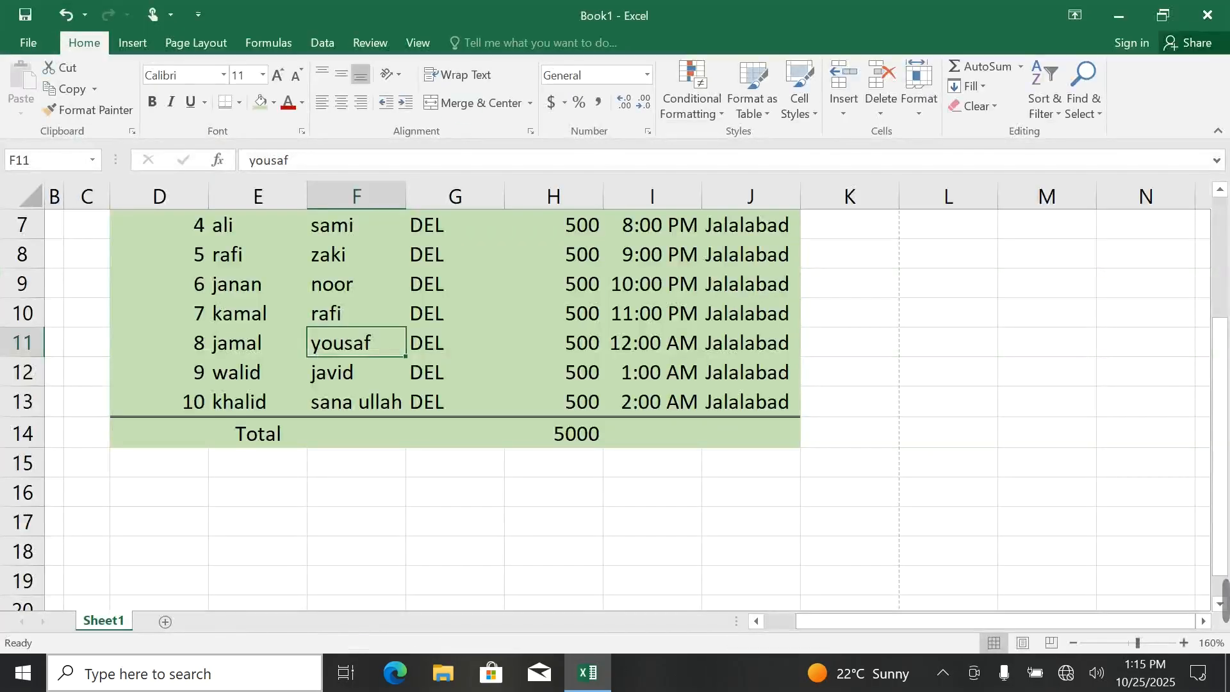
Clear the double border by applying No Border to the whole table, total row included.
{"action": "key", "text": "ctrl+a"}
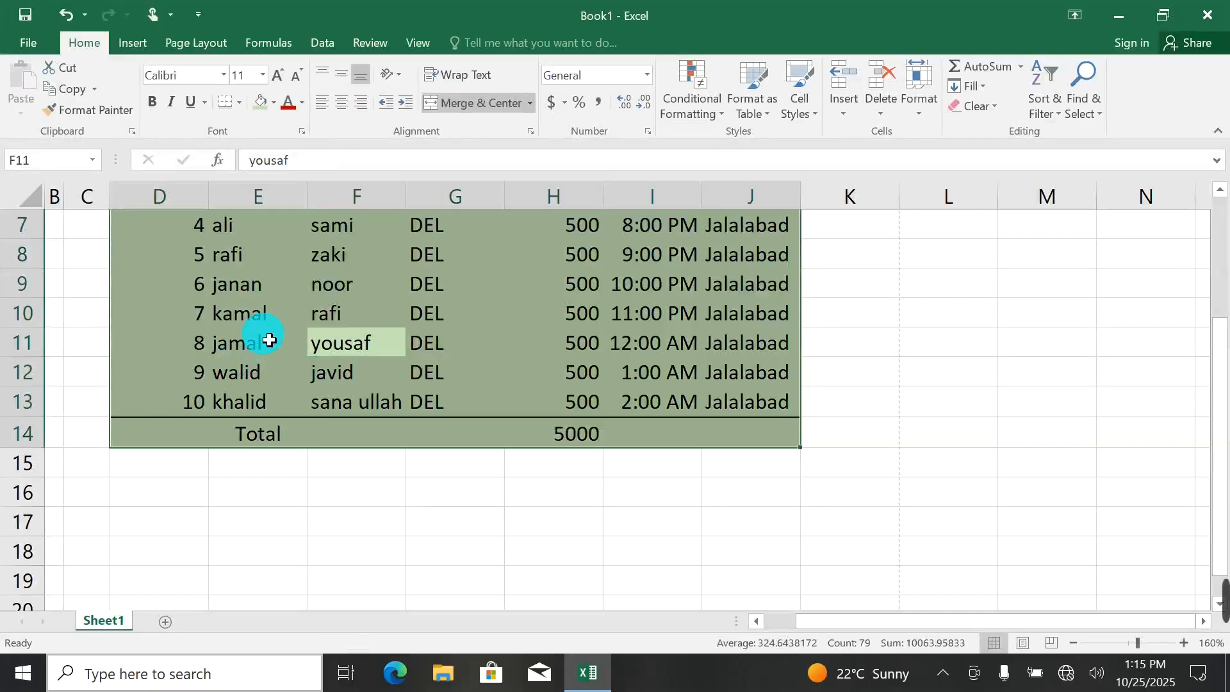
{"action": "left_click", "coordinate": [241, 101]}
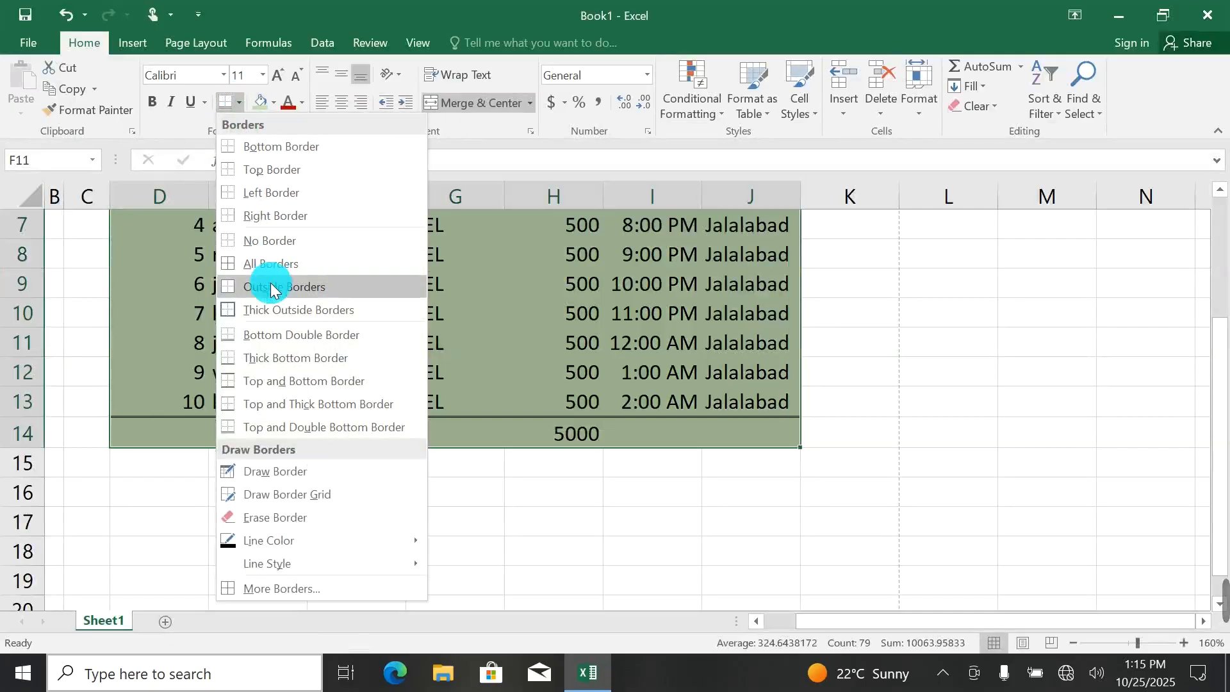
{"action": "left_click", "coordinate": [258, 249]}
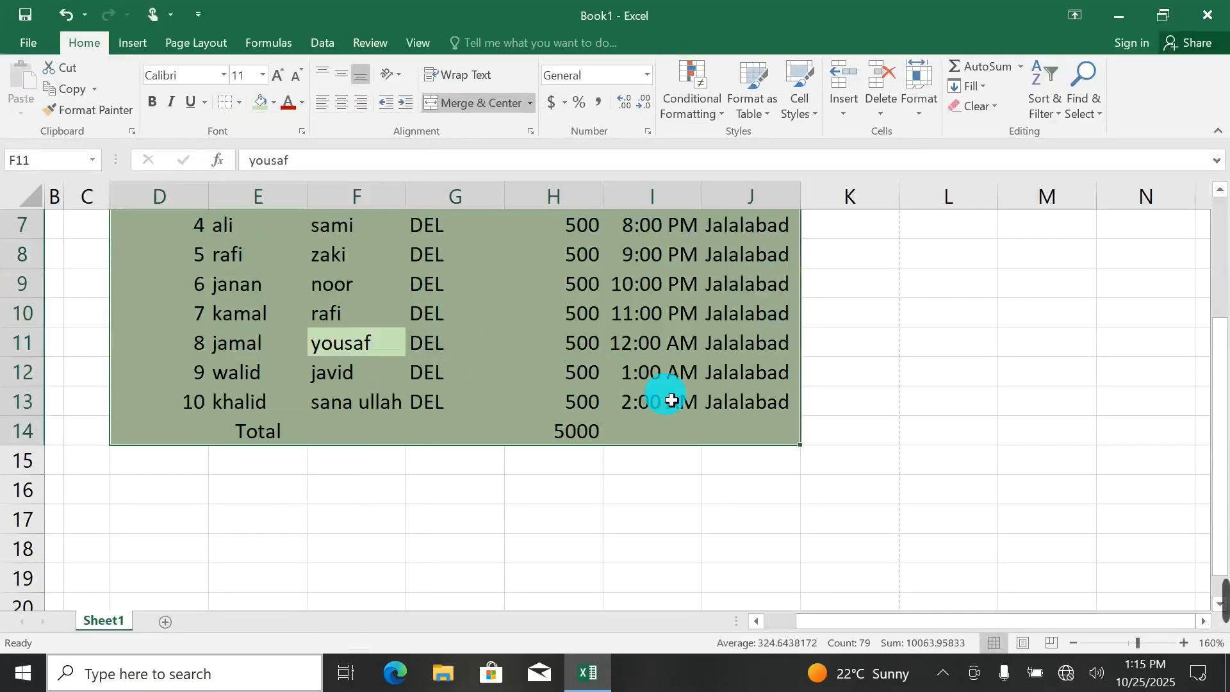
Apply a Thick Bottom Border to the whole table including the total row and check it in the print preview.
{"action": "left_click", "coordinate": [239, 99]}
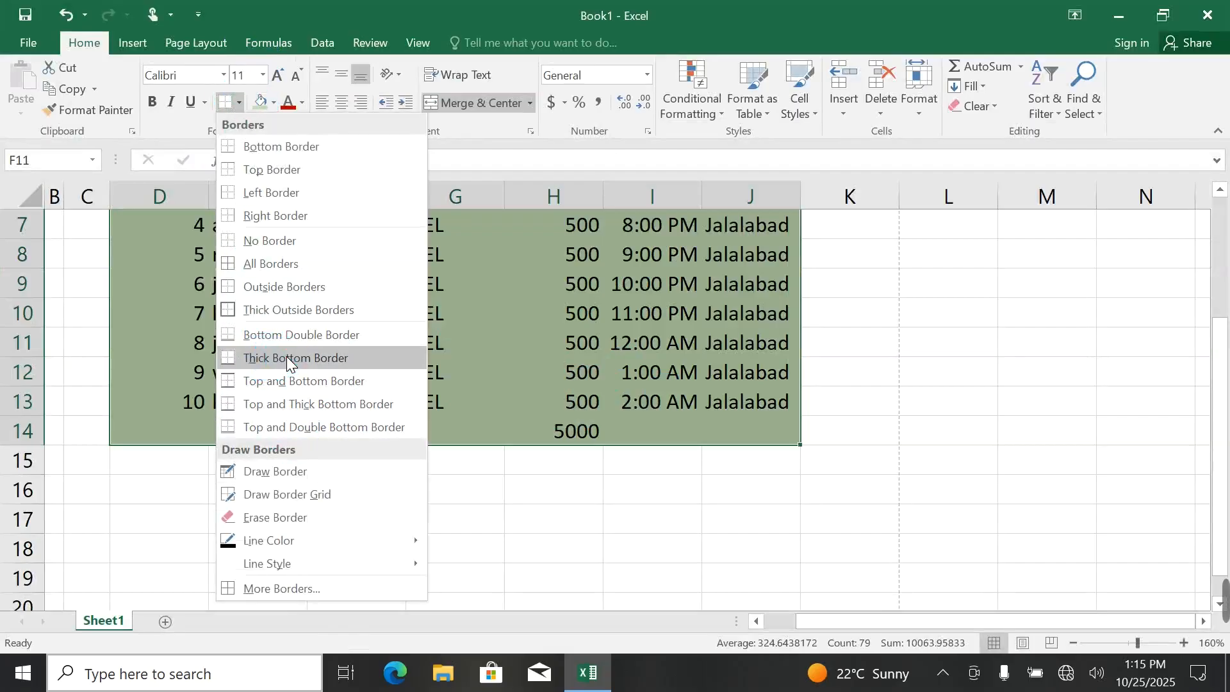
{"action": "left_click", "coordinate": [286, 356]}
{"action": "left_click", "coordinate": [494, 412]}
{"action": "key", "text": "ctrl+p"}
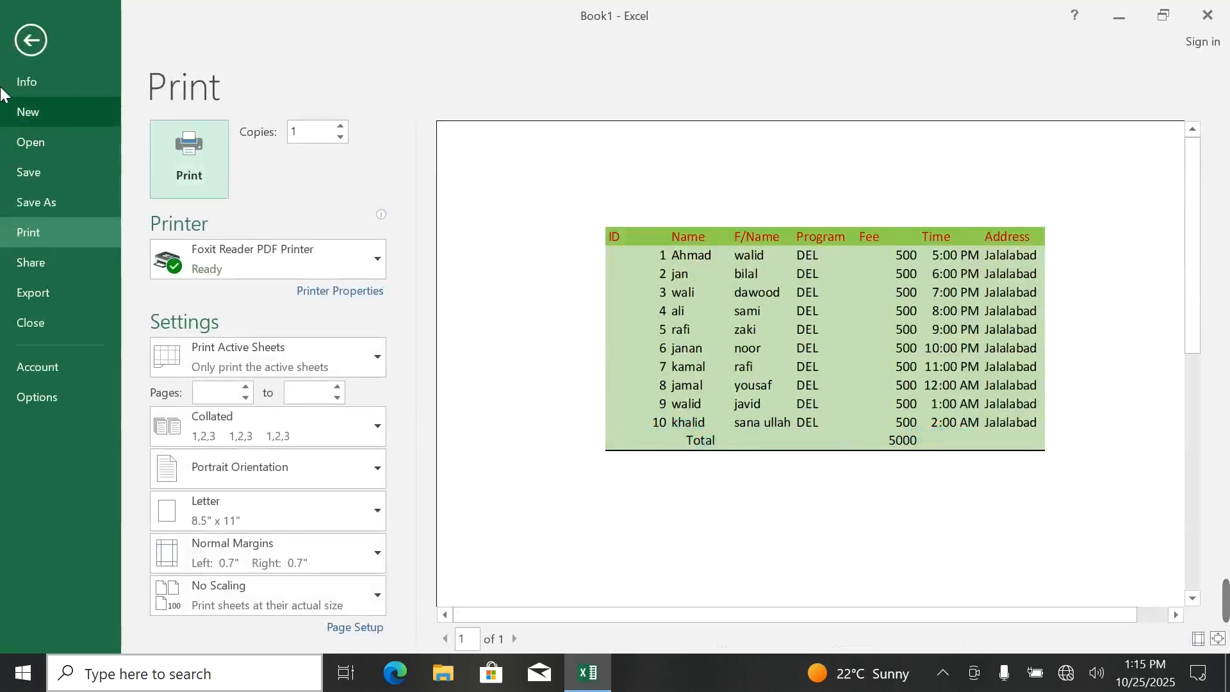
{"action": "left_click", "coordinate": [33, 41]}
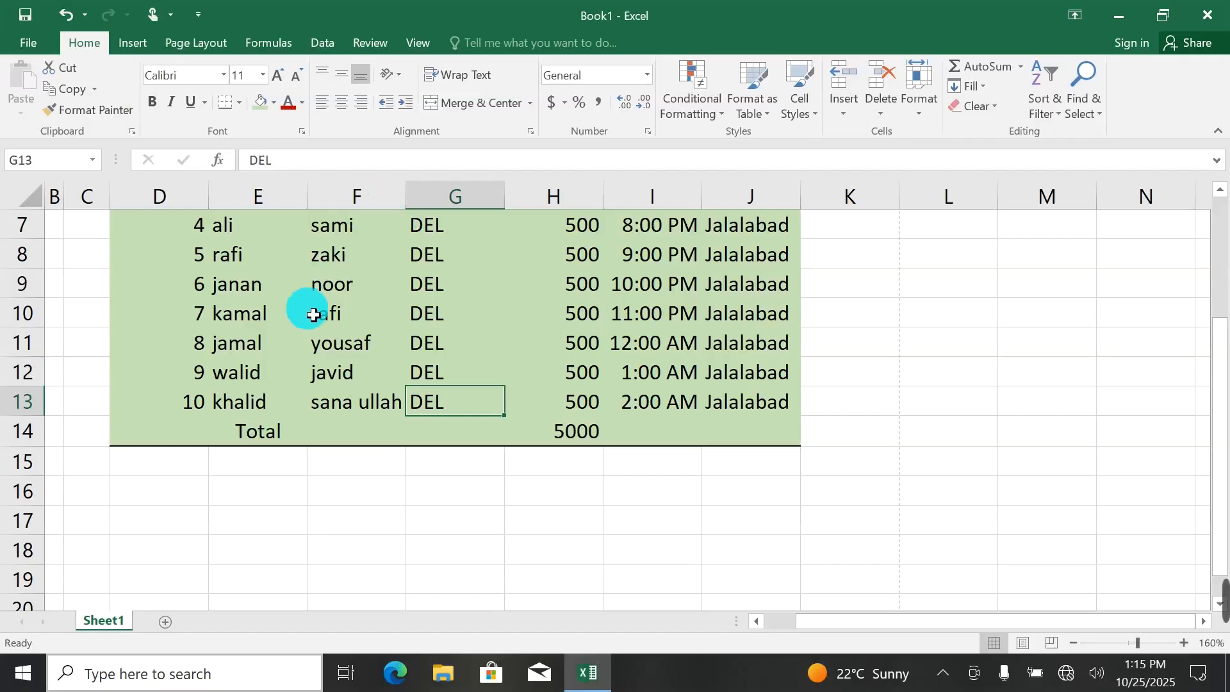
Clear the thick bottom border by applying No Border to the whole table, total row included.
{"action": "key", "text": "ctrl+a"}
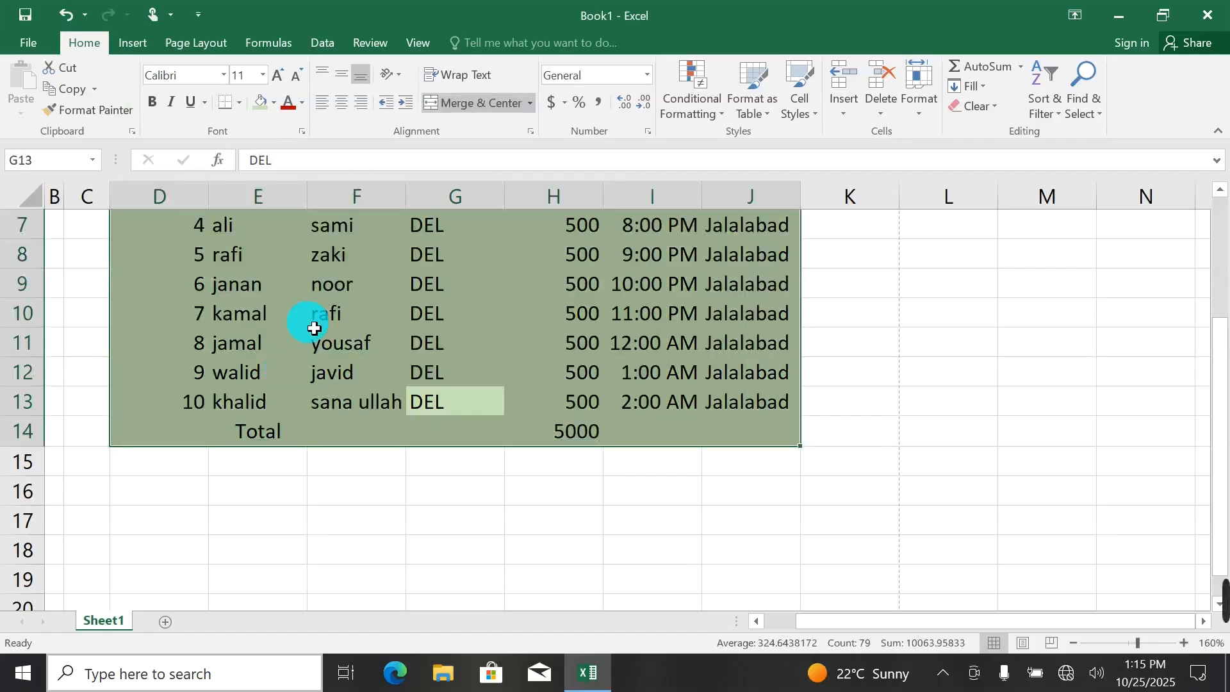
{"action": "left_click", "coordinate": [240, 101]}
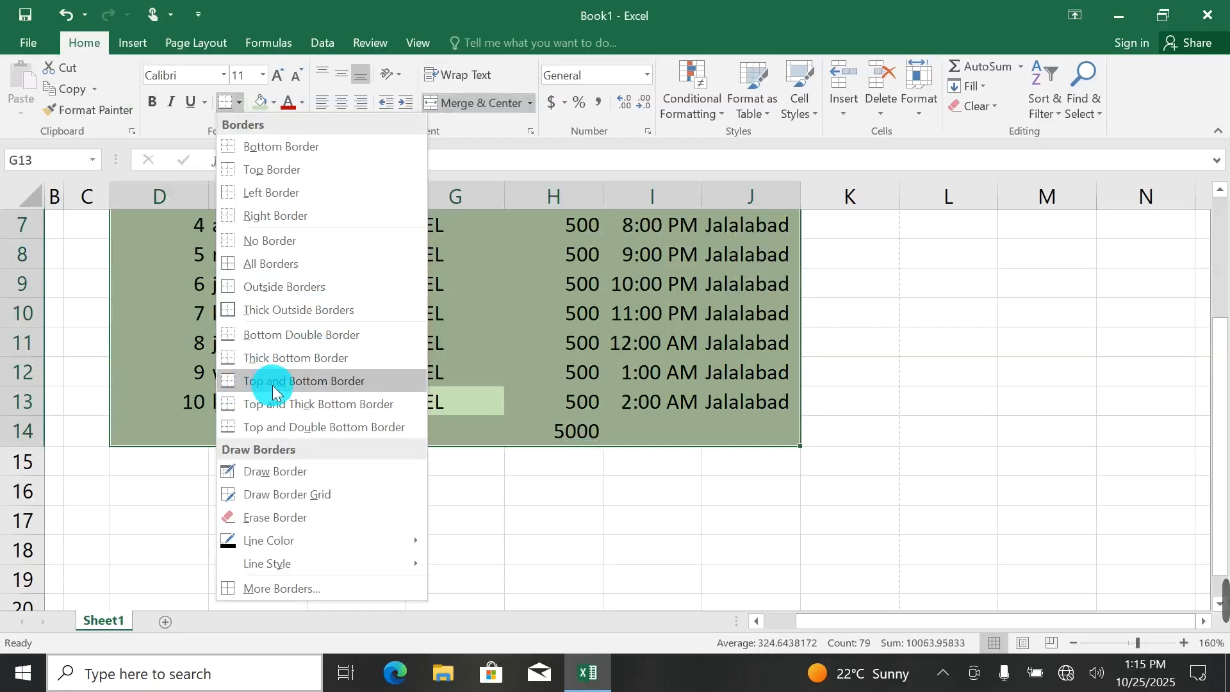
{"action": "left_click", "coordinate": [276, 263]}
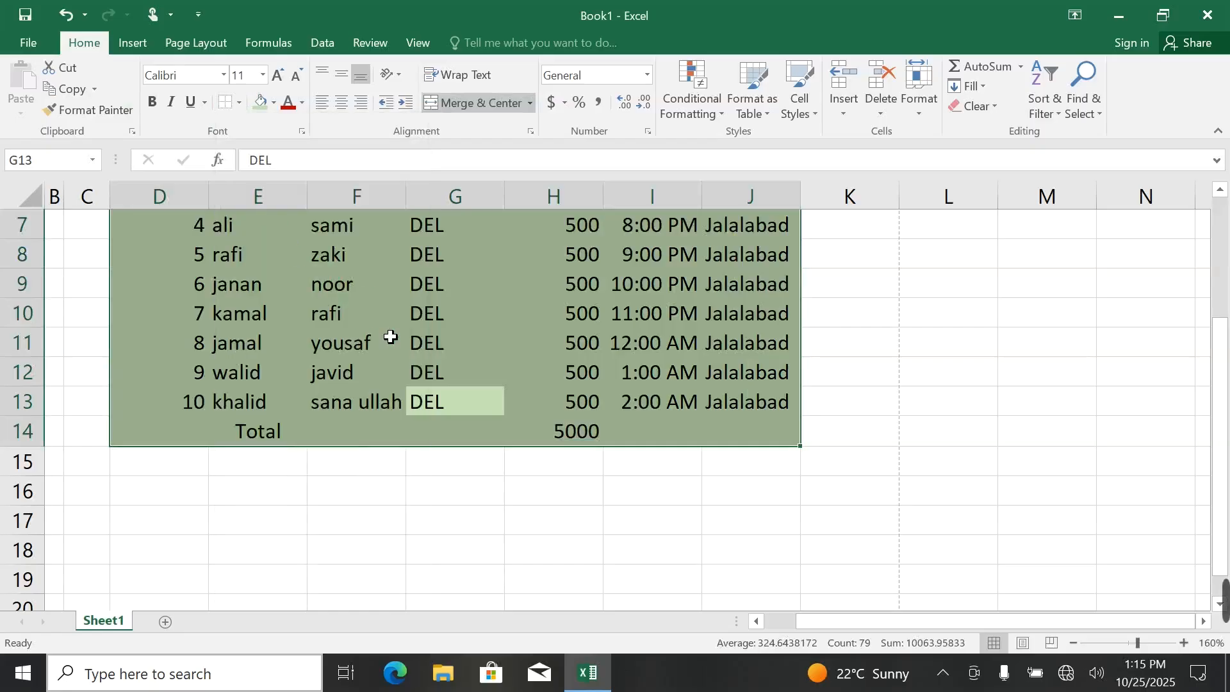
Apply a Top and Bottom Border to the whole table and check it in the print preview.
{"action": "left_click", "coordinate": [238, 106]}
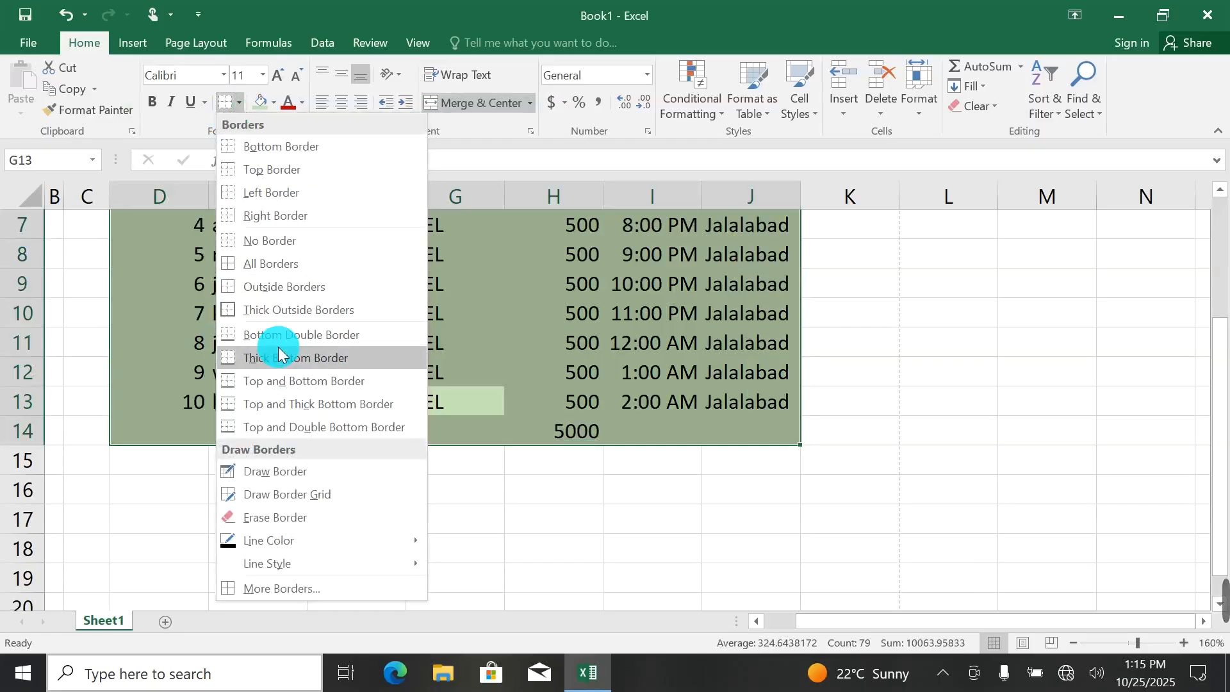
{"action": "left_click", "coordinate": [285, 382]}
{"action": "key", "text": "ctrl+p"}
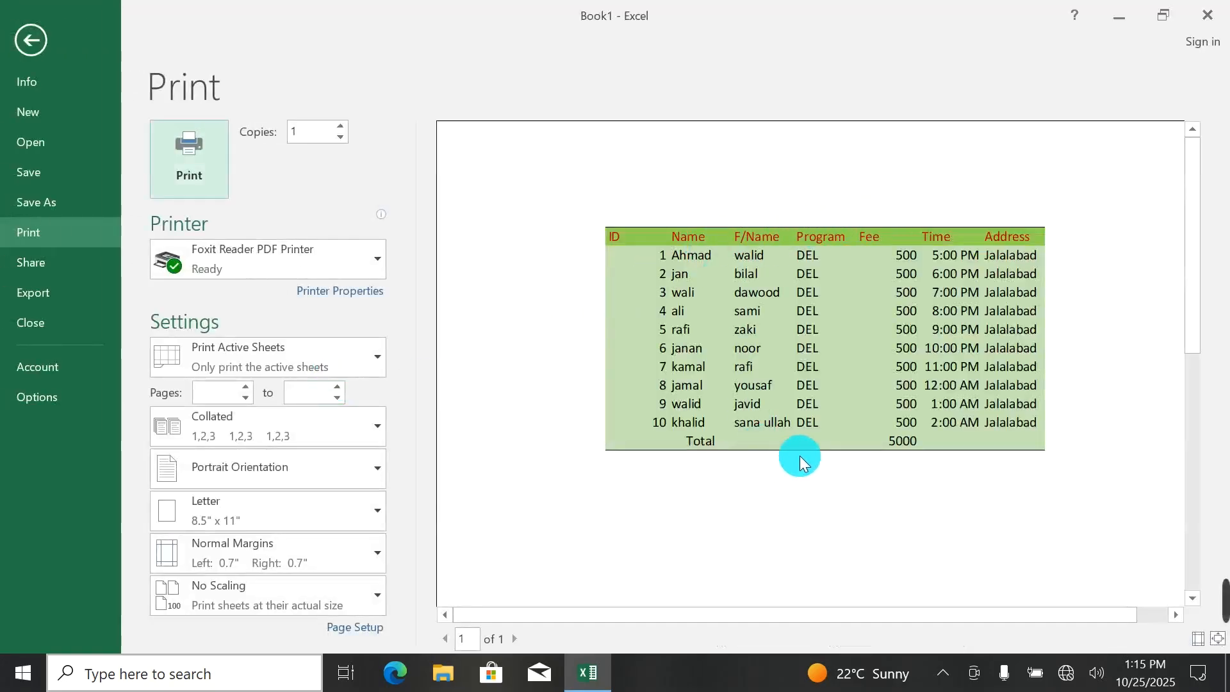
{"action": "left_click", "coordinate": [32, 39]}
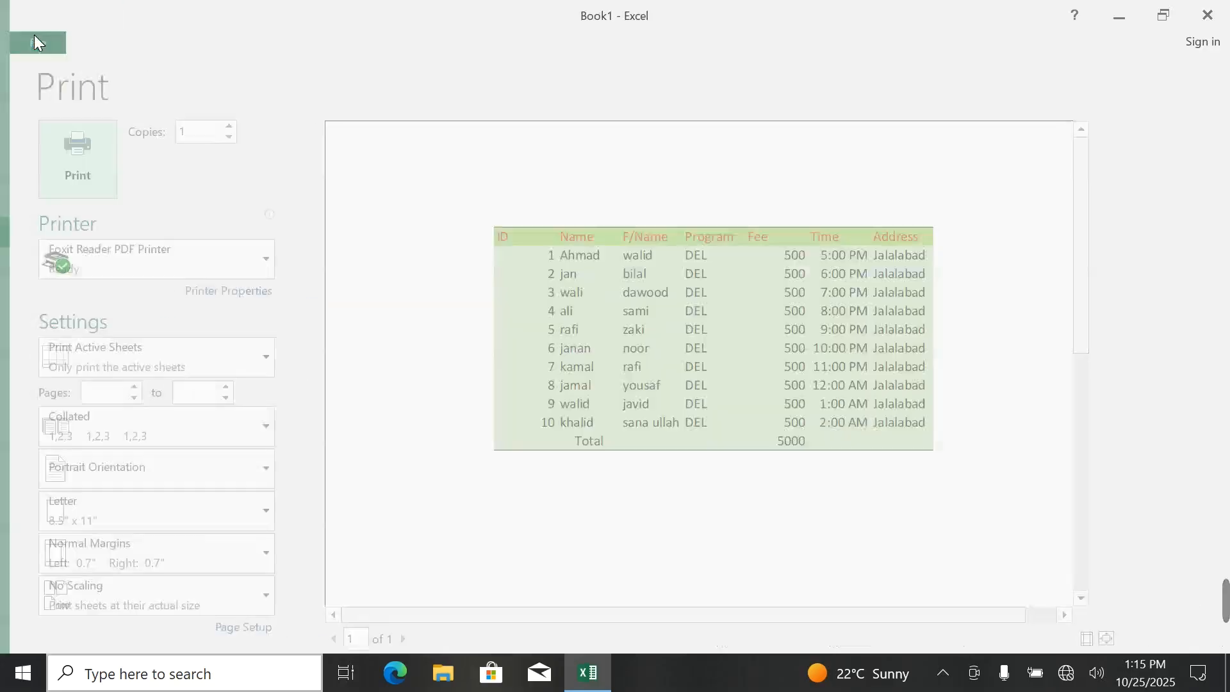
Replace the table's borders with a Top and Thick Bottom Border and check it in the print preview.
{"action": "left_click", "coordinate": [239, 102]}
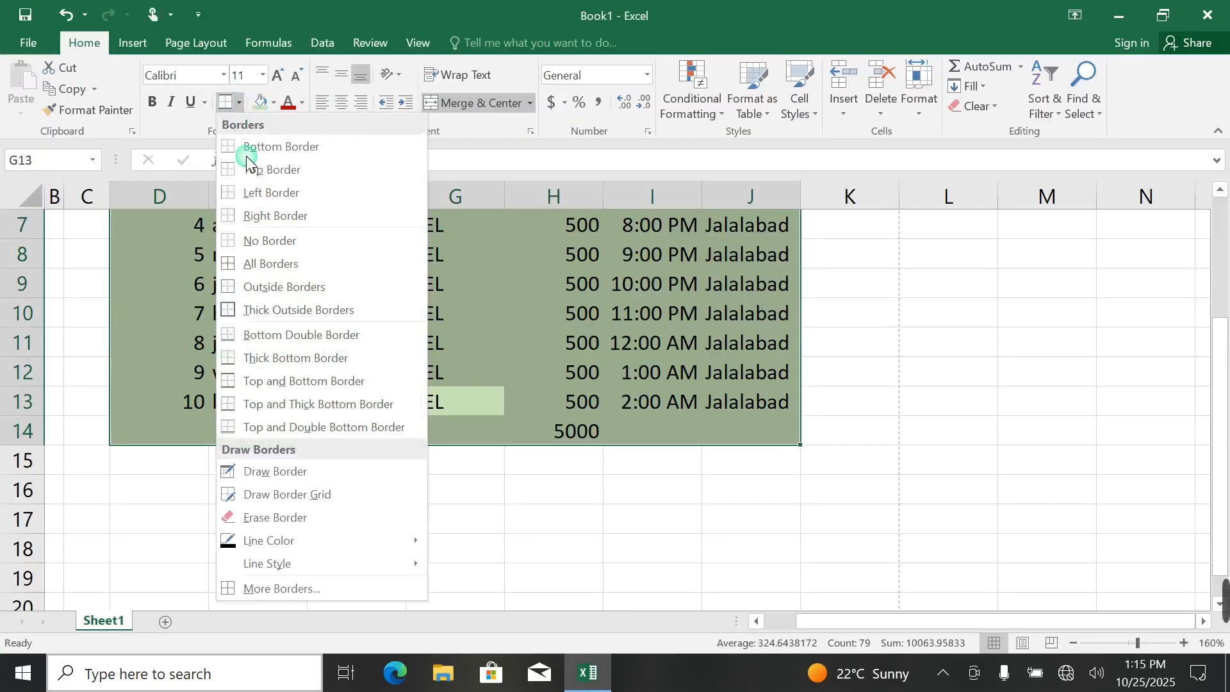
{"action": "left_click", "coordinate": [269, 235]}
{"action": "left_click", "coordinate": [239, 102]}
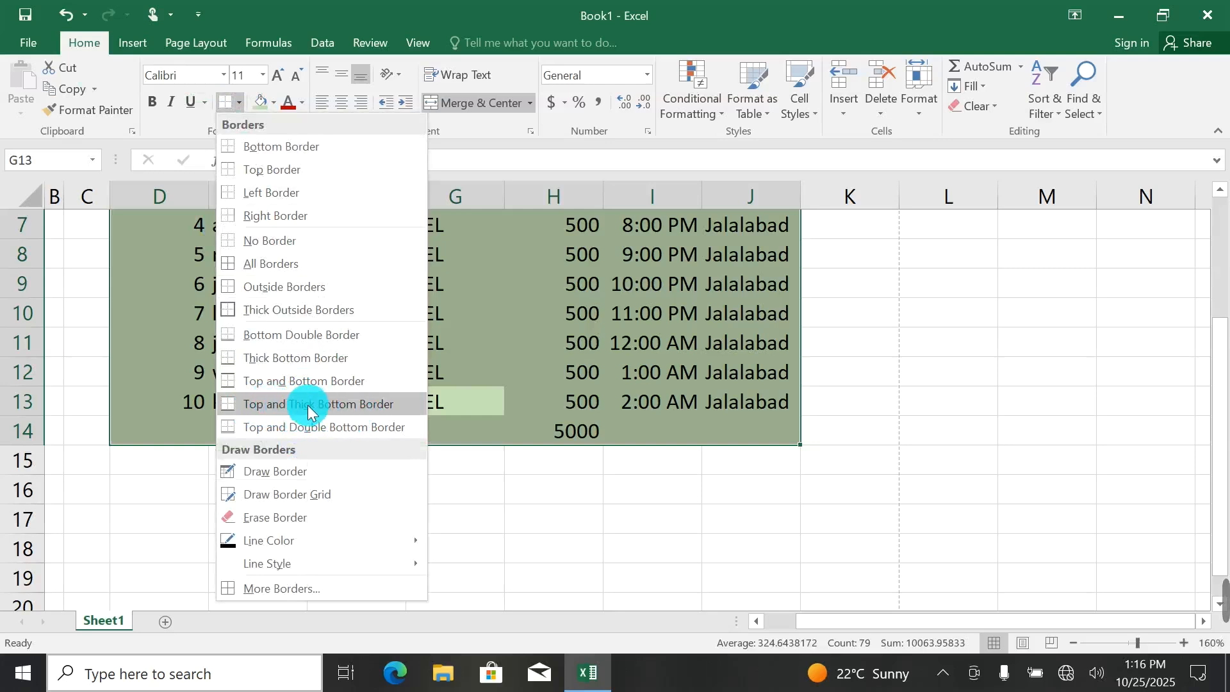
{"action": "left_click", "coordinate": [247, 404]}
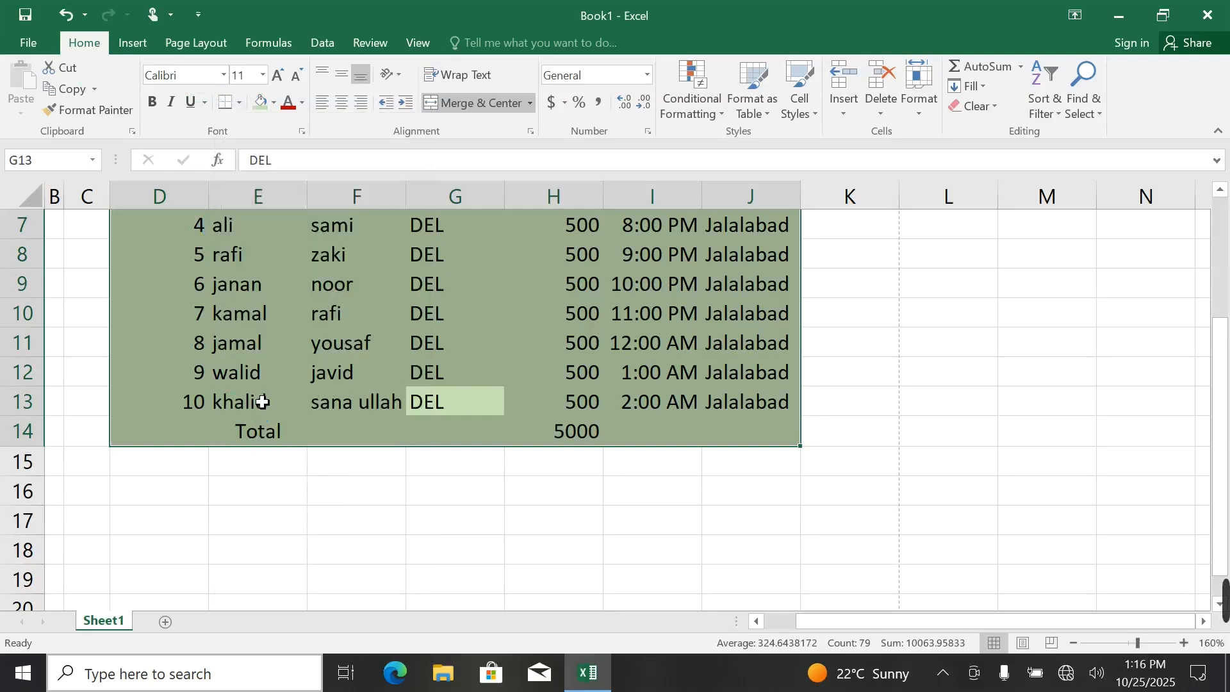
{"action": "left_click", "coordinate": [475, 366]}
{"action": "key", "text": "ctrl+p"}
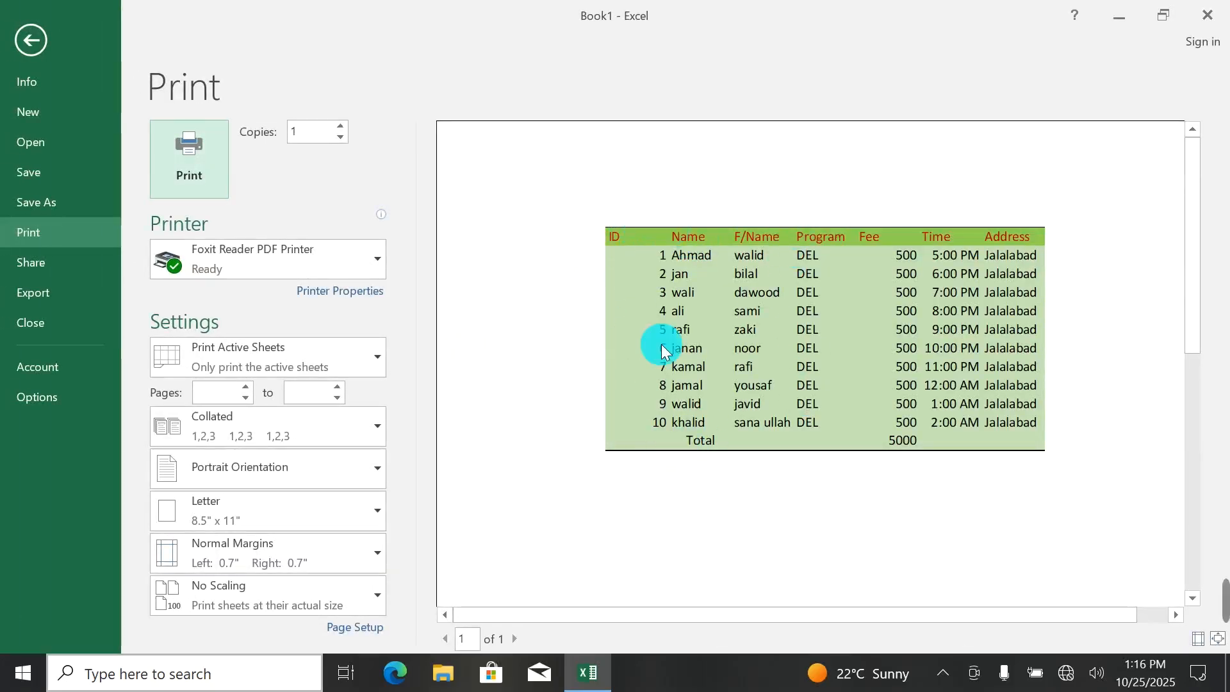
{"action": "left_click", "coordinate": [39, 42]}
Clear all borders by applying No Border to the entire worksheet.
{"action": "left_click", "coordinate": [364, 340]}
{"action": "key", "text": "ctrl+a"}
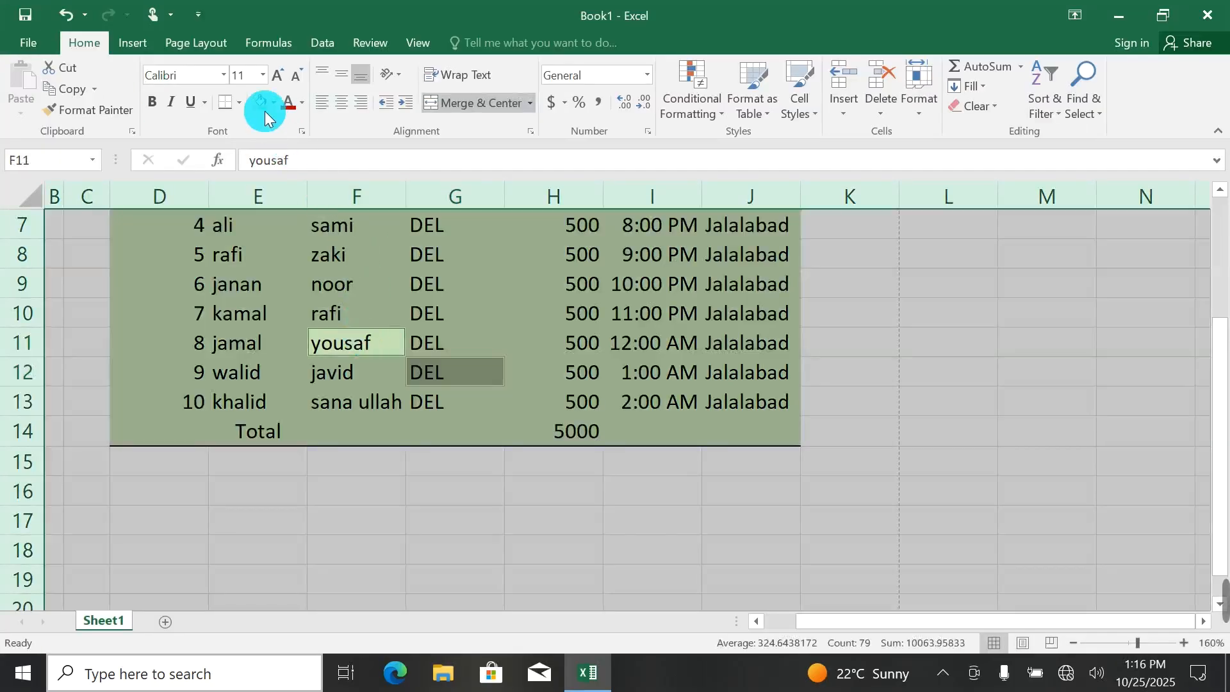
{"action": "left_click", "coordinate": [238, 102]}
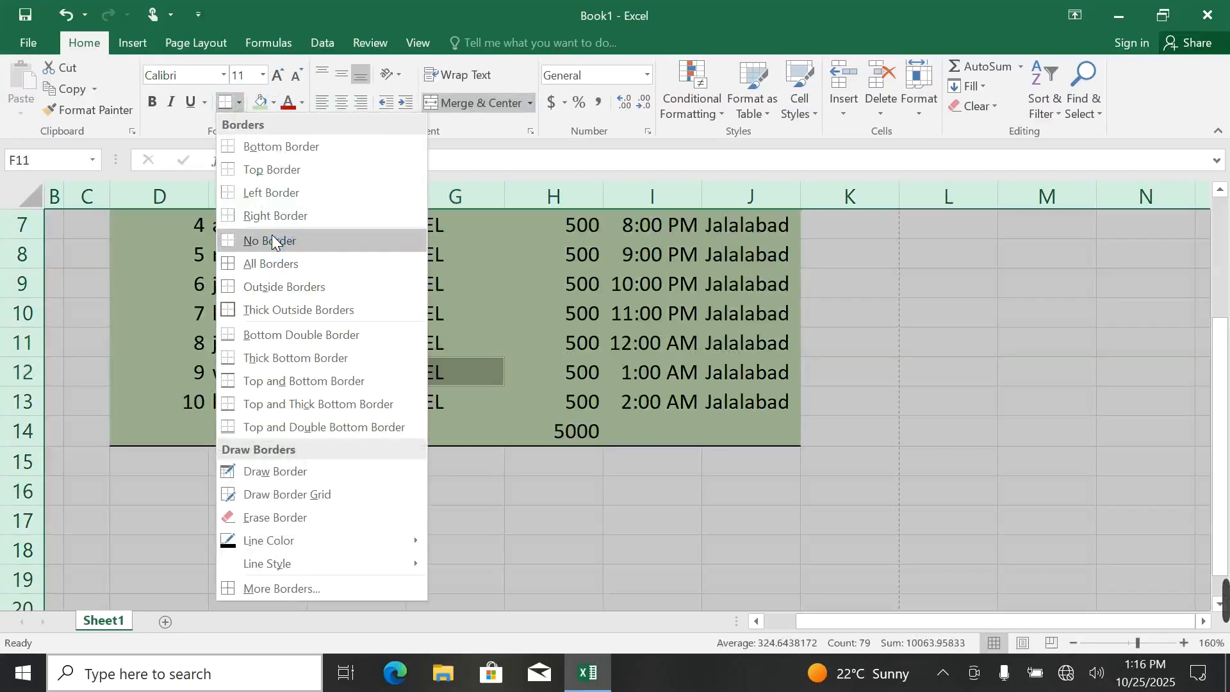
{"action": "left_click", "coordinate": [277, 239]}
Apply a Top and Double Bottom Border to the entire worksheet selection and deselect it.
{"action": "left_click", "coordinate": [237, 104]}
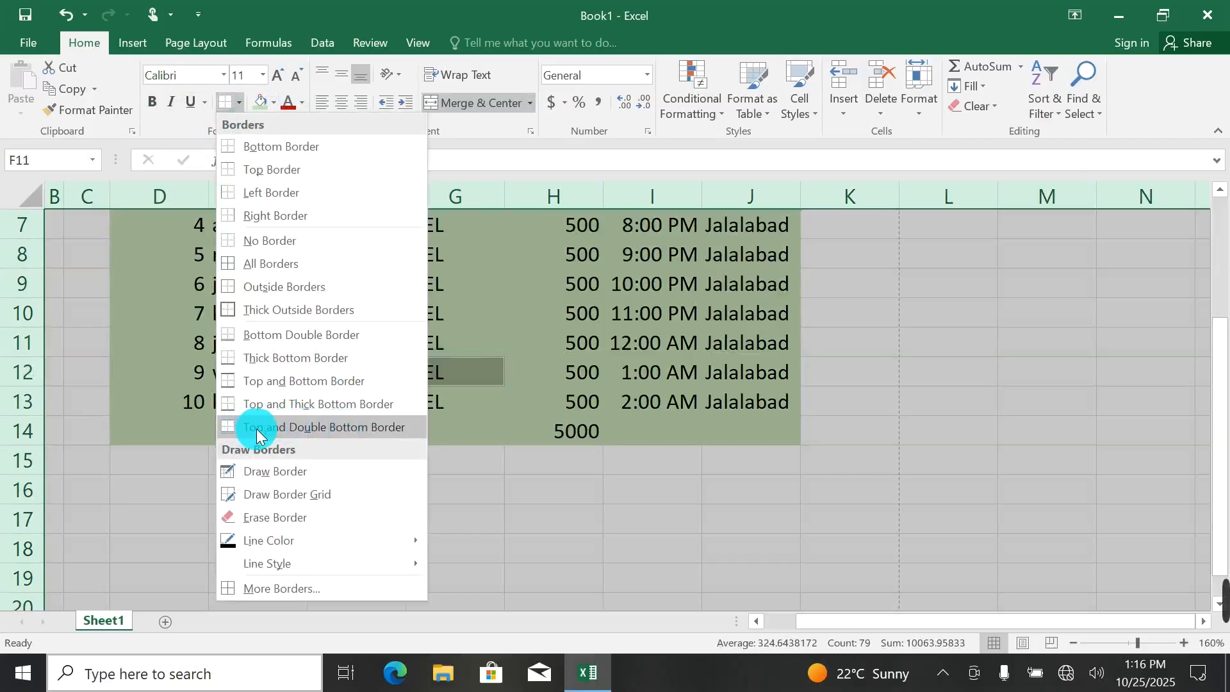
{"action": "left_click", "coordinate": [378, 428]}
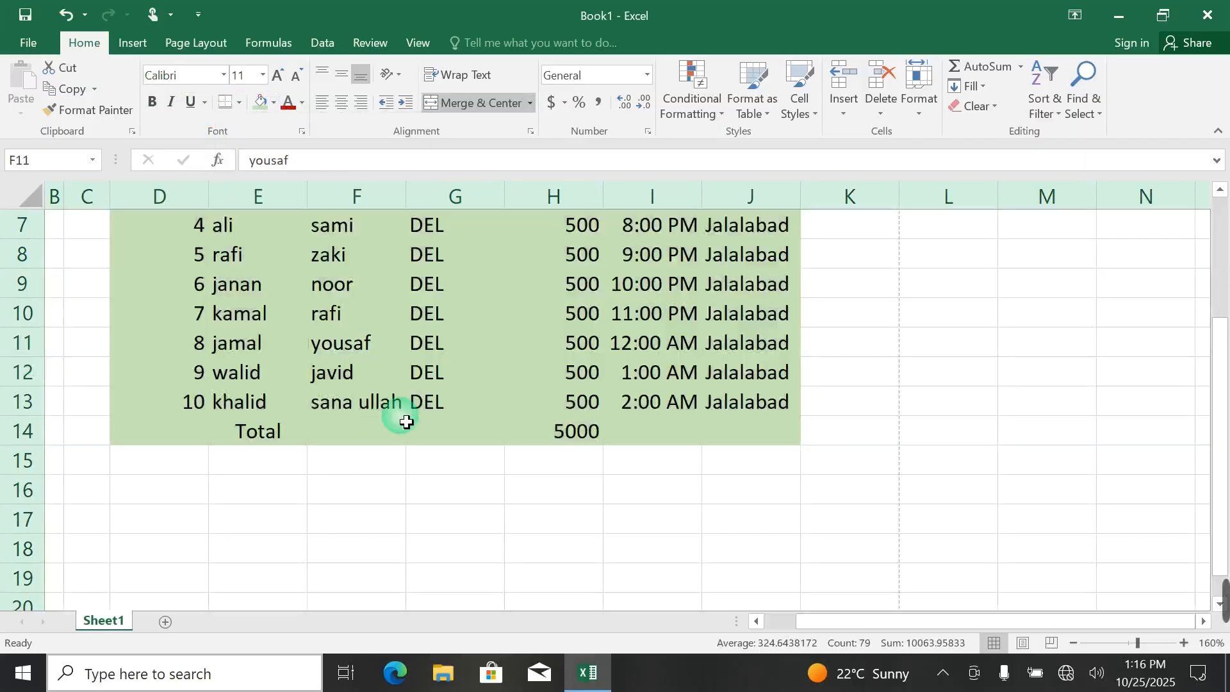
{"action": "left_click", "coordinate": [448, 354]}
{"action": "left_click", "coordinate": [623, 432]}
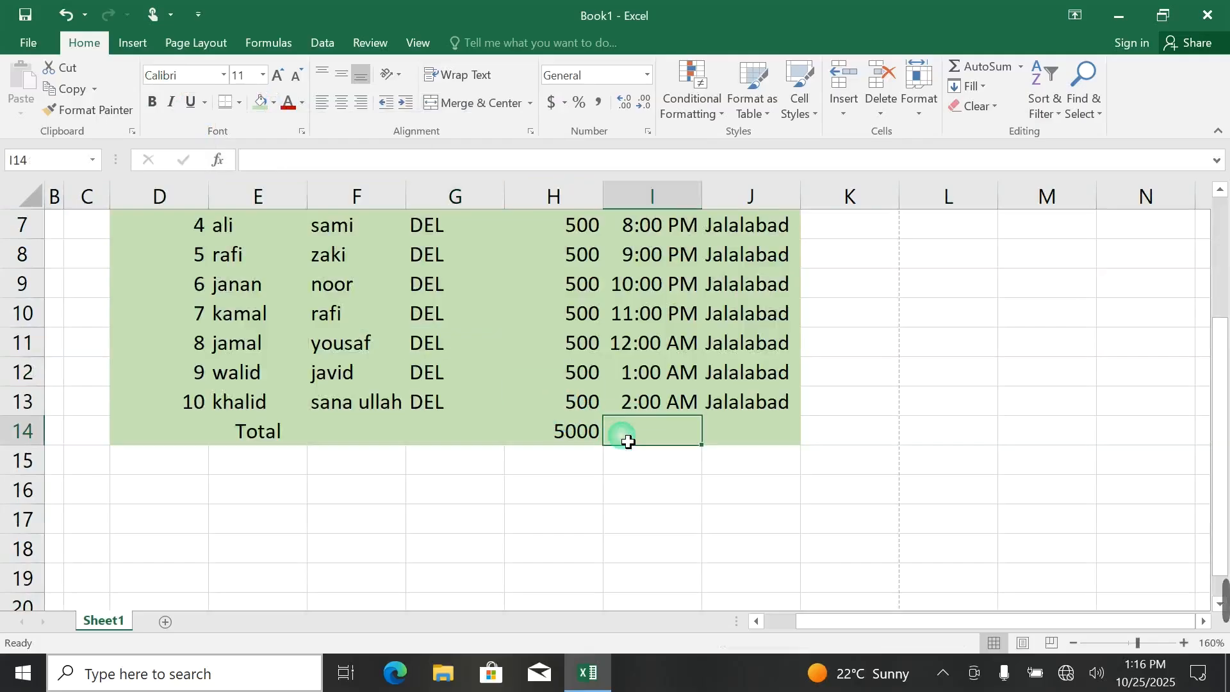
Apply a Top and Double Bottom Border to the table D3 to J14 only and check it in the print preview.
{"action": "key", "text": "ctrl+a"}
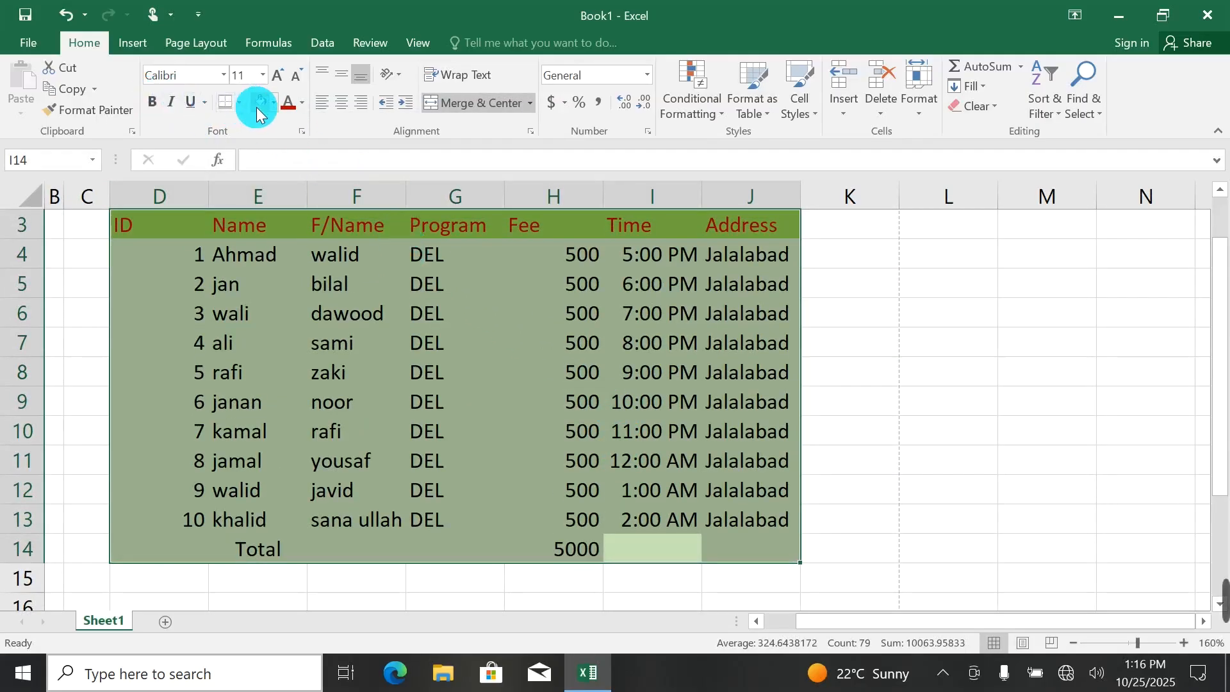
{"action": "left_click", "coordinate": [476, 437]}
{"action": "key", "text": "ctrl+p"}
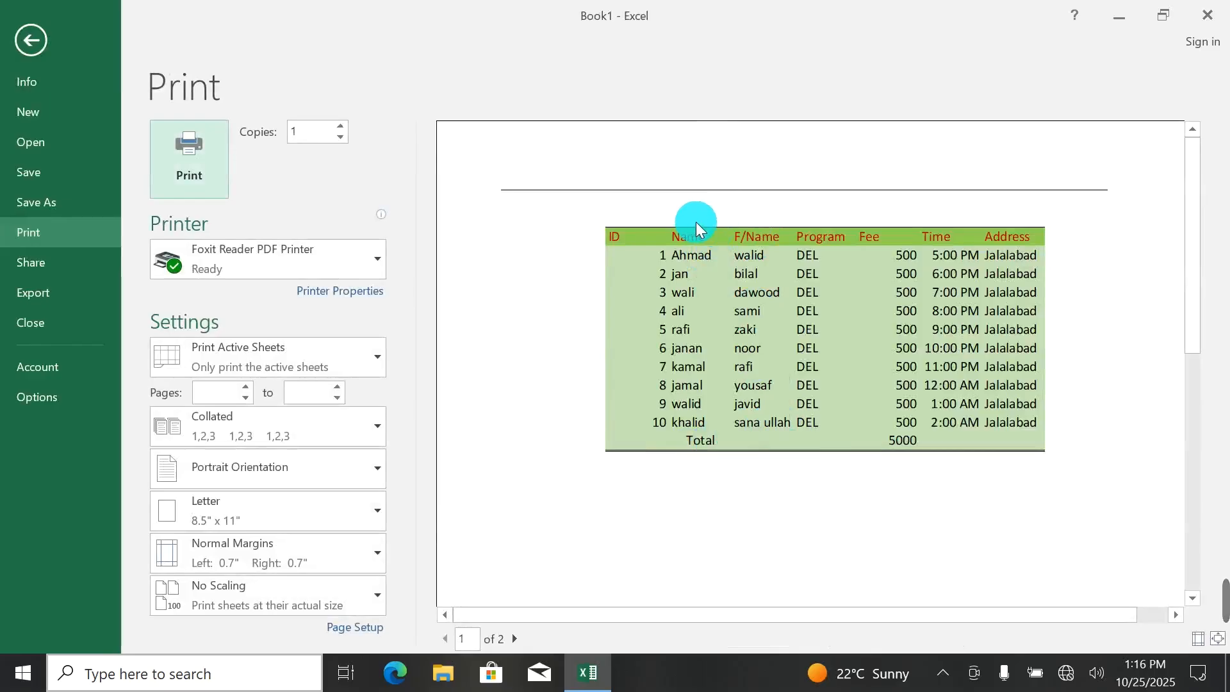
{"action": "left_click", "coordinate": [25, 27]}
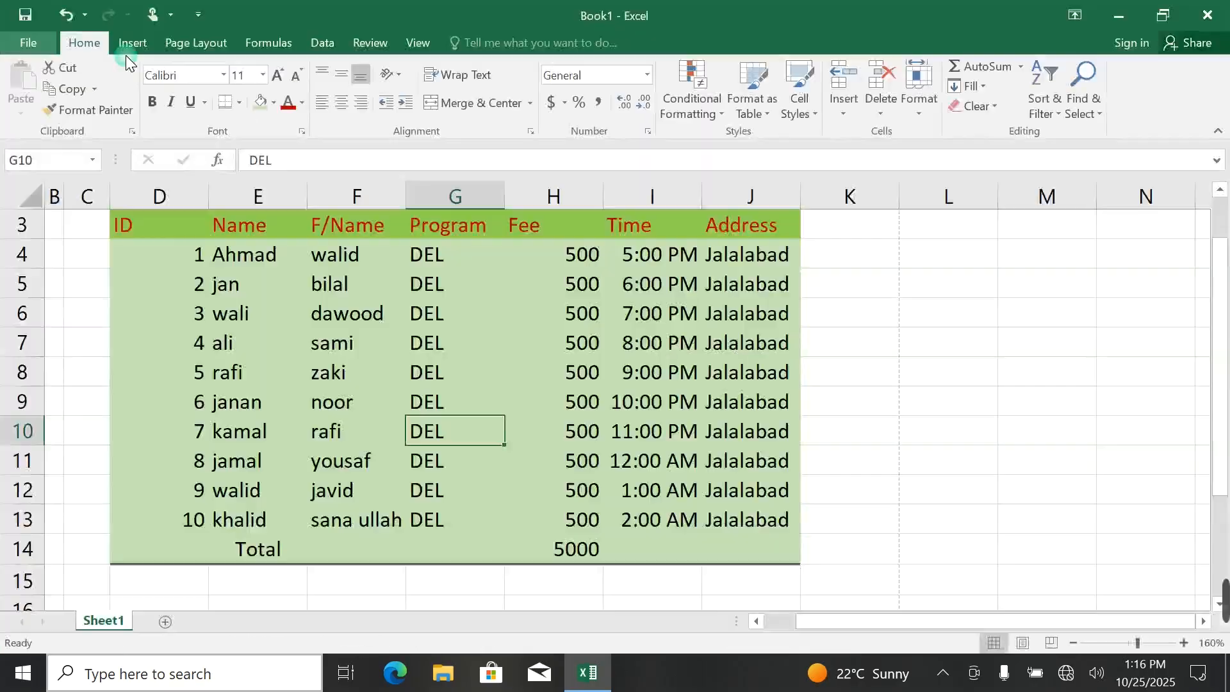
Remove the double bottom border by applying No Border to the table D3 to J14.
{"action": "left_click", "coordinate": [239, 103]}
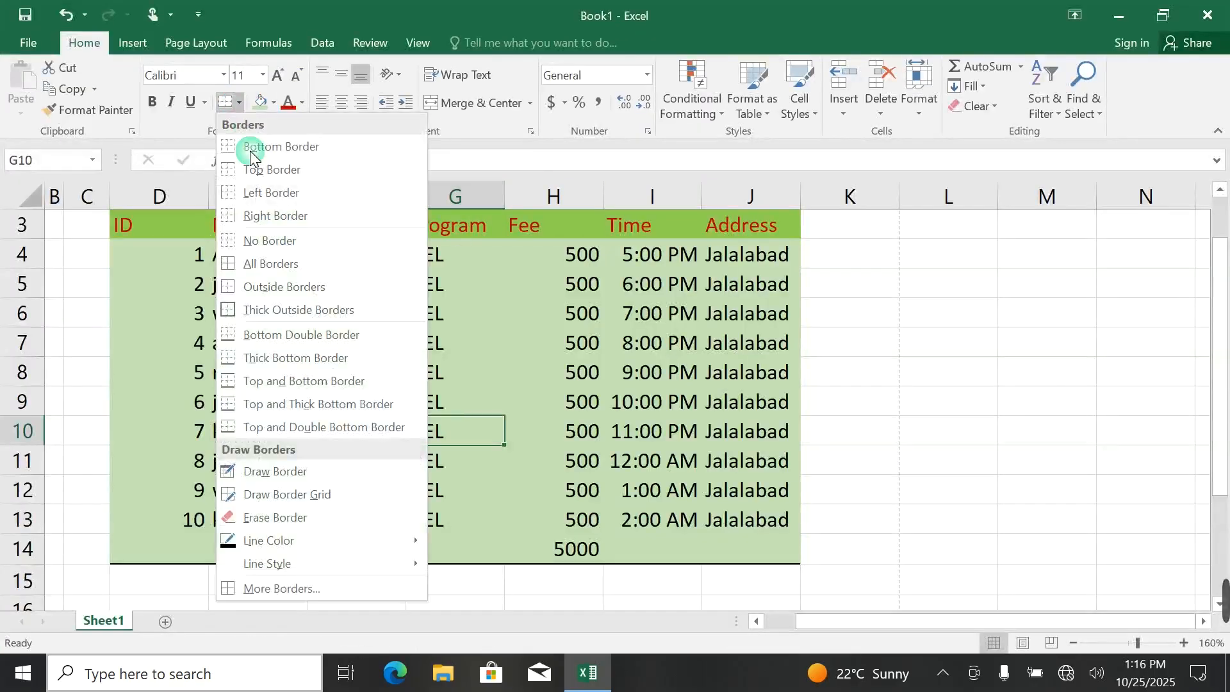
{"action": "left_click", "coordinate": [283, 240]}
{"action": "key", "text": "ctrl+a"}
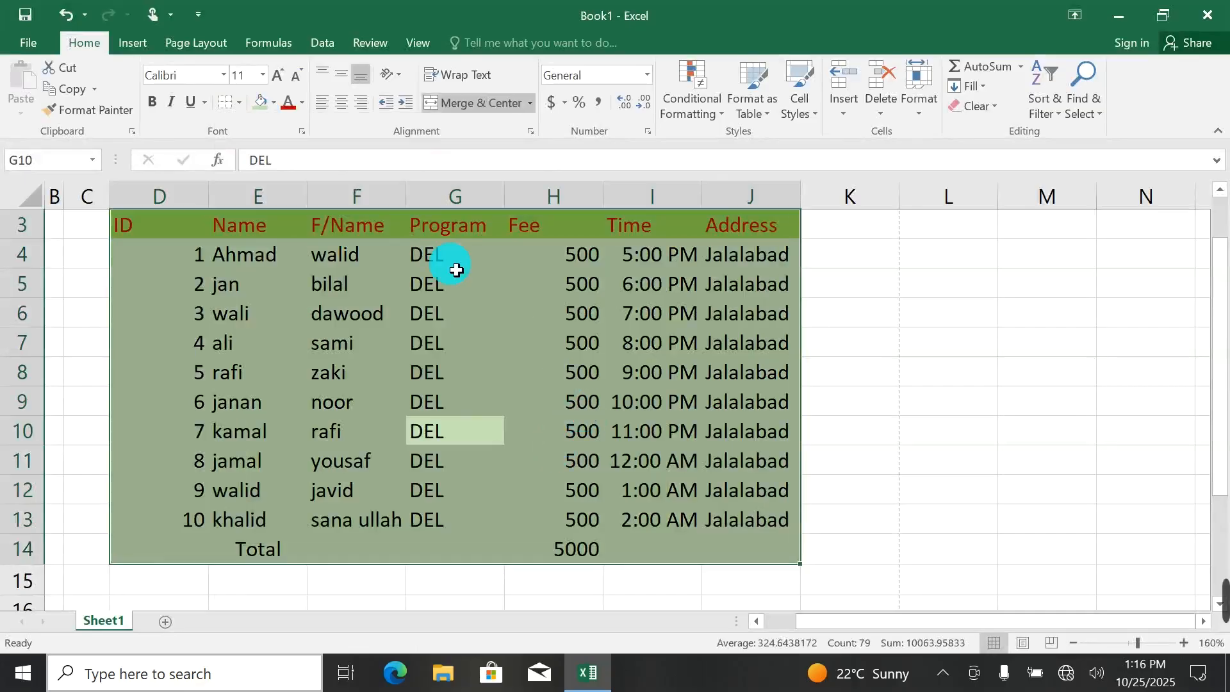
{"action": "left_click", "coordinate": [239, 103]}
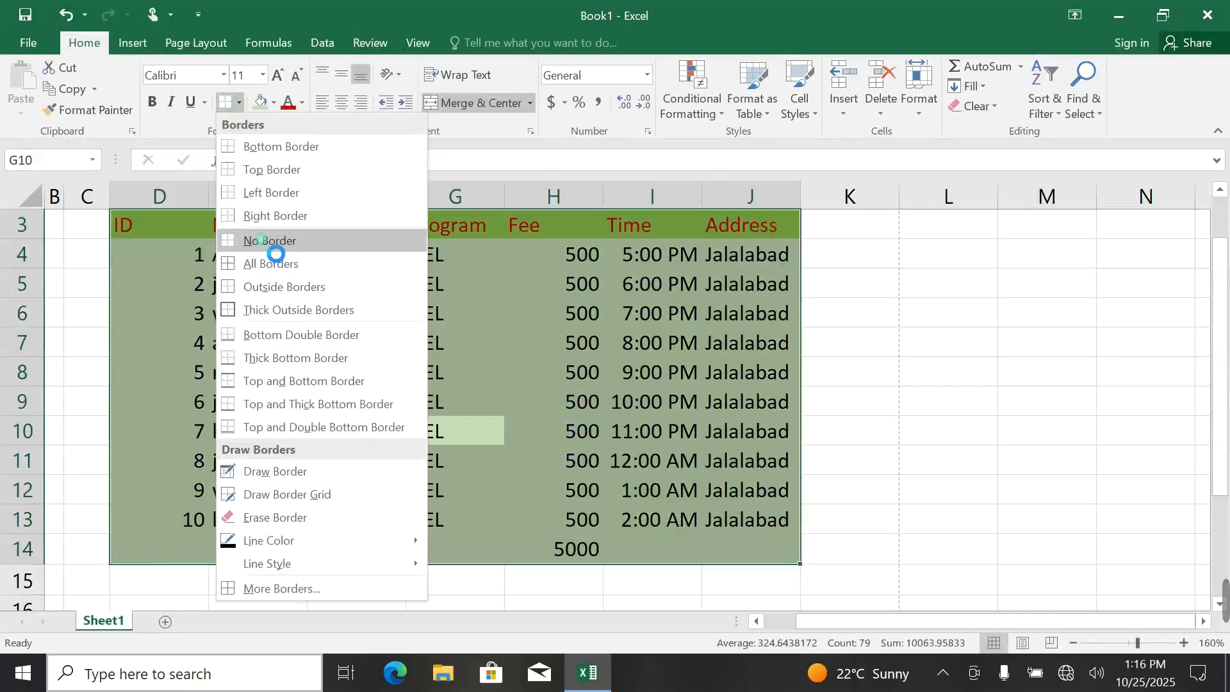
{"action": "left_click", "coordinate": [307, 241]}
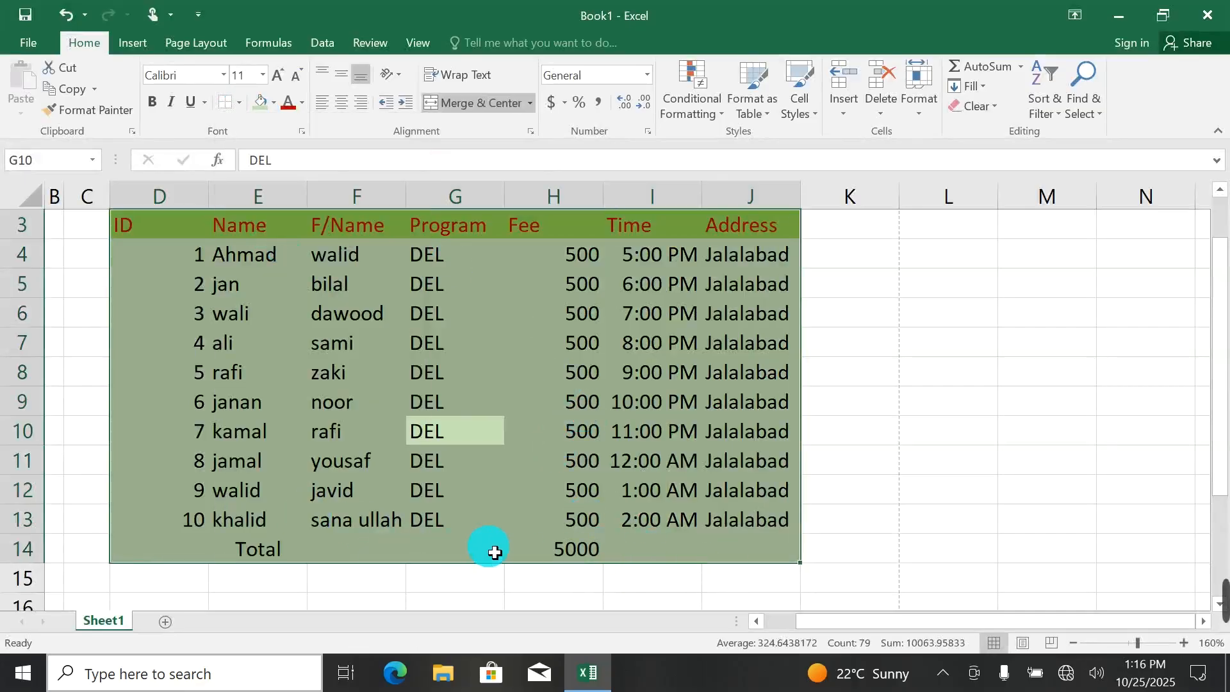
Use Draw Border to outline the header row D3 to J3, the Program column, the Total row cells and the Address column.
{"action": "left_click", "coordinate": [239, 103]}
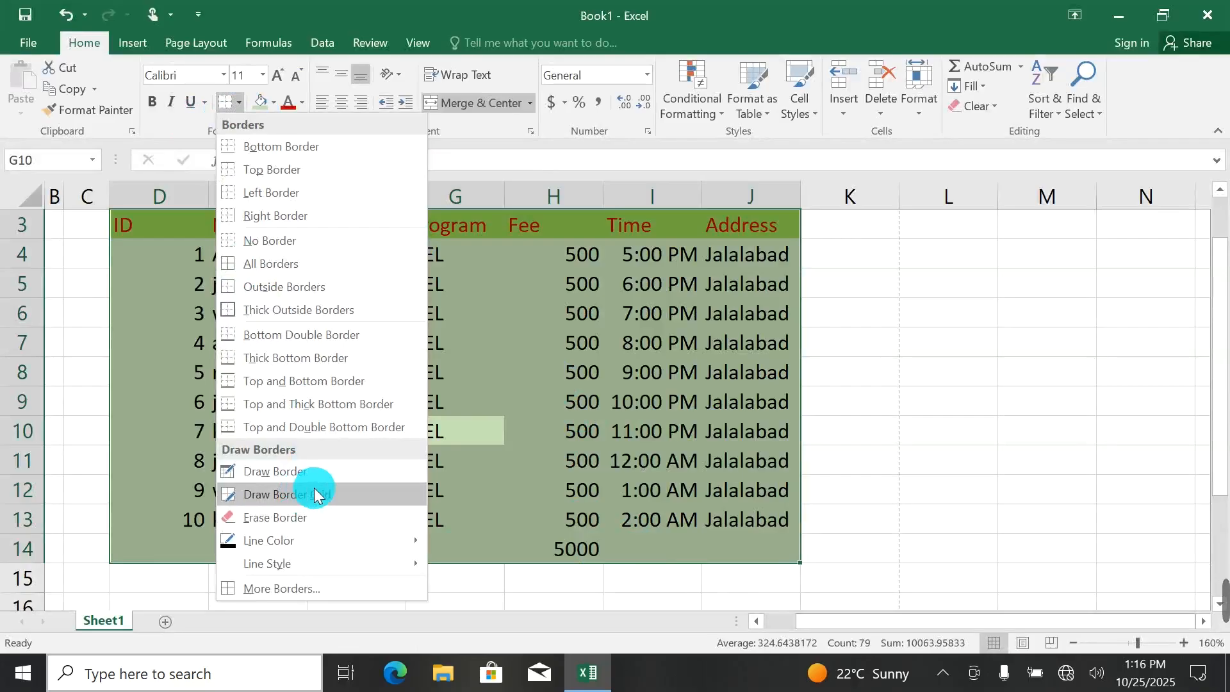
{"action": "left_click", "coordinate": [290, 477]}
{"action": "left_click", "coordinate": [288, 473]}
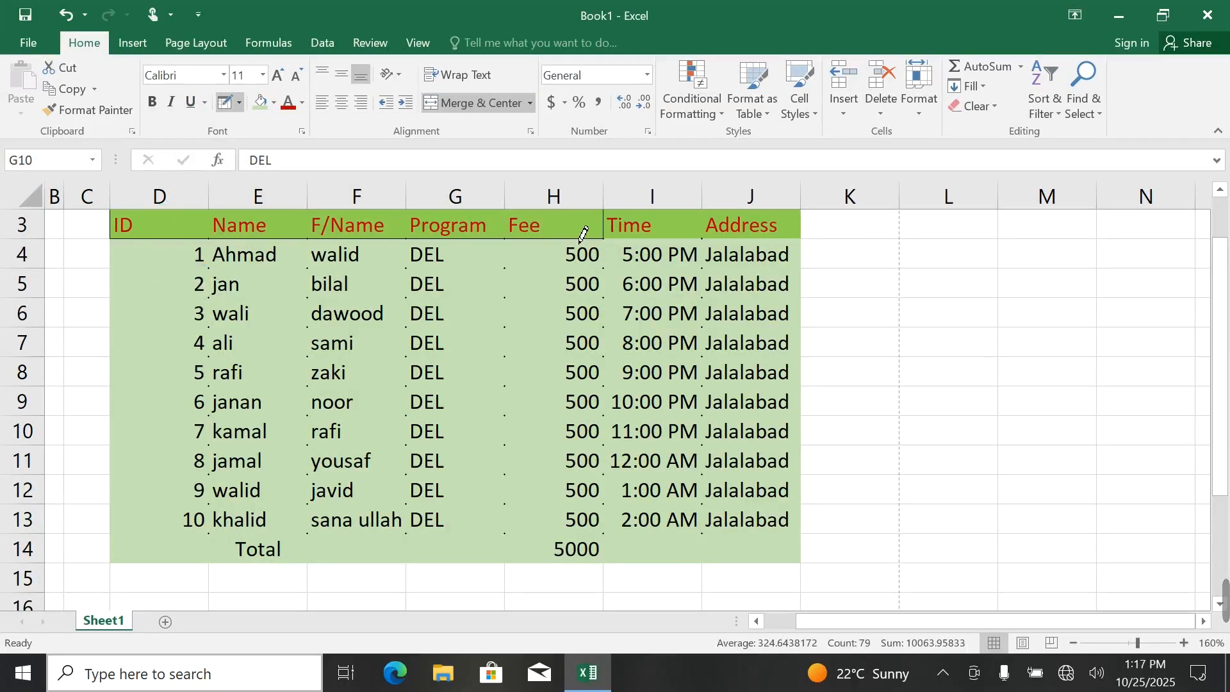
{"action": "scroll", "coordinate": [681, 318], "scroll_direction": "up", "scroll_amount": 1}
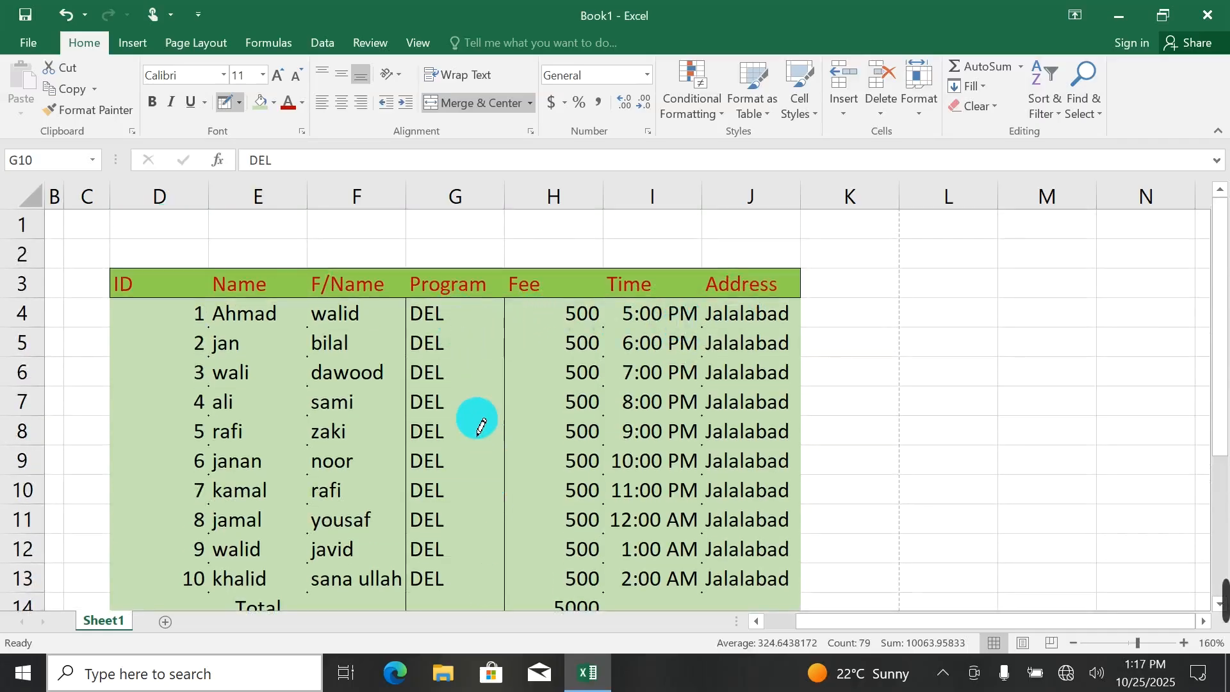
{"action": "scroll", "coordinate": [478, 417], "scroll_direction": "down", "scroll_amount": 1}
{"action": "mouse_move", "coordinate": [214, 527]}
{"action": "left_mouse_down"}
{"action": "mouse_move", "coordinate": [151, 514]}
{"action": "mouse_move", "coordinate": [357, 541]}
{"action": "mouse_move", "coordinate": [670, 544]}
{"action": "mouse_move", "coordinate": [738, 511]}
{"action": "mouse_move", "coordinate": [730, 418]}
{"action": "left_mouse_up"}
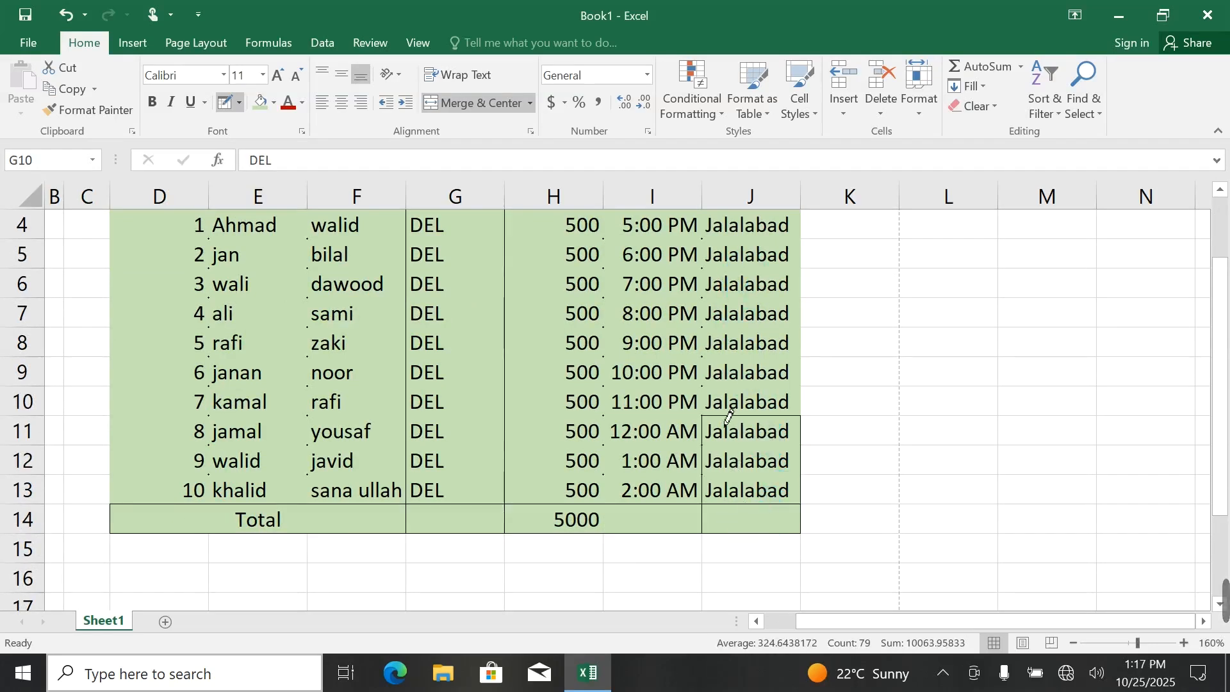
{"action": "left_click_drag", "start_coordinate": [729, 263], "coordinate": [729, 213]}
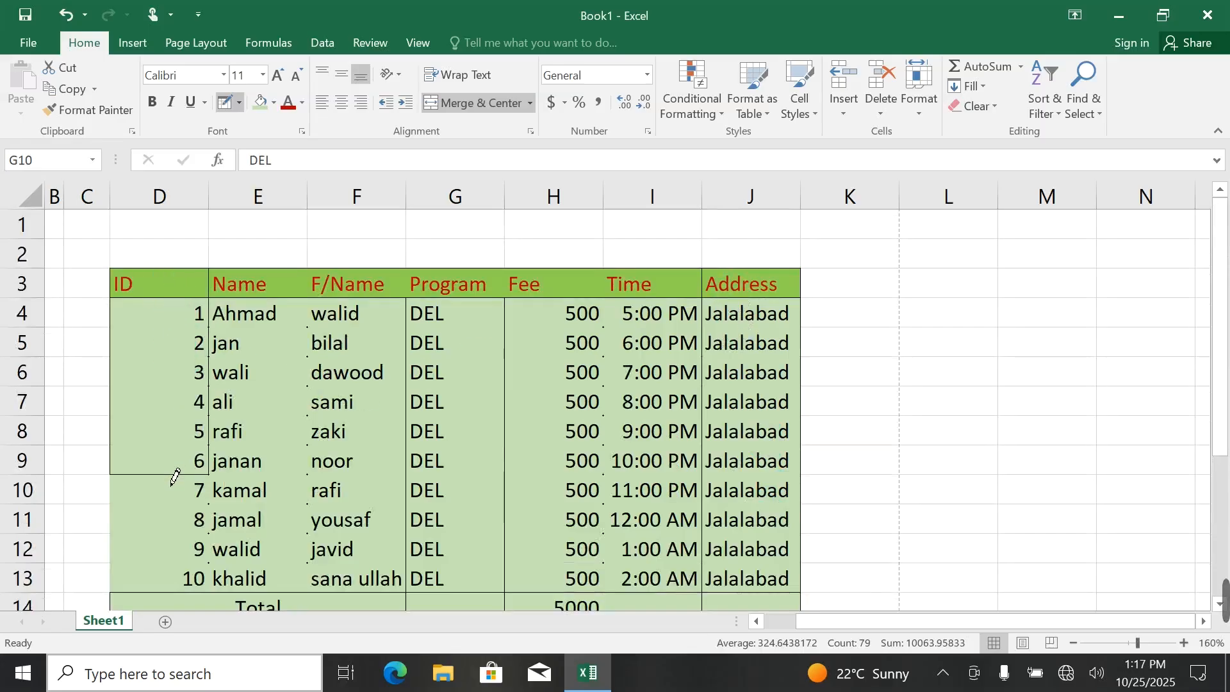
Draw borders around the ID, Name, F/Name and Time columns and check the hand-drawn borders in the print preview.
{"action": "scroll", "coordinate": [180, 593], "scroll_direction": "down", "scroll_amount": 2}
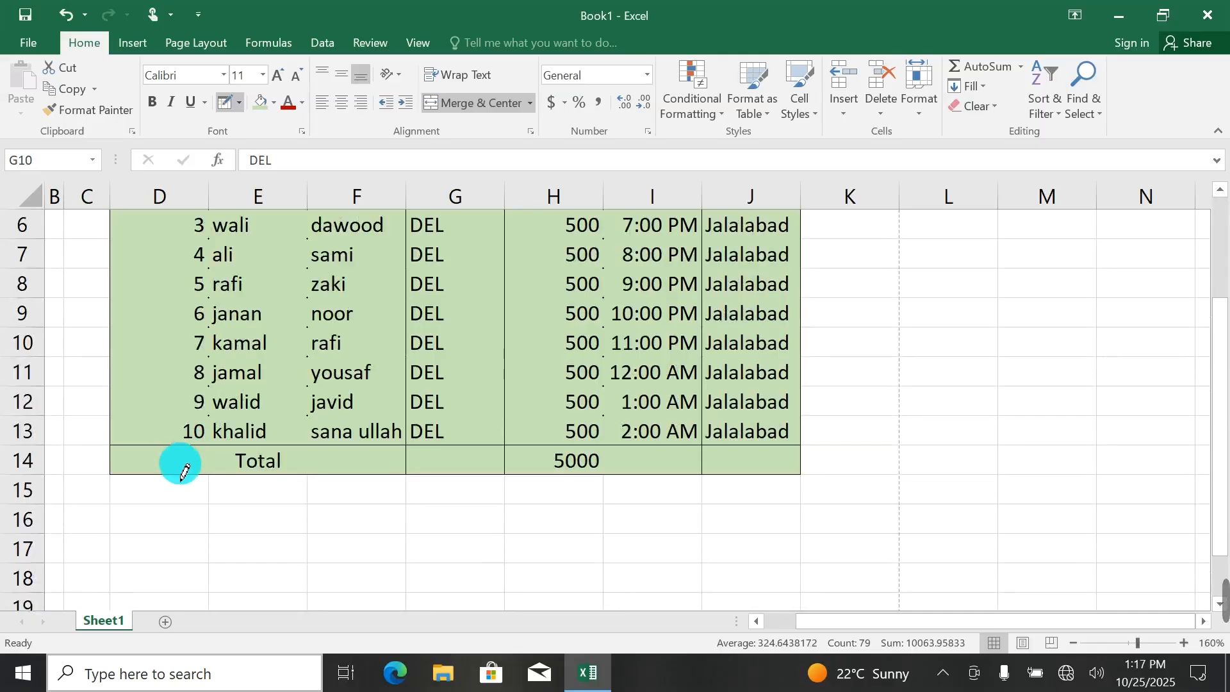
{"action": "left_click_drag", "start_coordinate": [181, 466], "coordinate": [198, 321]}
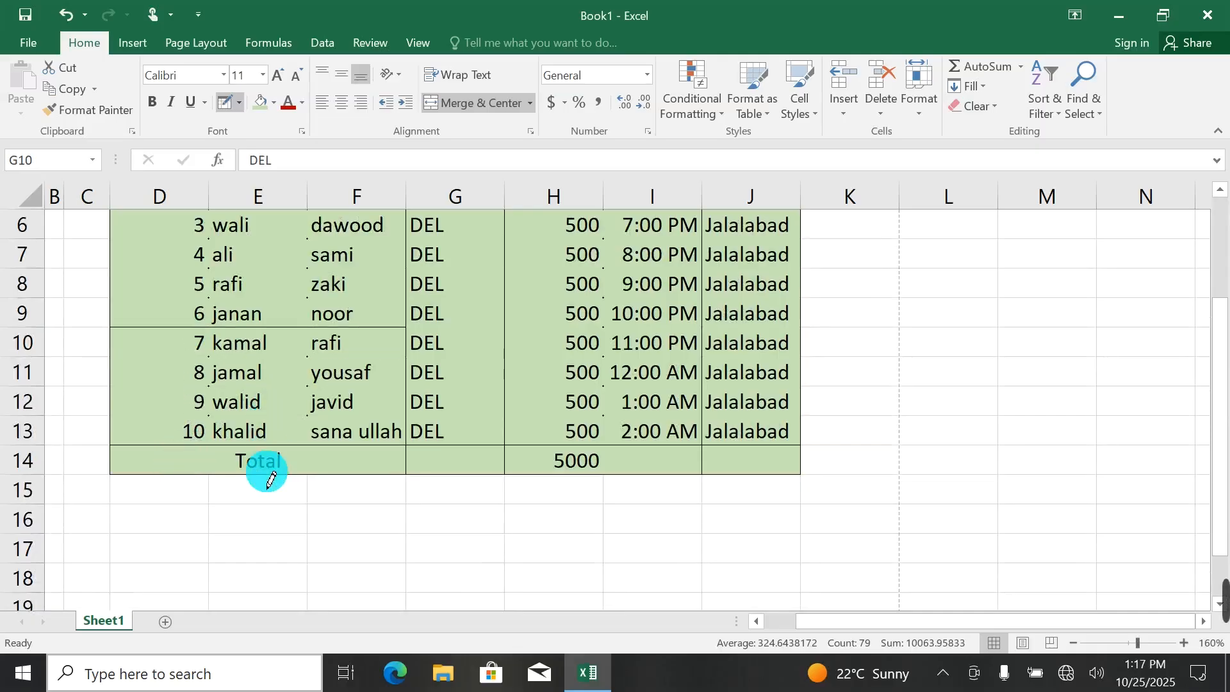
{"action": "mouse_move", "coordinate": [266, 472]}
{"action": "left_mouse_down"}
{"action": "mouse_move", "coordinate": [257, 411]}
{"action": "mouse_move", "coordinate": [269, 472]}
{"action": "left_mouse_up"}
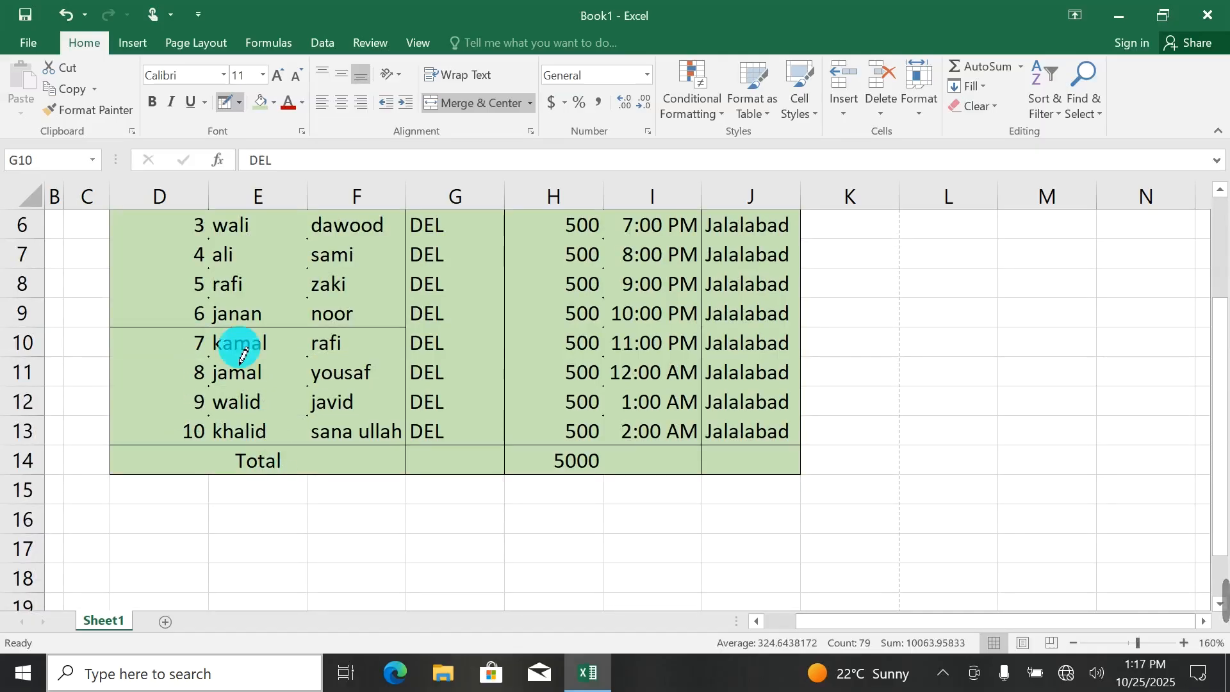
{"action": "scroll", "coordinate": [242, 342], "scroll_direction": "up", "scroll_amount": 2}
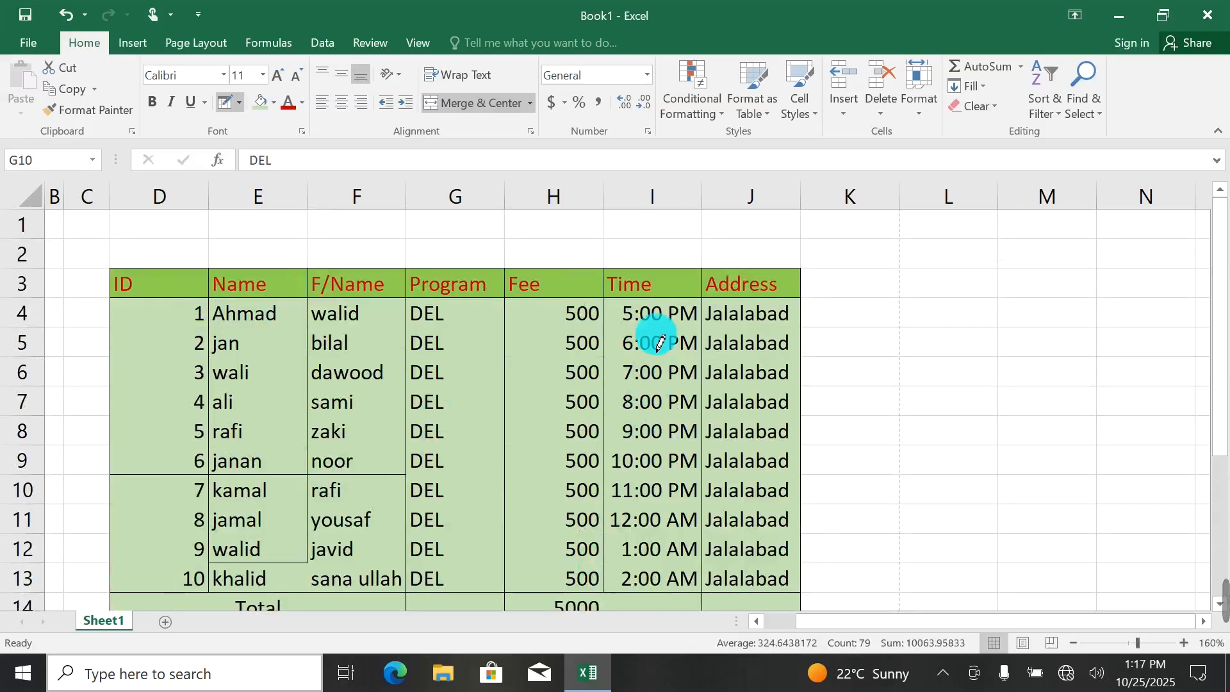
{"action": "key", "text": "ctrl+p"}
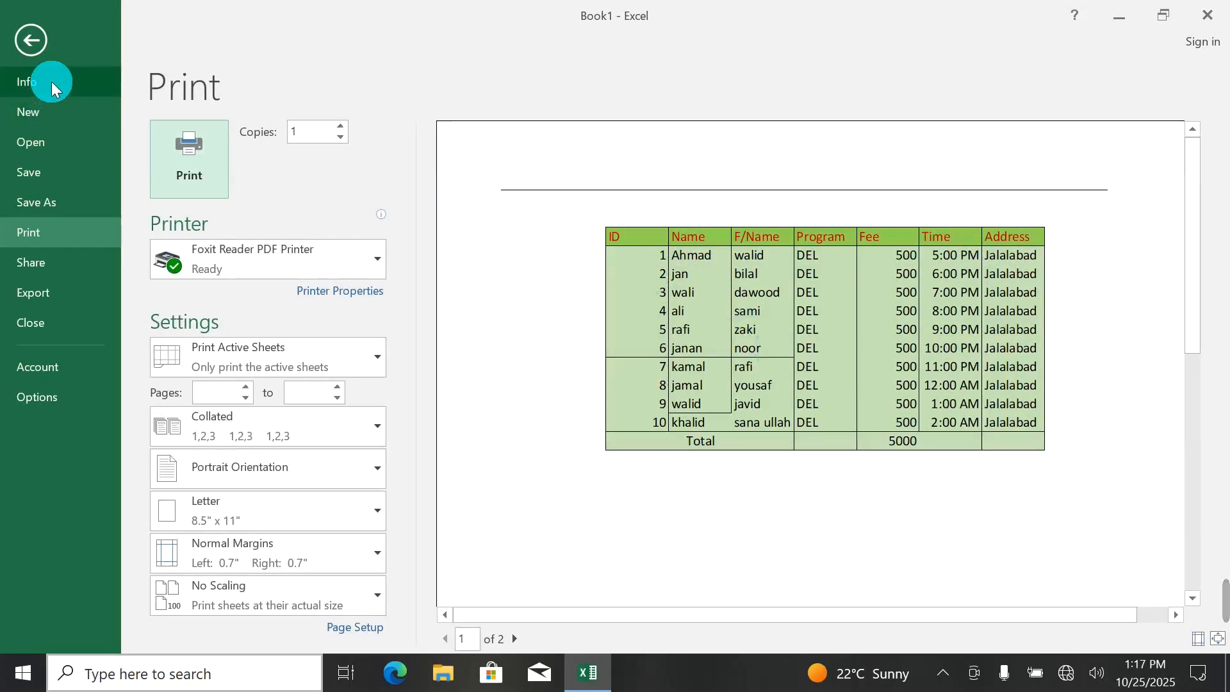
{"action": "left_click", "coordinate": [30, 41]}
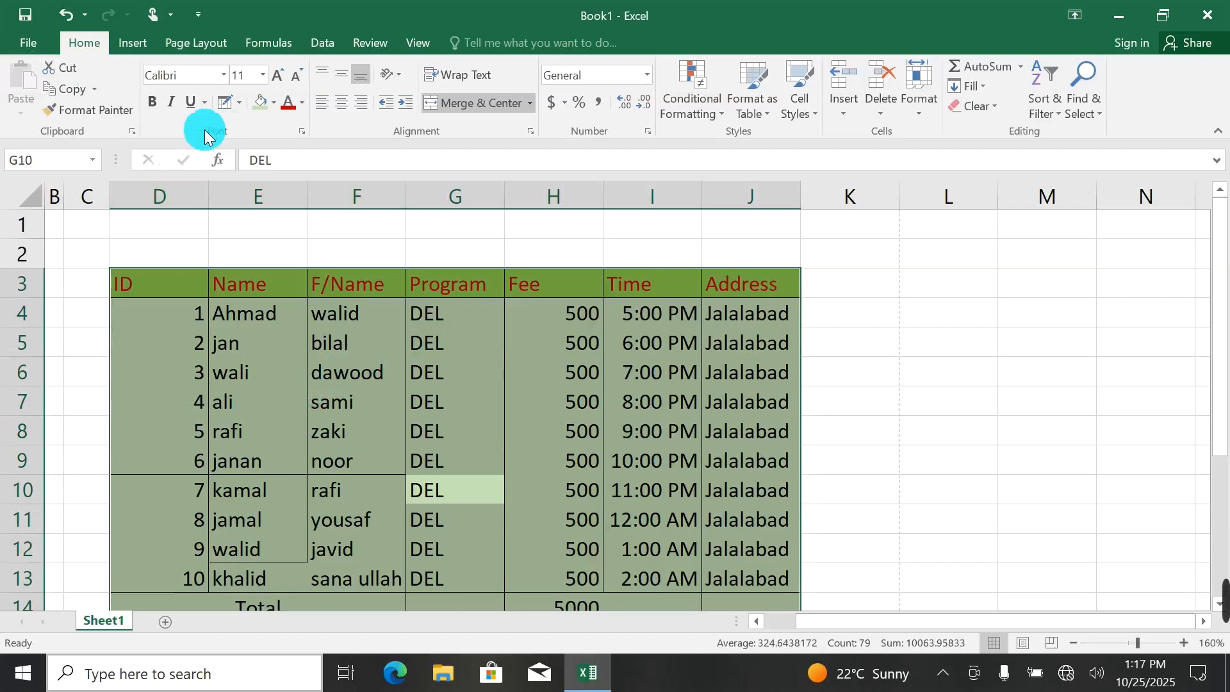
Remove the hand-drawn borders from the whole student table D3 to J14 by applying No Border.
{"action": "left_click", "coordinate": [251, 313]}
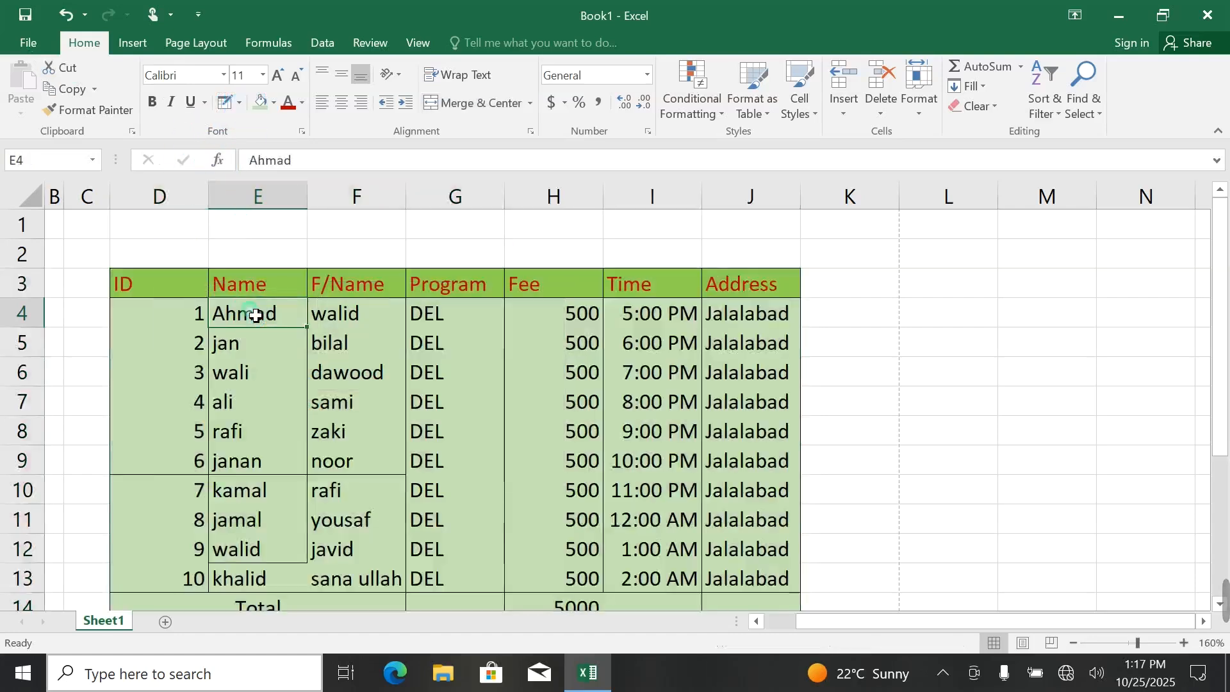
{"action": "key", "text": "ctrl+a"}
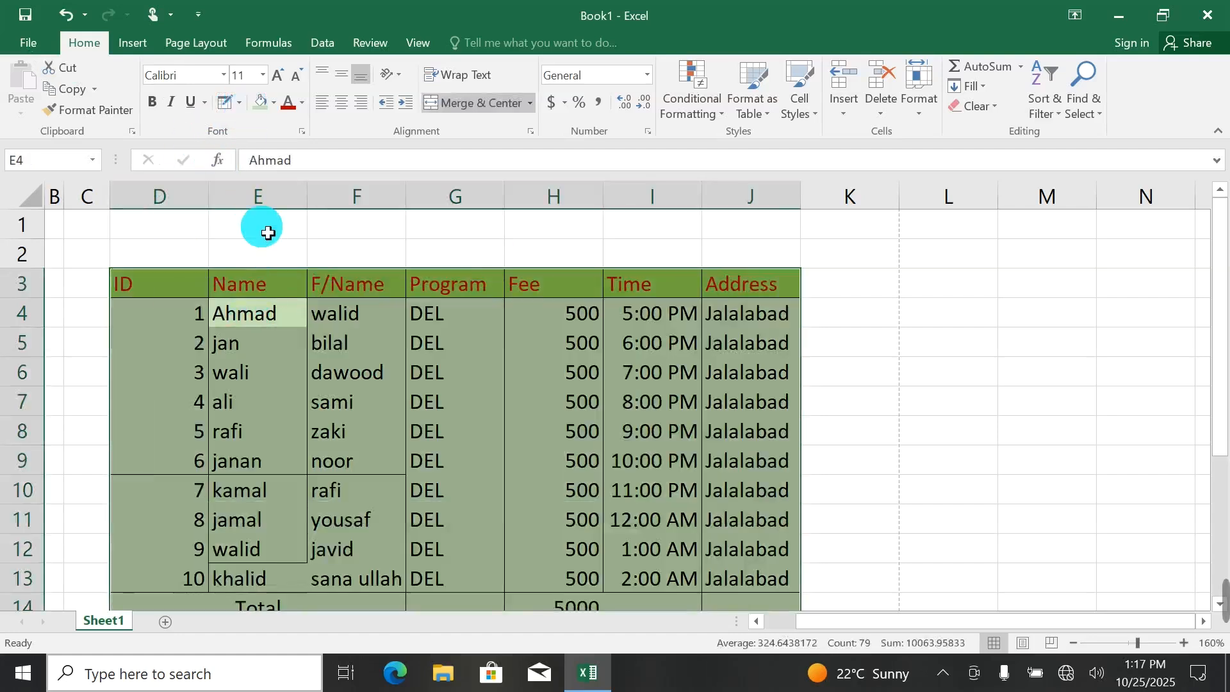
{"action": "left_click", "coordinate": [239, 102]}
{"action": "left_click", "coordinate": [277, 239]}
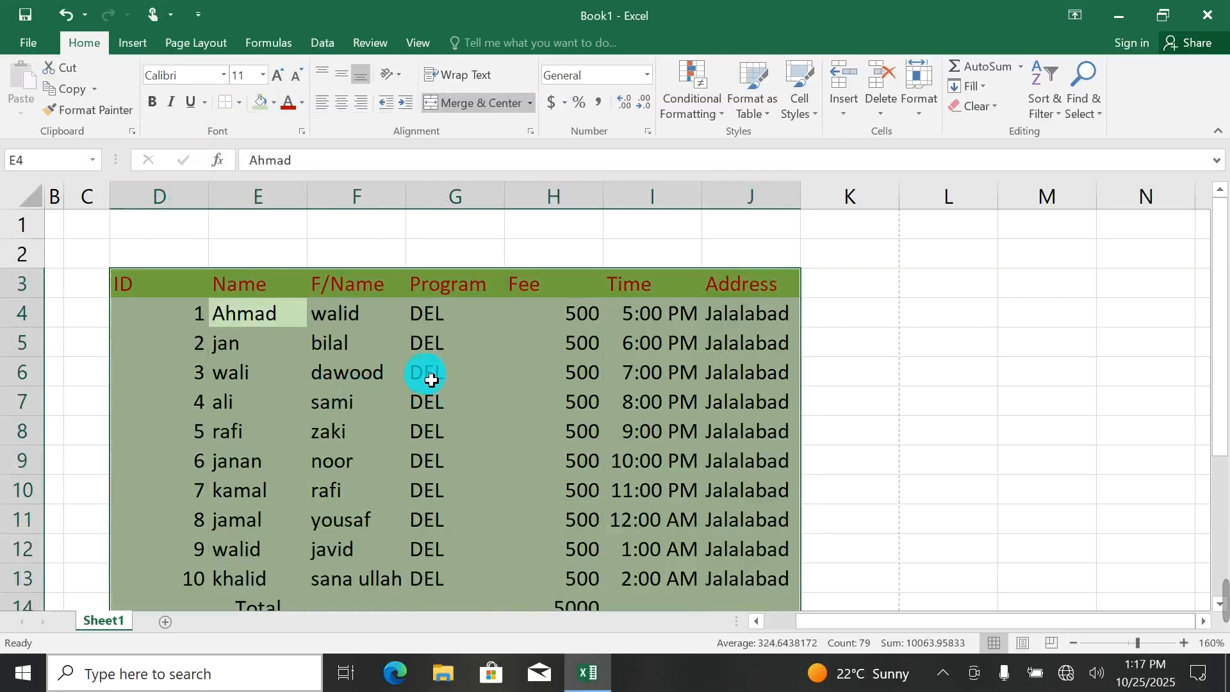
Use Draw Border Grid to draw gridded borders over all cells of the table D3 to J14.
{"action": "left_click", "coordinate": [240, 103]}
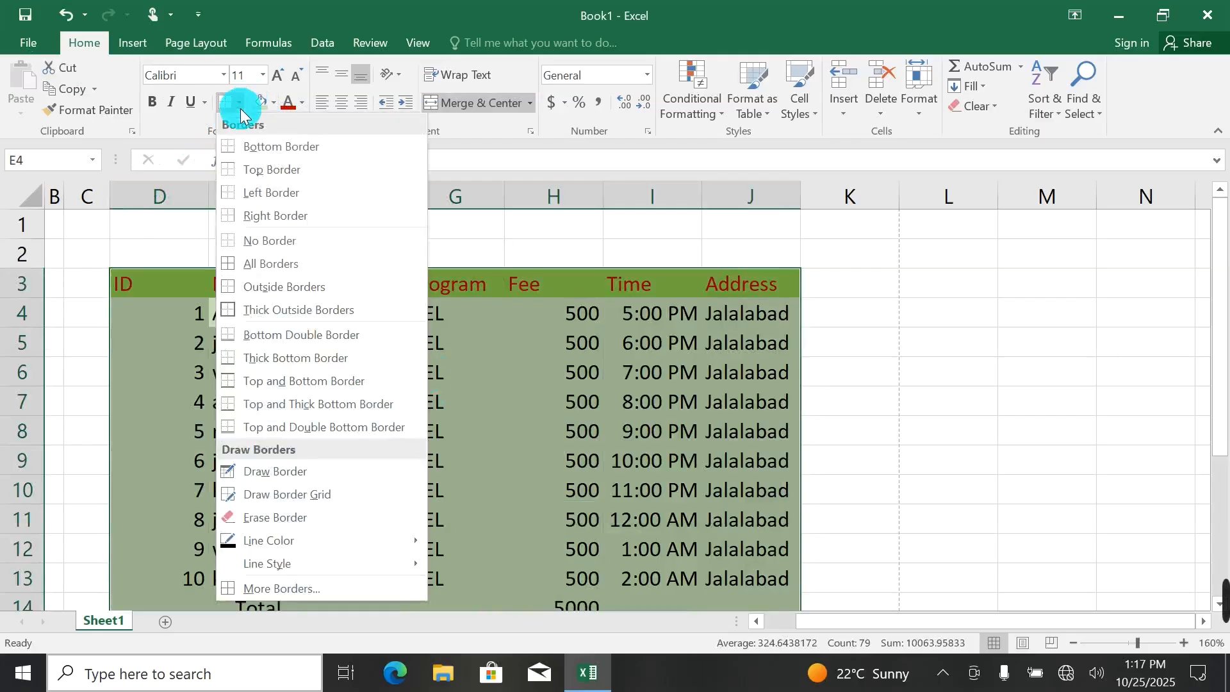
{"action": "left_click", "coordinate": [295, 494]}
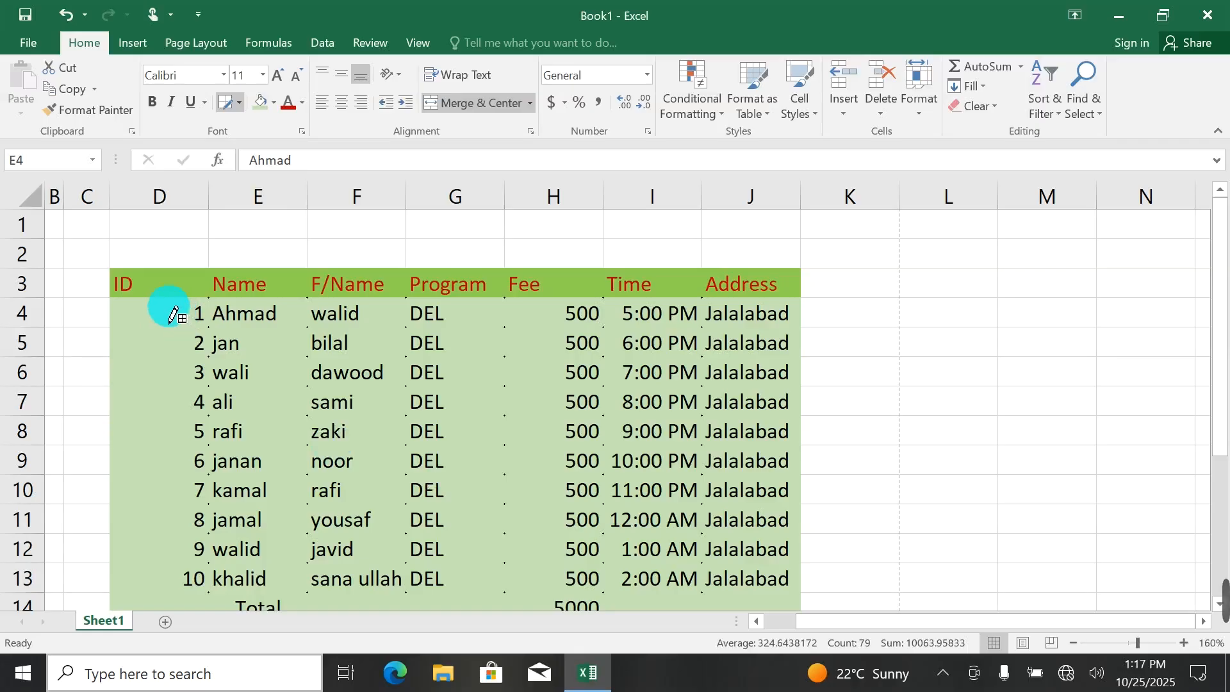
{"action": "left_click_drag", "start_coordinate": [161, 305], "coordinate": [234, 337]}
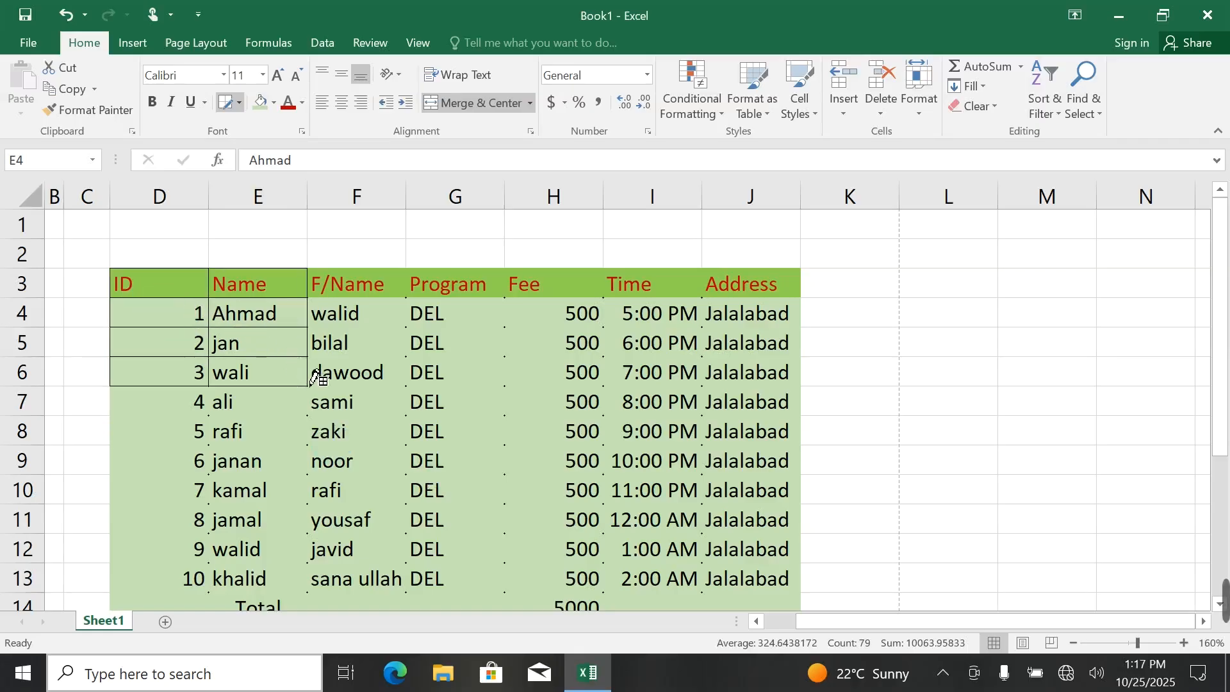
{"action": "mouse_move", "coordinate": [316, 378]}
{"action": "left_mouse_down"}
{"action": "mouse_move", "coordinate": [407, 444]}
{"action": "mouse_move", "coordinate": [582, 526]}
{"action": "mouse_move", "coordinate": [722, 635]}
{"action": "mouse_move", "coordinate": [733, 349]}
{"action": "mouse_move", "coordinate": [722, 209]}
{"action": "mouse_move", "coordinate": [741, 212]}
{"action": "mouse_move", "coordinate": [783, 377]}
{"action": "mouse_move", "coordinate": [786, 489]}
{"action": "mouse_move", "coordinate": [606, 359]}
{"action": "left_mouse_up"}
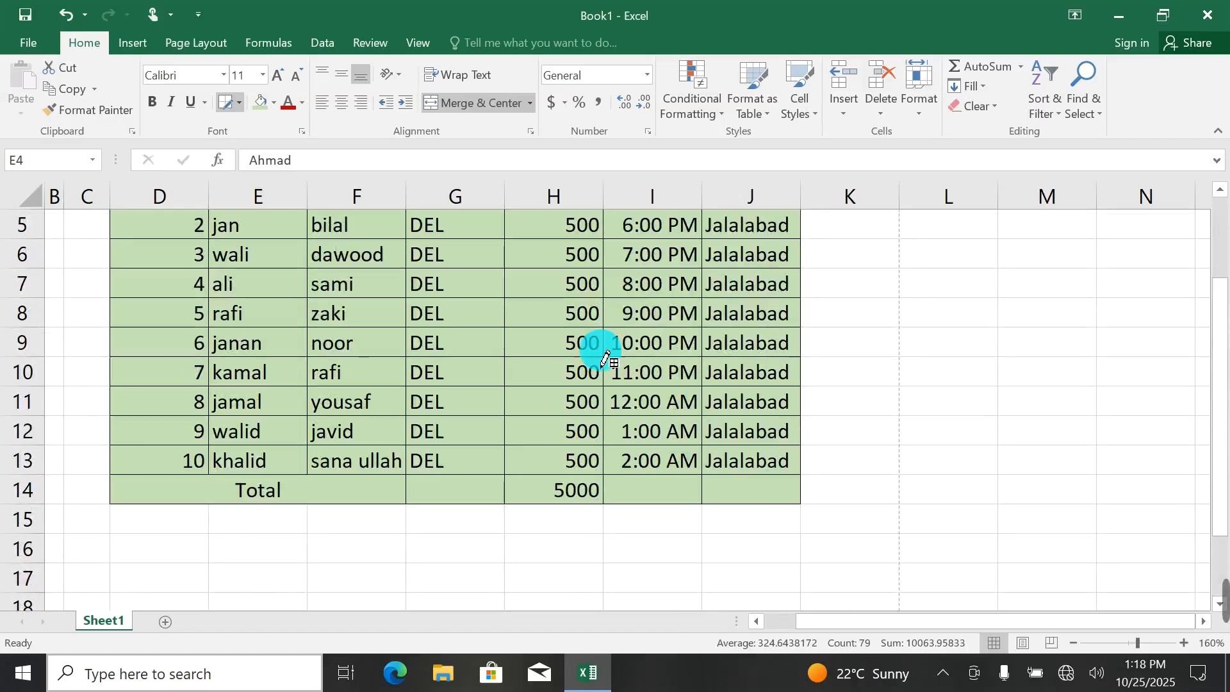
{"action": "scroll", "coordinate": [431, 323], "scroll_direction": "up", "scroll_amount": 2}
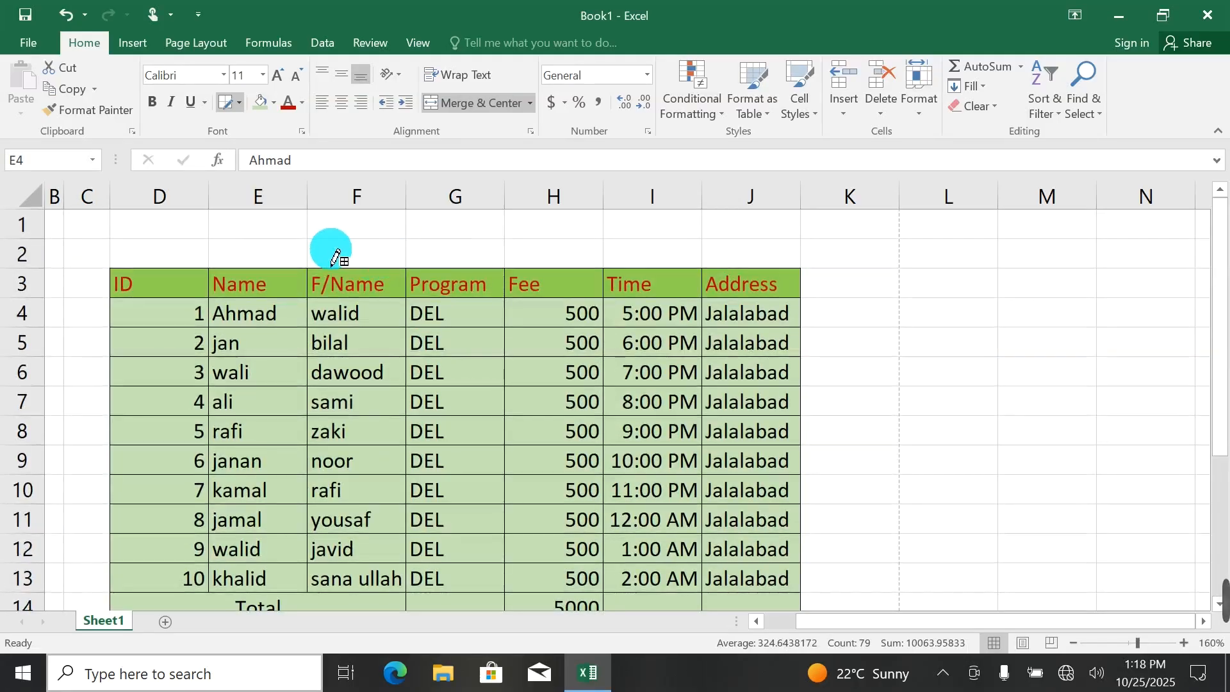
Clear the drawn border grid from the table by applying No Border.
{"action": "left_click", "coordinate": [243, 112]}
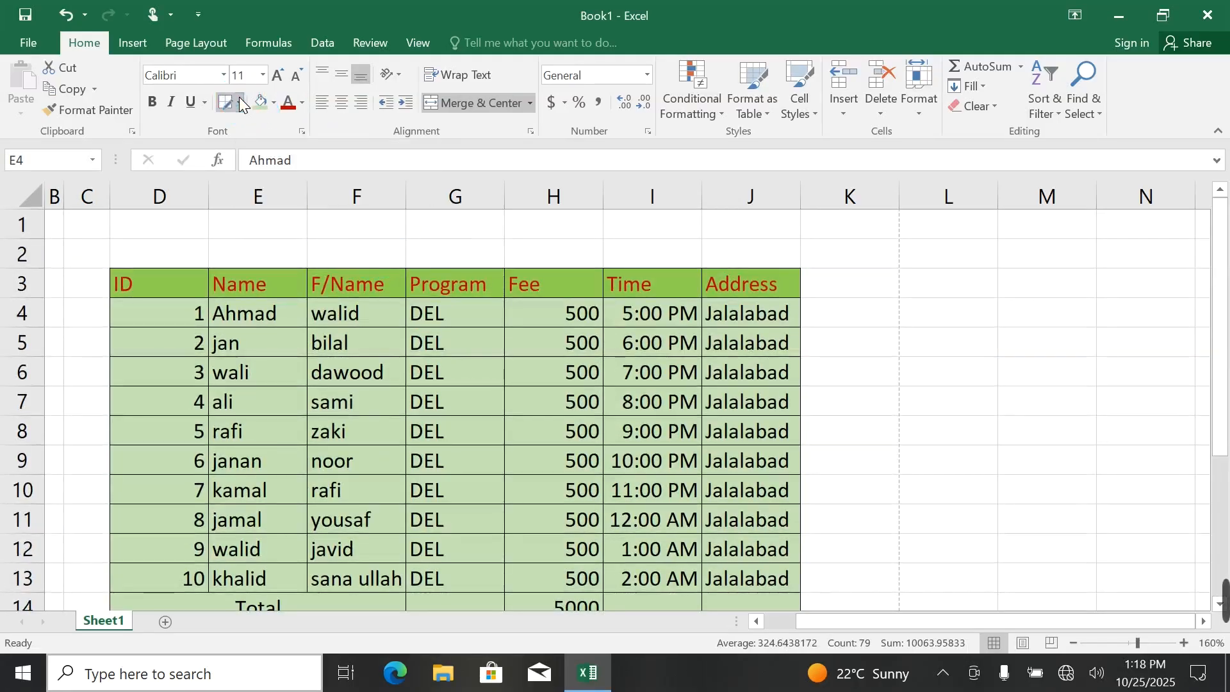
{"action": "left_click", "coordinate": [240, 97]}
{"action": "left_click", "coordinate": [258, 219]}
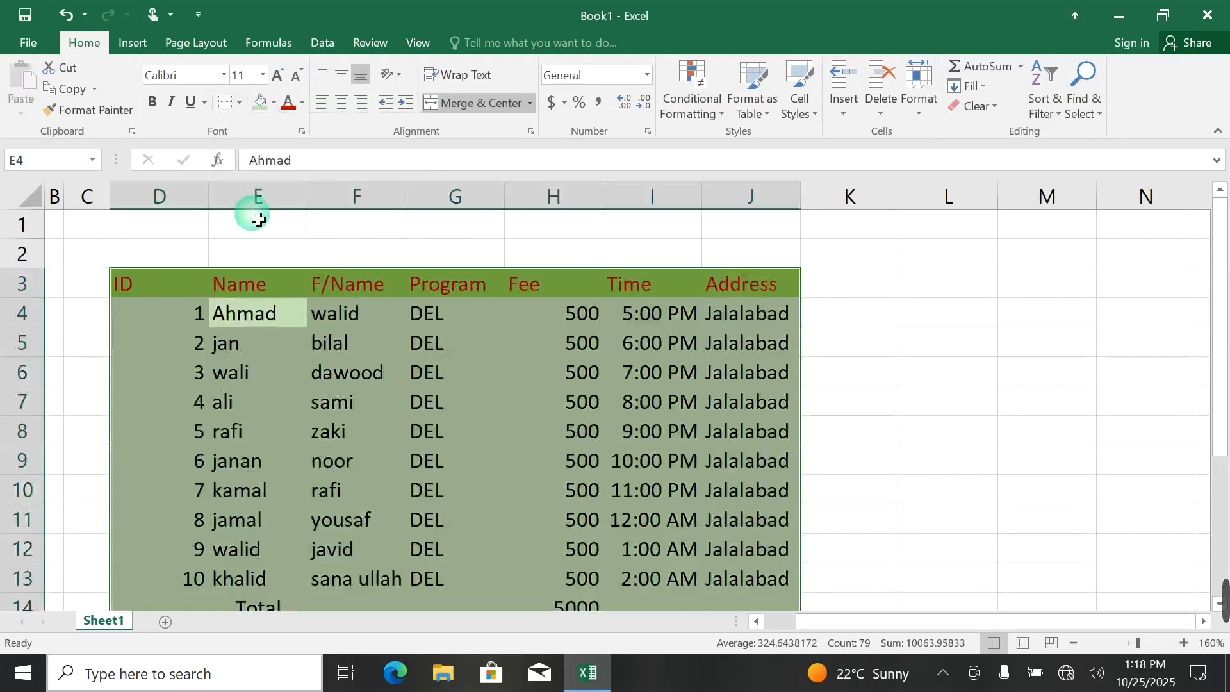
Use Draw Border to outline the student table from the ID header to the Total row, and undo the outline.
{"action": "left_click", "coordinate": [240, 100]}
{"action": "left_click", "coordinate": [231, 467]}
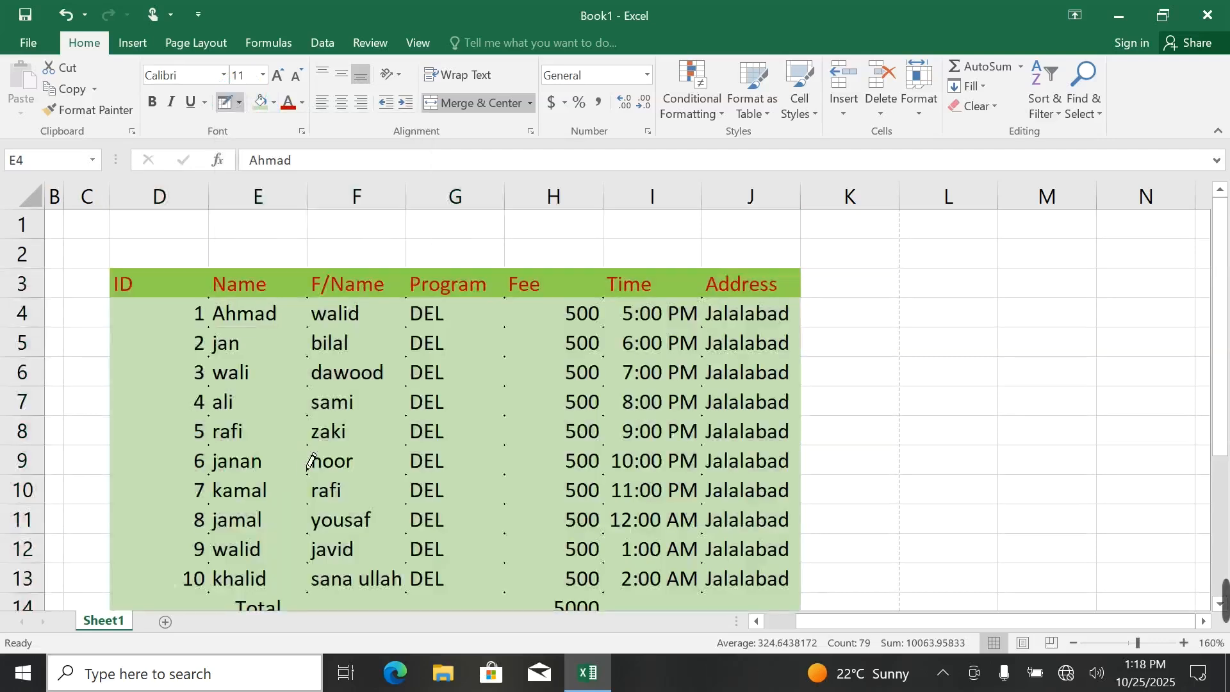
{"action": "left_click", "coordinate": [167, 301]}
{"action": "left_click_drag", "start_coordinate": [165, 289], "coordinate": [714, 613]}
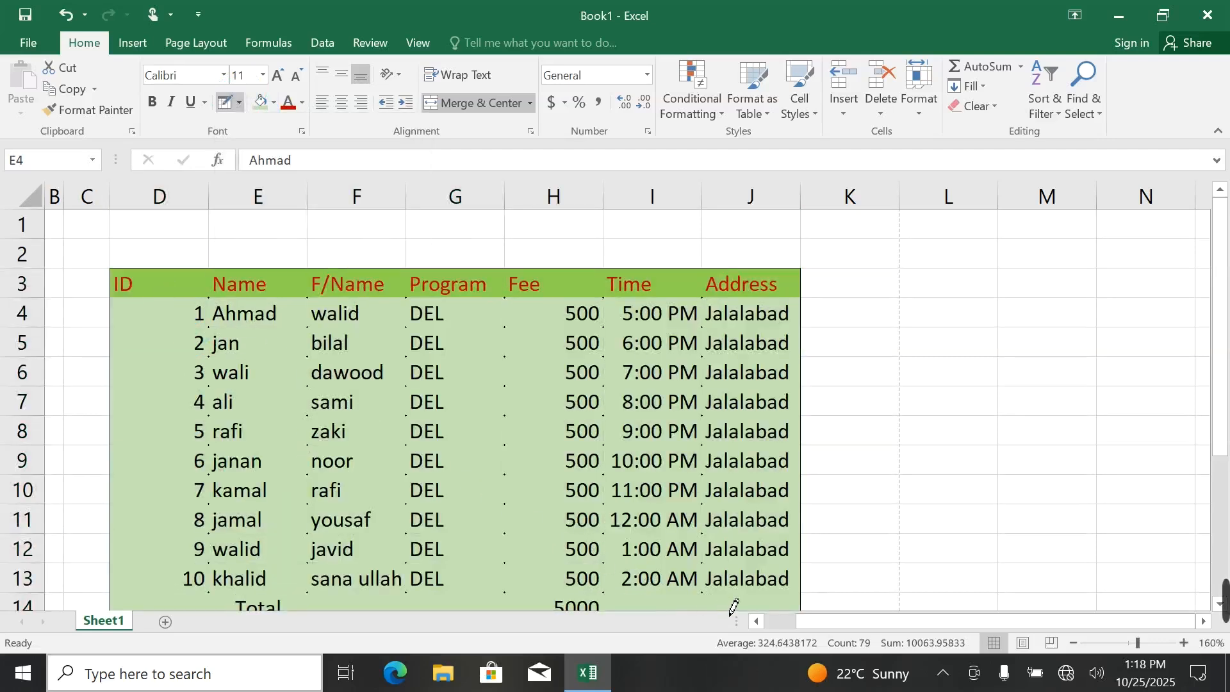
{"action": "key", "text": "ctrl+z"}
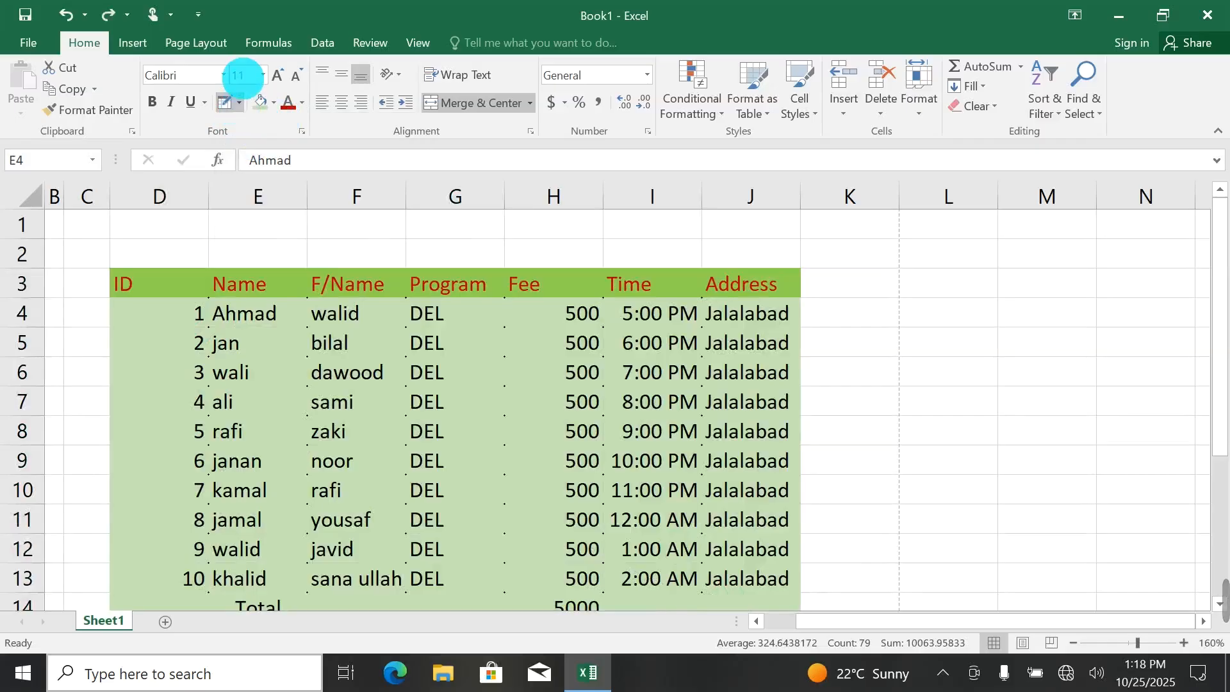
Use Draw Border Grid to draw gridded borders over the ID and Name columns, D3 to E13.
{"action": "left_click", "coordinate": [241, 105]}
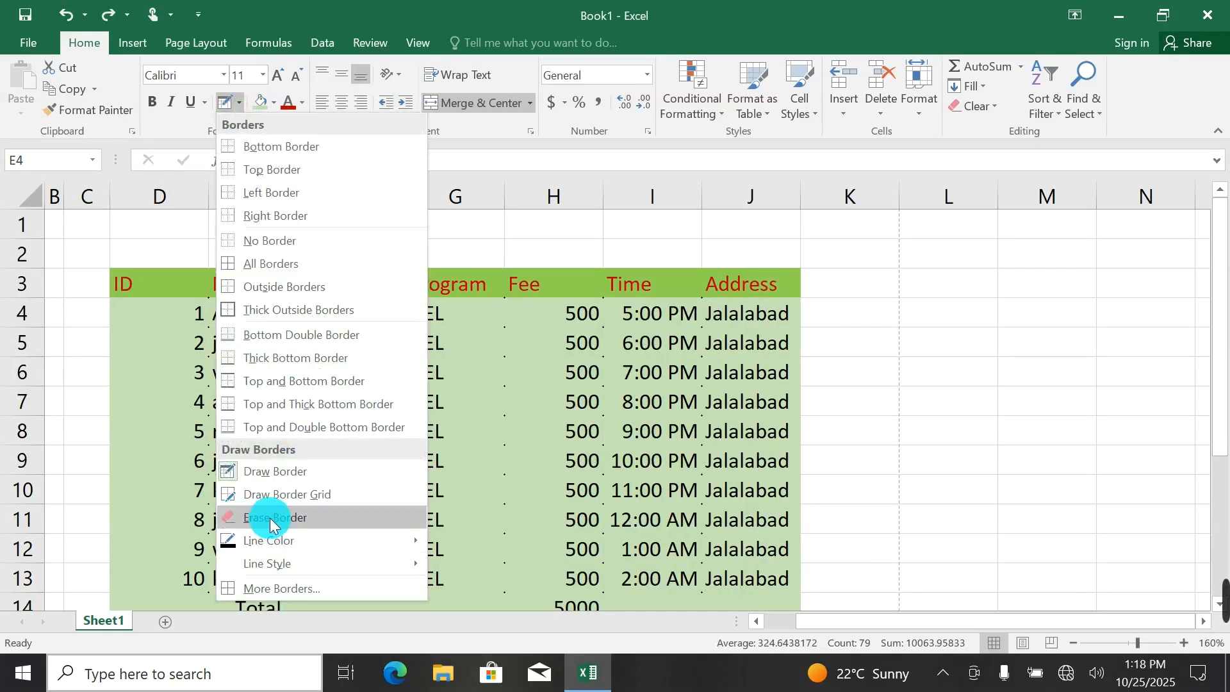
{"action": "left_click", "coordinate": [154, 309]}
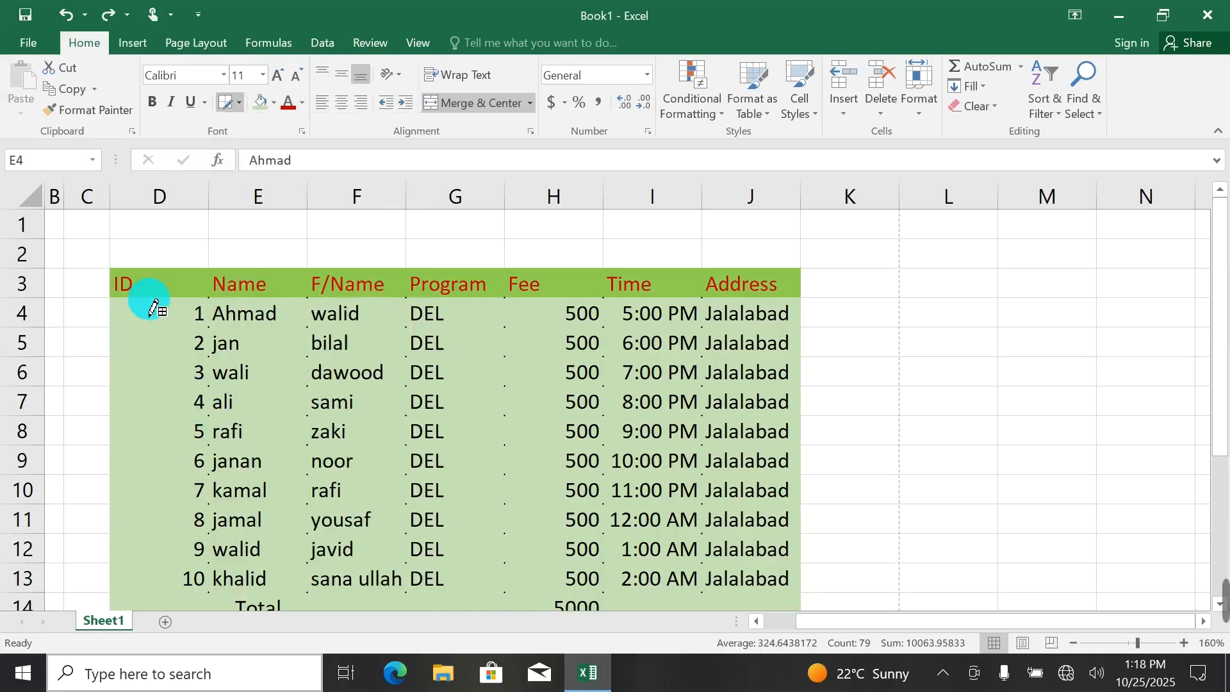
{"action": "left_click_drag", "start_coordinate": [165, 346], "coordinate": [192, 541]}
{"action": "mouse_move", "coordinate": [196, 596]}
{"action": "left_mouse_down"}
{"action": "mouse_move", "coordinate": [192, 654]}
{"action": "mouse_move", "coordinate": [165, 420]}
{"action": "mouse_move", "coordinate": [183, 200]}
{"action": "mouse_move", "coordinate": [173, 632]}
{"action": "mouse_move", "coordinate": [149, 253]}
{"action": "mouse_move", "coordinate": [209, 547]}
{"action": "mouse_move", "coordinate": [232, 584]}
{"action": "left_mouse_up"}
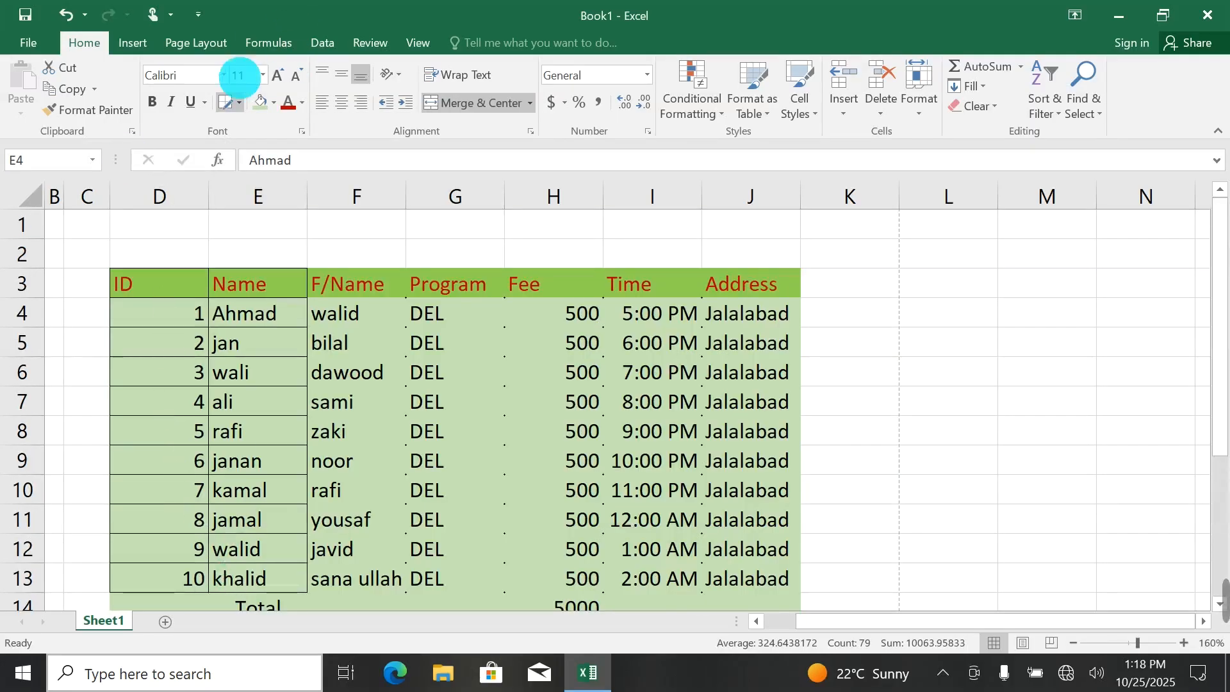
Use Erase Border to remove the lines between rows 5 and 6, plus all remaining borders in the ID and Name columns.
{"action": "left_click", "coordinate": [239, 101]}
{"action": "left_click", "coordinate": [253, 518]}
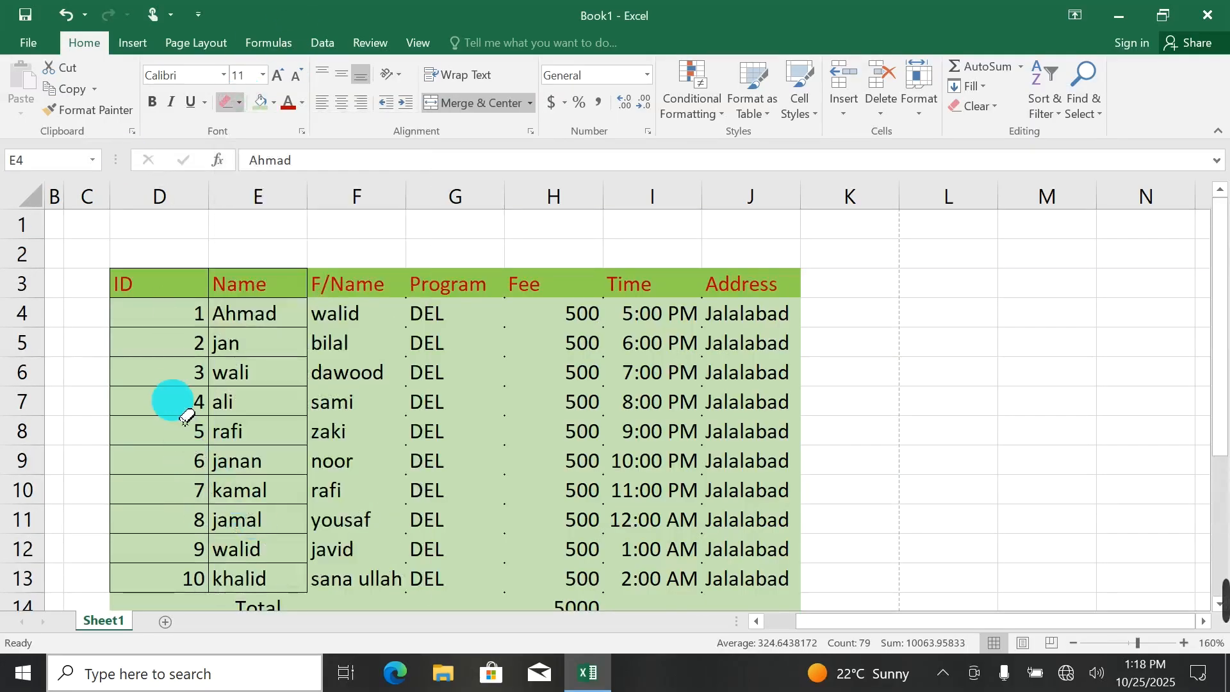
{"action": "left_click", "coordinate": [180, 357]}
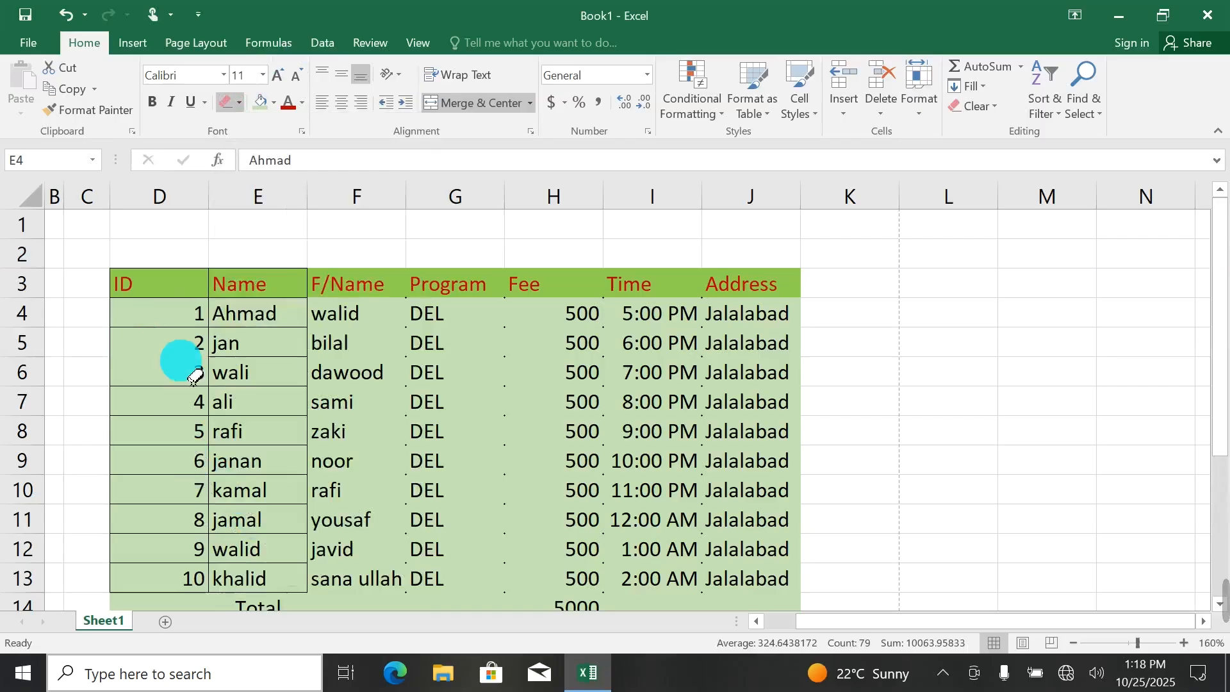
{"action": "left_click", "coordinate": [271, 357]}
{"action": "mouse_move", "coordinate": [152, 267]}
{"action": "left_mouse_down"}
{"action": "mouse_move", "coordinate": [165, 278]}
{"action": "mouse_move", "coordinate": [126, 267]}
{"action": "mouse_move", "coordinate": [391, 606]}
{"action": "left_mouse_up"}
{"action": "left_click_drag", "start_coordinate": [403, 652], "coordinate": [404, 652]}
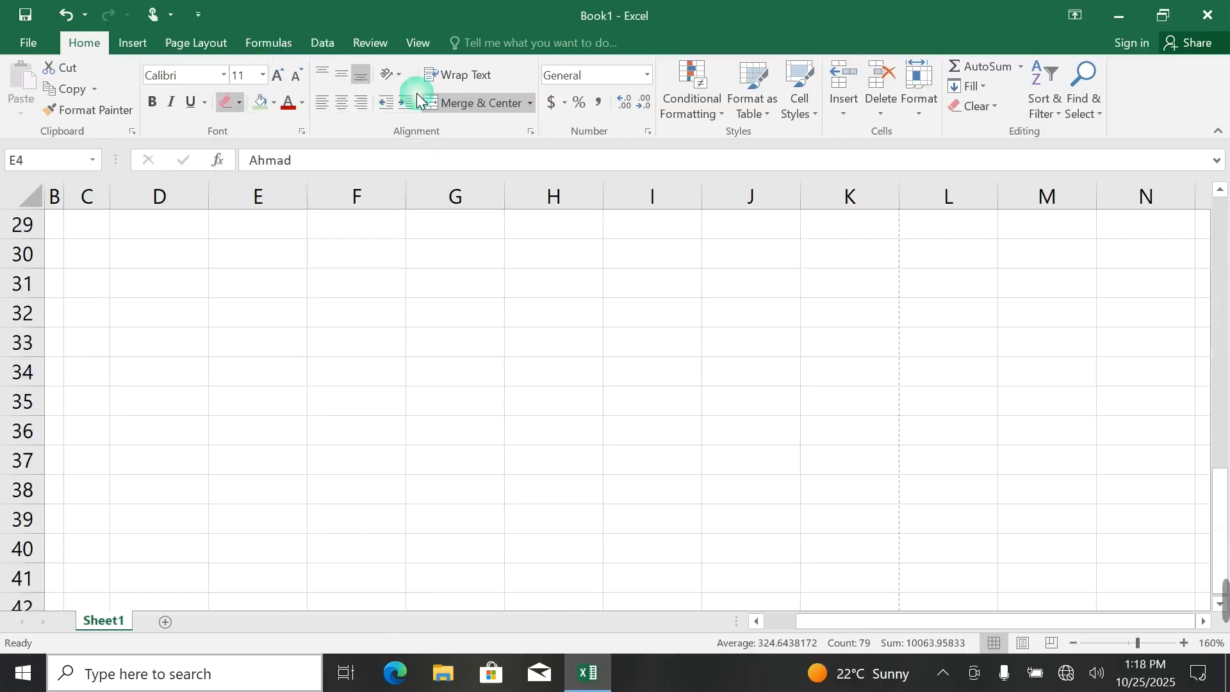
{"action": "scroll", "coordinate": [397, 256], "scroll_direction": "up", "scroll_amount": 10}
{"action": "left_click", "coordinate": [243, 103]}
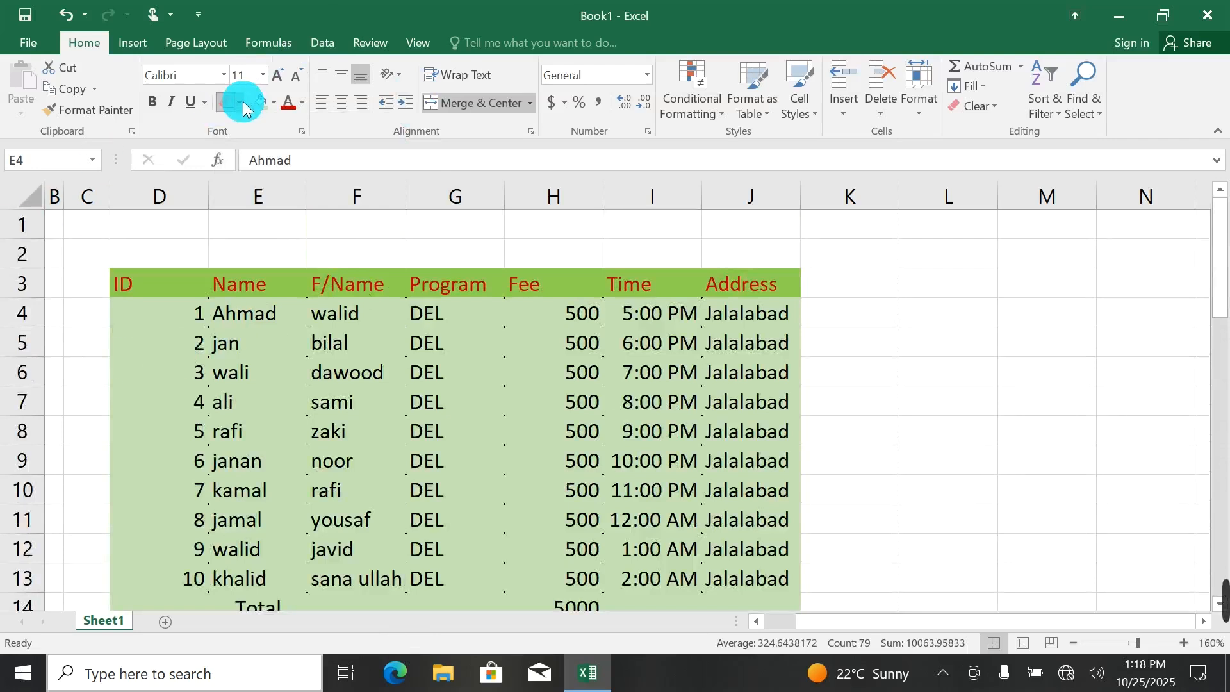
{"action": "left_click", "coordinate": [240, 102]}
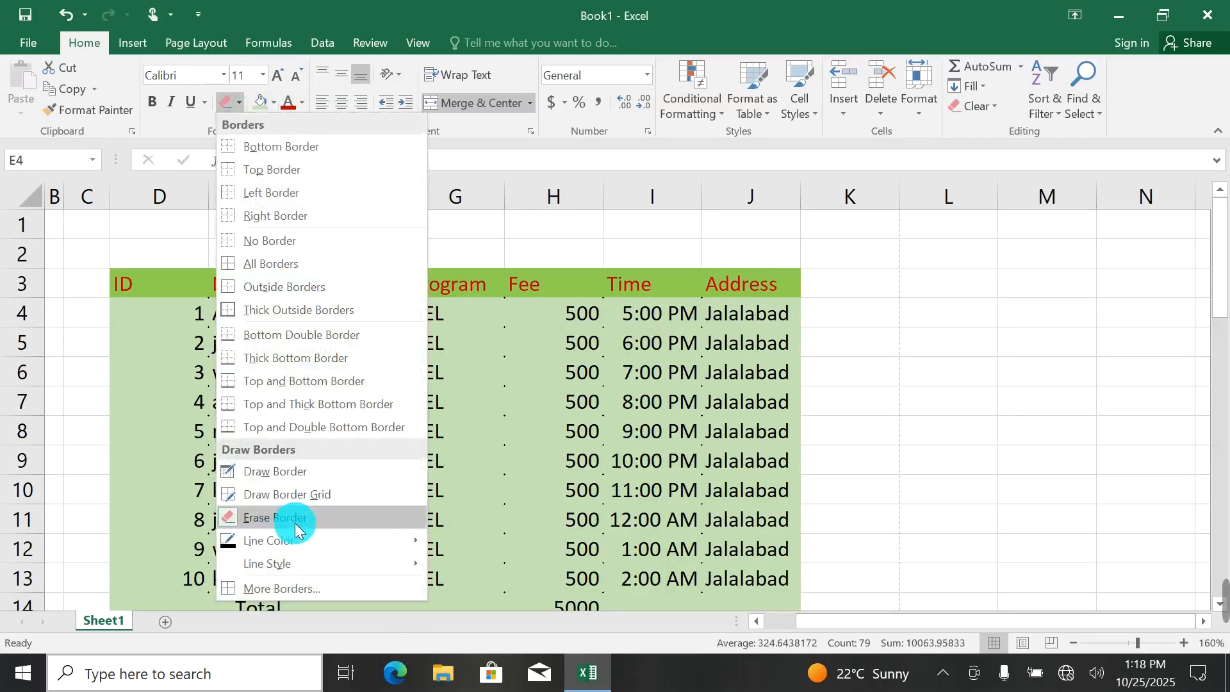
{"action": "mouse_move", "coordinate": [258, 542]}
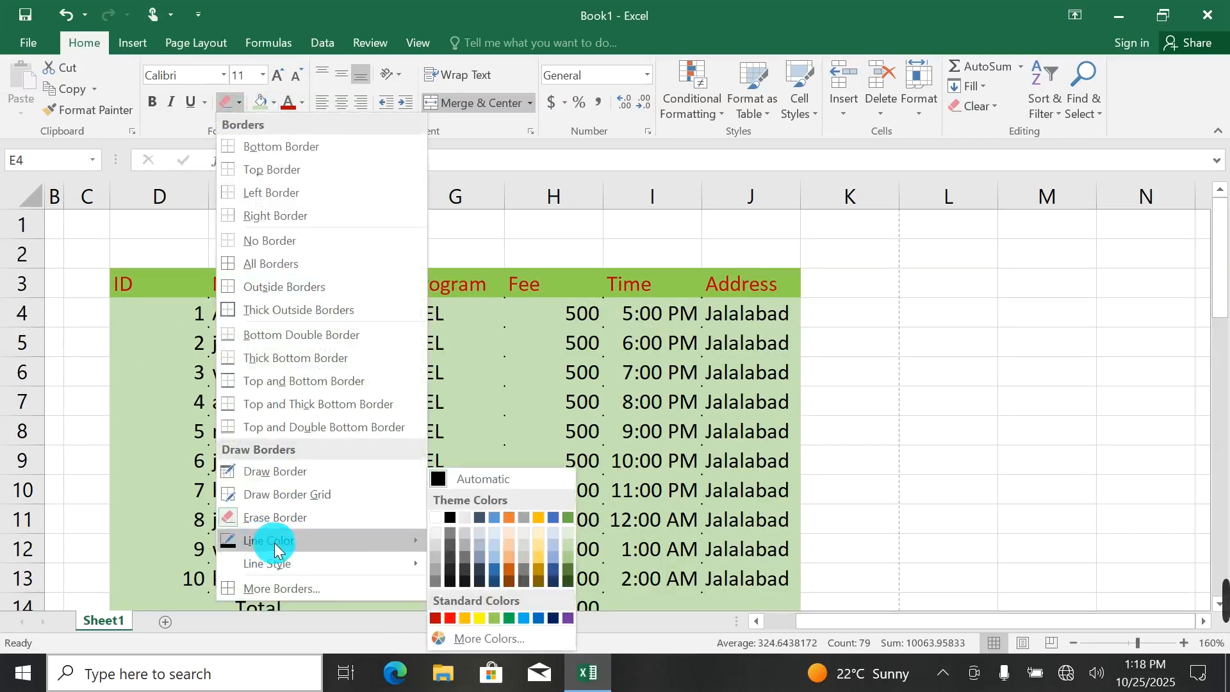
{"action": "left_click", "coordinate": [267, 474]}
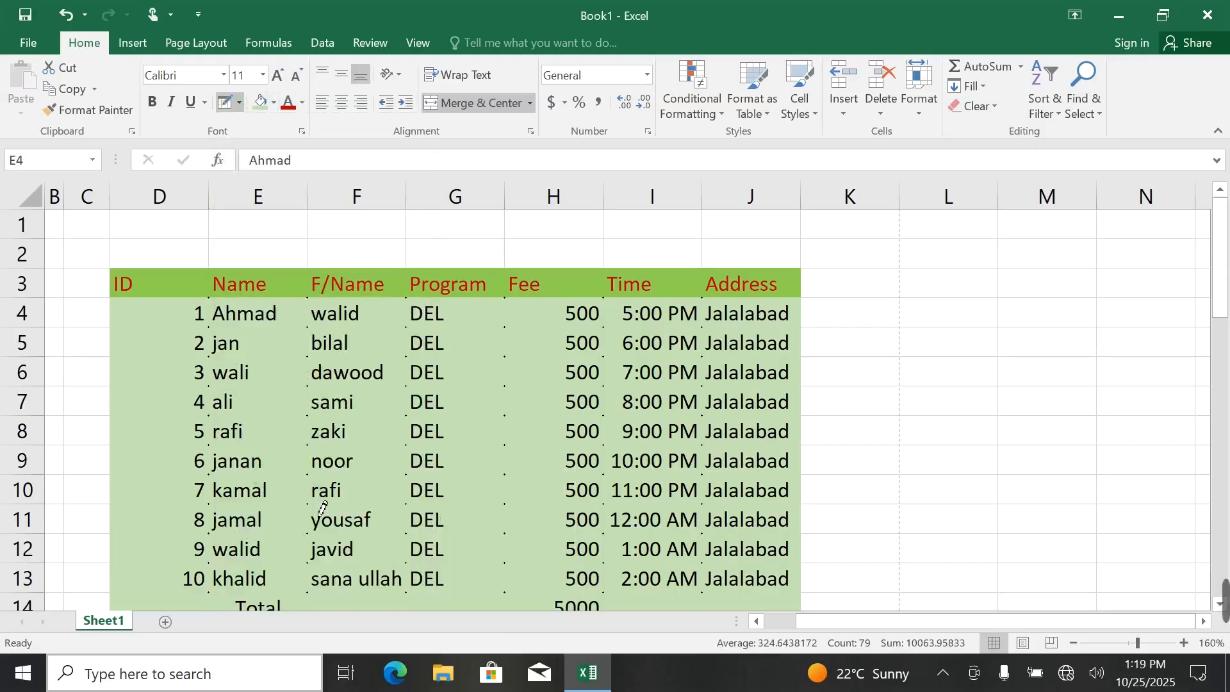
{"action": "left_click", "coordinate": [238, 104]}
{"action": "left_click", "coordinate": [258, 520]}
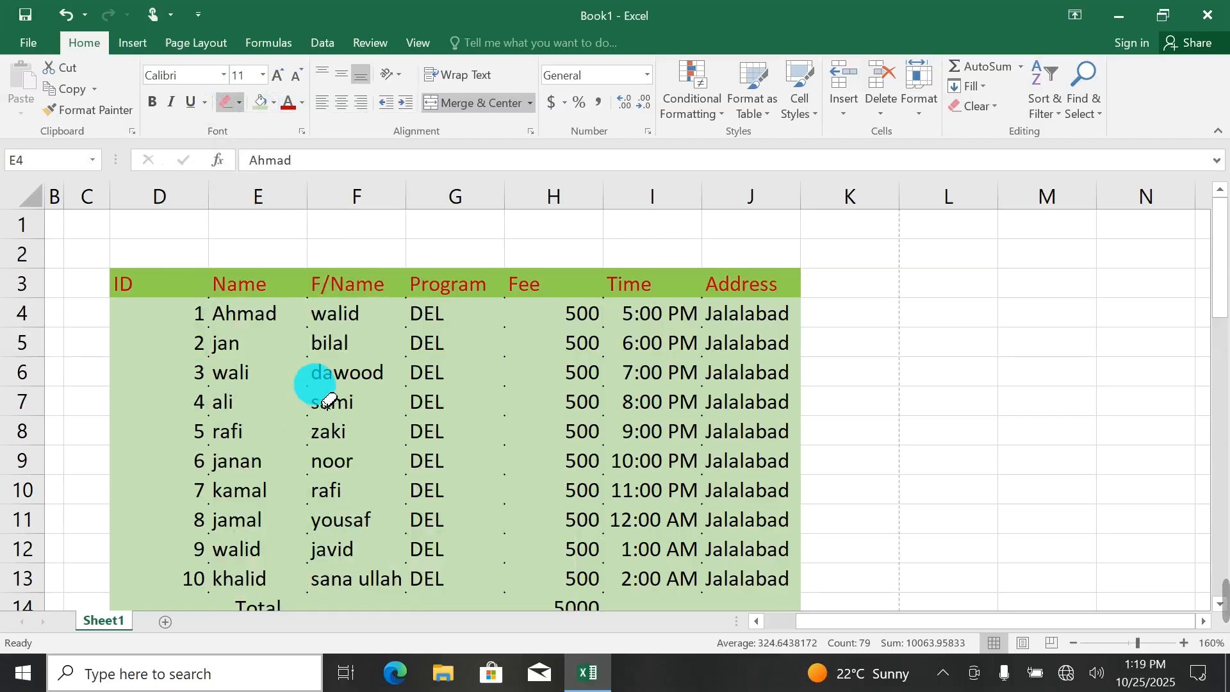
Set the border line color to orange and draw borders along the table columns and around row 6, D6 to J6.
{"action": "left_click", "coordinate": [240, 101]}
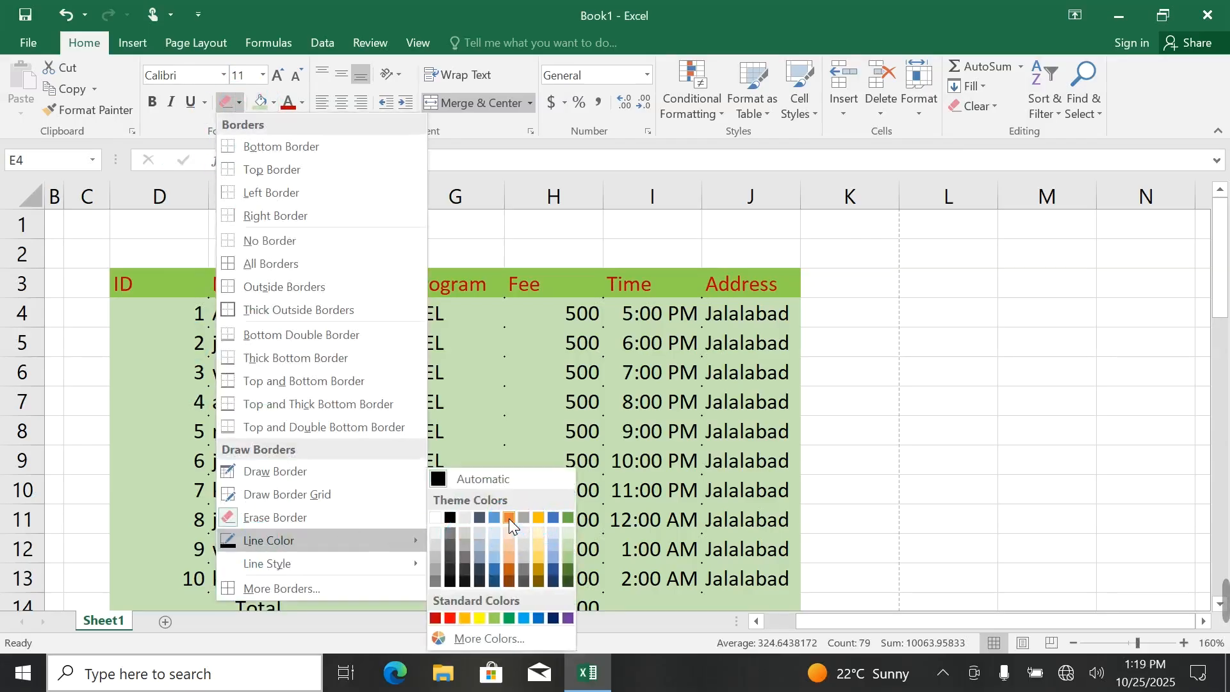
{"action": "left_click", "coordinate": [509, 518]}
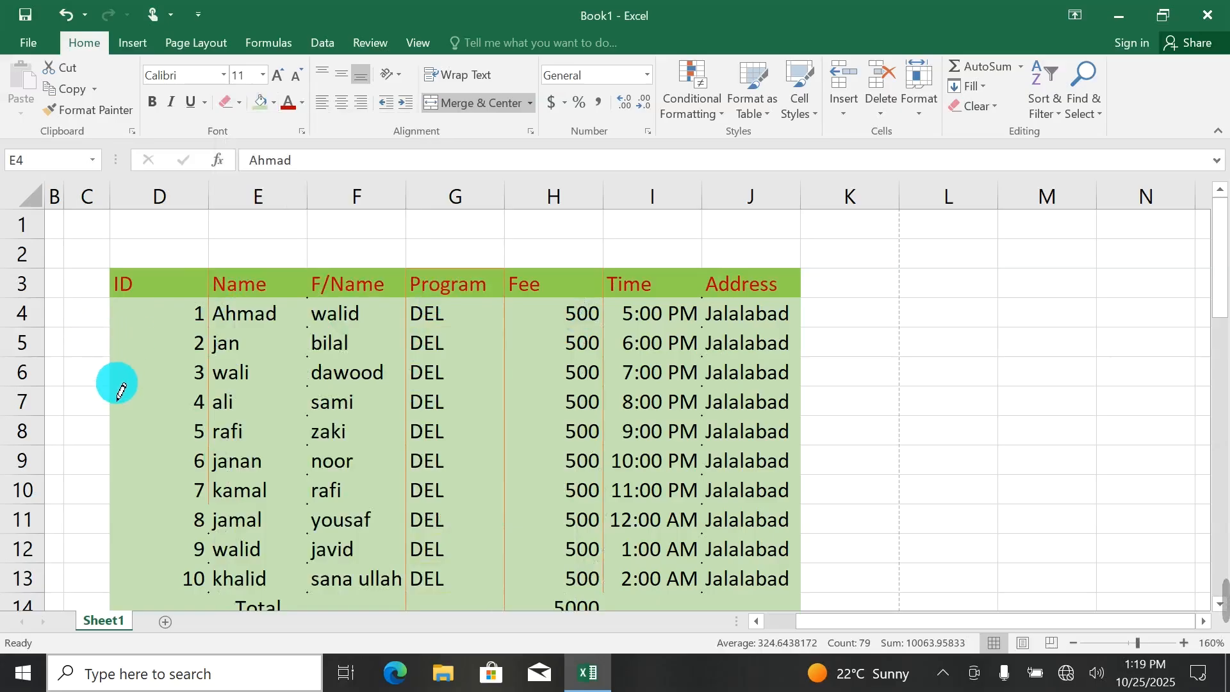
{"action": "left_click", "coordinate": [154, 386]}
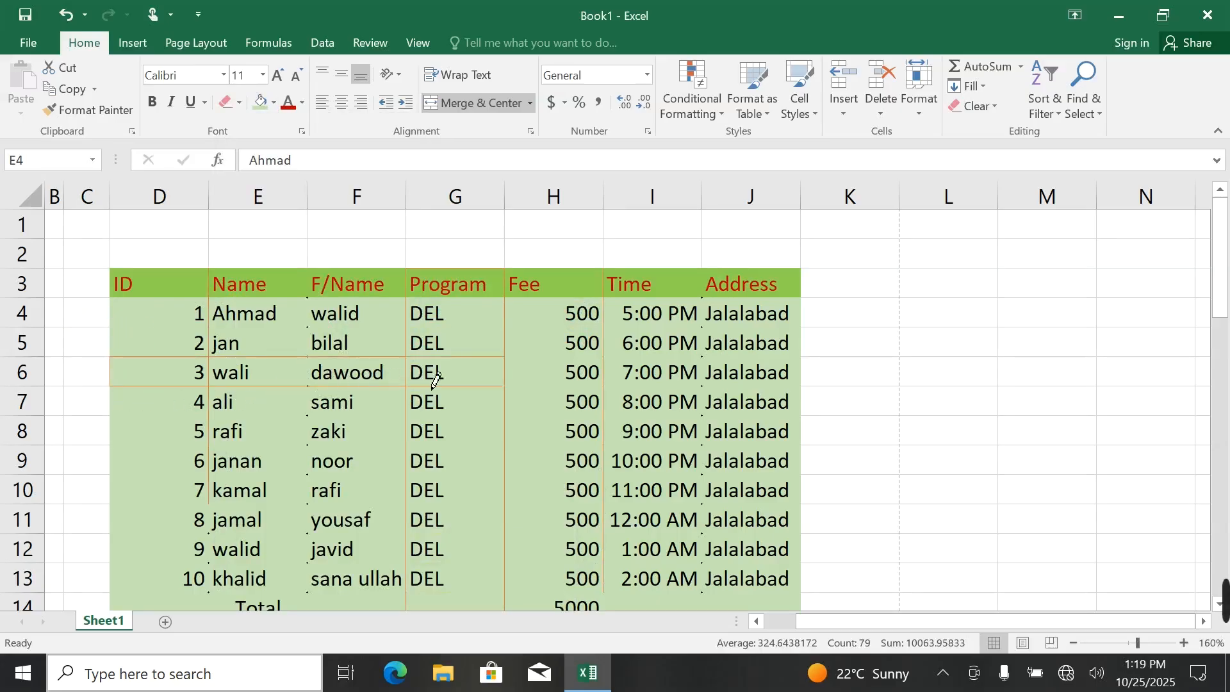
{"action": "mouse_move", "coordinate": [434, 381]}
{"action": "left_mouse_down"}
{"action": "mouse_move", "coordinate": [527, 387]}
{"action": "mouse_move", "coordinate": [659, 356]}
{"action": "mouse_move", "coordinate": [733, 374]}
{"action": "left_mouse_up"}
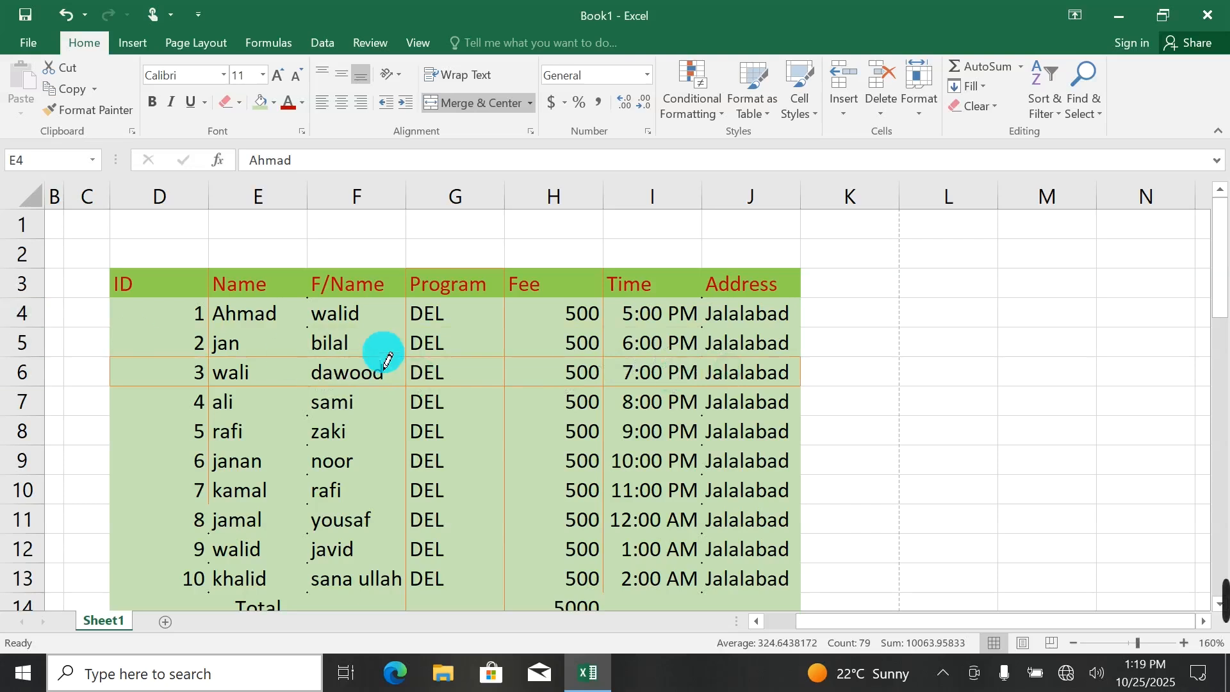
Set the border line color to purple and draw an outline around the cells D9 to I10.
{"action": "left_click", "coordinate": [237, 101]}
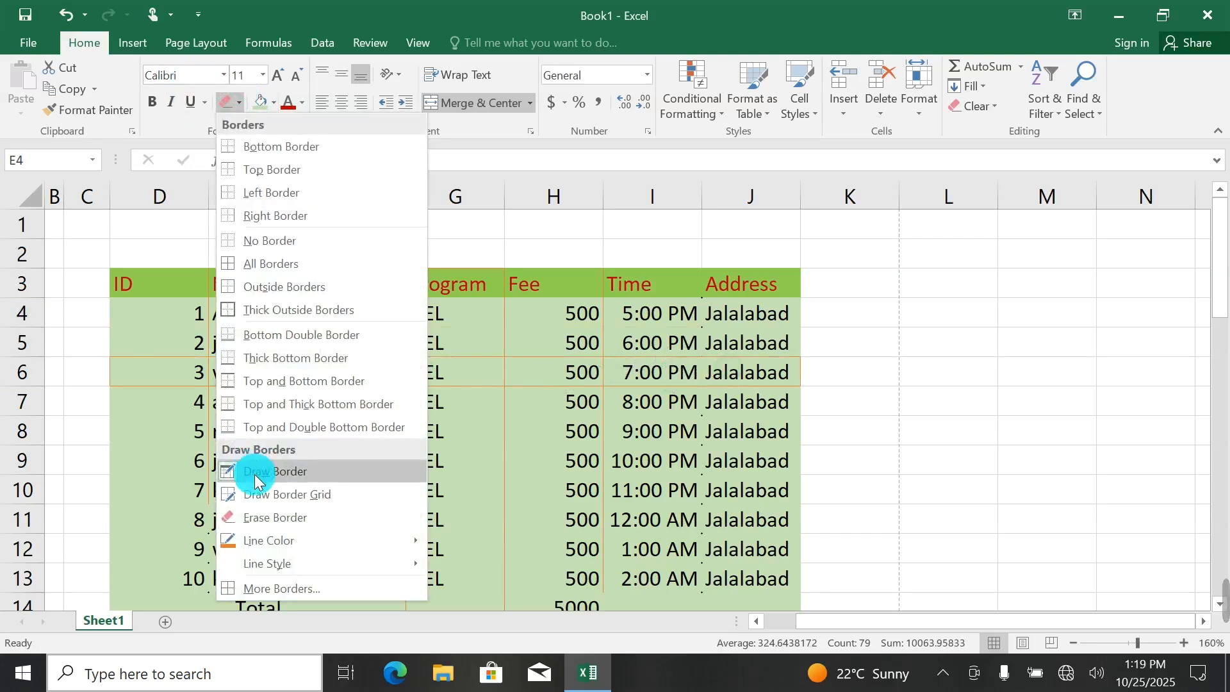
{"action": "mouse_move", "coordinate": [269, 542]}
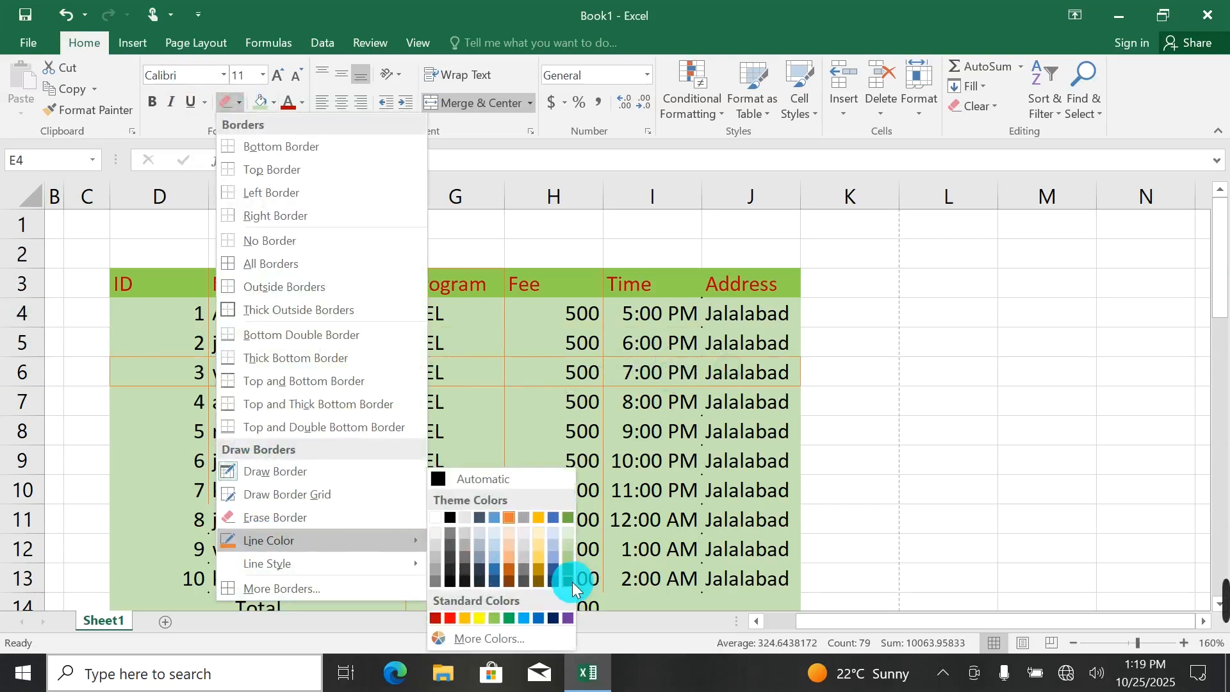
{"action": "left_click", "coordinate": [568, 617]}
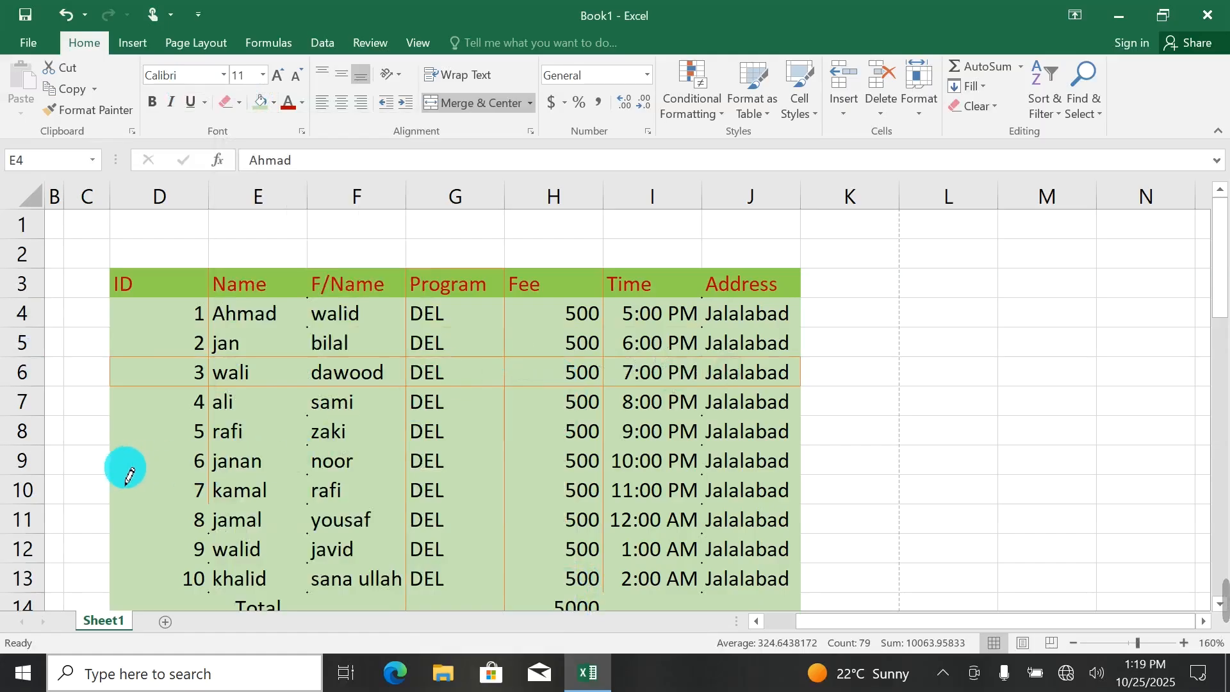
{"action": "left_click_drag", "start_coordinate": [123, 470], "coordinate": [241, 509]}
{"action": "left_click_drag", "start_coordinate": [612, 493], "coordinate": [678, 500]}
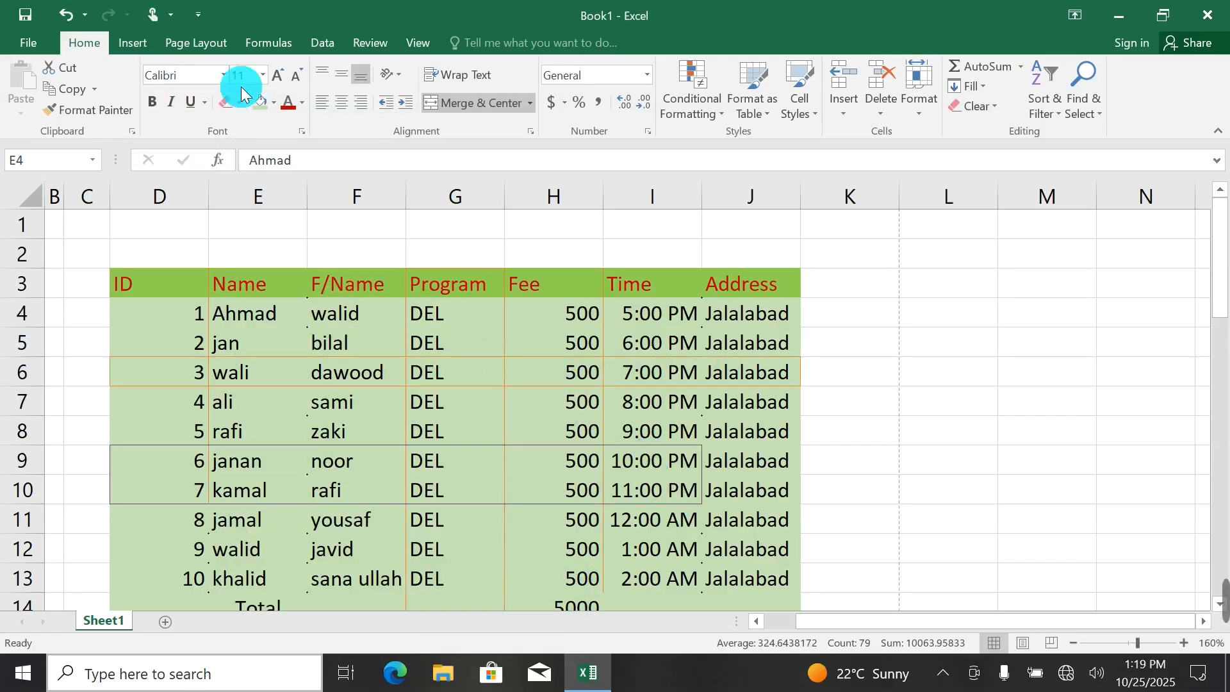
Set the border line style to double and draw borders over D3 to E8, F3 to F7, and across rows 4 and 5.
{"action": "left_click", "coordinate": [238, 102]}
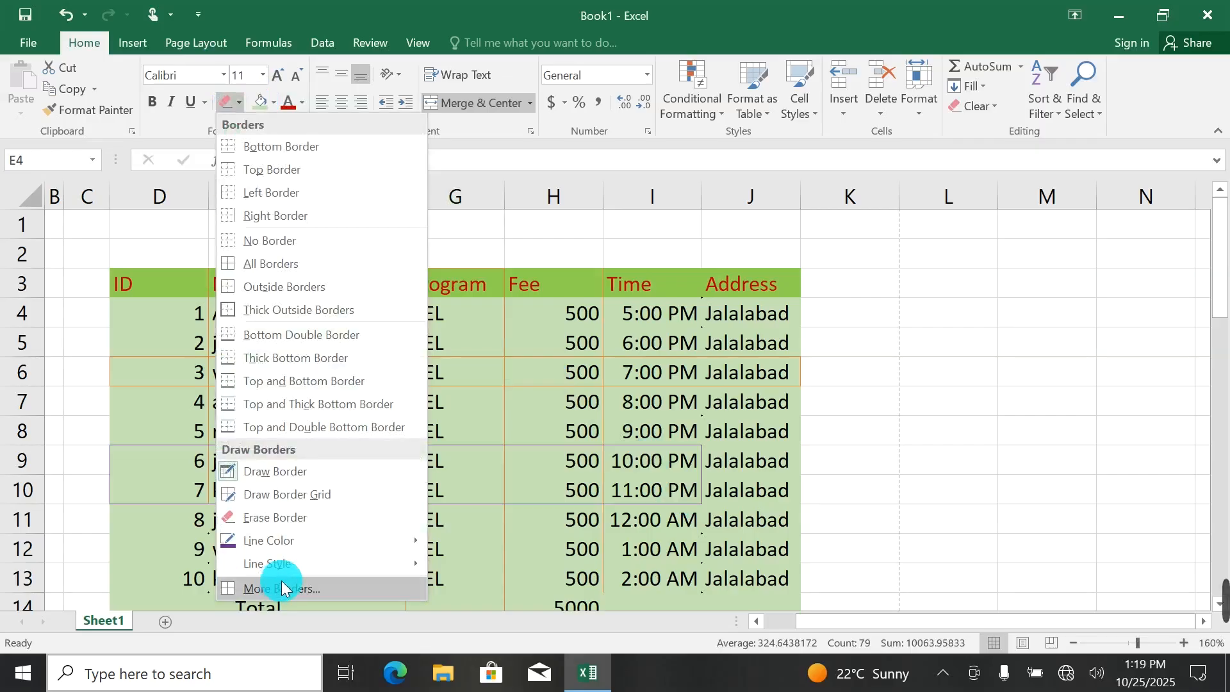
{"action": "mouse_move", "coordinate": [276, 567]}
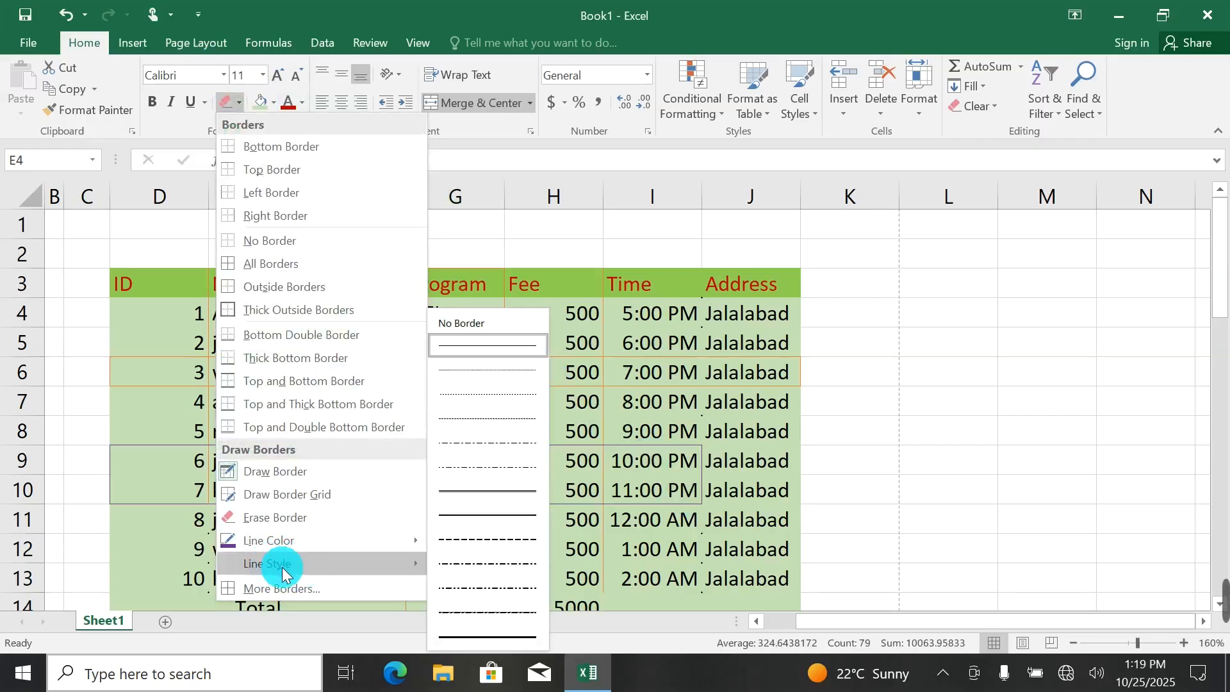
{"action": "left_click", "coordinate": [463, 491]}
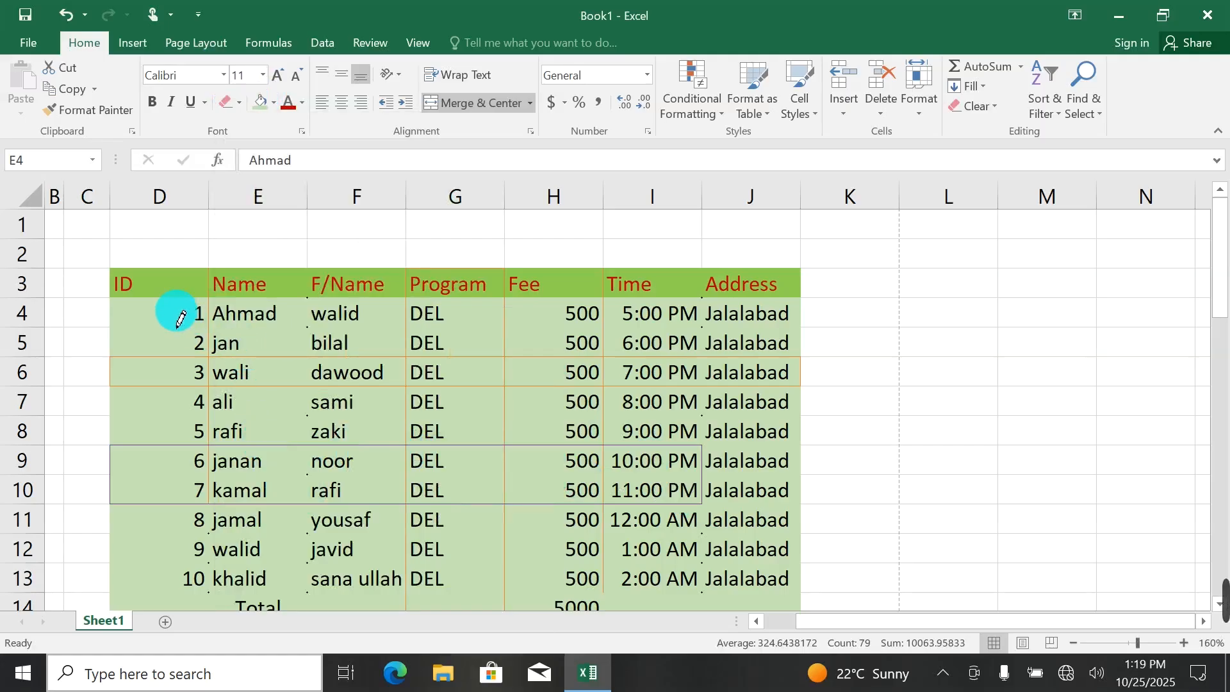
{"action": "left_click_drag", "start_coordinate": [172, 402], "coordinate": [165, 417]}
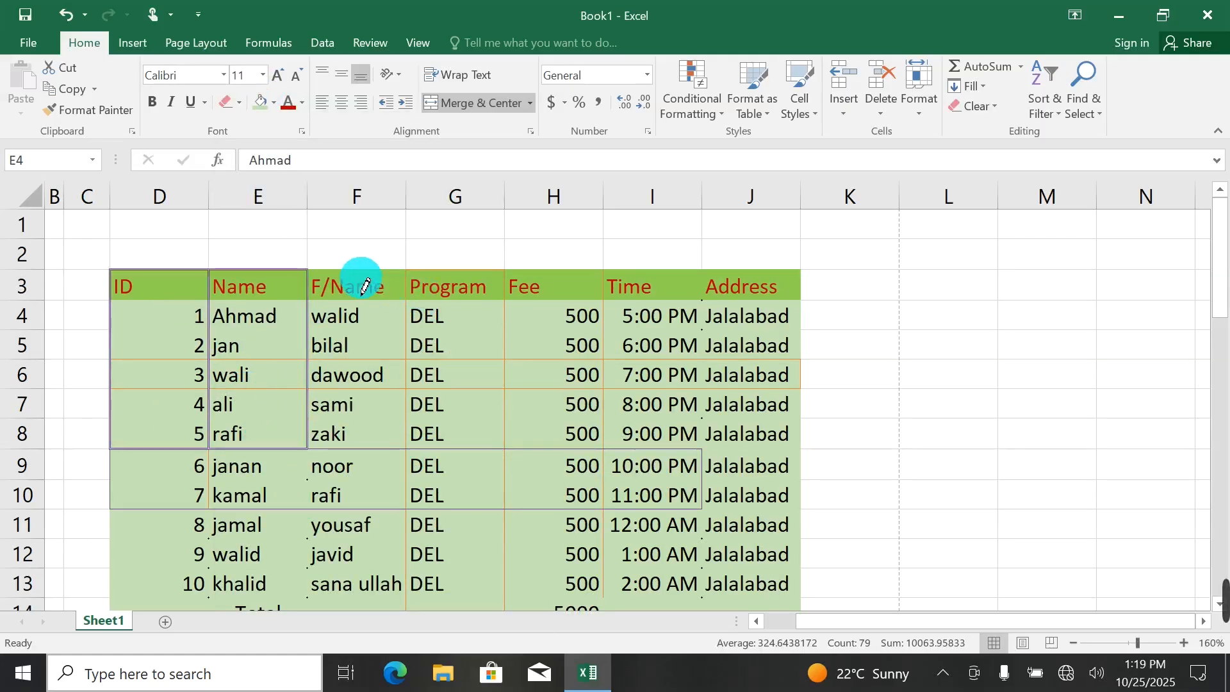
{"action": "mouse_move", "coordinate": [361, 282]}
{"action": "left_mouse_down"}
{"action": "mouse_move", "coordinate": [377, 412]}
{"action": "mouse_move", "coordinate": [359, 410]}
{"action": "left_mouse_up"}
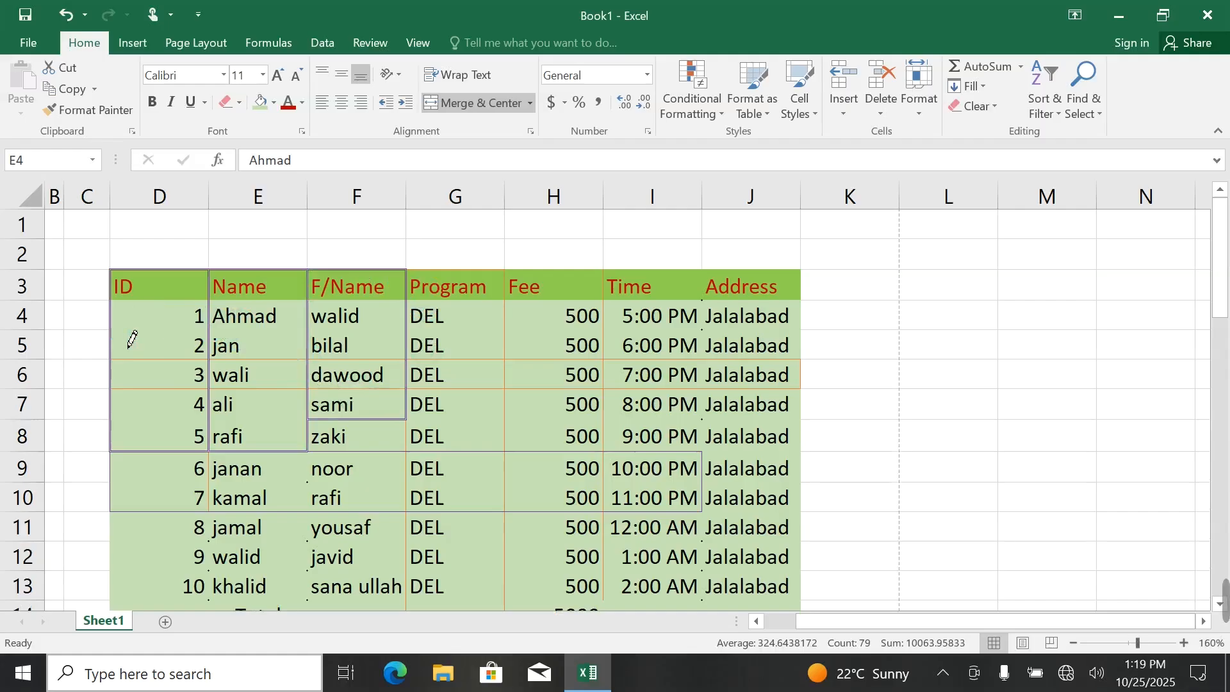
{"action": "mouse_move", "coordinate": [285, 353]}
{"action": "left_mouse_down"}
{"action": "mouse_move", "coordinate": [391, 343]}
{"action": "mouse_move", "coordinate": [734, 356]}
{"action": "left_mouse_up"}
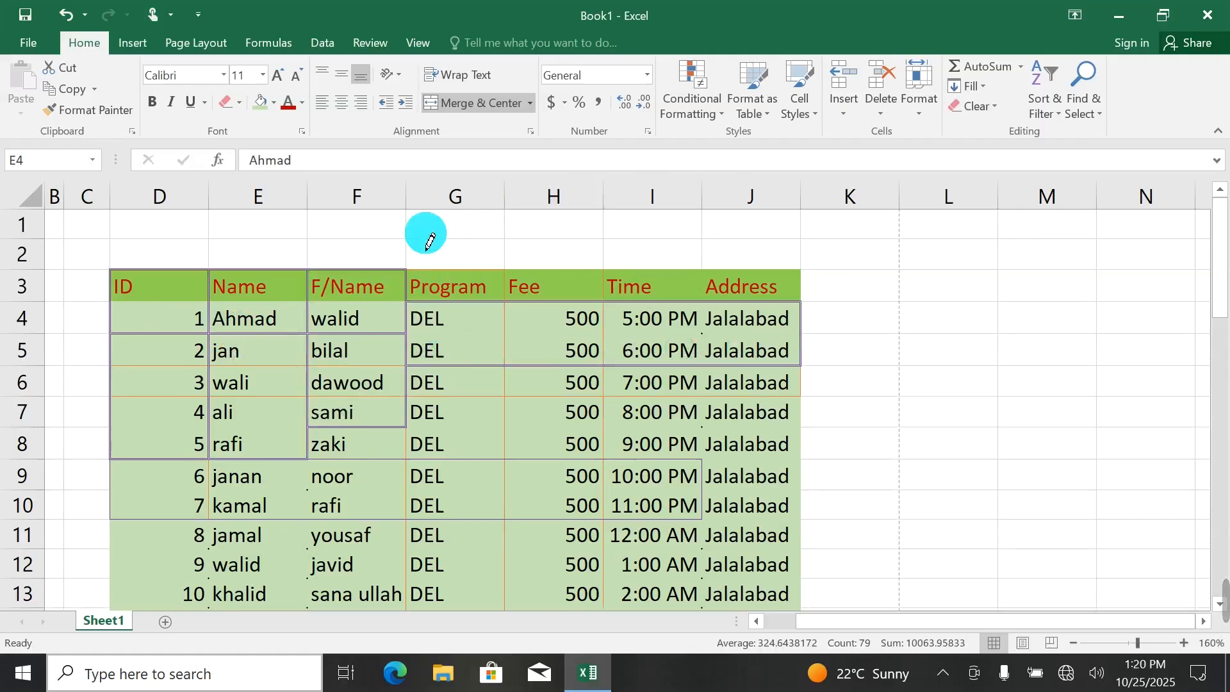
Open the full border settings, set the line color to orange and try the None, Outline and Inside presets on the table.
{"action": "left_click", "coordinate": [236, 102]}
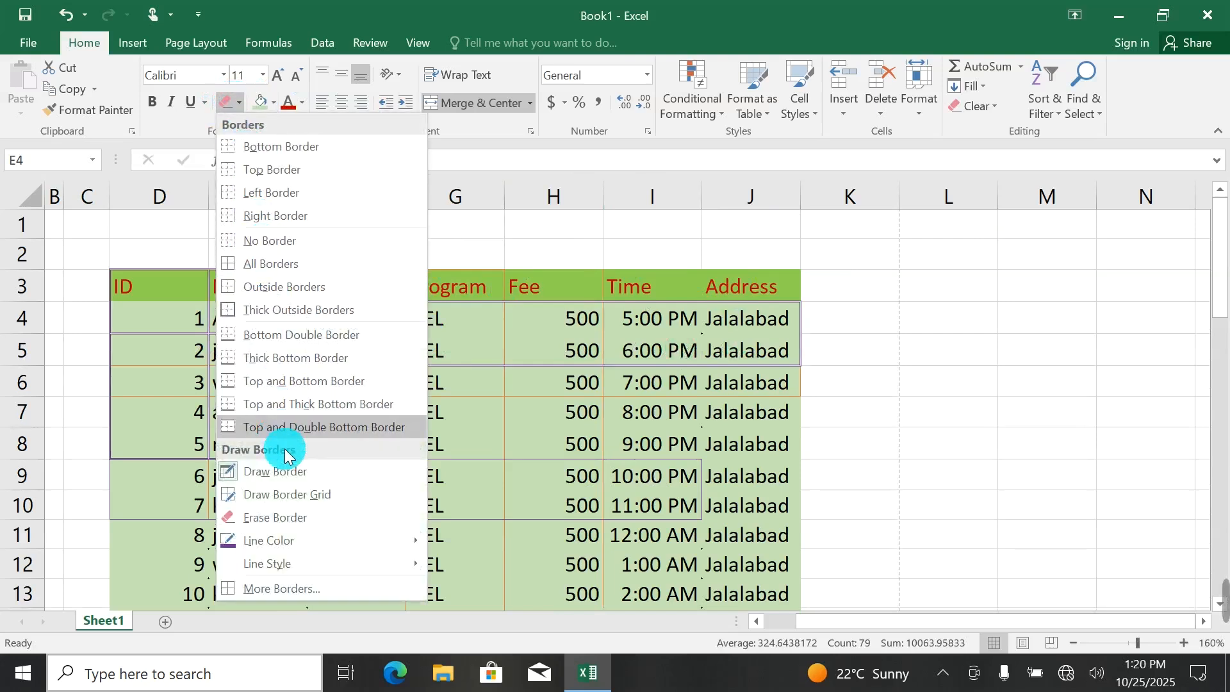
{"action": "left_click", "coordinate": [290, 589]}
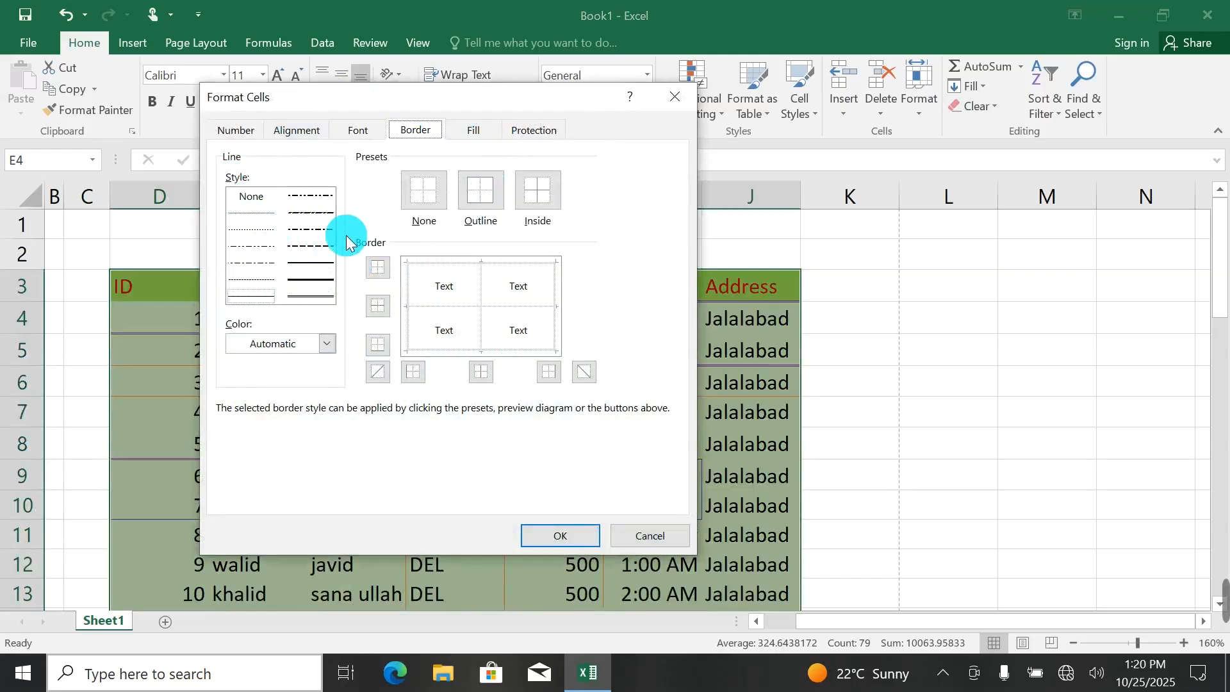
{"action": "left_click", "coordinate": [327, 343]}
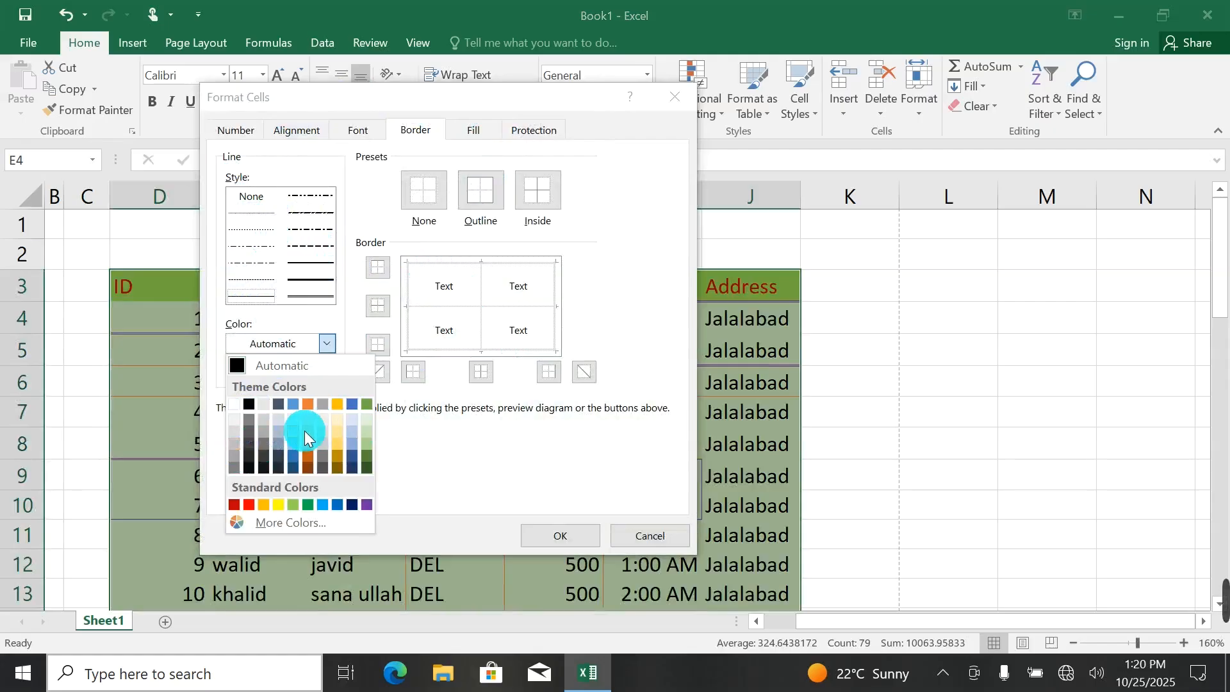
{"action": "left_click", "coordinate": [308, 404]}
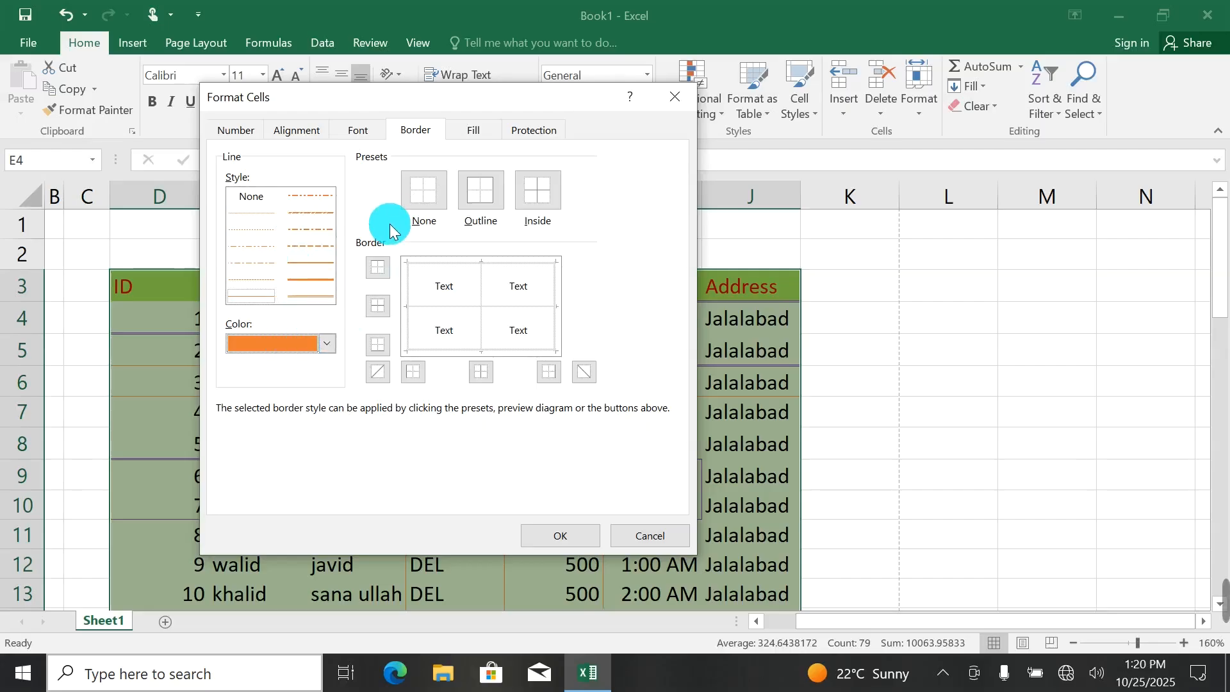
{"action": "left_click", "coordinate": [421, 195]}
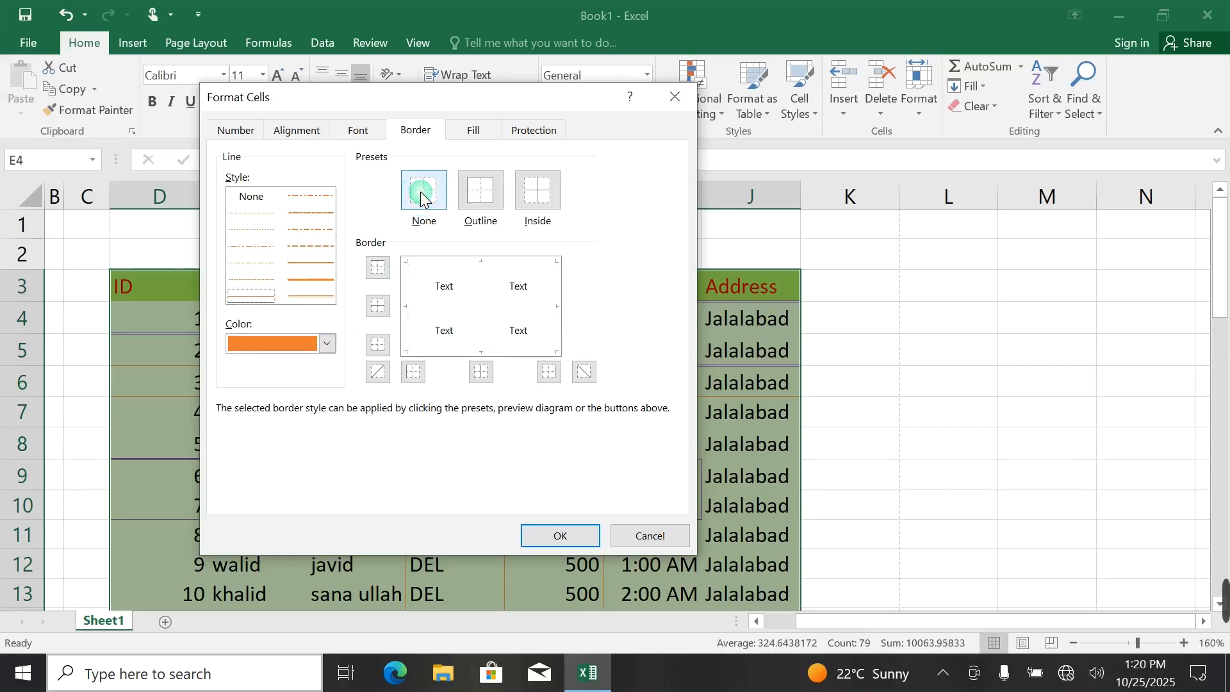
{"action": "left_click", "coordinate": [485, 198]}
{"action": "left_click", "coordinate": [536, 192]}
{"action": "left_click", "coordinate": [376, 271]}
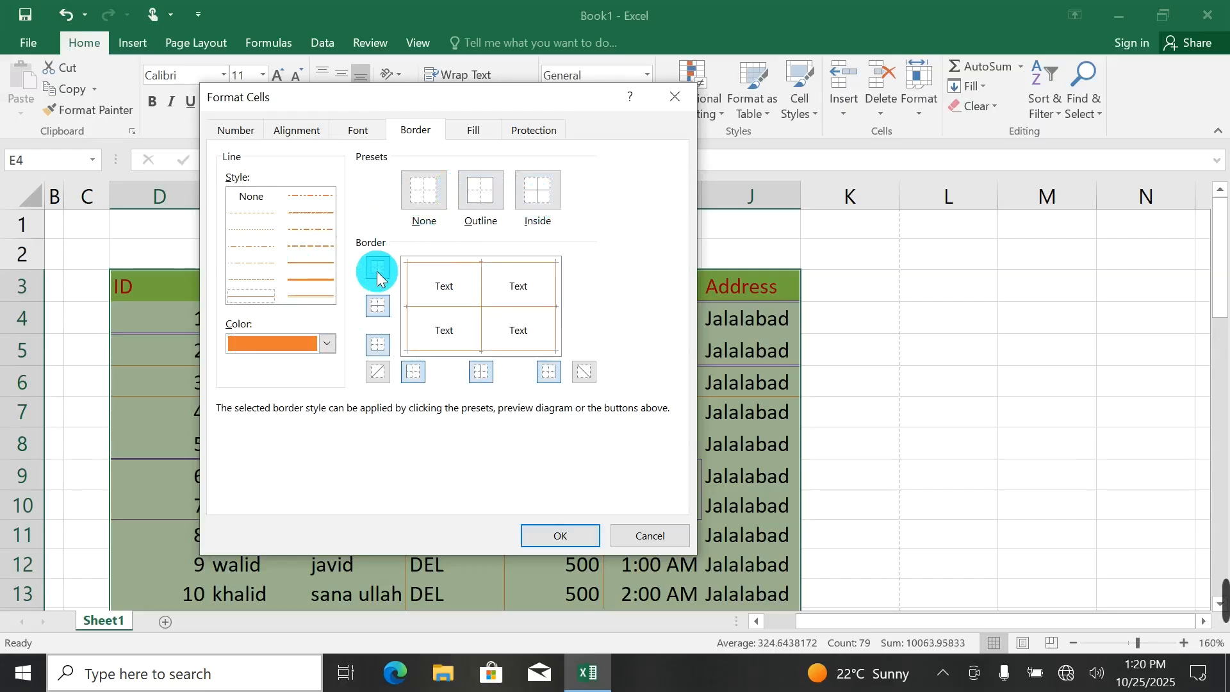
Try toggling the individual edge, inner and diagonal borders in the preview and close the border settings without applying them.
{"action": "left_click", "coordinate": [377, 270]}
{"action": "left_click", "coordinate": [375, 310]}
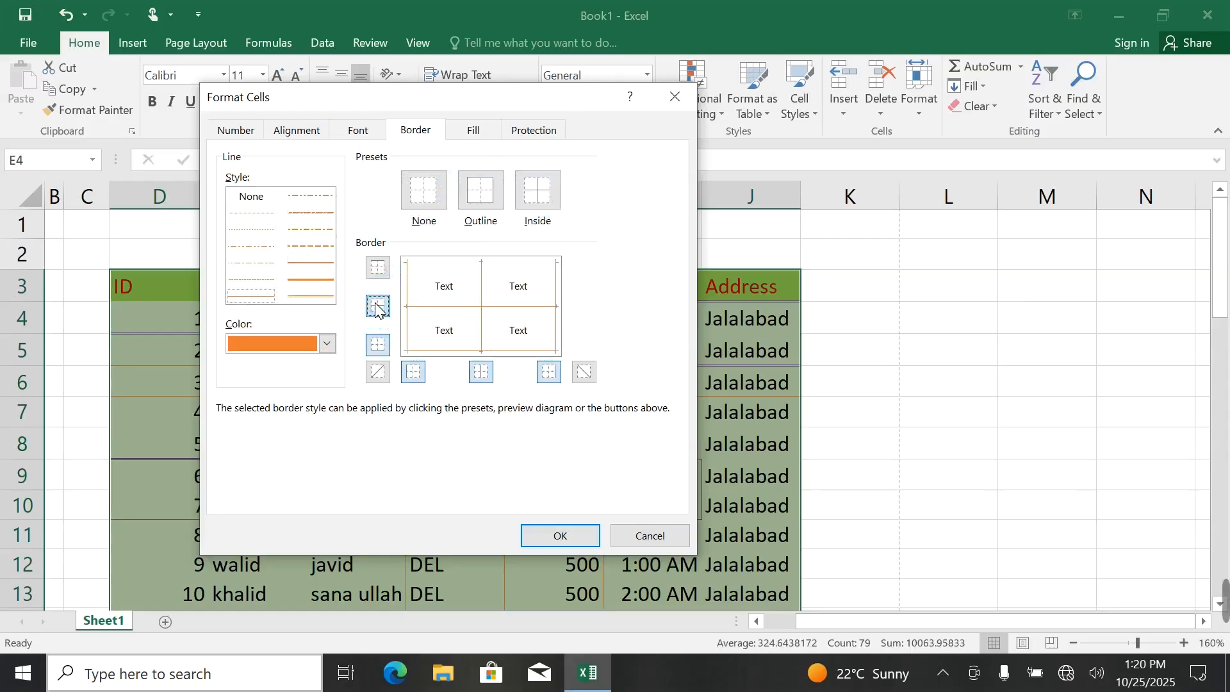
{"action": "left_click", "coordinate": [382, 347]}
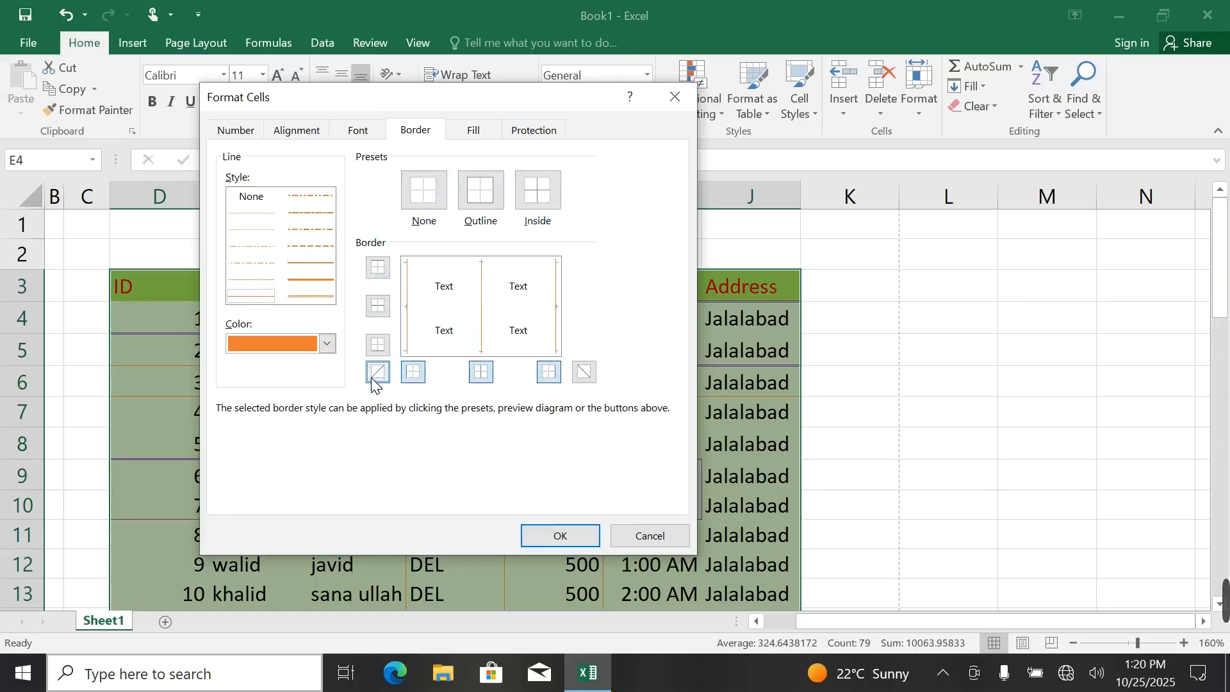
{"action": "left_click", "coordinate": [375, 385]}
{"action": "left_click", "coordinate": [413, 372]}
{"action": "left_click", "coordinate": [485, 375]}
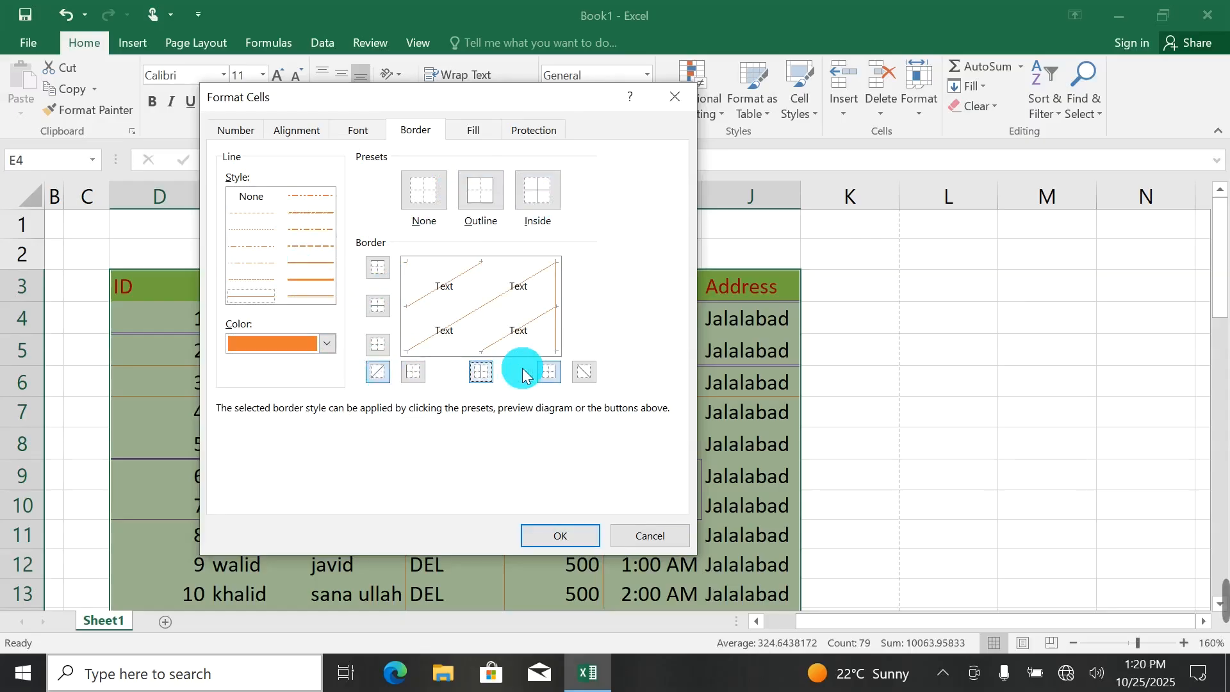
{"action": "left_click", "coordinate": [586, 374]}
{"action": "left_click", "coordinate": [376, 359]}
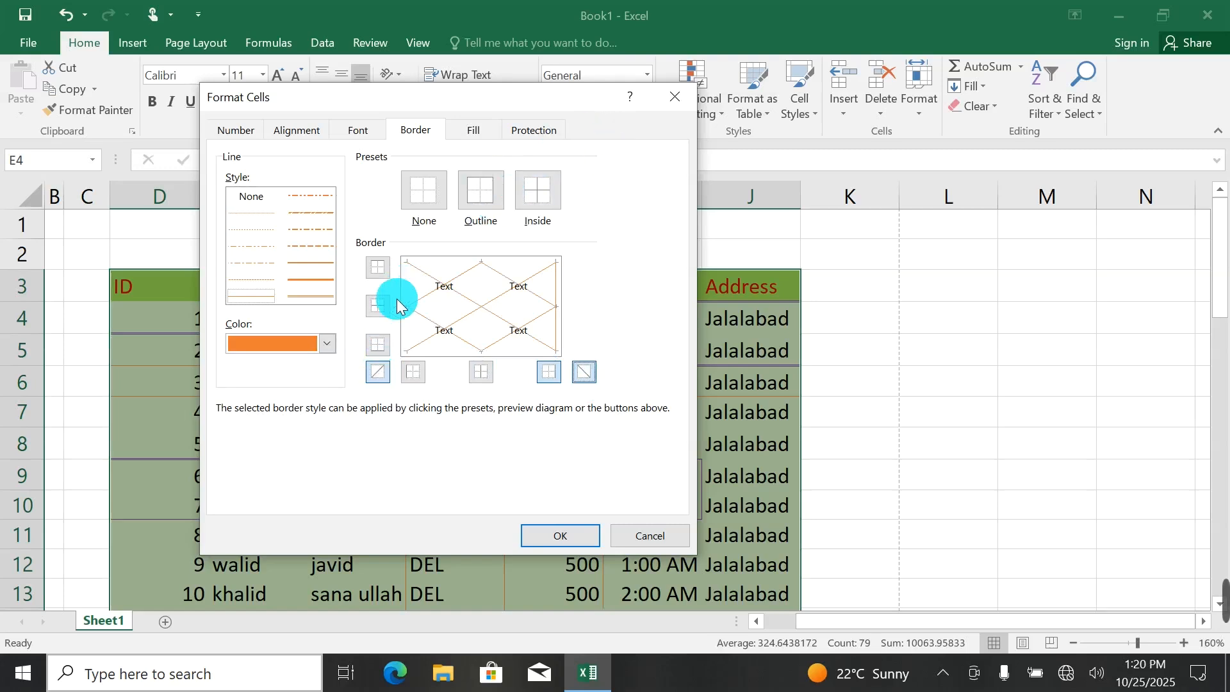
{"action": "left_click", "coordinate": [682, 94]}
Apply purple double-line diagonal borders in both directions to the cells D4 to J4.
{"action": "left_click", "coordinate": [468, 321]}
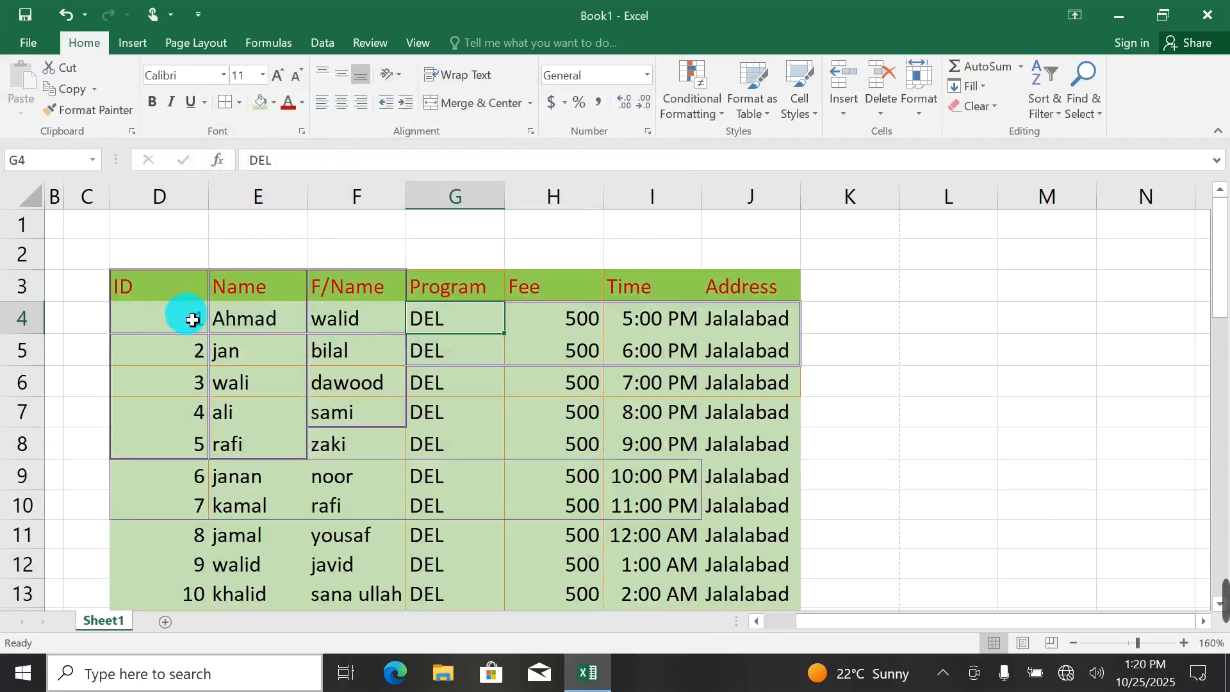
{"action": "left_click_drag", "start_coordinate": [184, 317], "coordinate": [722, 321]}
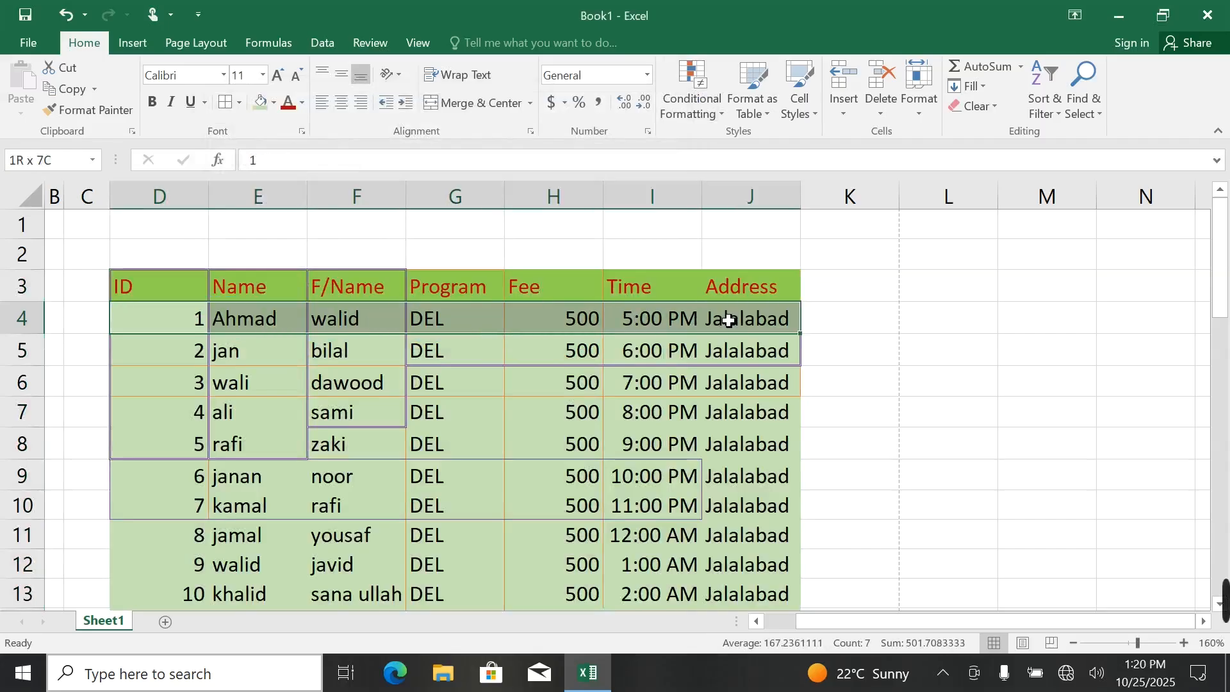
{"action": "left_click", "coordinate": [243, 103]}
{"action": "left_click", "coordinate": [269, 586]}
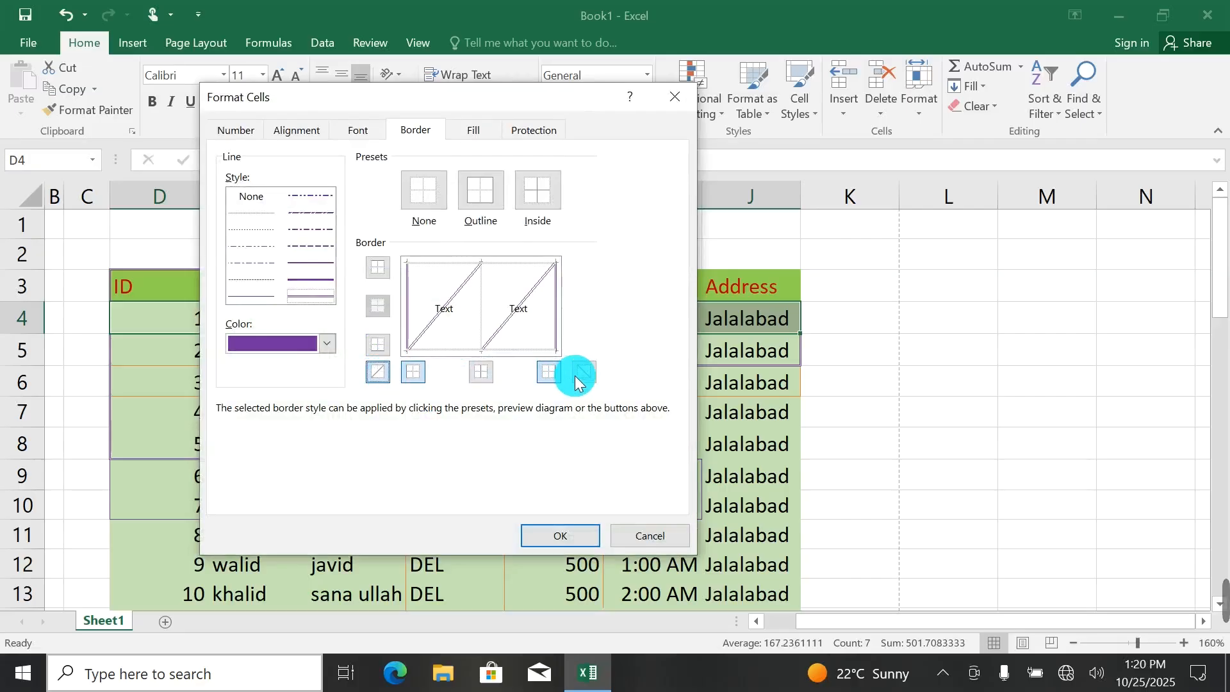
{"action": "left_click", "coordinate": [580, 374]}
{"action": "left_click", "coordinate": [569, 536]}
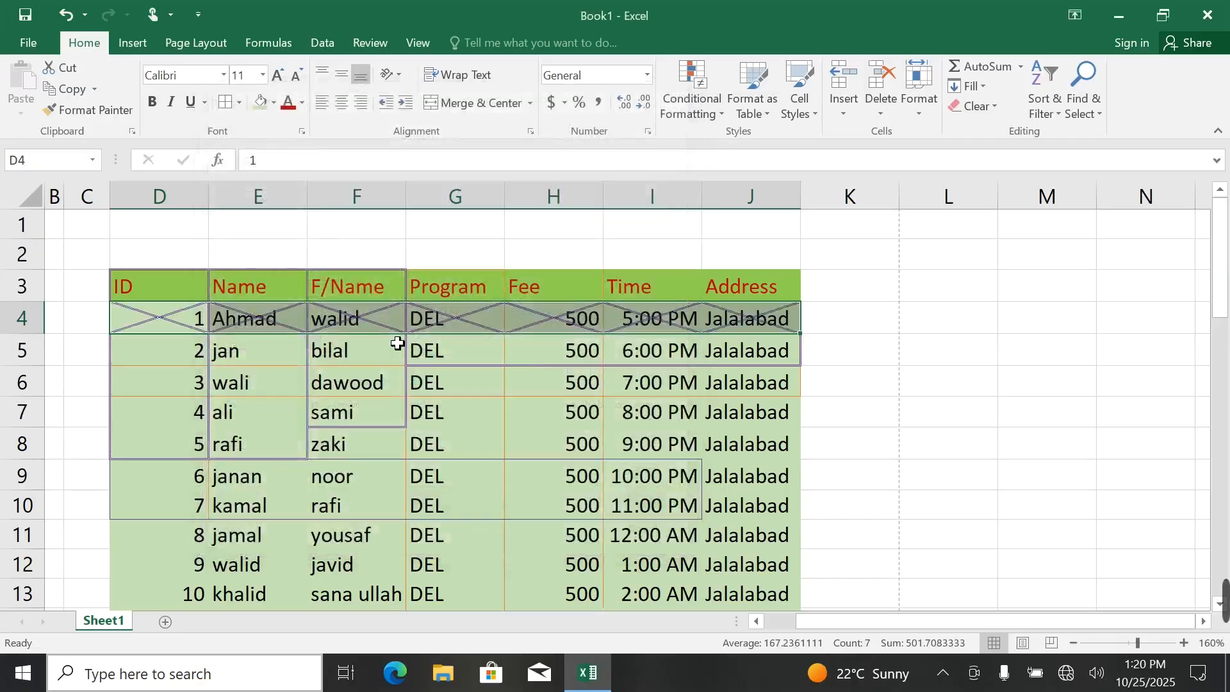
Open the full border settings for cell E6 and compare the None and Outline presets in the preview.
{"action": "left_click", "coordinate": [288, 379]}
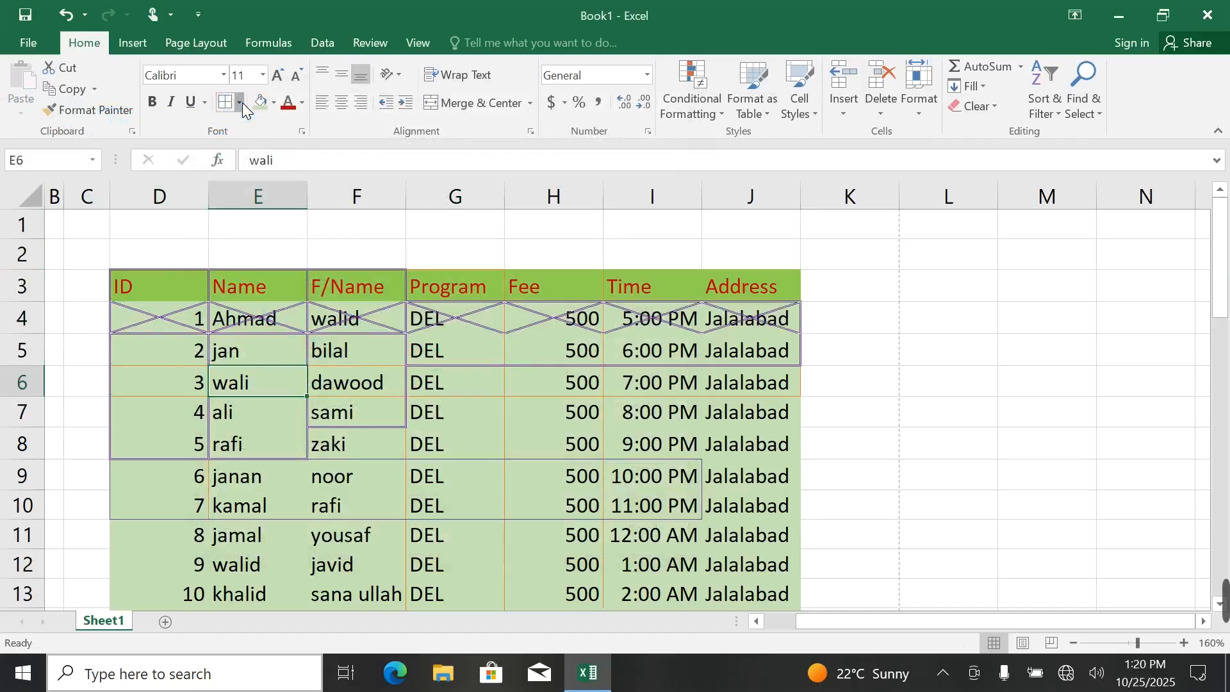
{"action": "left_click", "coordinate": [240, 103]}
{"action": "left_click", "coordinate": [254, 583]}
{"action": "left_click", "coordinate": [429, 224]}
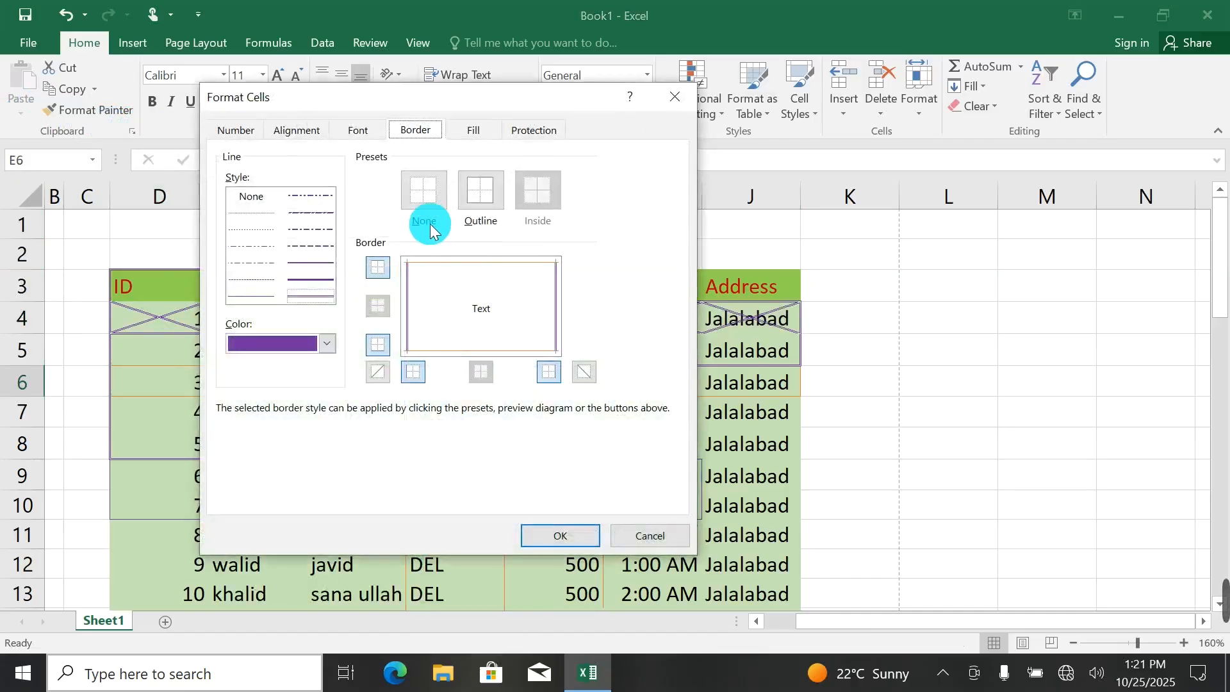
{"action": "left_click", "coordinate": [424, 203]}
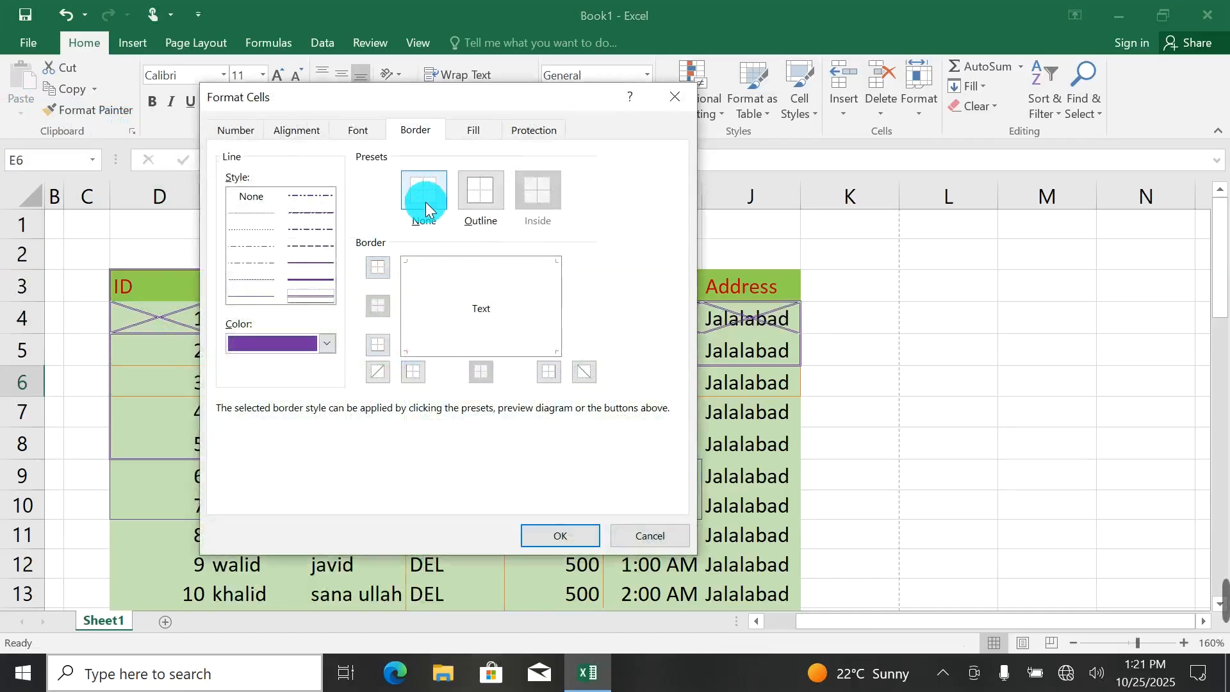
{"action": "left_click", "coordinate": [482, 198]}
{"action": "left_click", "coordinate": [538, 195]}
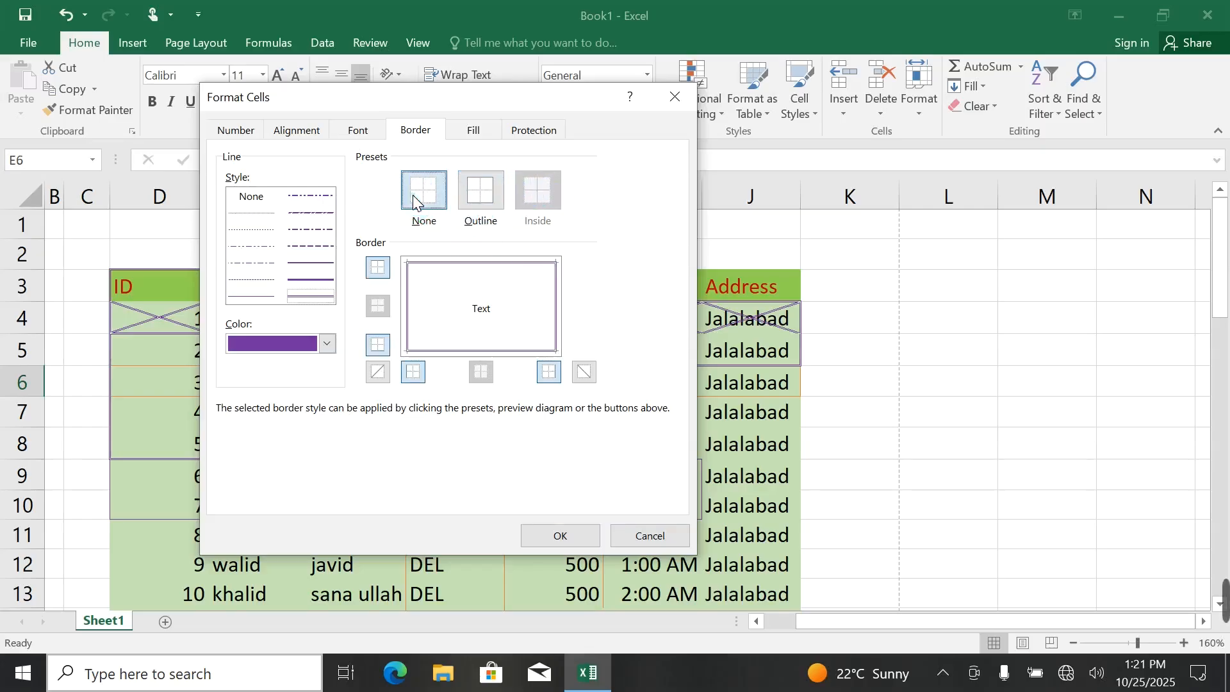
{"action": "left_click", "coordinate": [414, 202]}
{"action": "left_click", "coordinate": [537, 197]}
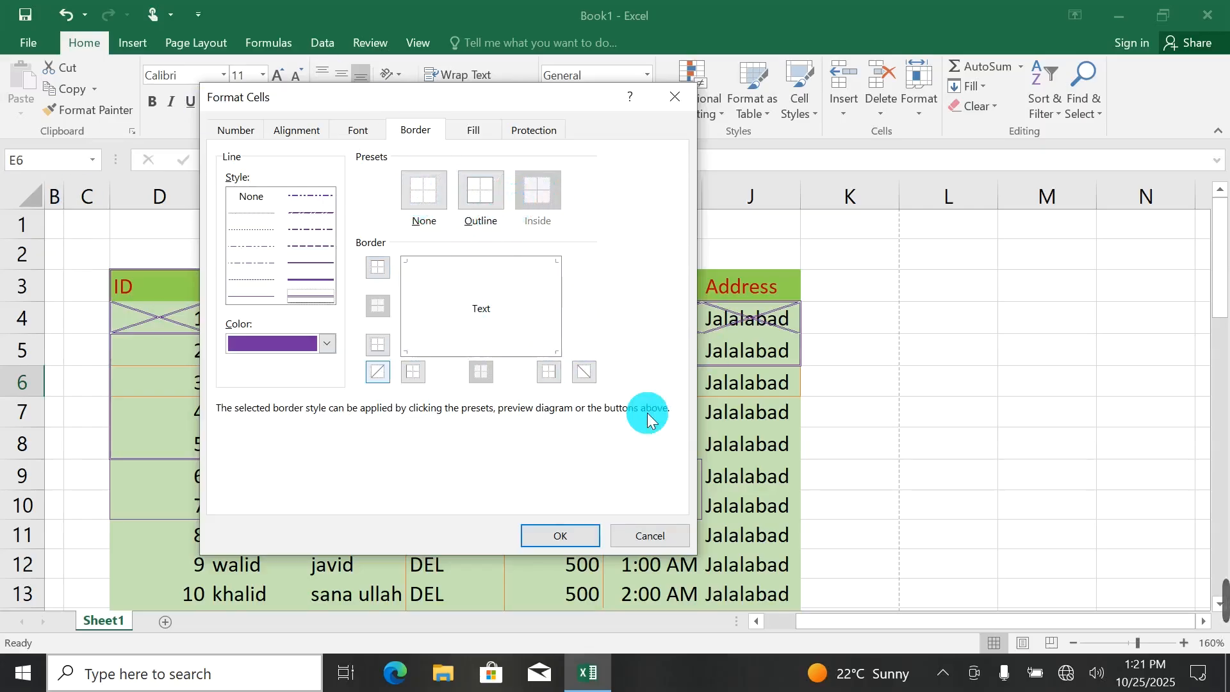
Examine the number, alignment, font, border, fill and protection settings in the Format Cells dialog for cell E6.
{"action": "left_click", "coordinate": [248, 131]}
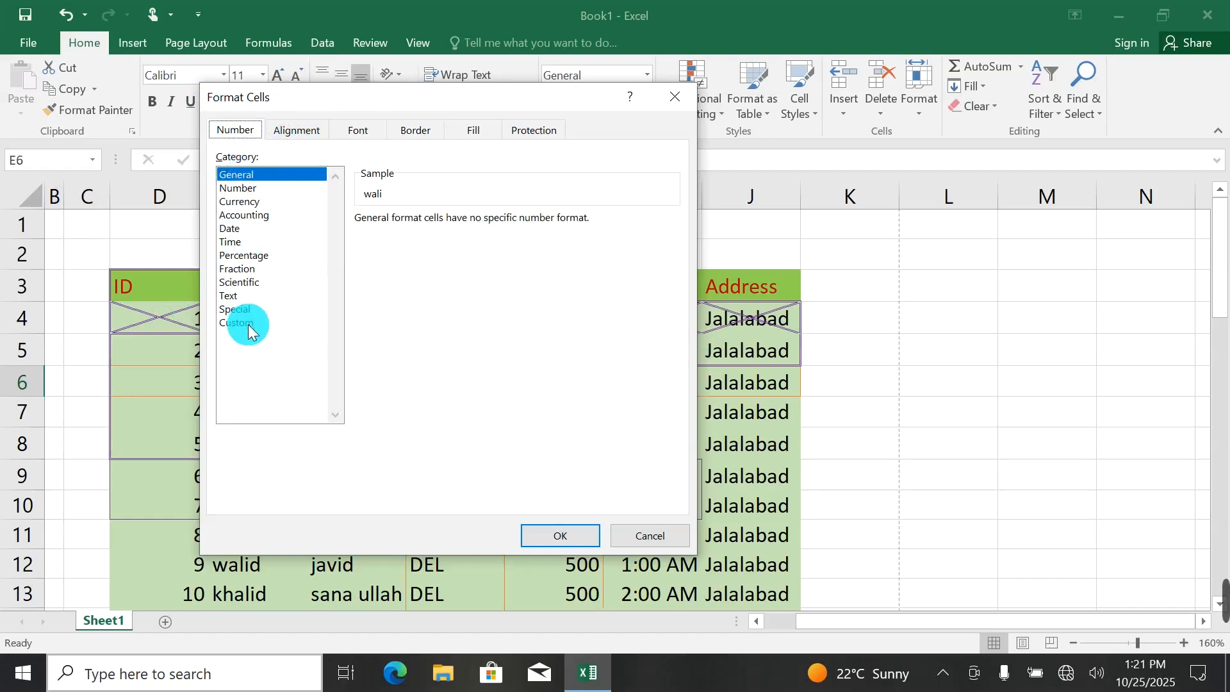
{"action": "left_click_drag", "start_coordinate": [577, 99], "coordinate": [636, 239]}
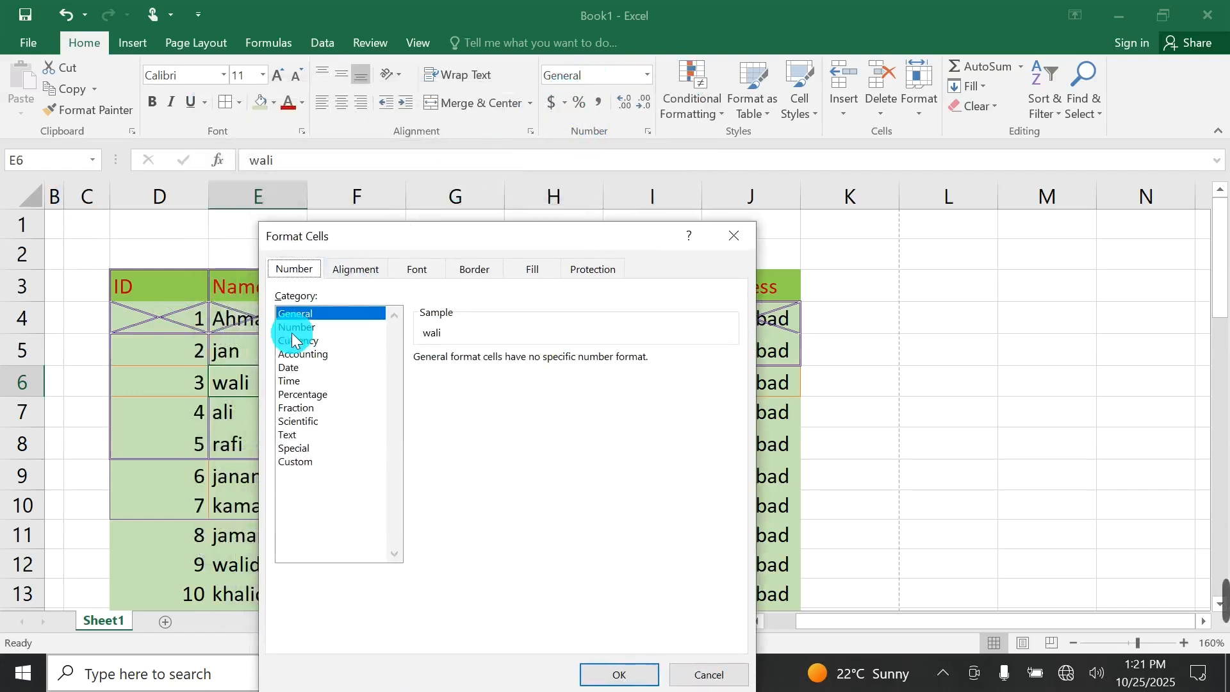
{"action": "left_click", "coordinate": [356, 269]}
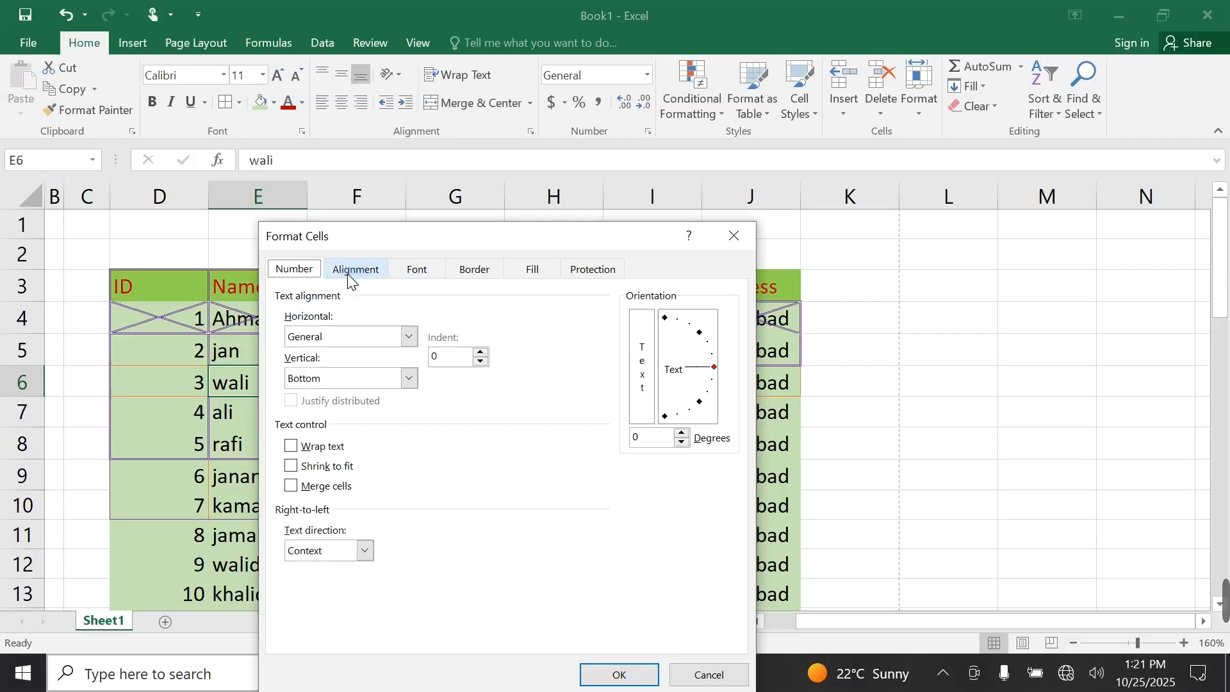
{"action": "left_click", "coordinate": [416, 270]}
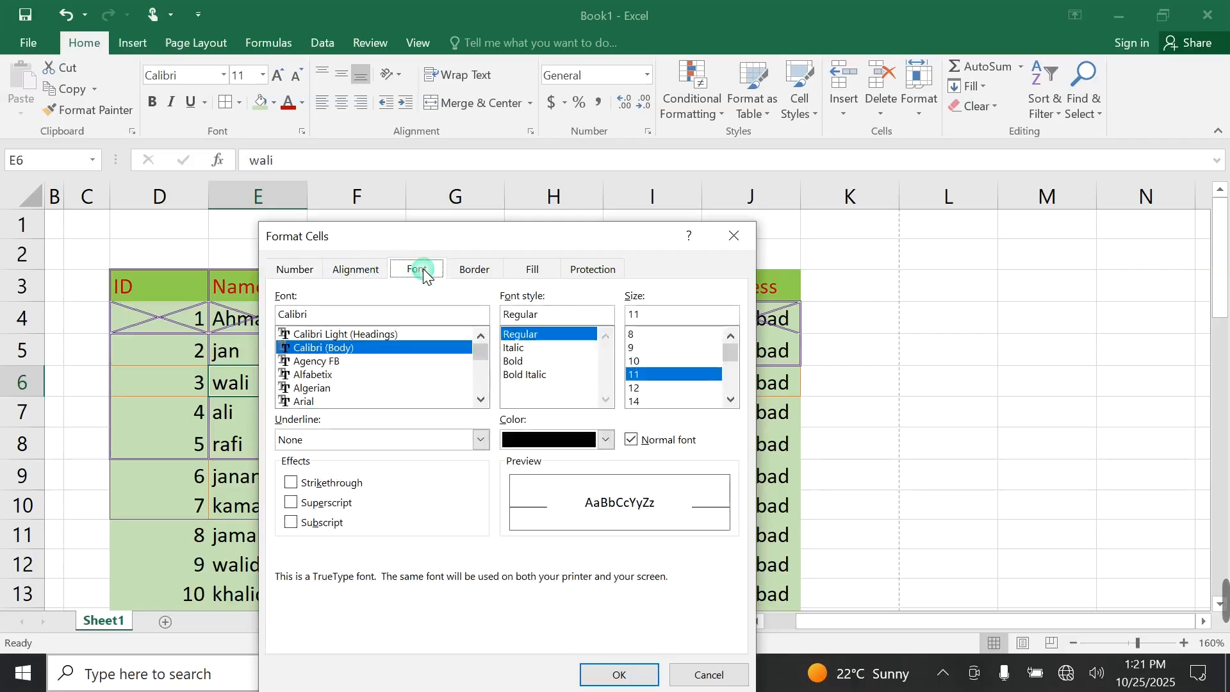
{"action": "left_click", "coordinate": [472, 270]}
{"action": "left_click", "coordinate": [531, 269]}
{"action": "left_click", "coordinate": [593, 269]}
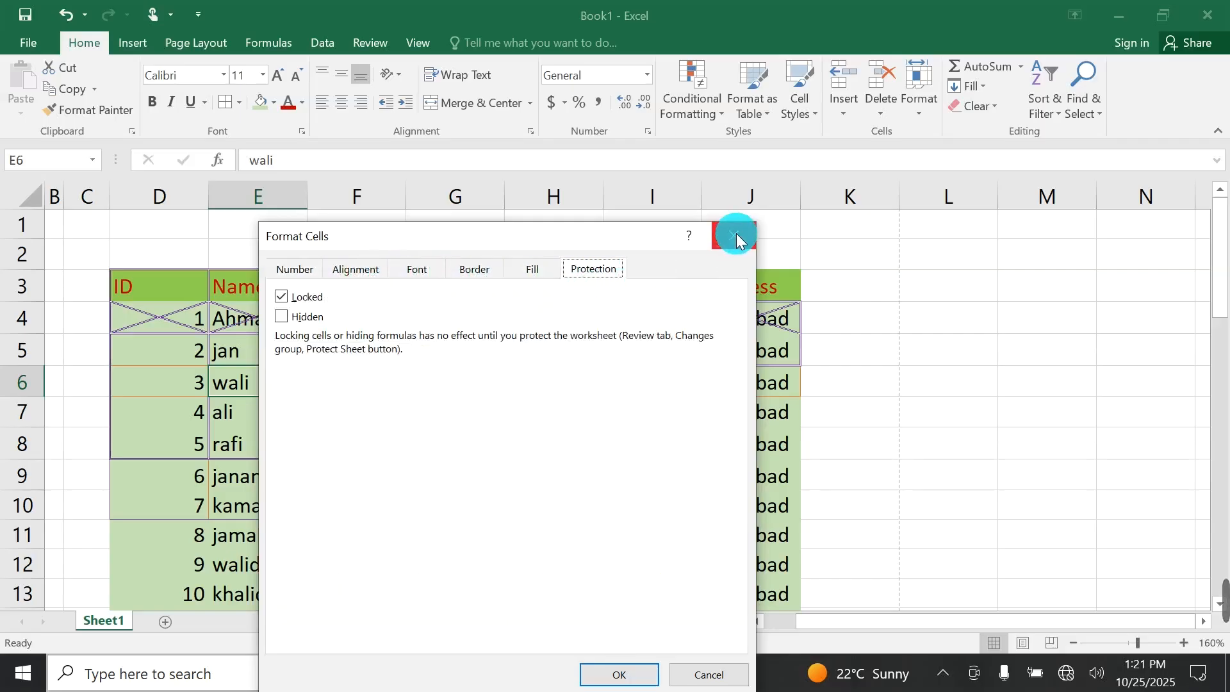
{"action": "left_click", "coordinate": [418, 268]}
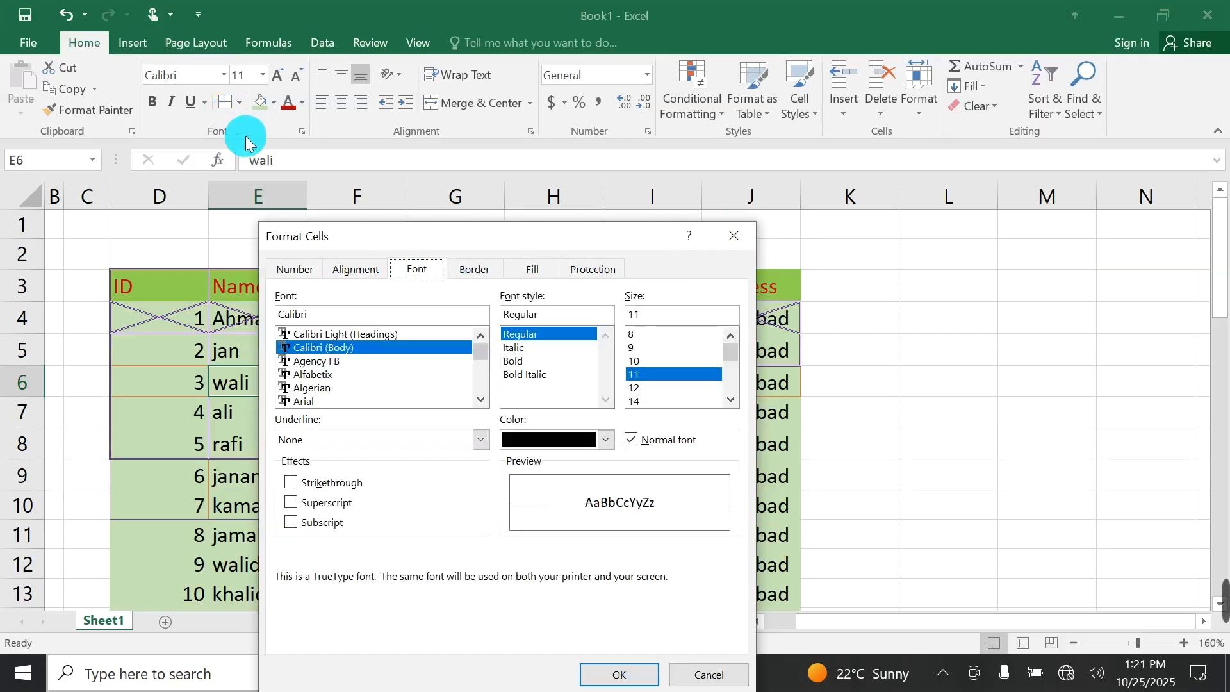
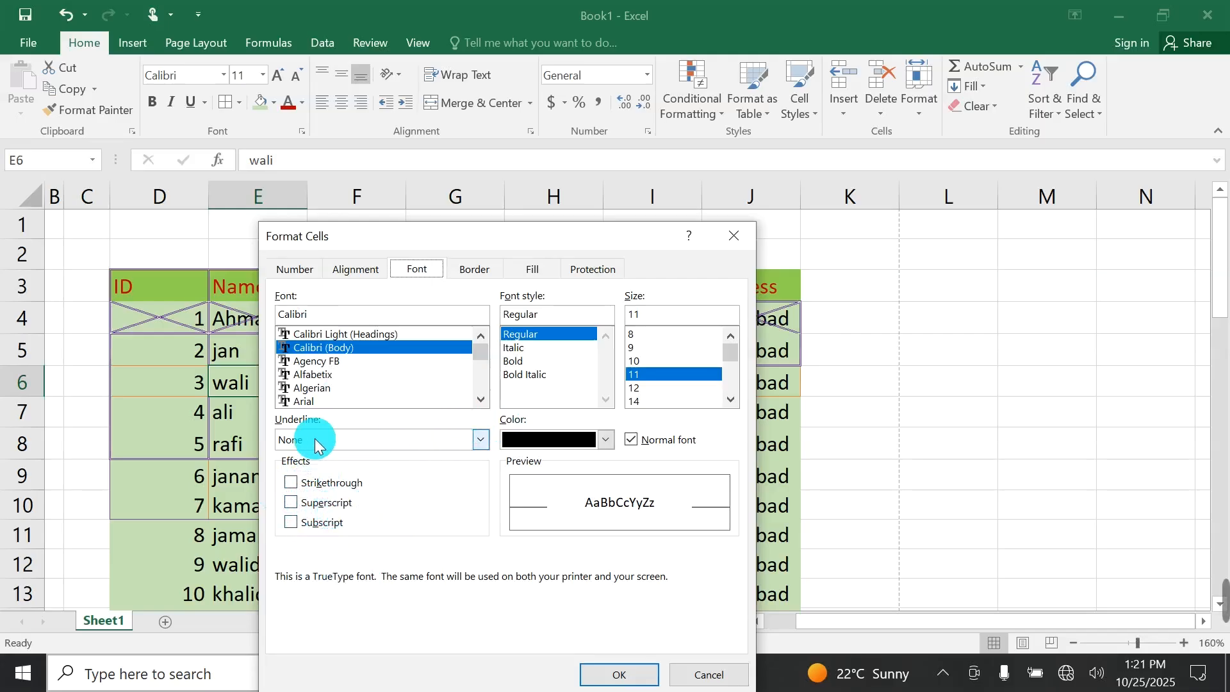
Review the underline styles, font color palette and Normal font option for cell E6, and leave the Format Cells dialog without applying anything.
{"action": "left_click", "coordinate": [480, 440]}
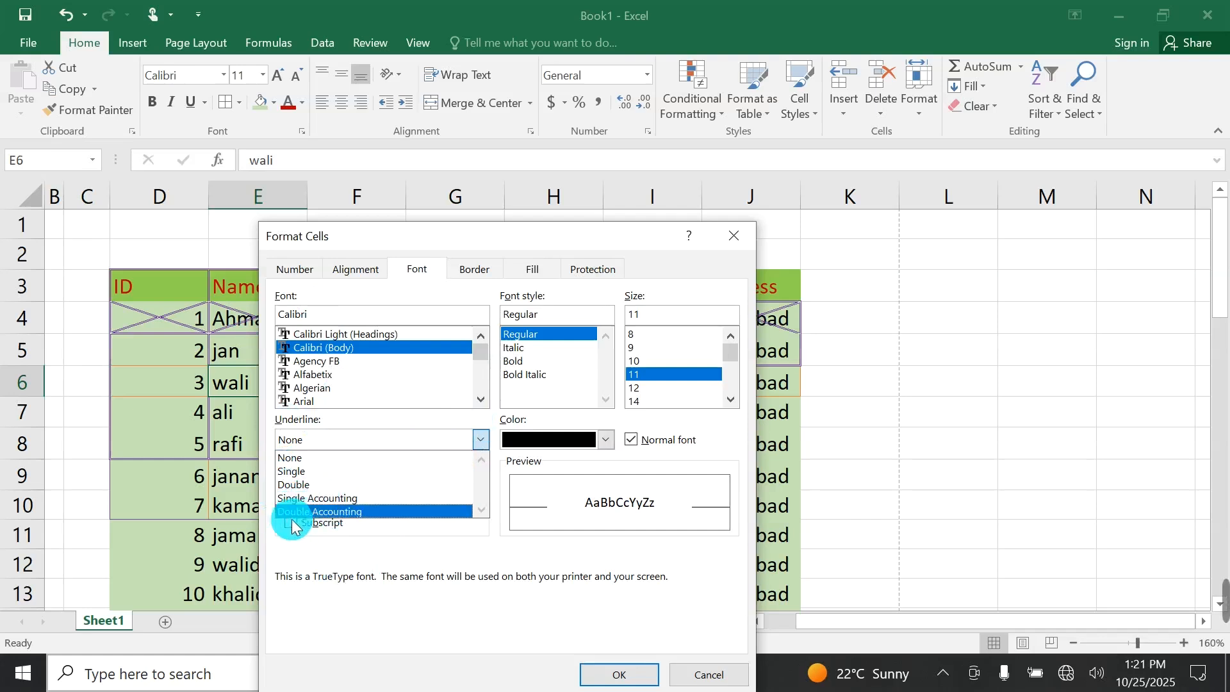
{"action": "left_click", "coordinate": [449, 458]}
{"action": "left_click", "coordinate": [578, 440]}
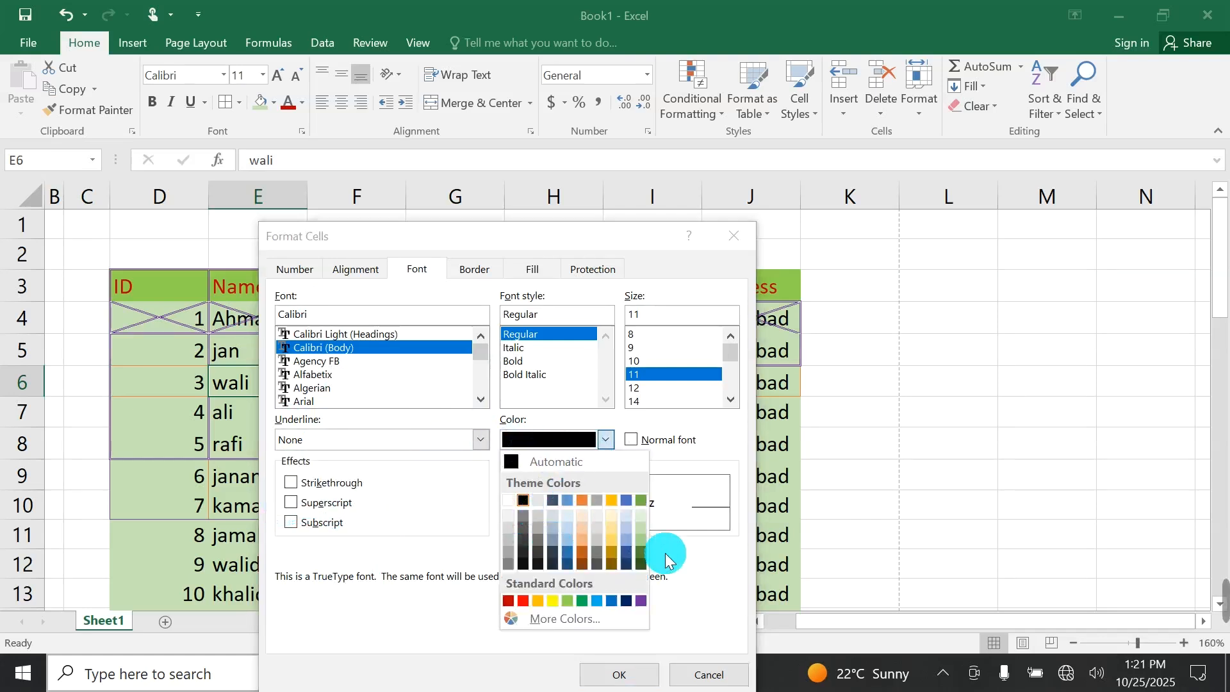
{"action": "left_click", "coordinate": [648, 459]}
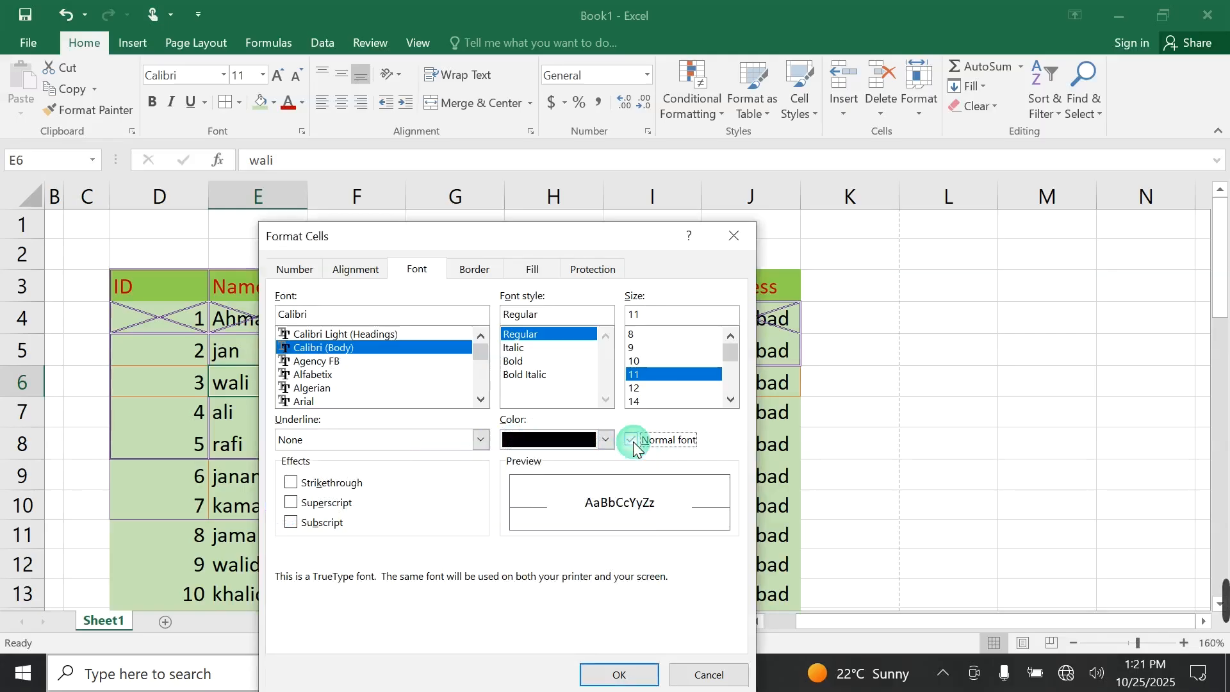
{"action": "left_click", "coordinate": [634, 441]}
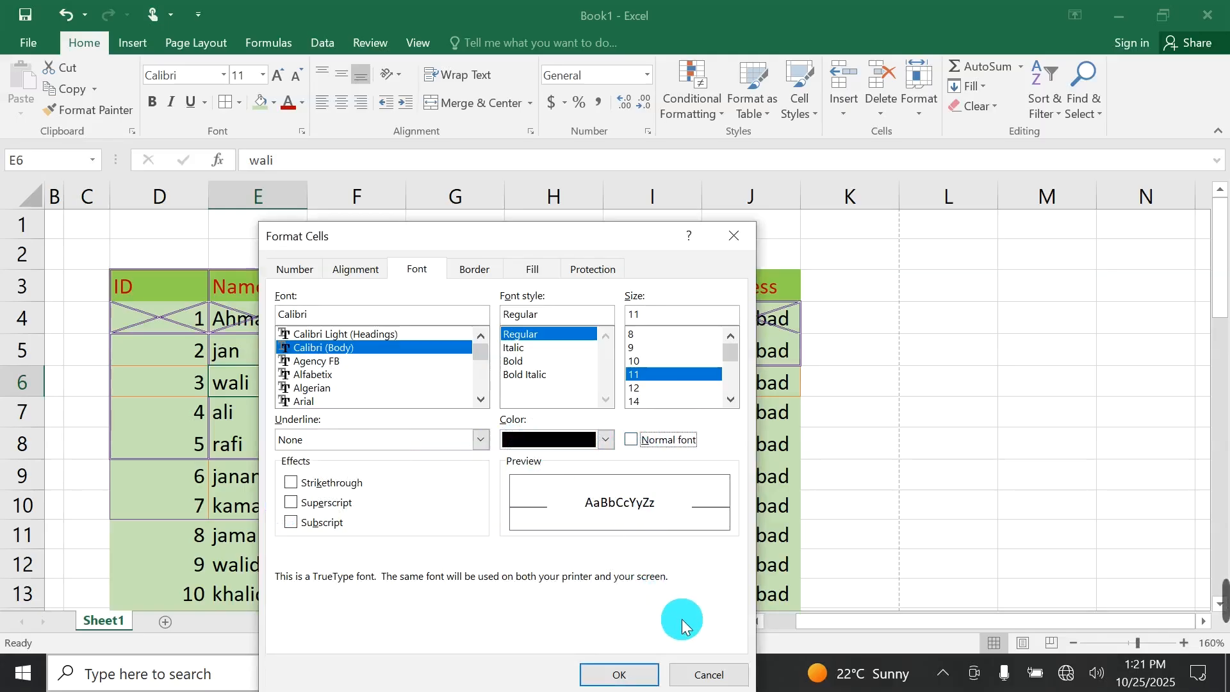
{"action": "left_click", "coordinate": [709, 673]}
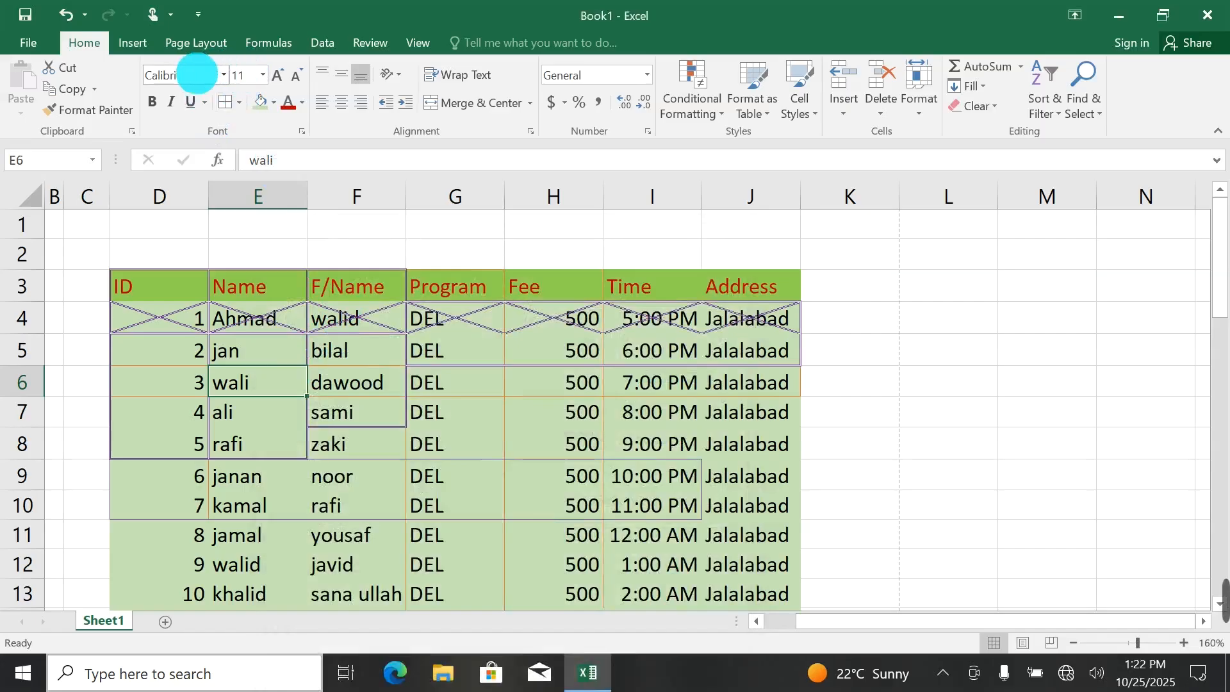
{"action": "left_click", "coordinate": [238, 102]}
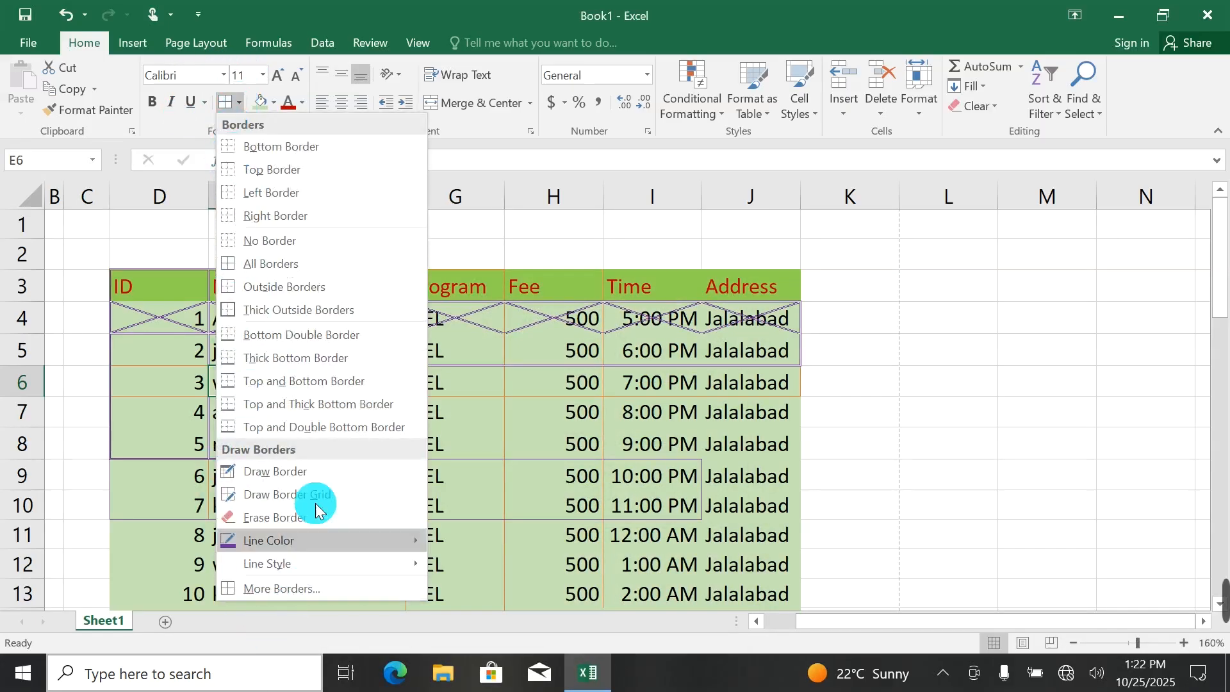
{"action": "left_click", "coordinate": [1006, 343]}
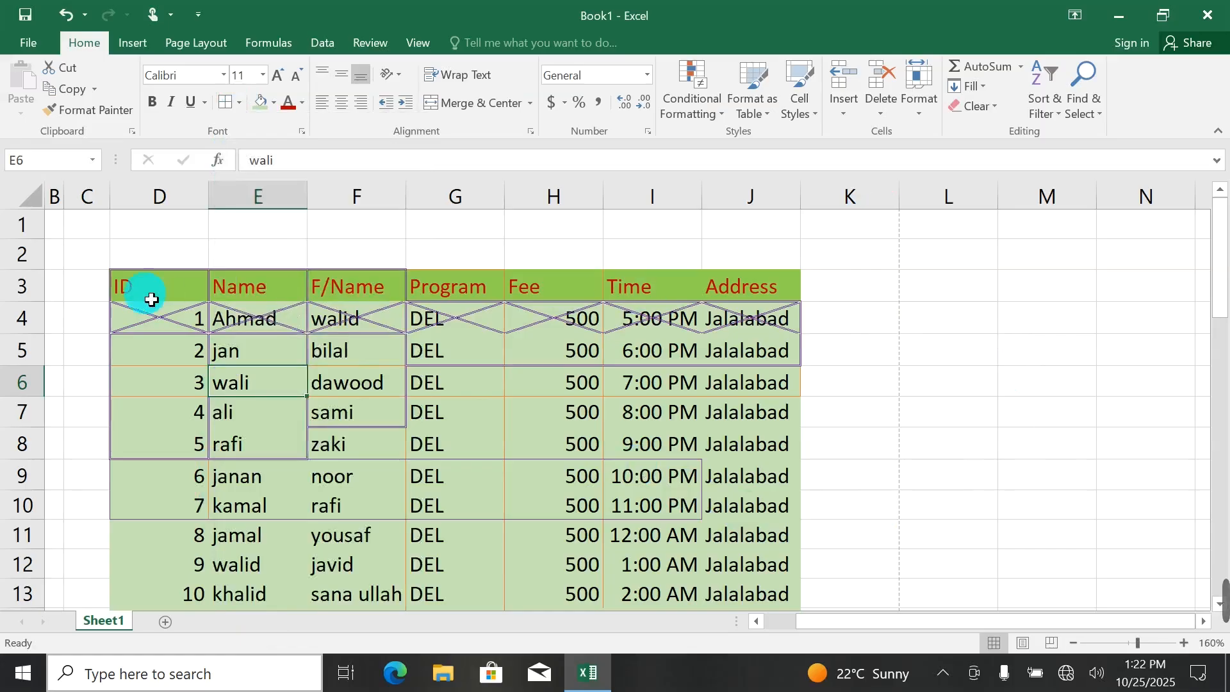
Clear all contents and formatting from the cells D1 to K16, including the whole student table.
{"action": "left_click_drag", "start_coordinate": [121, 232], "coordinate": [828, 304]}
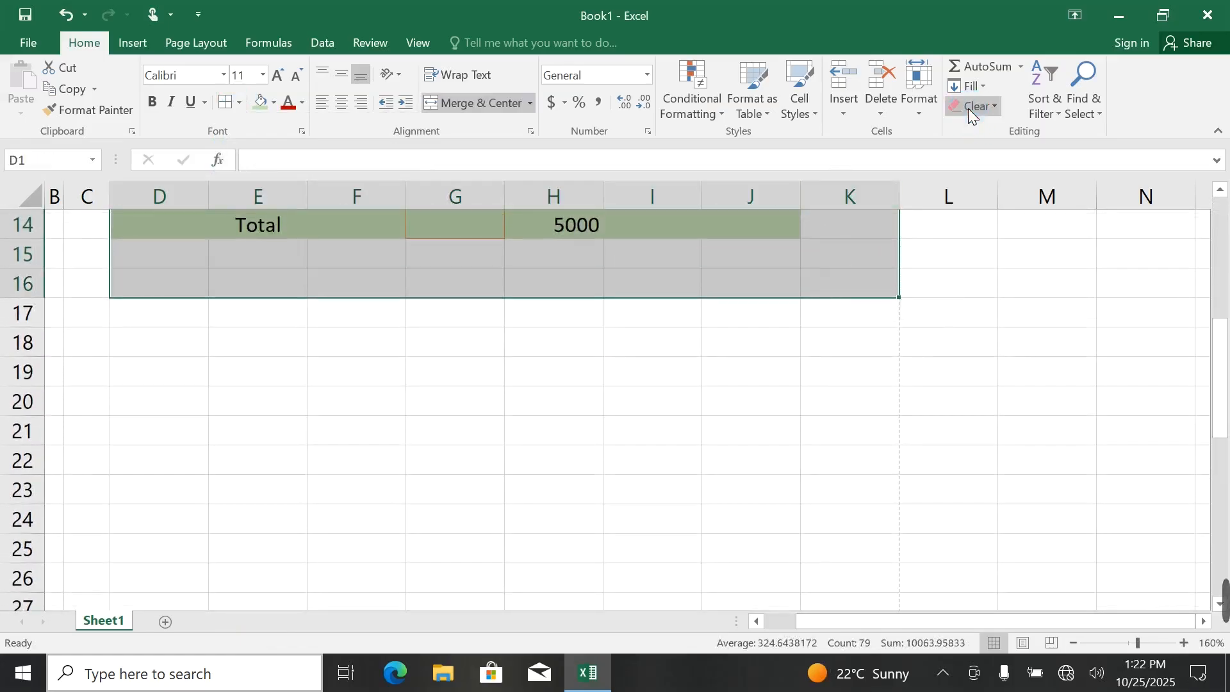
{"action": "left_click", "coordinate": [971, 109]}
{"action": "left_click", "coordinate": [969, 126]}
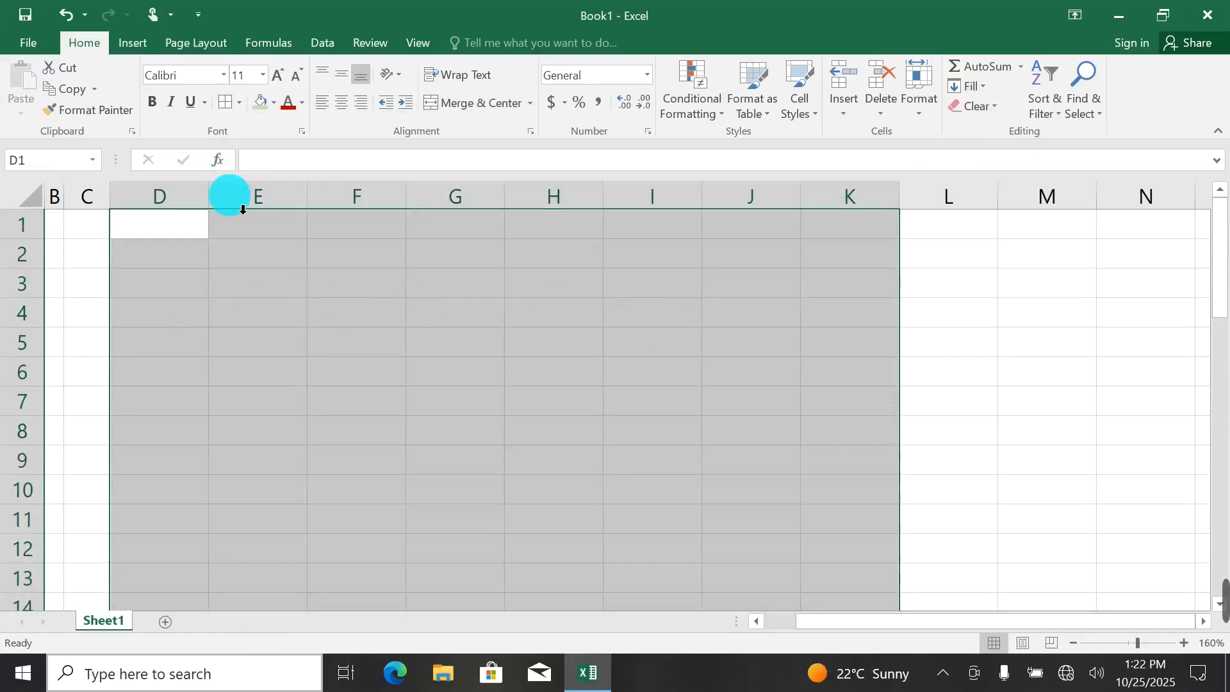
{"action": "left_click", "coordinate": [170, 254]}
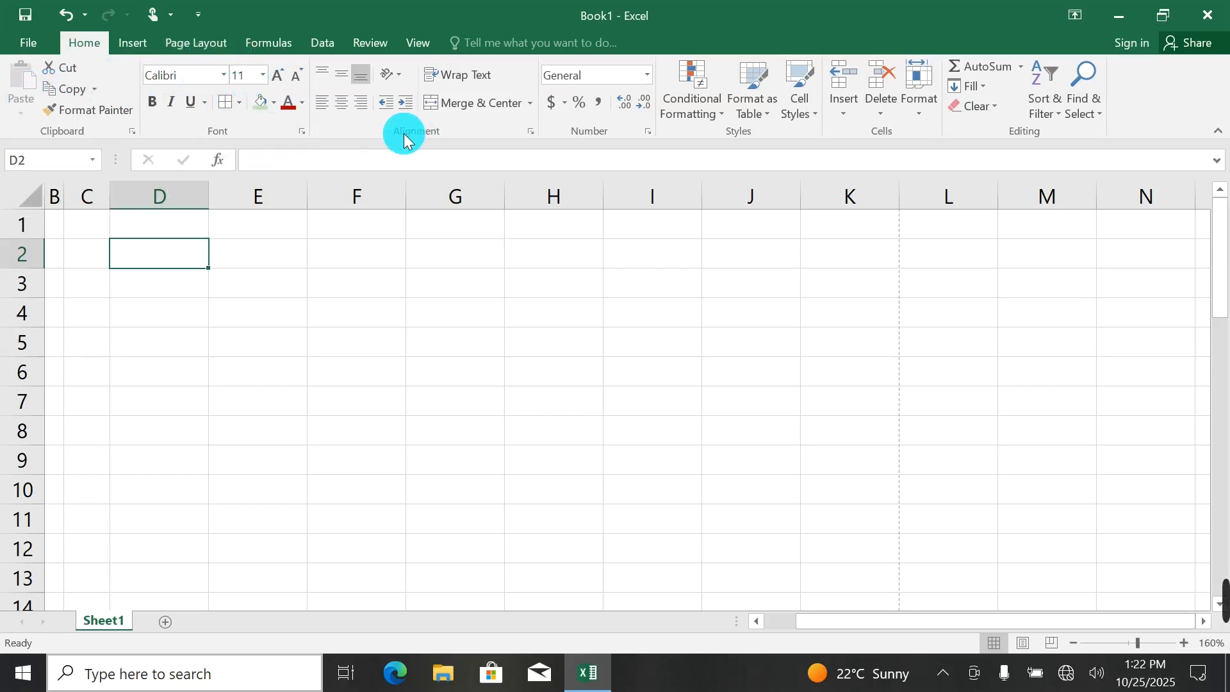
Close the workbook Book1 without saving its changes.
{"action": "left_click", "coordinate": [1208, 14]}
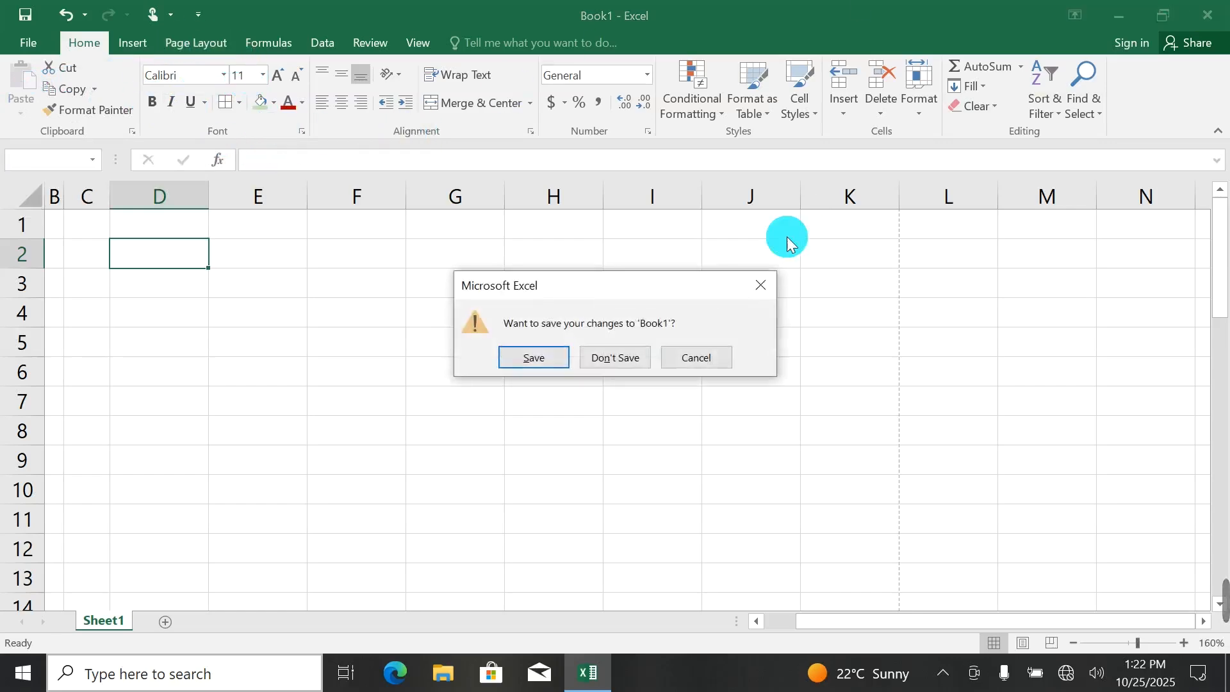
{"action": "left_click", "coordinate": [613, 356]}
{"action": "mouse_move", "coordinate": [1186, 577]}
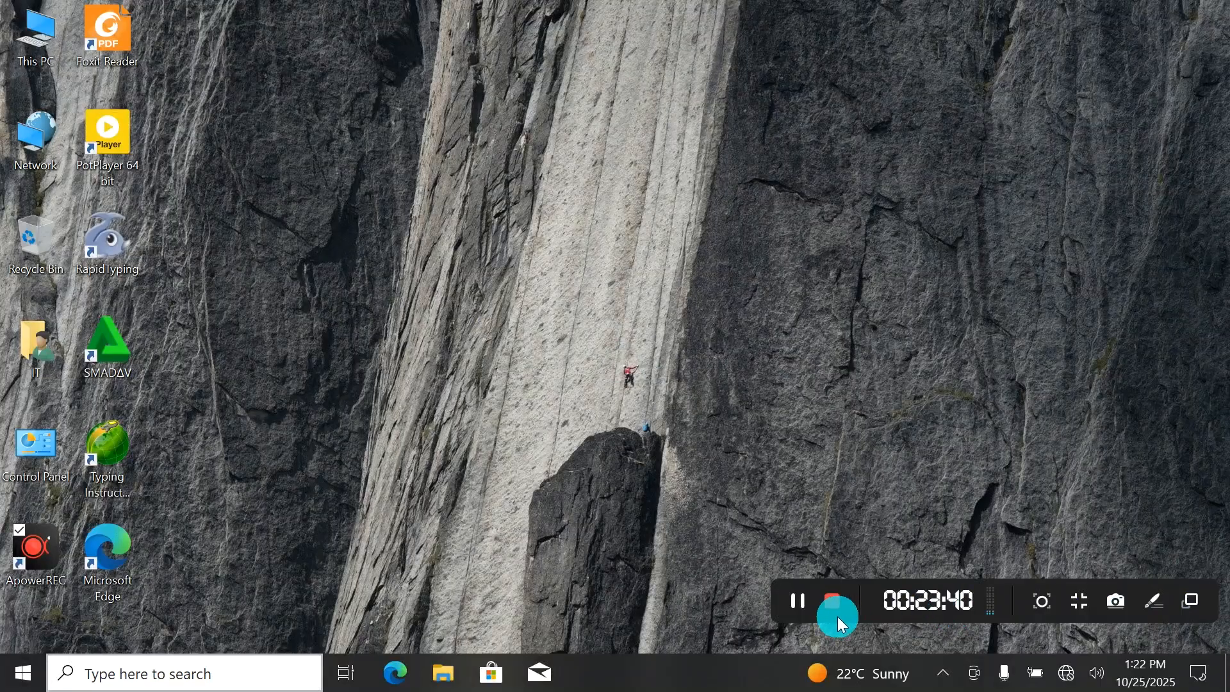
{"action": "left_click", "coordinate": [836, 612]}
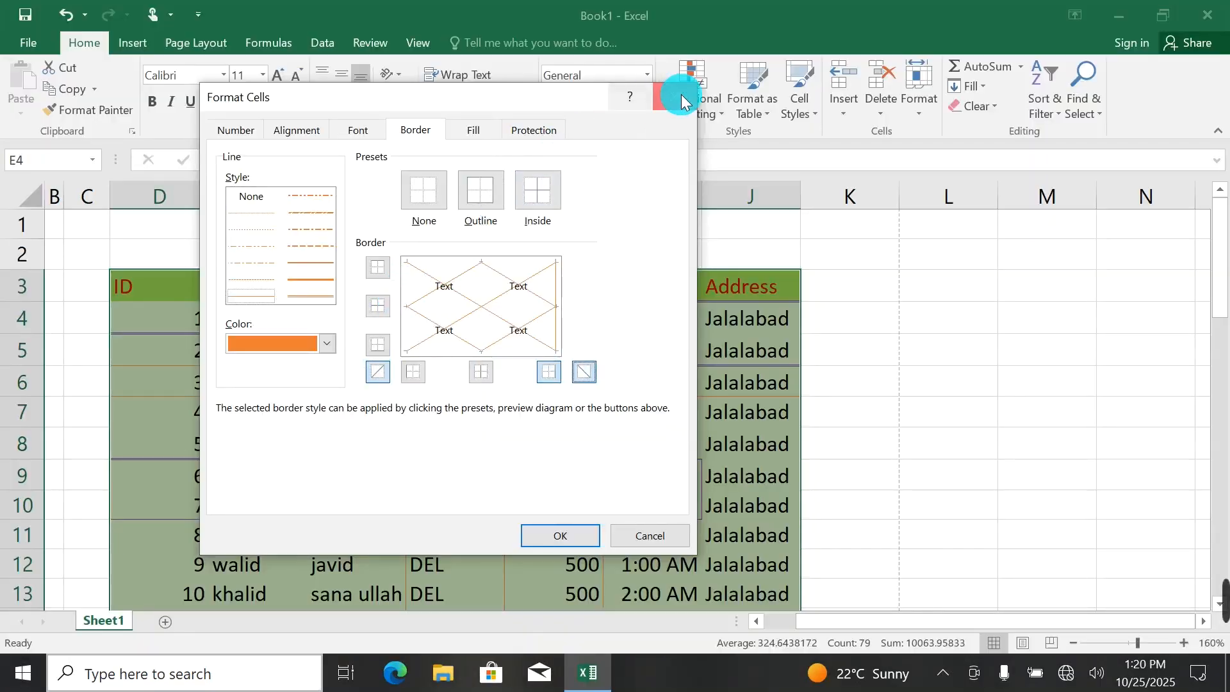
Apply purple double-line diagonal borders in both directions to the cells D4 to J4.
{"action": "left_click", "coordinate": [682, 94]}
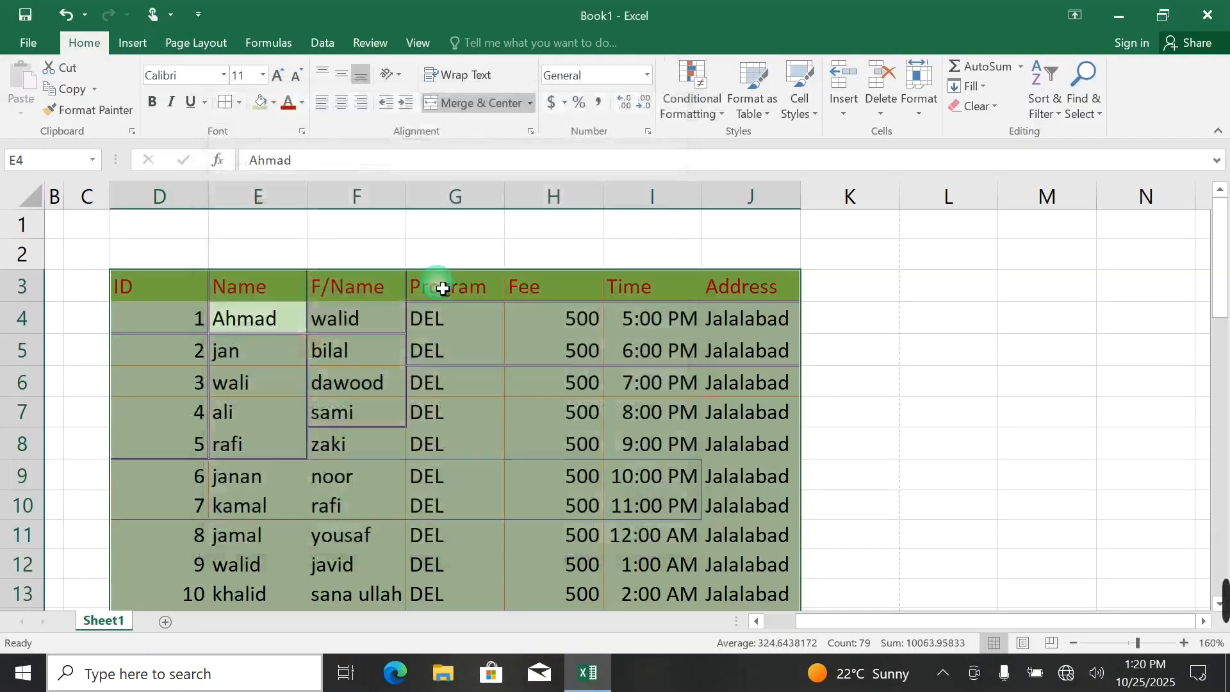
{"action": "left_click", "coordinate": [468, 320]}
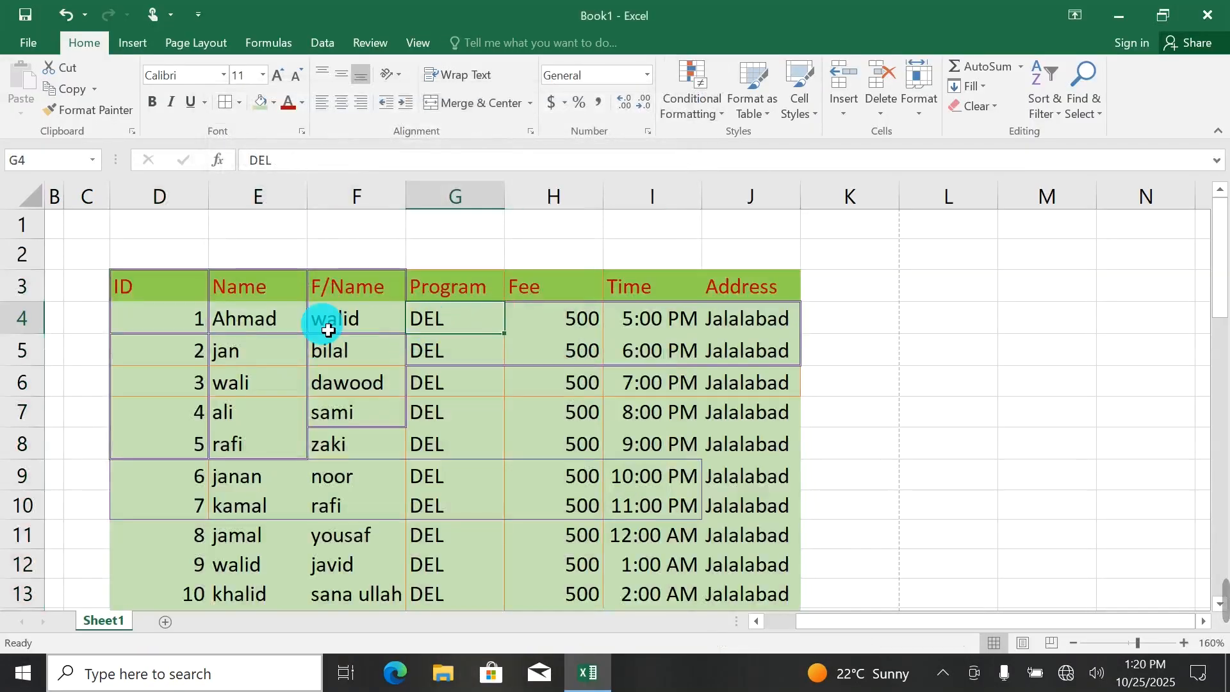
{"action": "left_click_drag", "start_coordinate": [184, 317], "coordinate": [723, 318]}
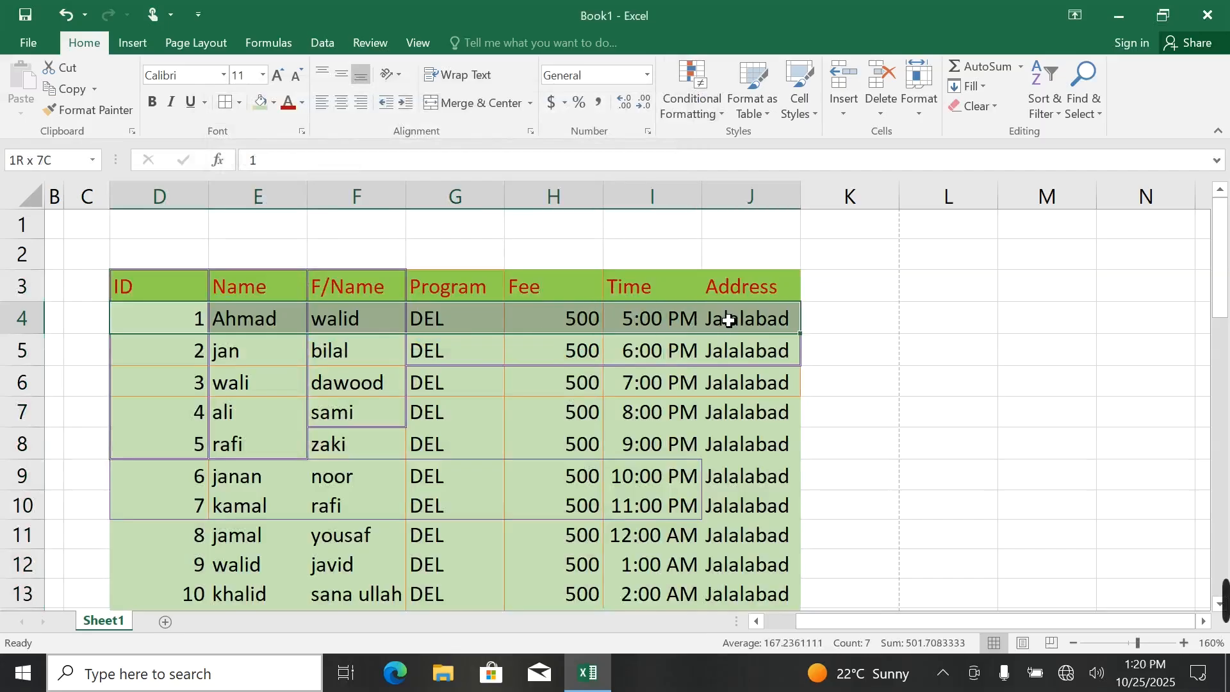
{"action": "left_click", "coordinate": [240, 105]}
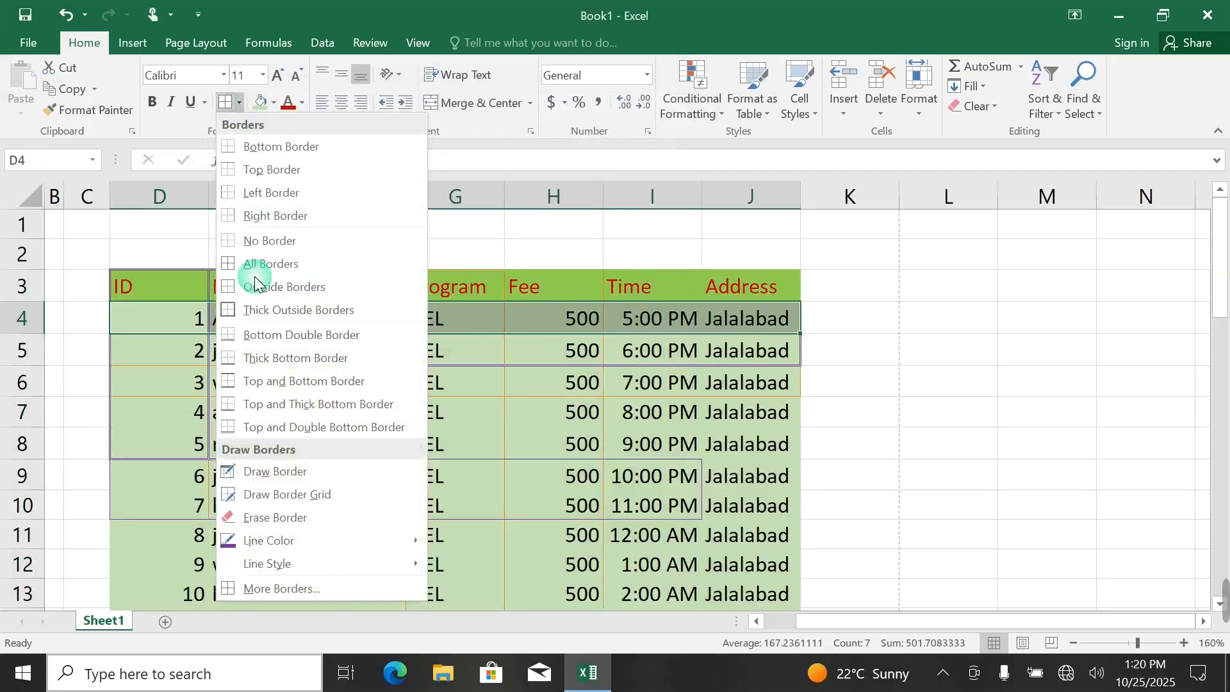
{"action": "left_click", "coordinate": [275, 588]}
{"action": "left_click", "coordinate": [417, 340]}
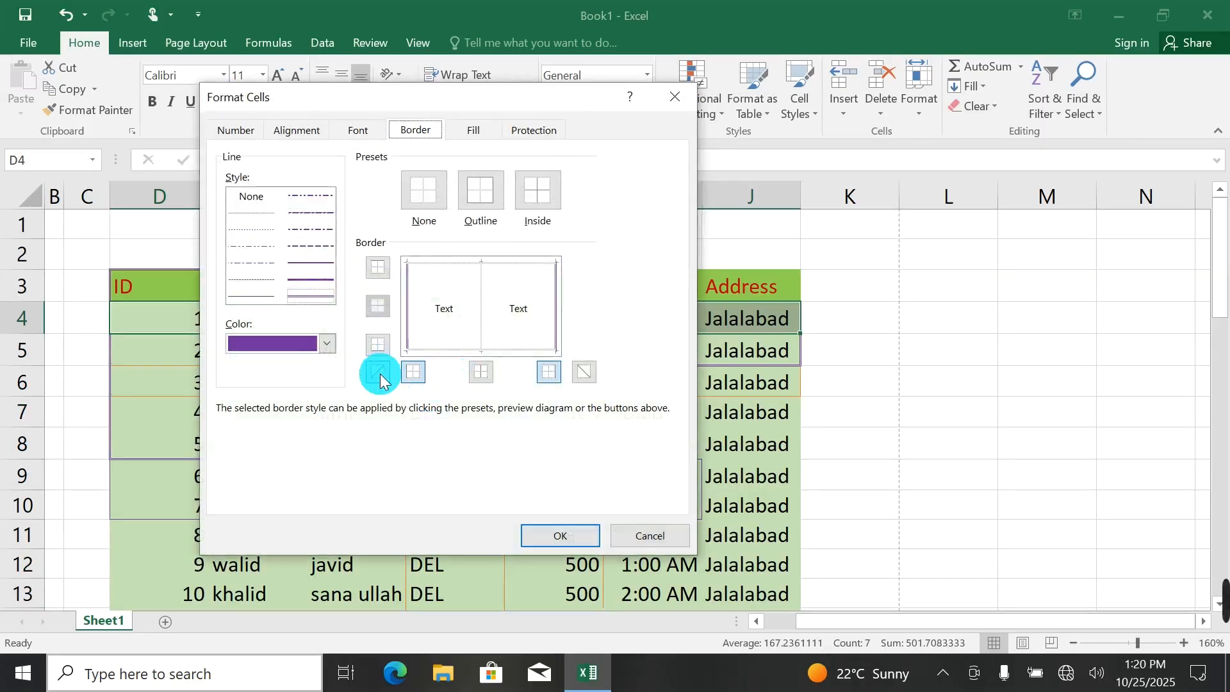
{"action": "left_click", "coordinate": [580, 378]}
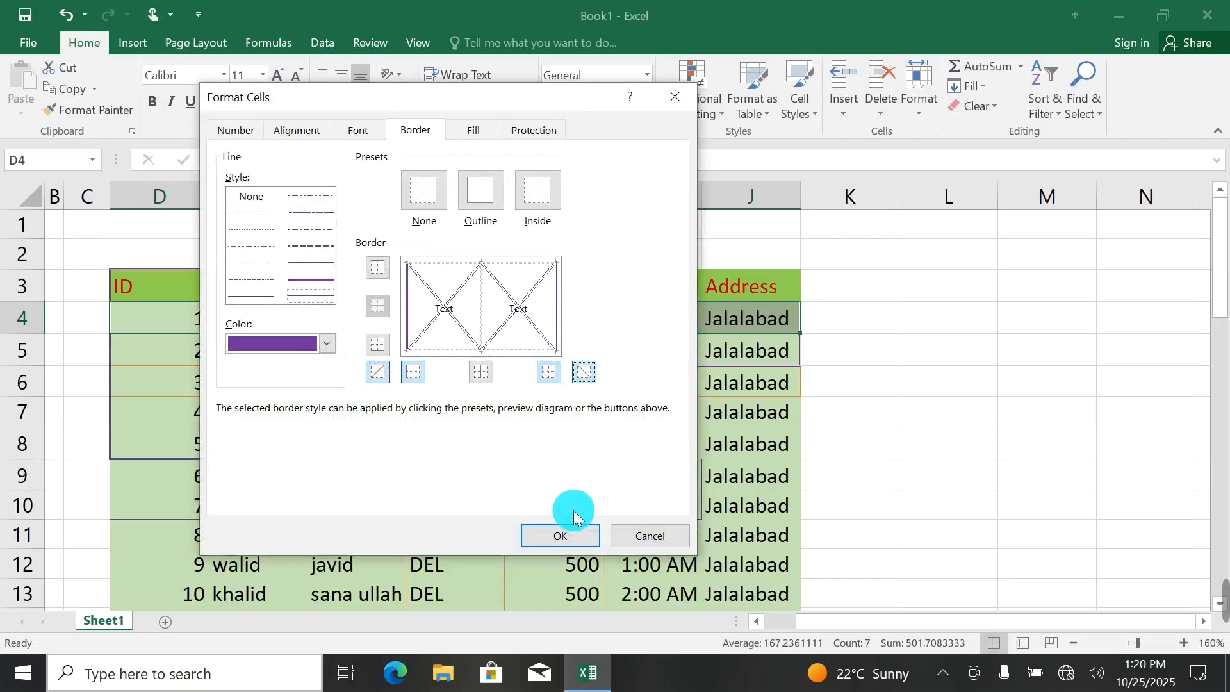
{"action": "left_click", "coordinate": [569, 535]}
Open the full border settings for cell E6 and compare the None and Outline presets in the preview.
{"action": "left_click", "coordinate": [257, 382]}
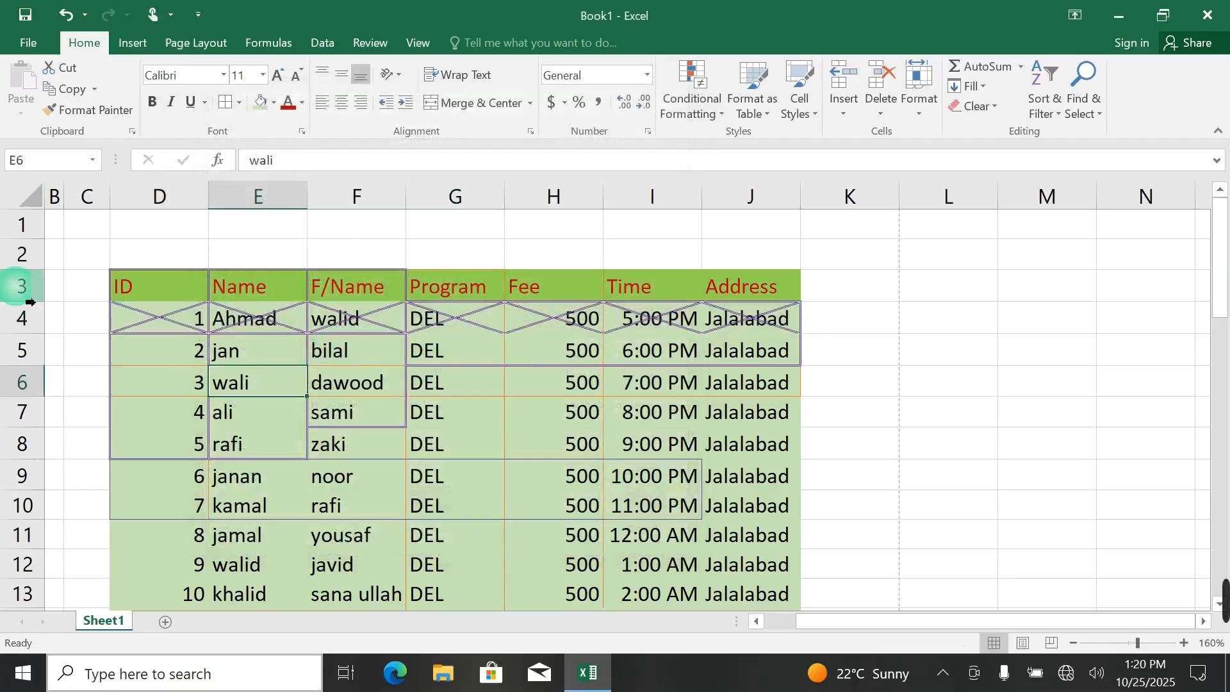
{"action": "left_click", "coordinate": [71, 115]}
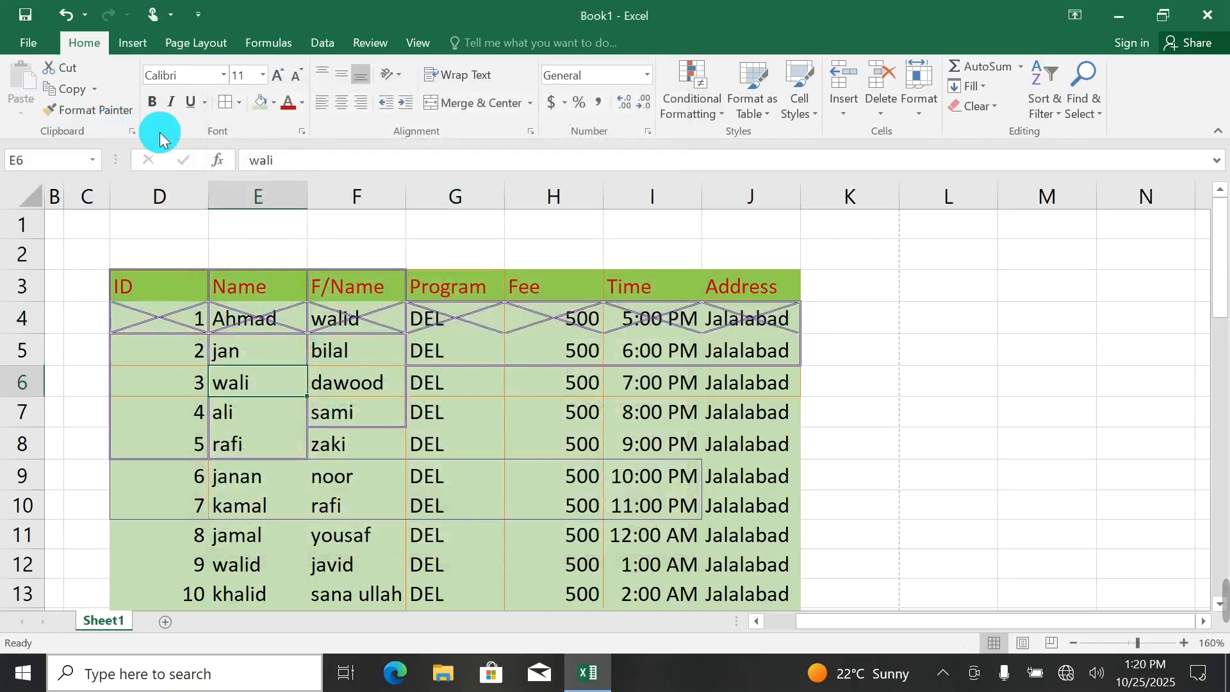
{"action": "left_click", "coordinate": [242, 103]}
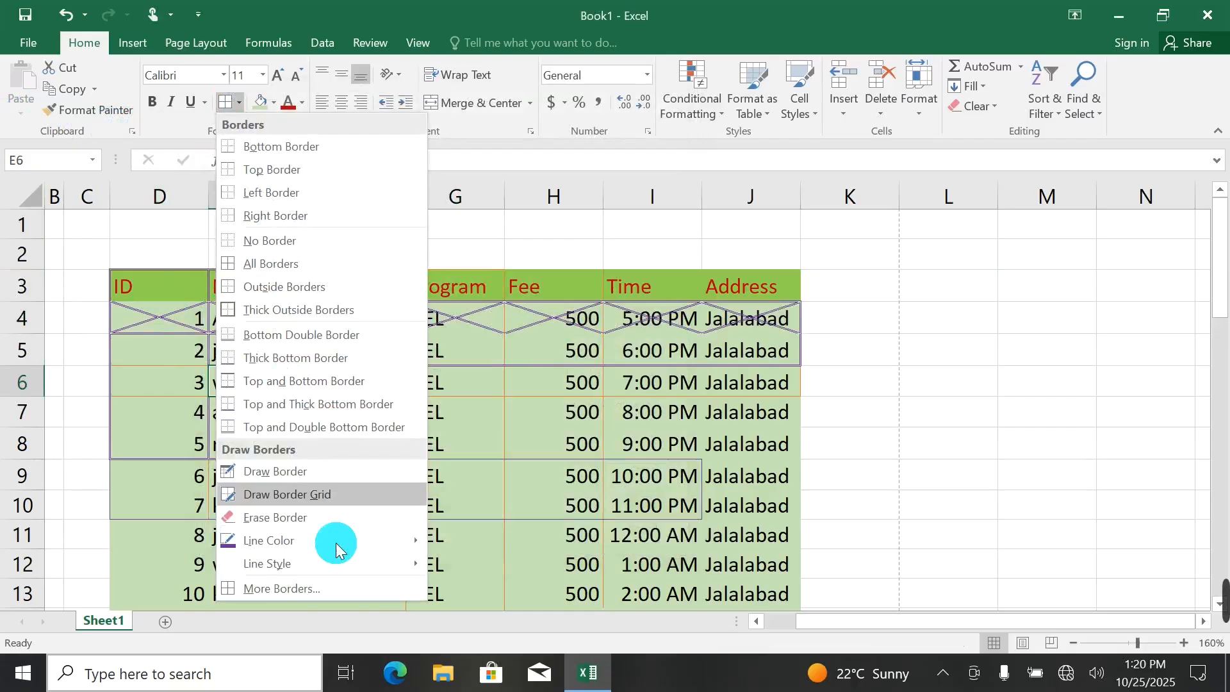
{"action": "left_click", "coordinate": [256, 583]}
{"action": "left_click", "coordinate": [429, 224]}
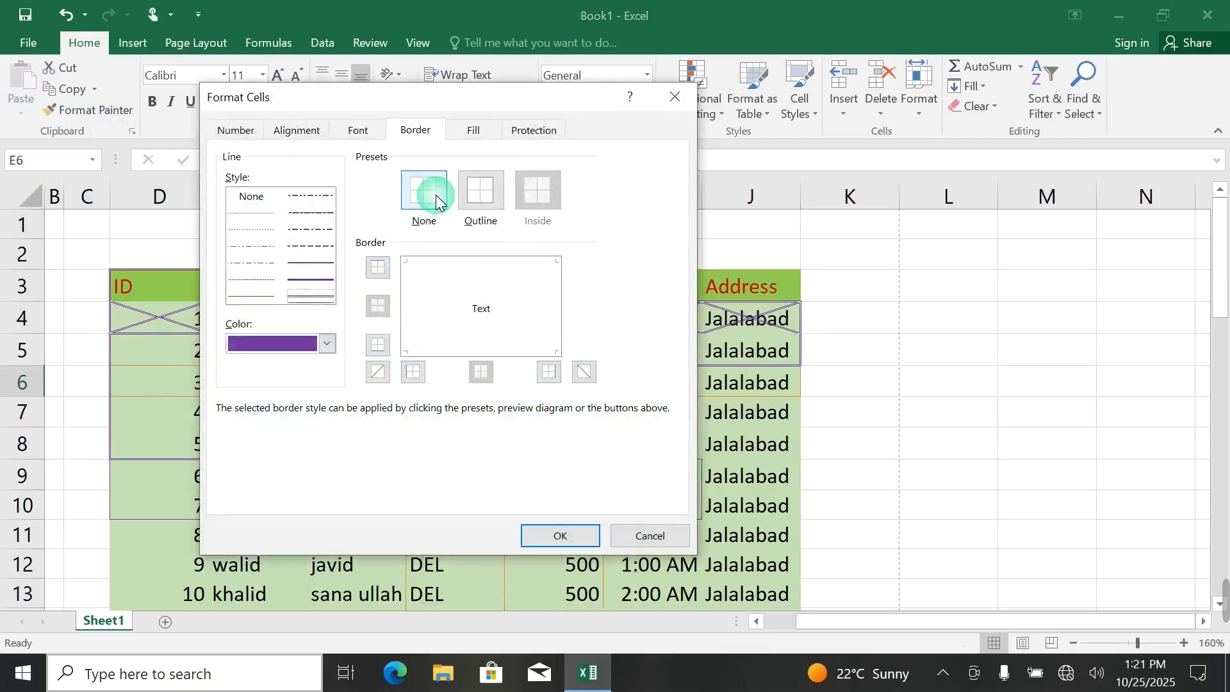
{"action": "left_click", "coordinate": [423, 203]}
{"action": "left_click", "coordinate": [482, 195]}
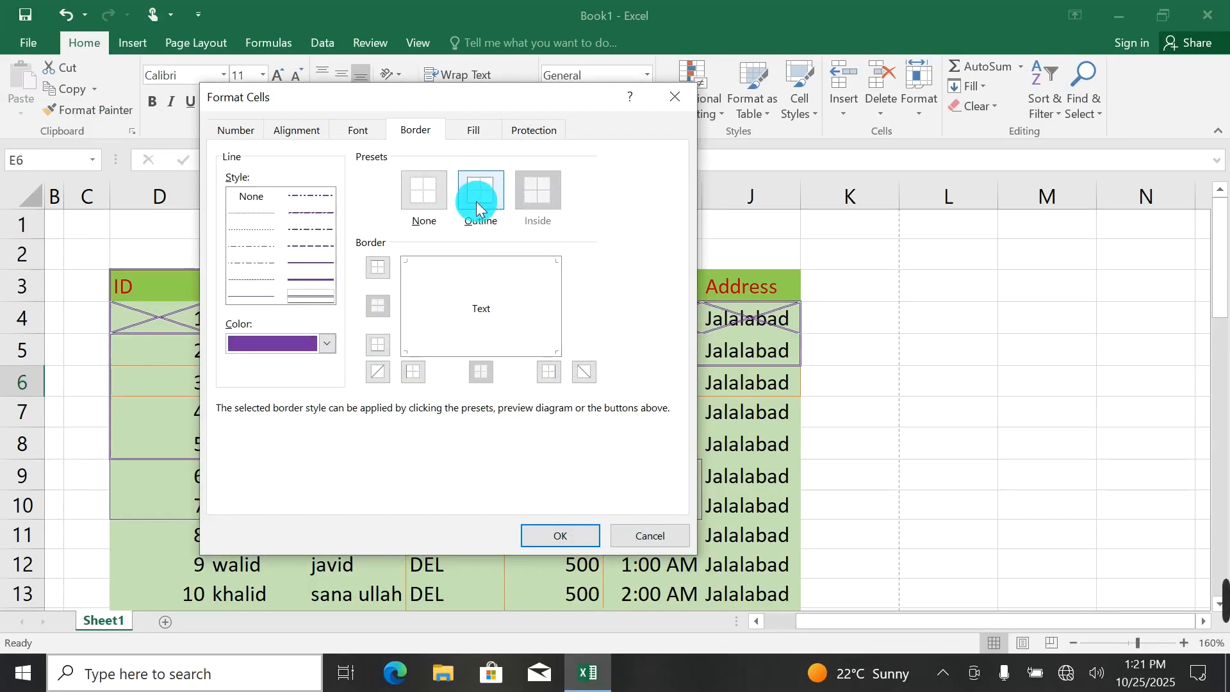
{"action": "left_click", "coordinate": [537, 194]}
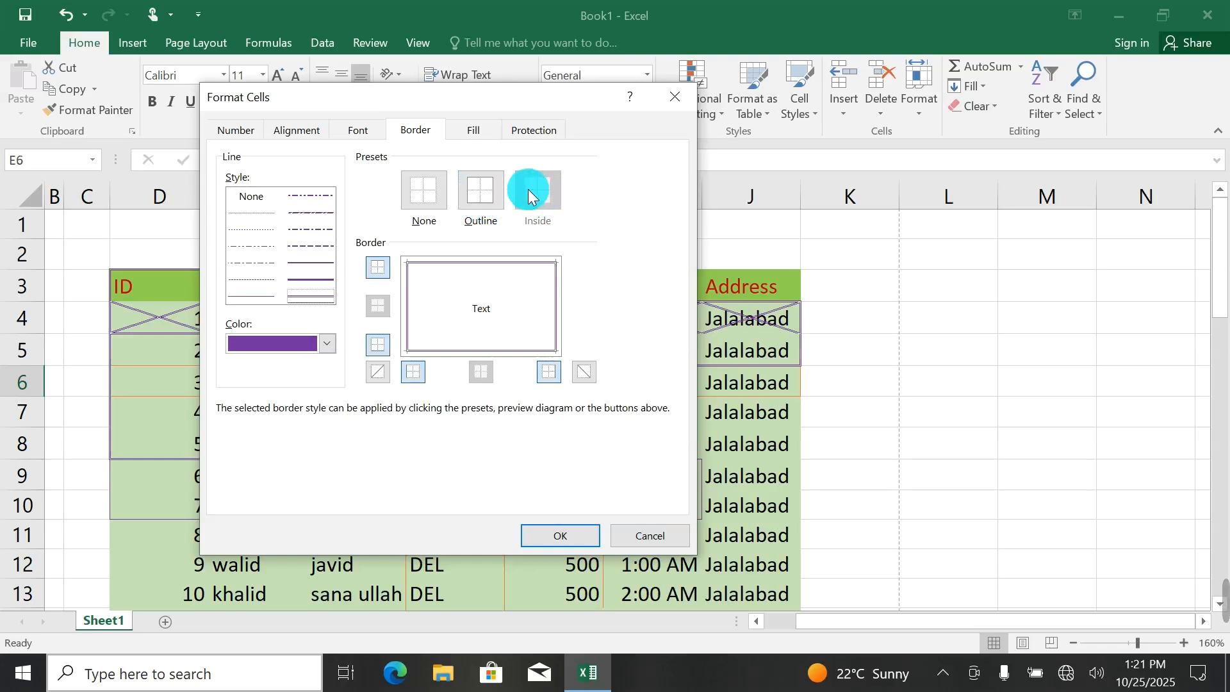
{"action": "left_click", "coordinate": [472, 223]}
{"action": "left_click", "coordinate": [413, 202]}
{"action": "left_click", "coordinate": [537, 199]}
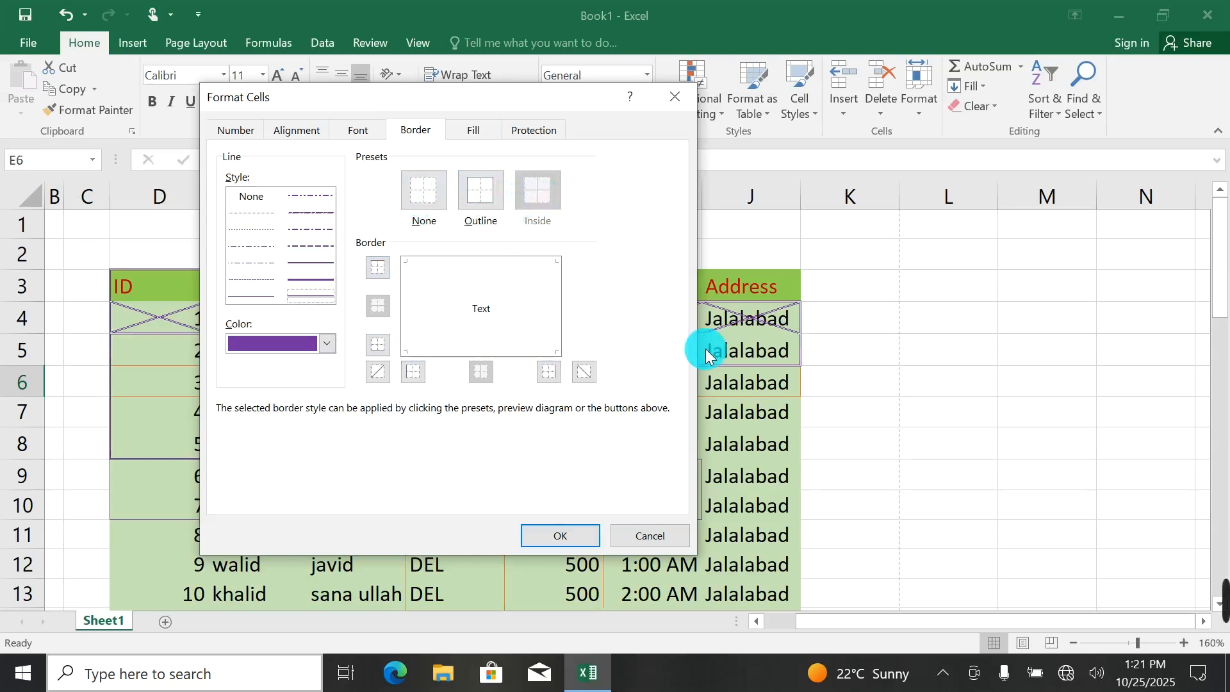
Examine the number, alignment, font, border, fill and protection settings in the Format Cells dialog for cell E6.
{"action": "left_click", "coordinate": [248, 130]}
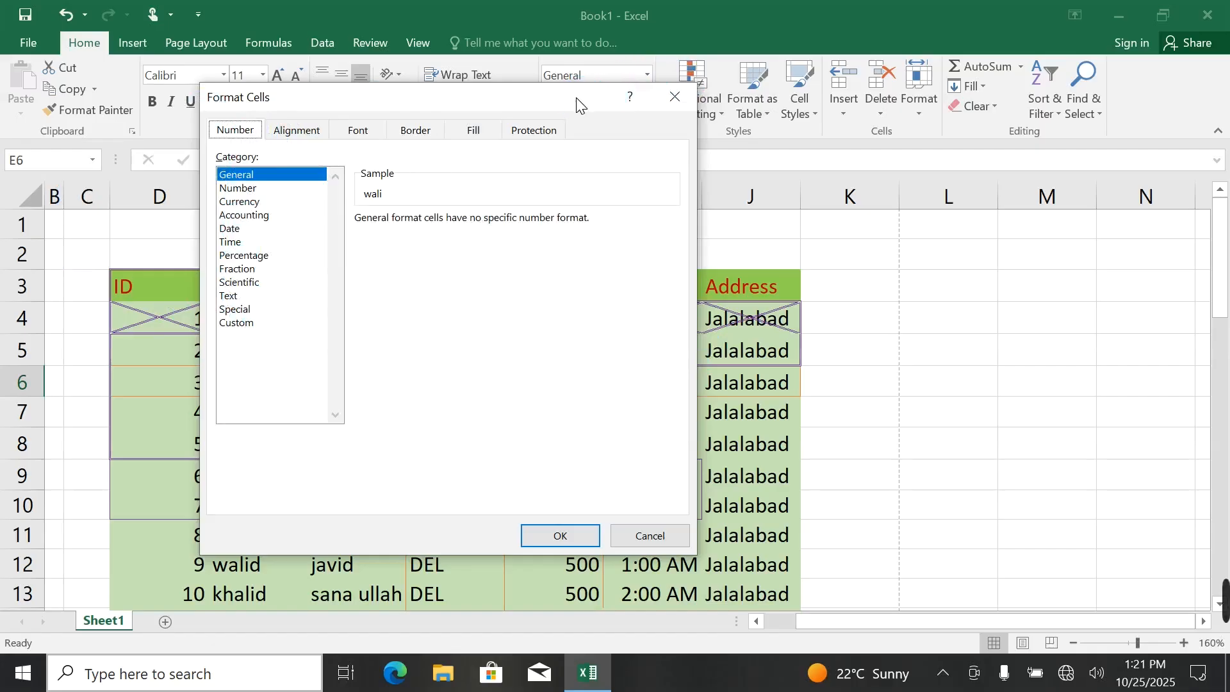
{"action": "left_click_drag", "start_coordinate": [577, 98], "coordinate": [636, 237]}
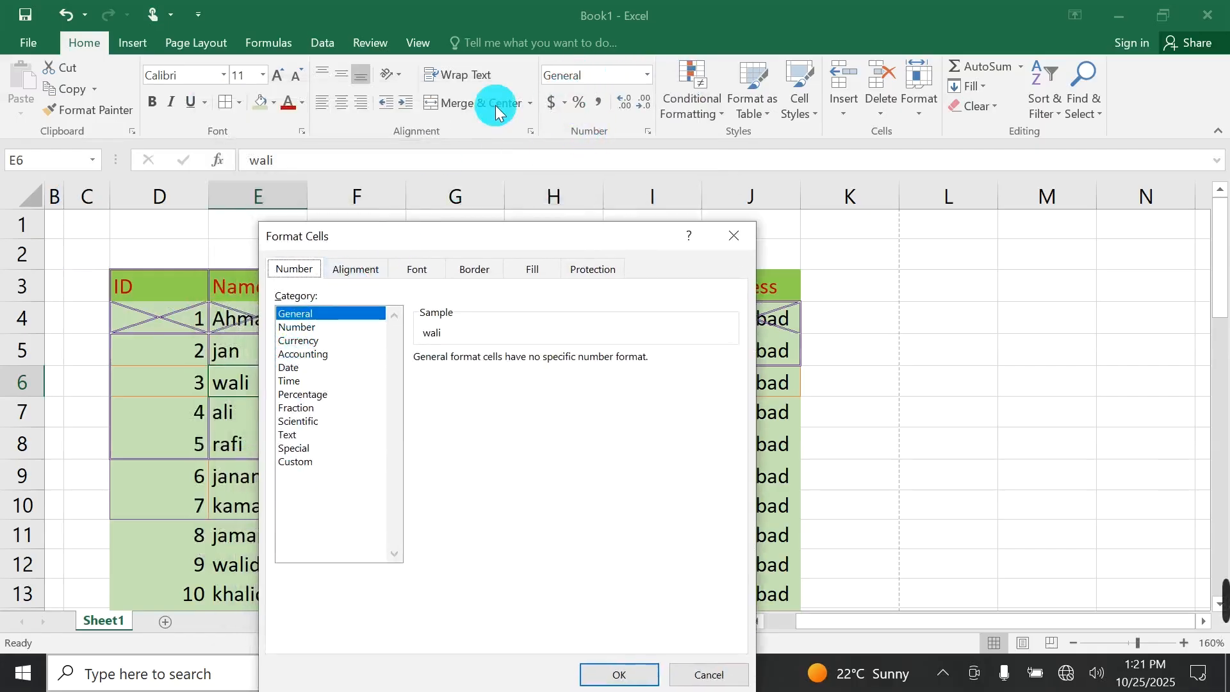
{"action": "left_click", "coordinate": [352, 269]}
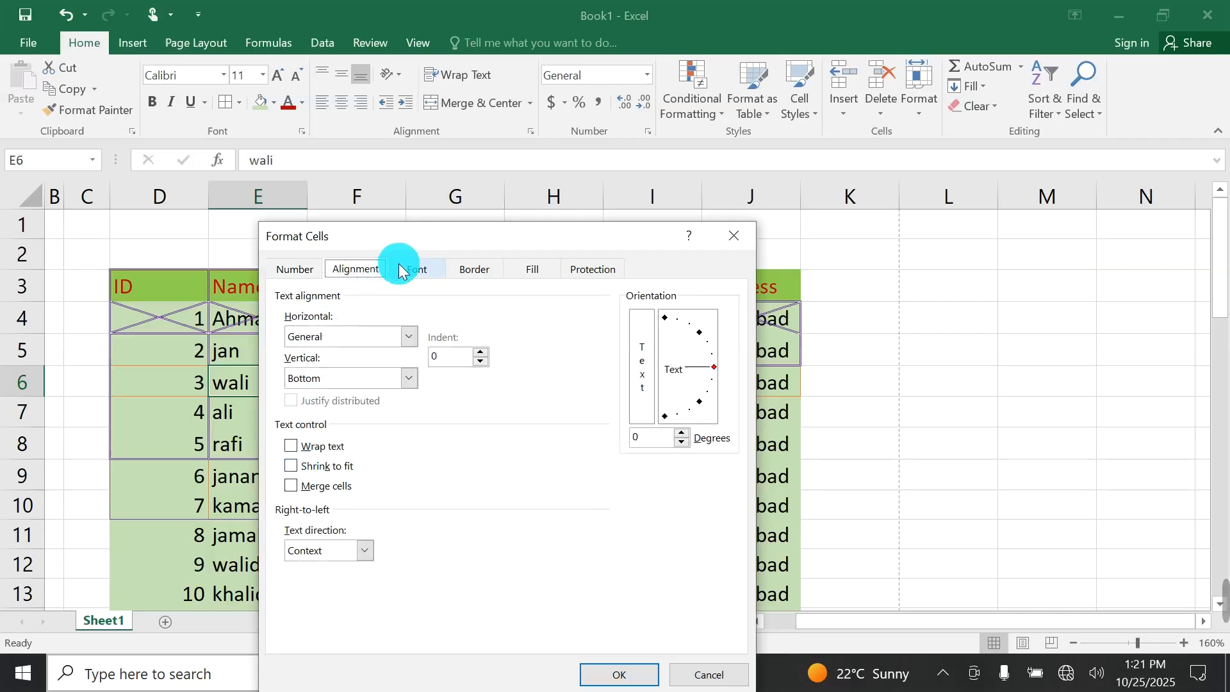
{"action": "left_click", "coordinate": [420, 271]}
{"action": "left_click", "coordinate": [473, 270]}
{"action": "left_click", "coordinate": [530, 272]}
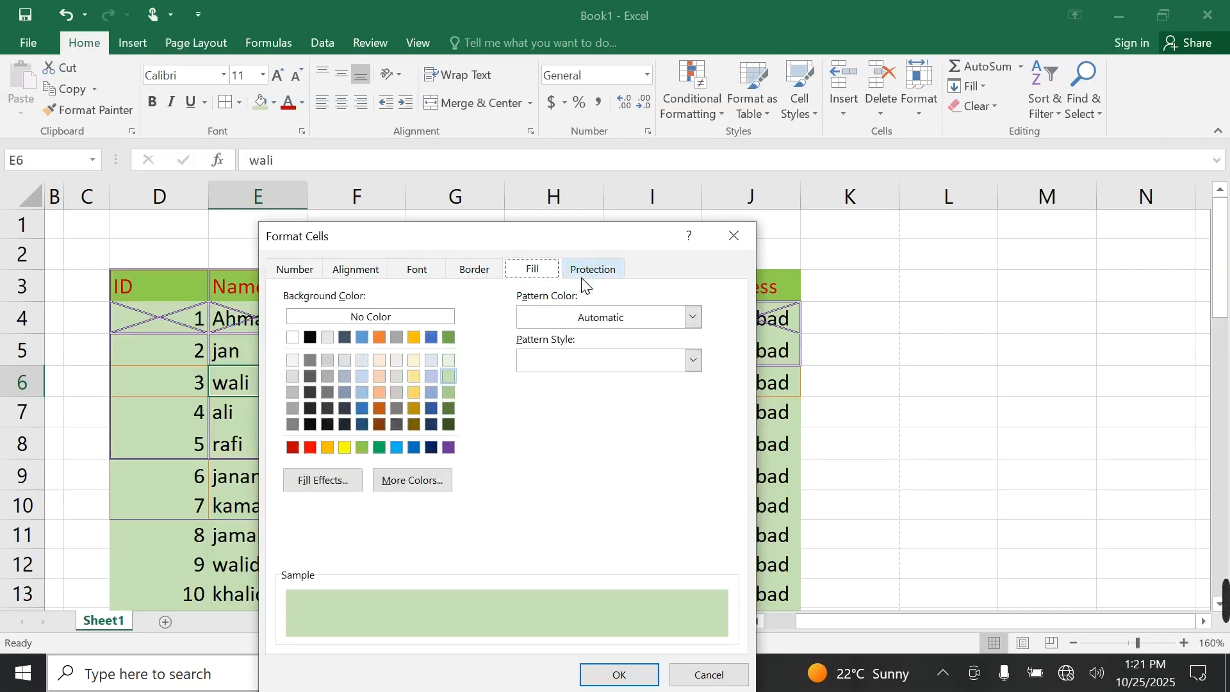
{"action": "left_click", "coordinate": [584, 272]}
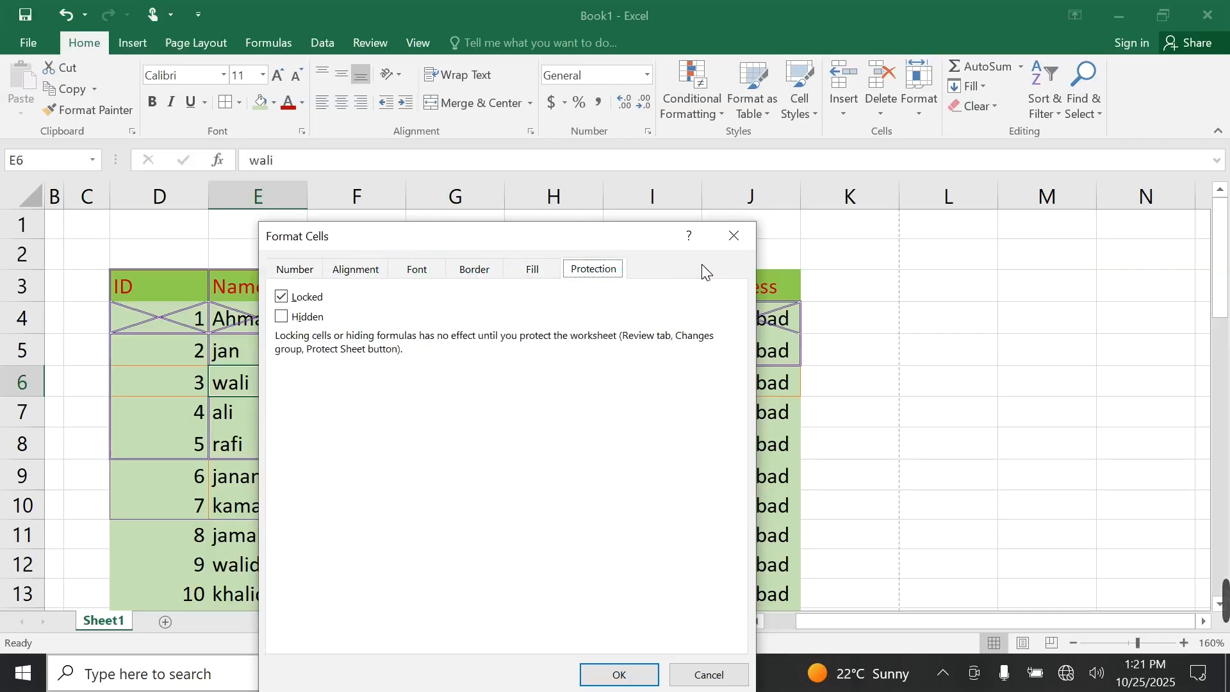
Review the underline, color and Normal font options in the font settings of cell E6 and close the dialog without applying changes.
{"action": "left_click", "coordinate": [417, 268]}
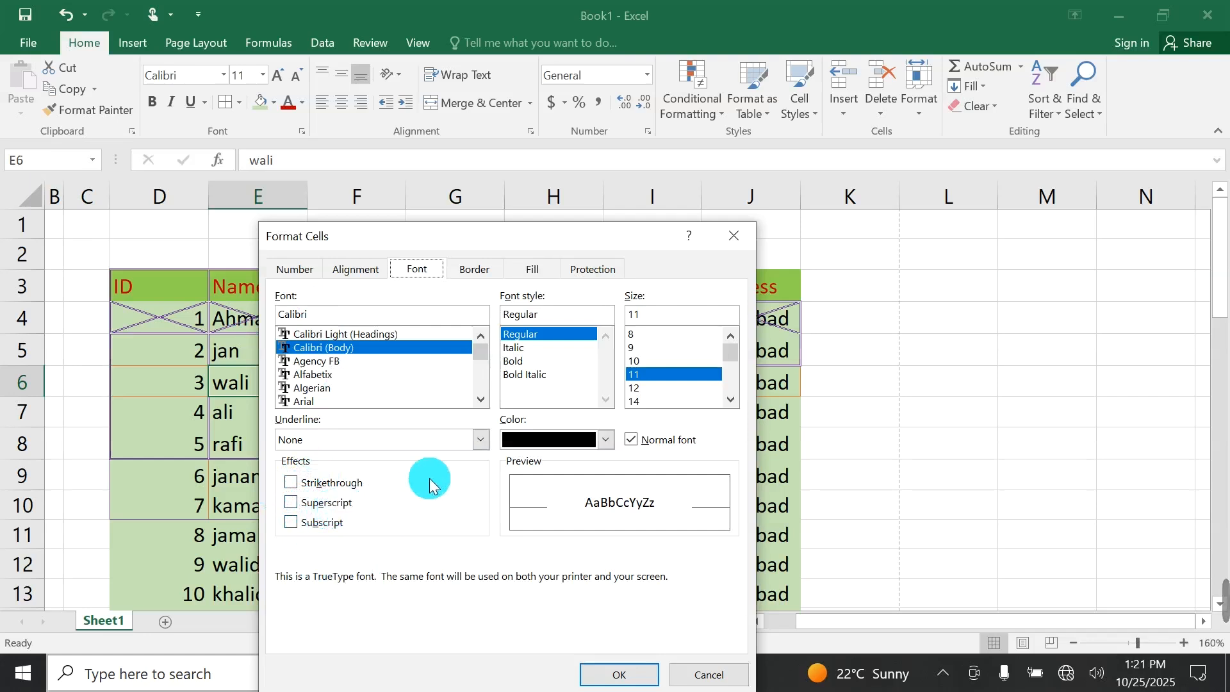
{"action": "left_click", "coordinate": [480, 440]}
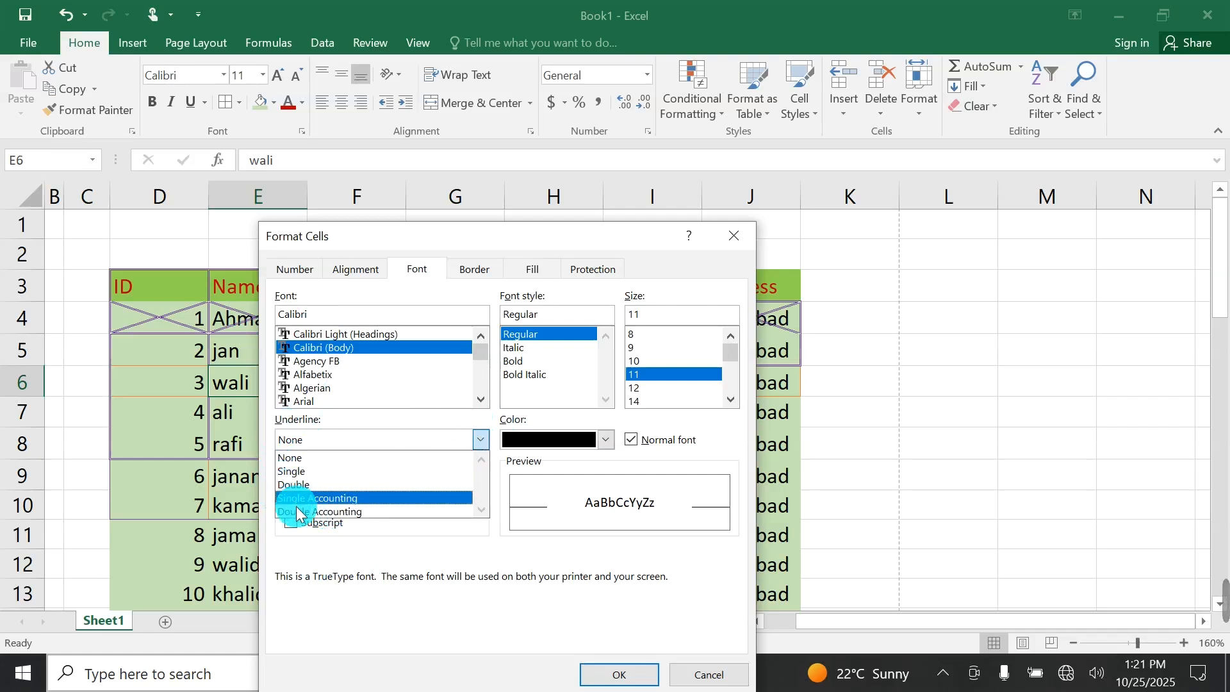
{"action": "left_click", "coordinate": [450, 457]}
{"action": "left_click", "coordinate": [578, 439]}
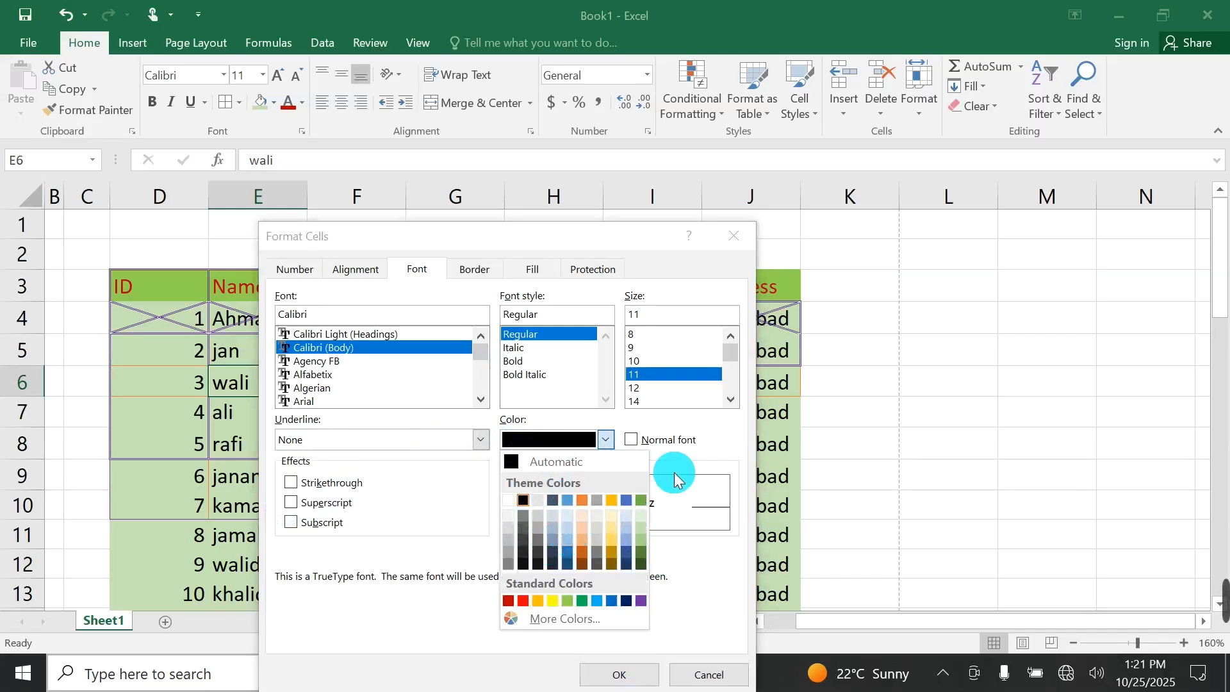
{"action": "left_click", "coordinate": [647, 454]}
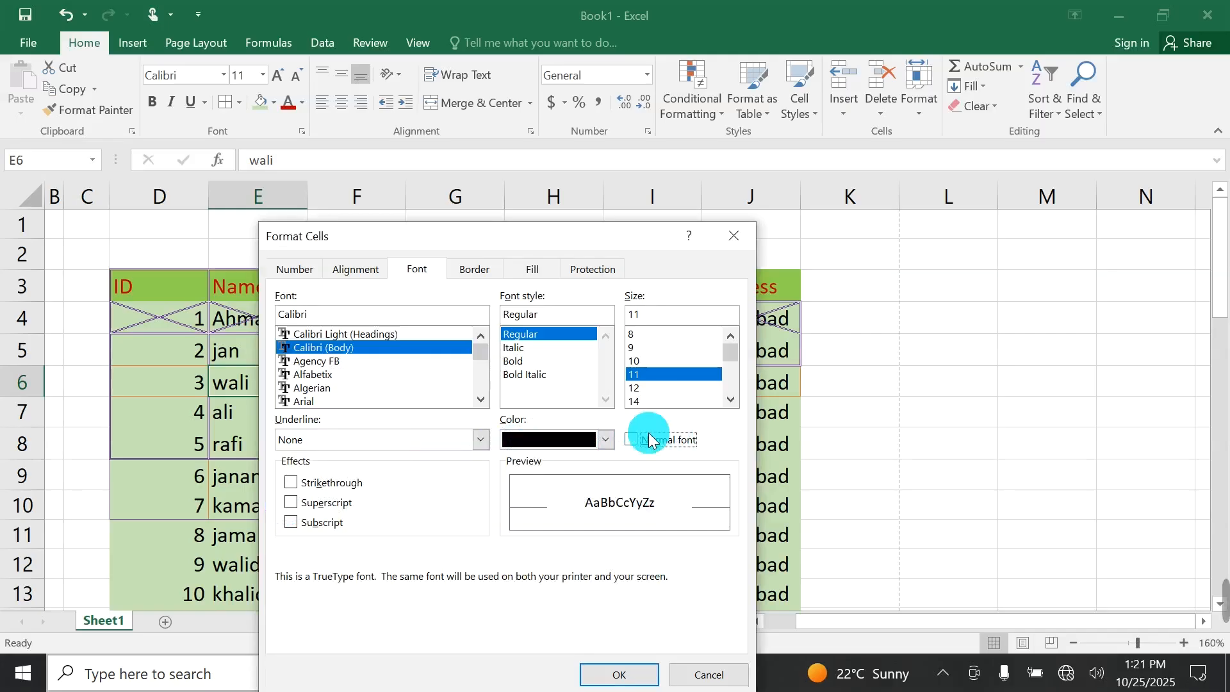
{"action": "left_click", "coordinate": [709, 673]}
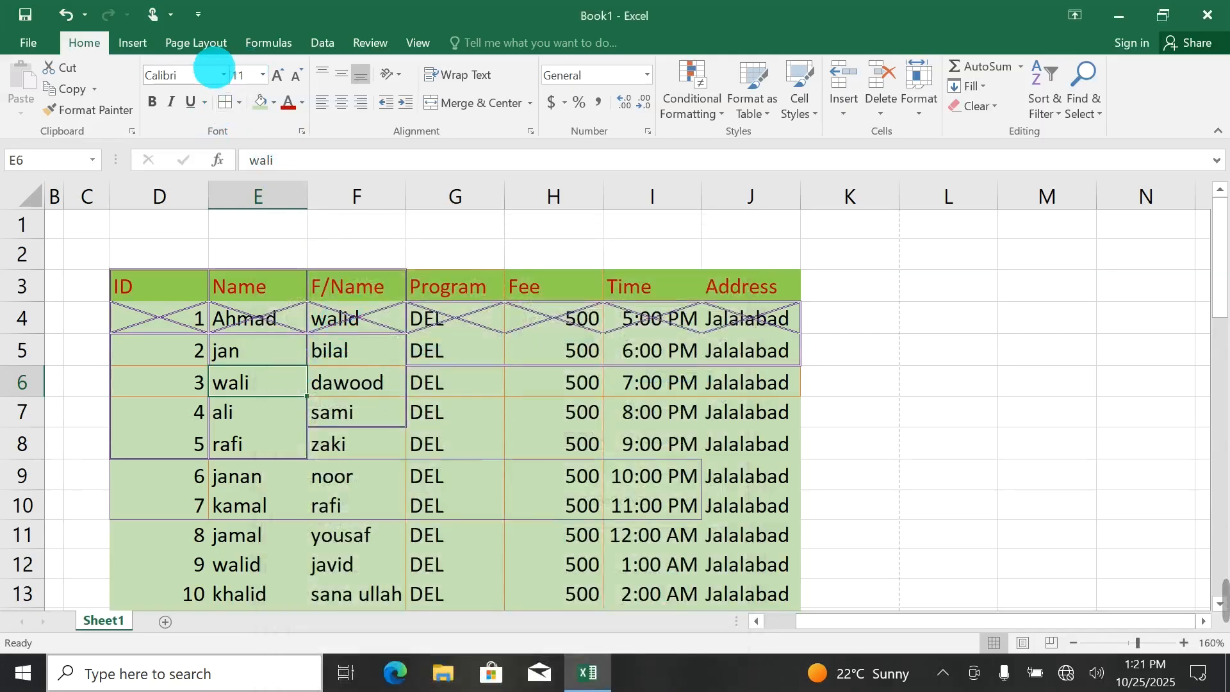
{"action": "left_click", "coordinate": [238, 102]}
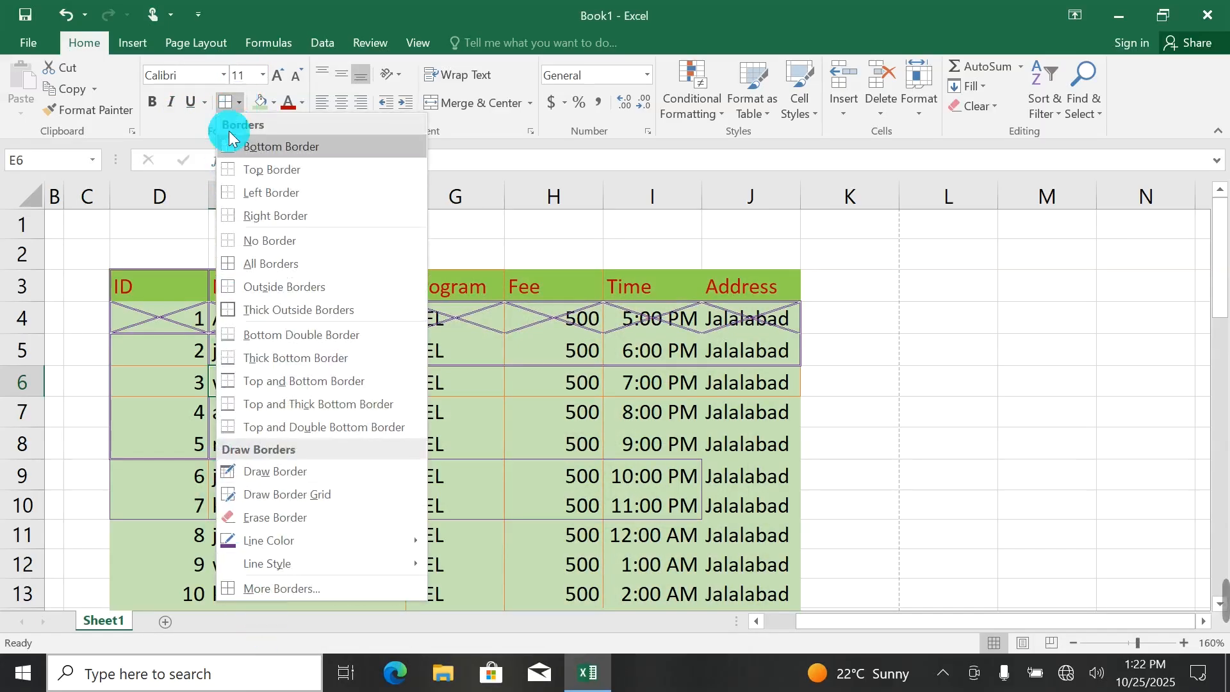
{"action": "left_click", "coordinate": [1006, 343]}
Clear all contents and formatting from columns D to K, removing the whole student table.
{"action": "left_click_drag", "start_coordinate": [148, 294], "coordinate": [827, 291]}
{"action": "left_click", "coordinate": [968, 109]}
{"action": "left_click", "coordinate": [964, 125]}
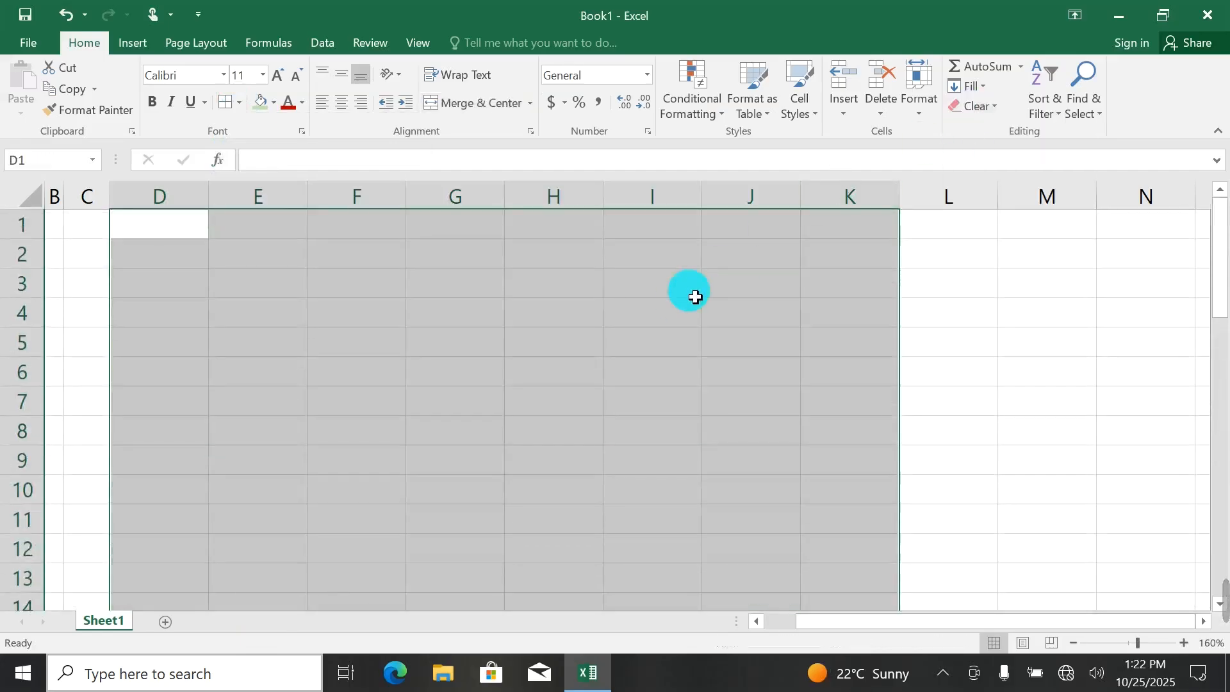
{"action": "left_click", "coordinate": [170, 257]}
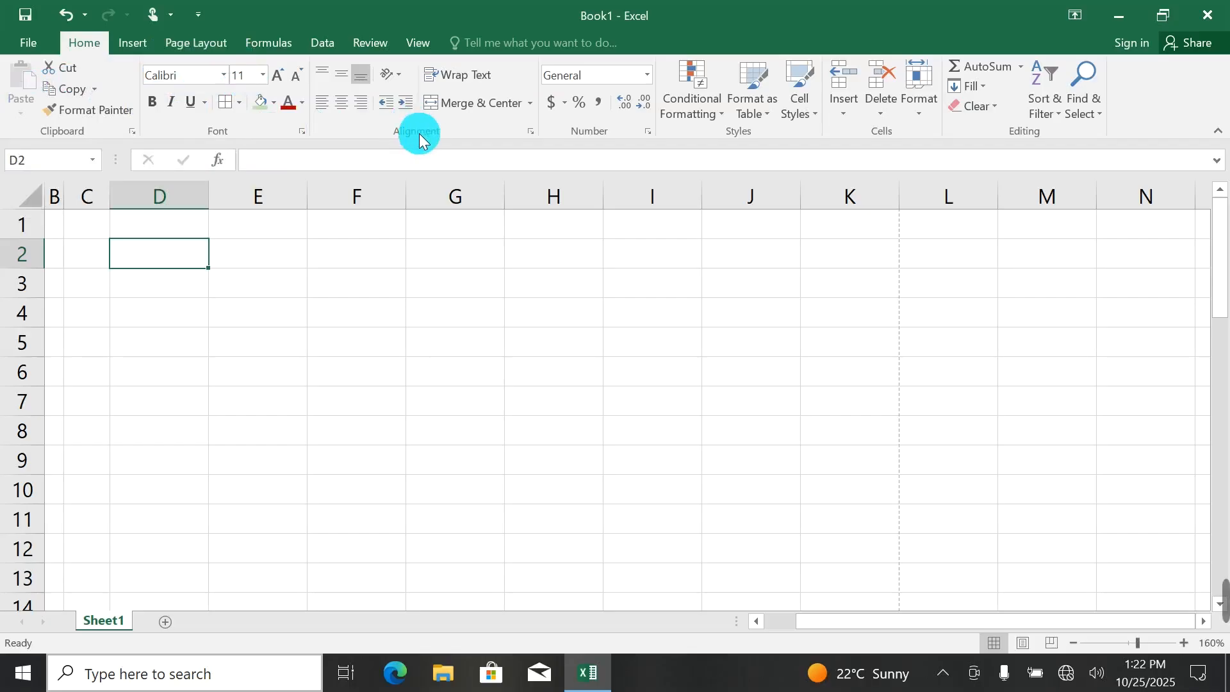
Close the workbook Book1 without saving its changes.
{"action": "left_click", "coordinate": [1208, 14]}
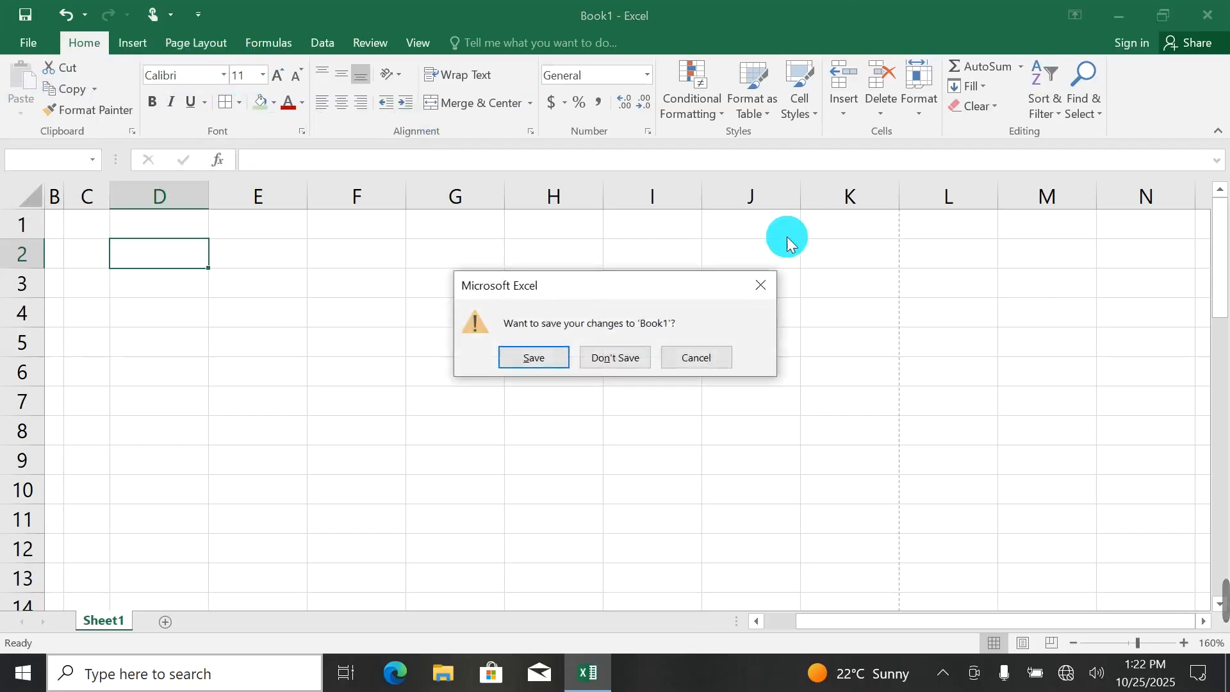
{"action": "left_click", "coordinate": [613, 356]}
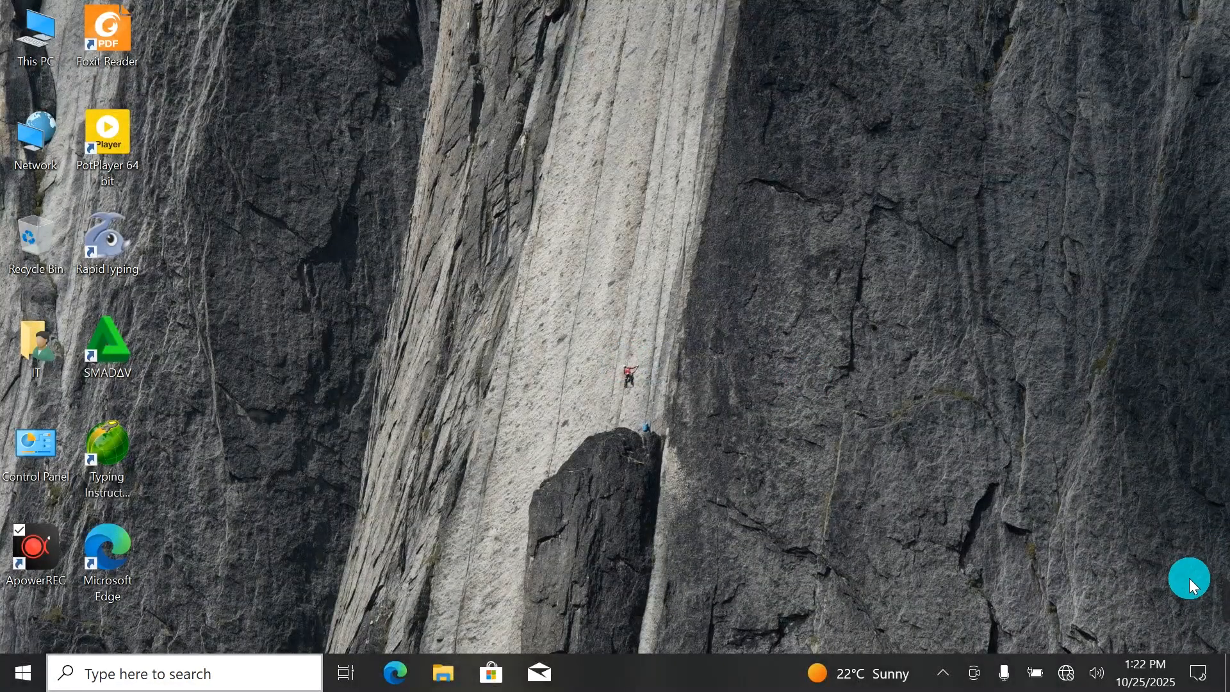
{"action": "left_click", "coordinate": [832, 603]}
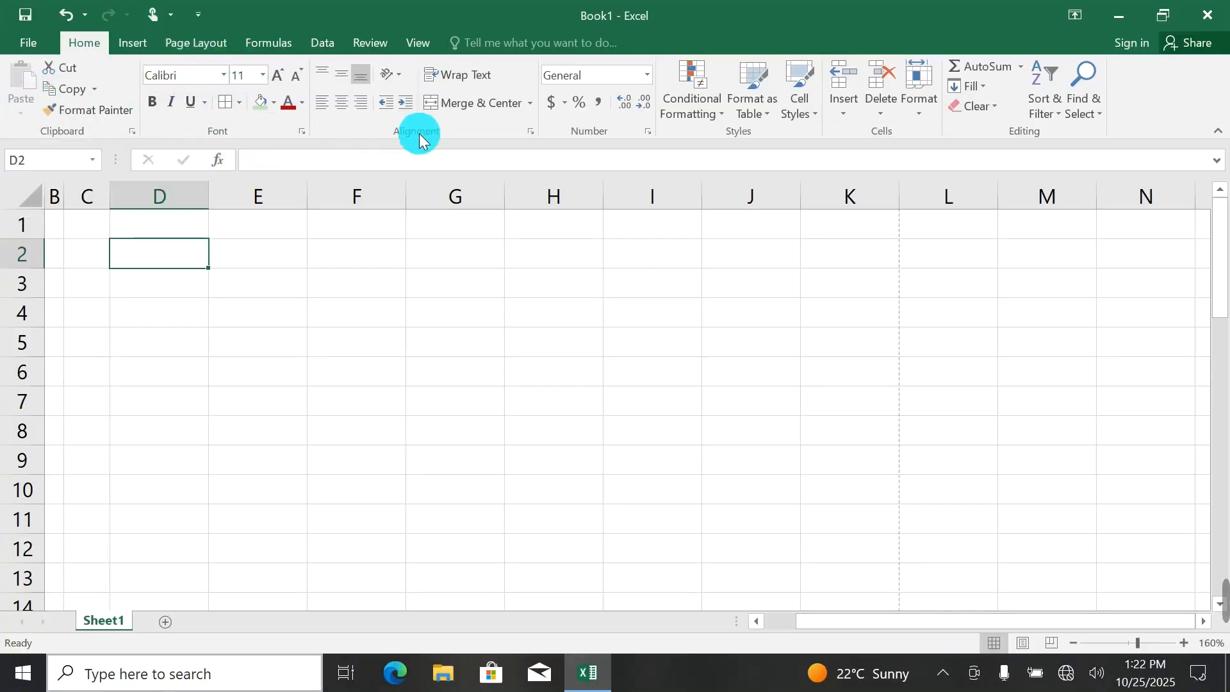
{"action": "left_click", "coordinate": [1208, 15]}
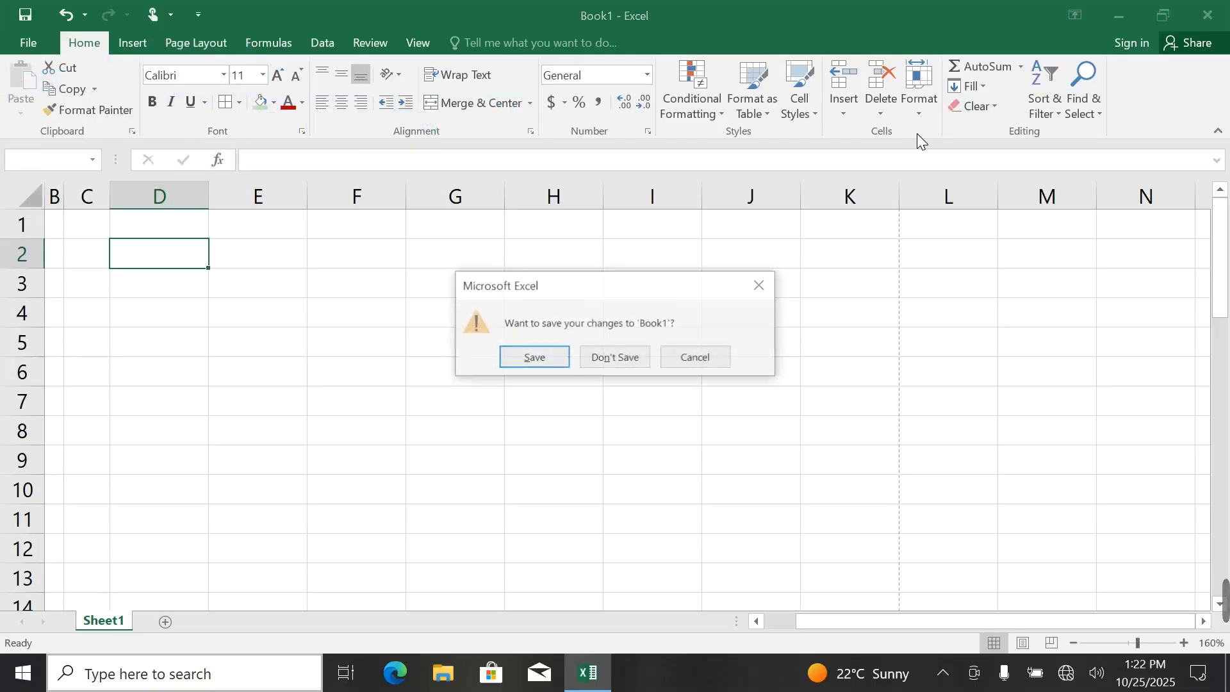
{"action": "left_click", "coordinate": [608, 350]}
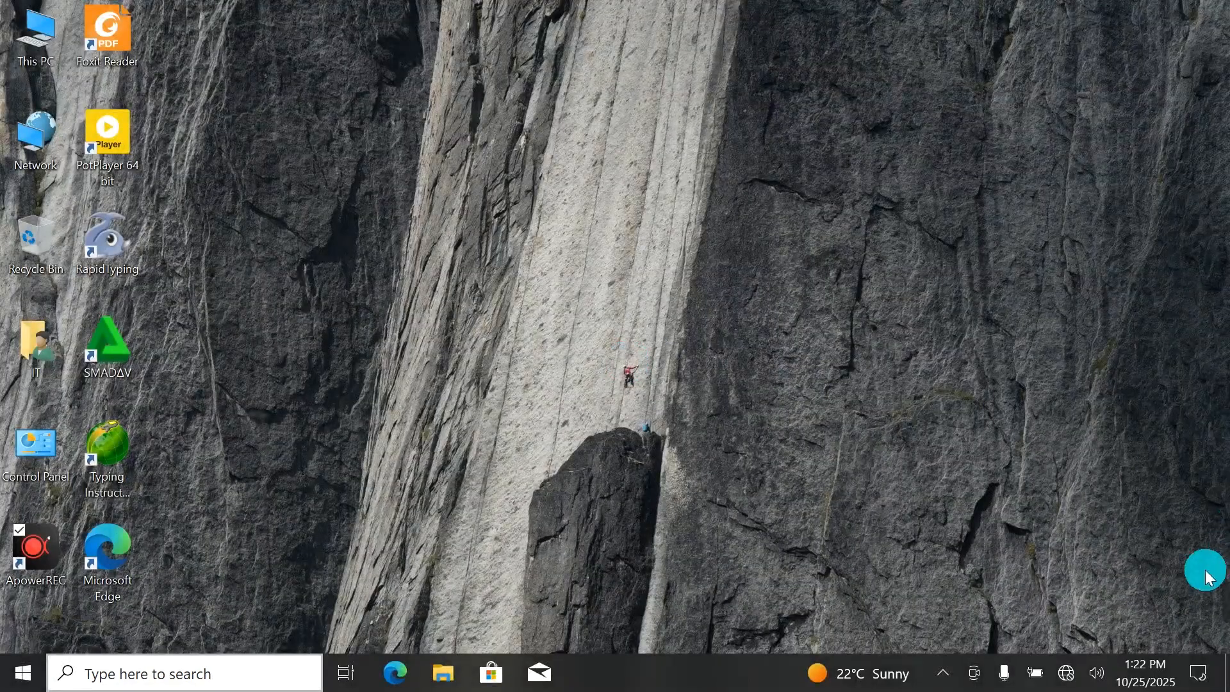
{"action": "mouse_move", "coordinate": [1203, 568]}
{"action": "left_click", "coordinate": [836, 612]}
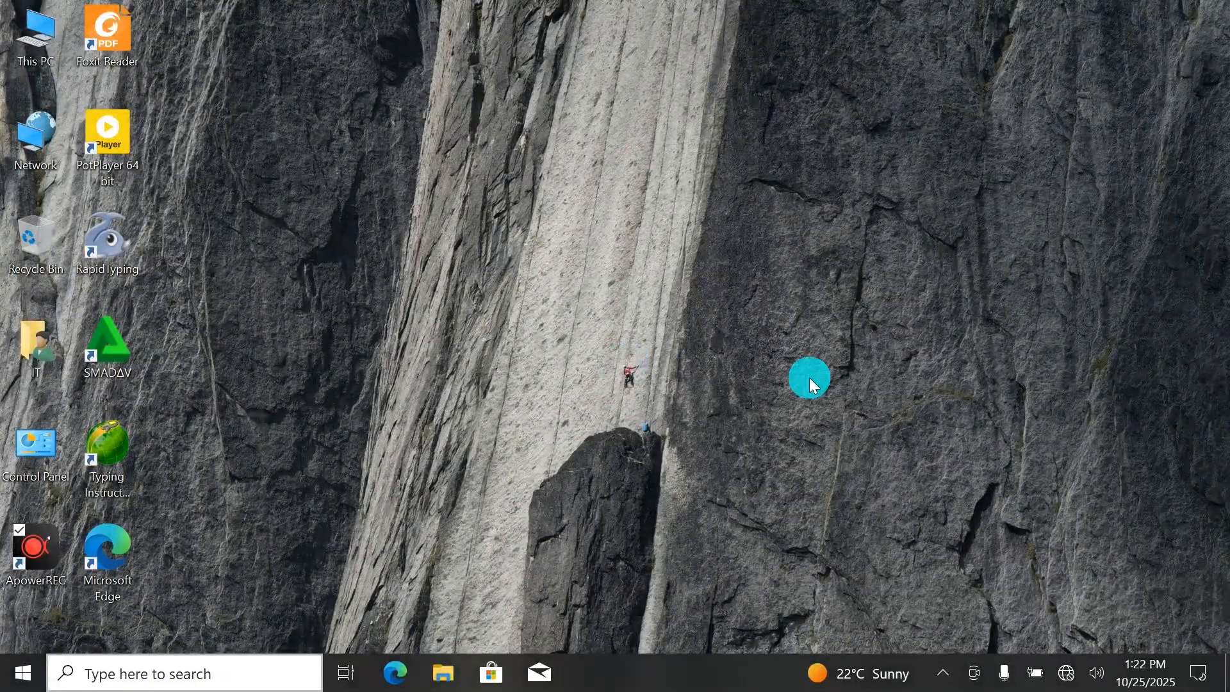